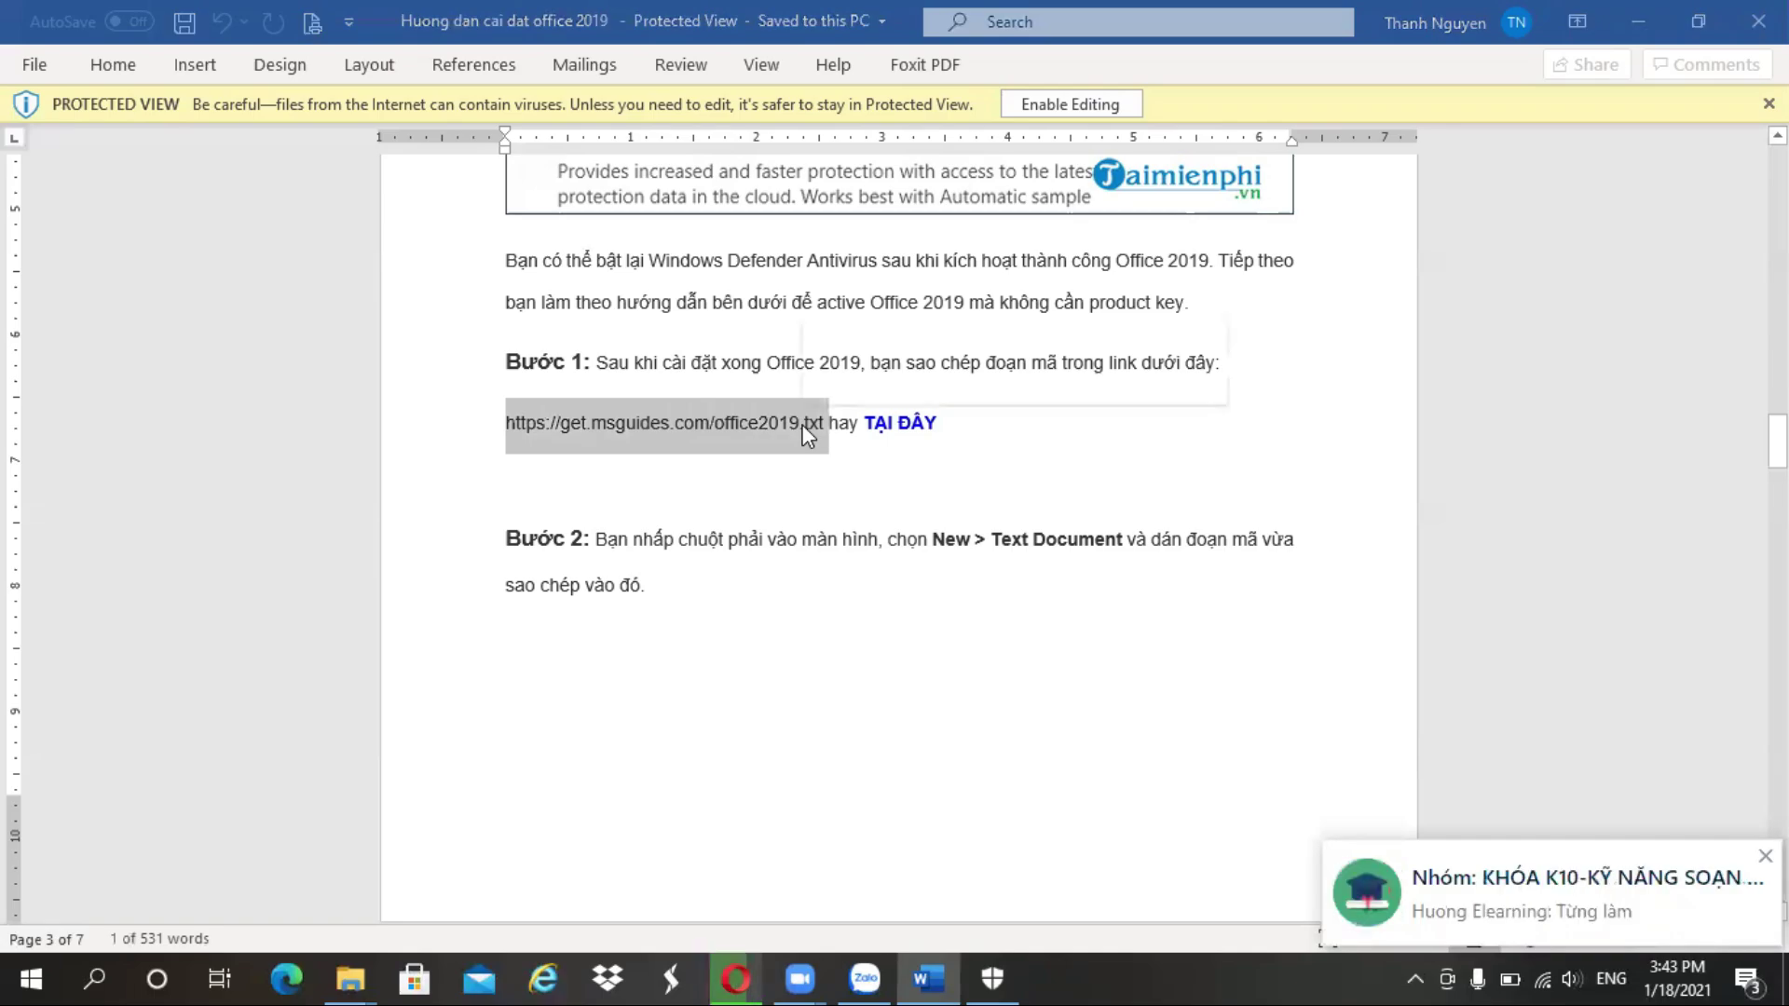
right_click(804, 427)
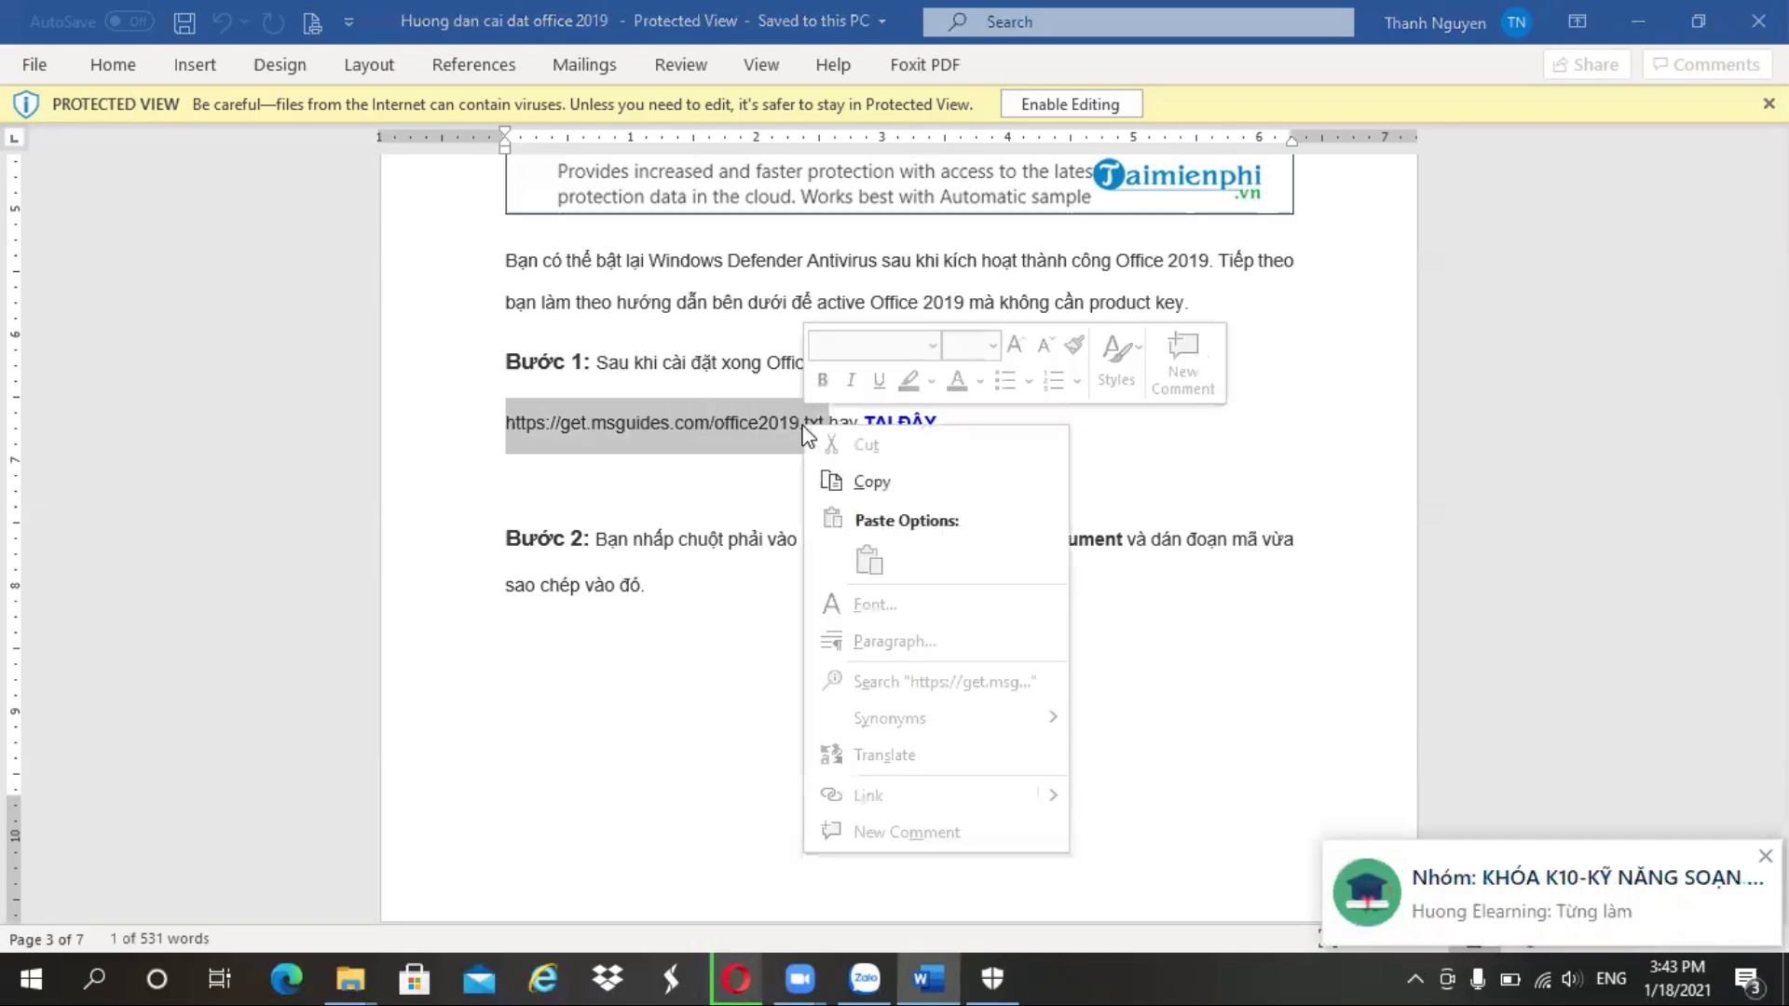
left_click(869, 483)
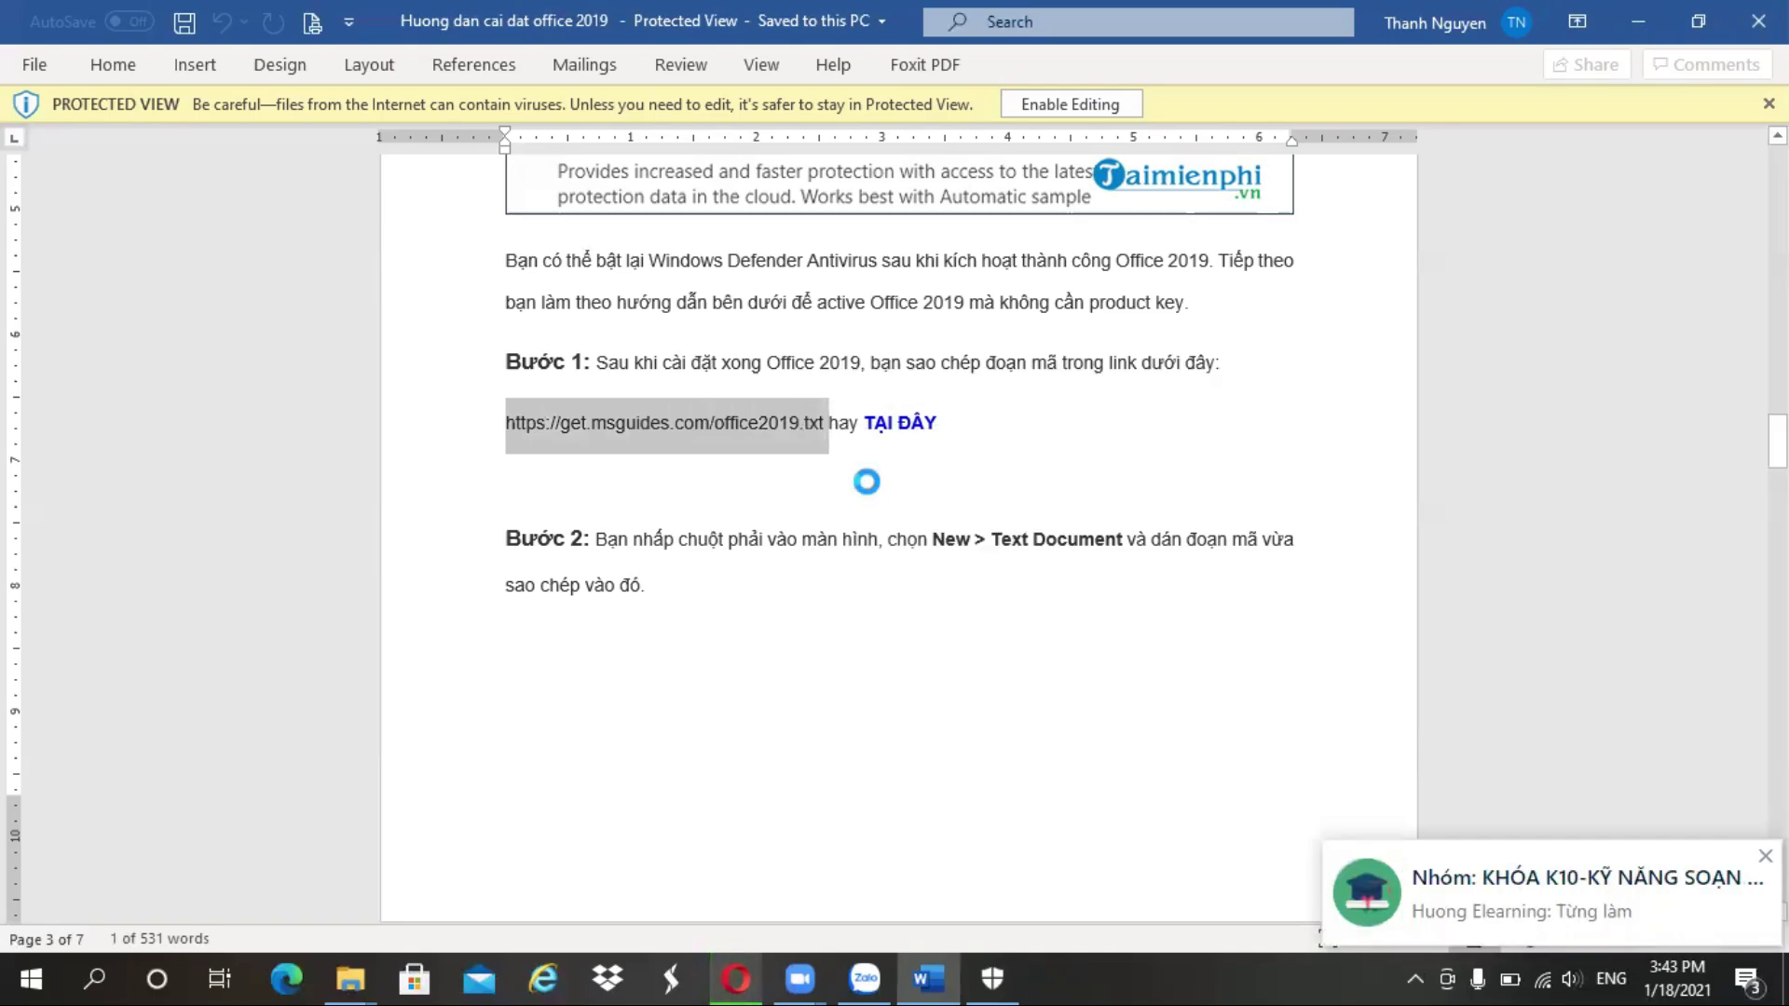
left_click(747, 964)
left_click(1522, 22)
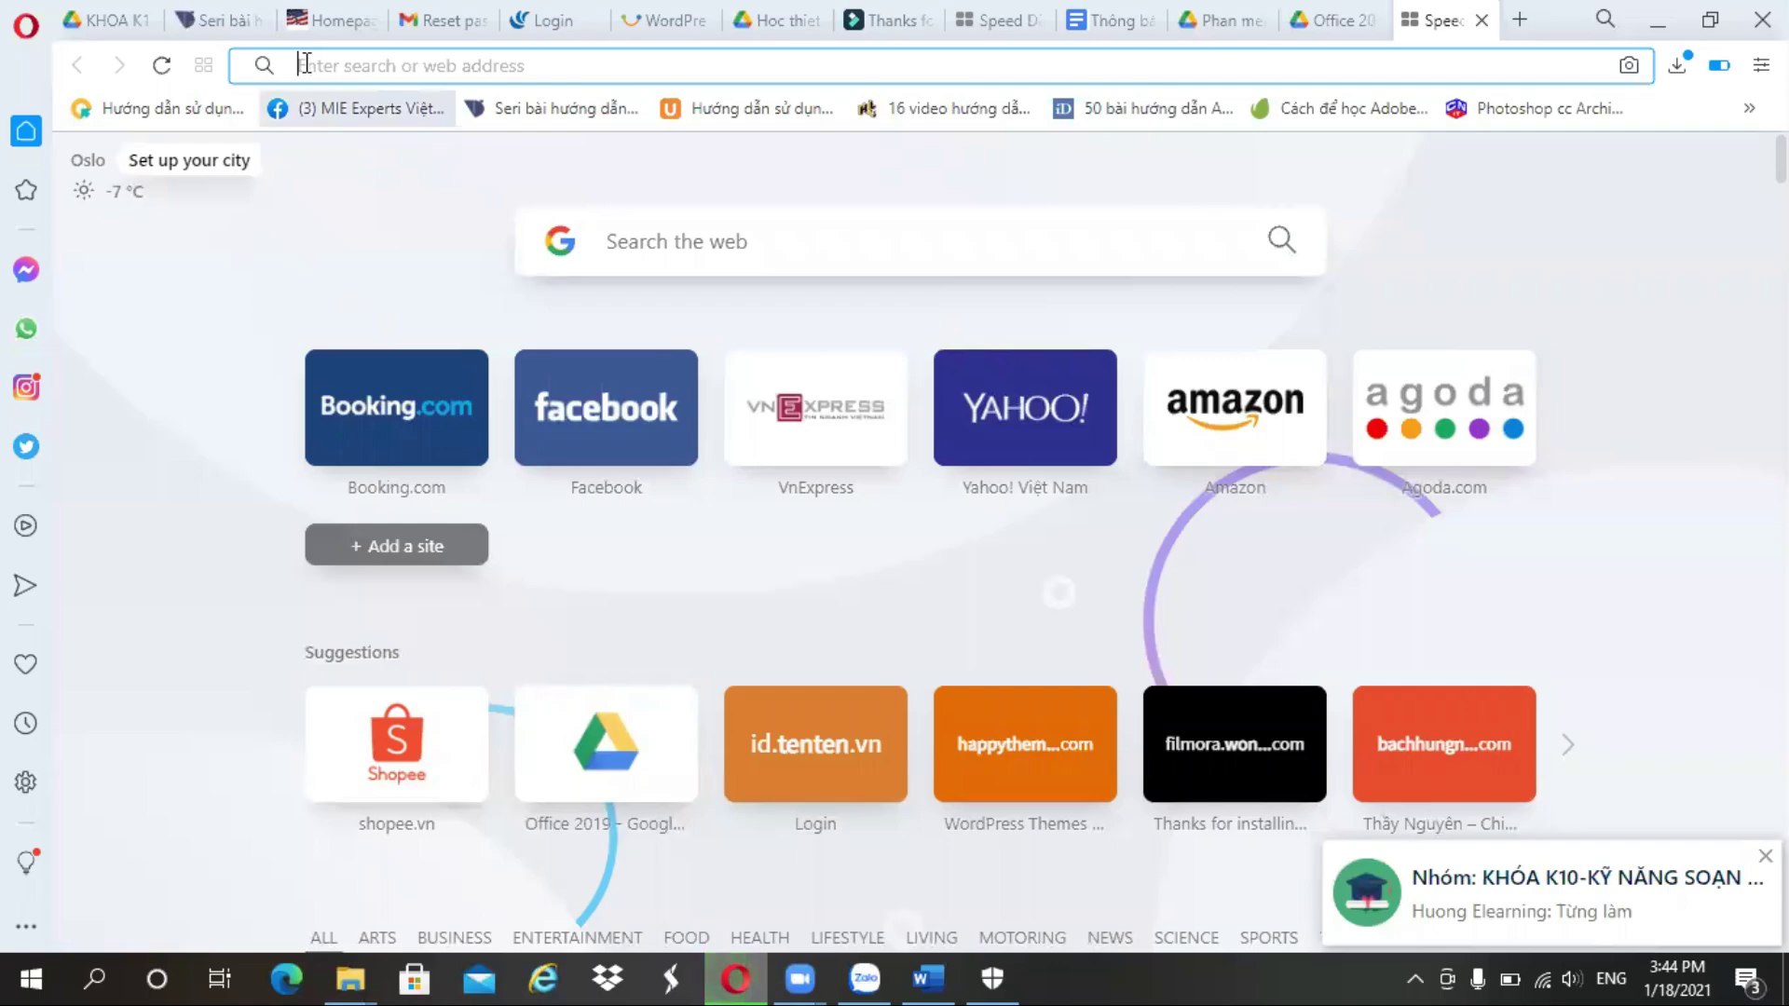
key("ctrl+v")
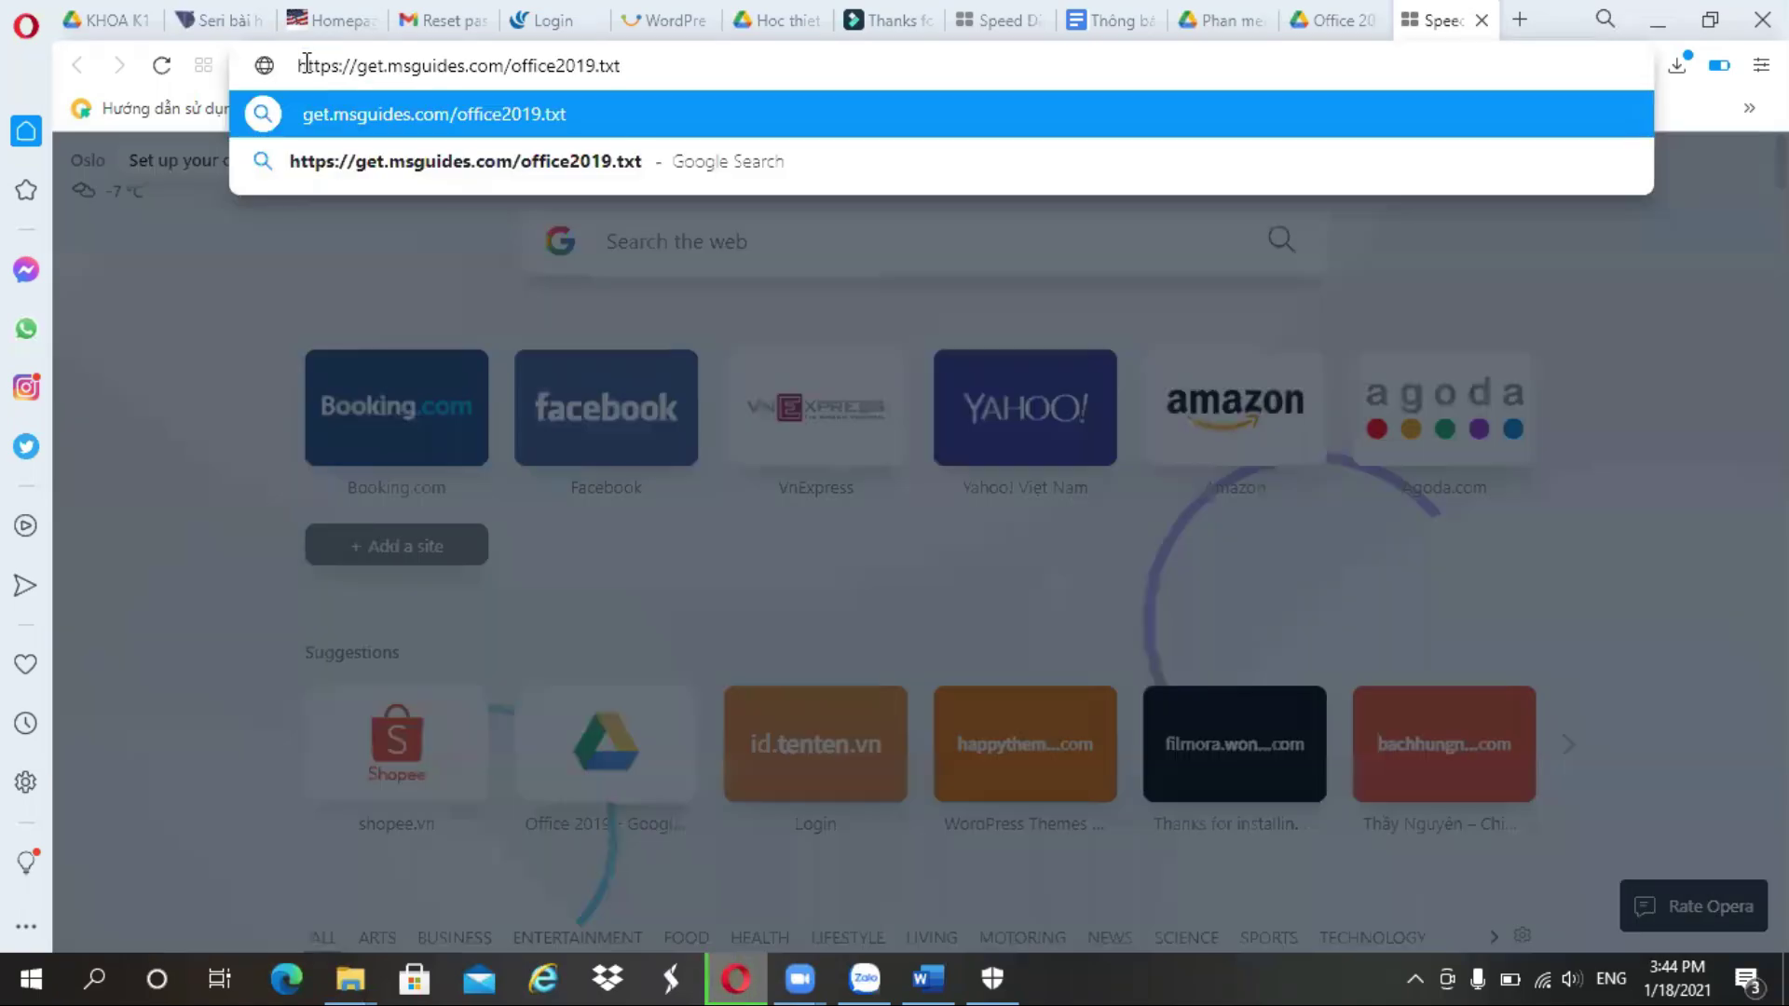
left_click(461, 120)
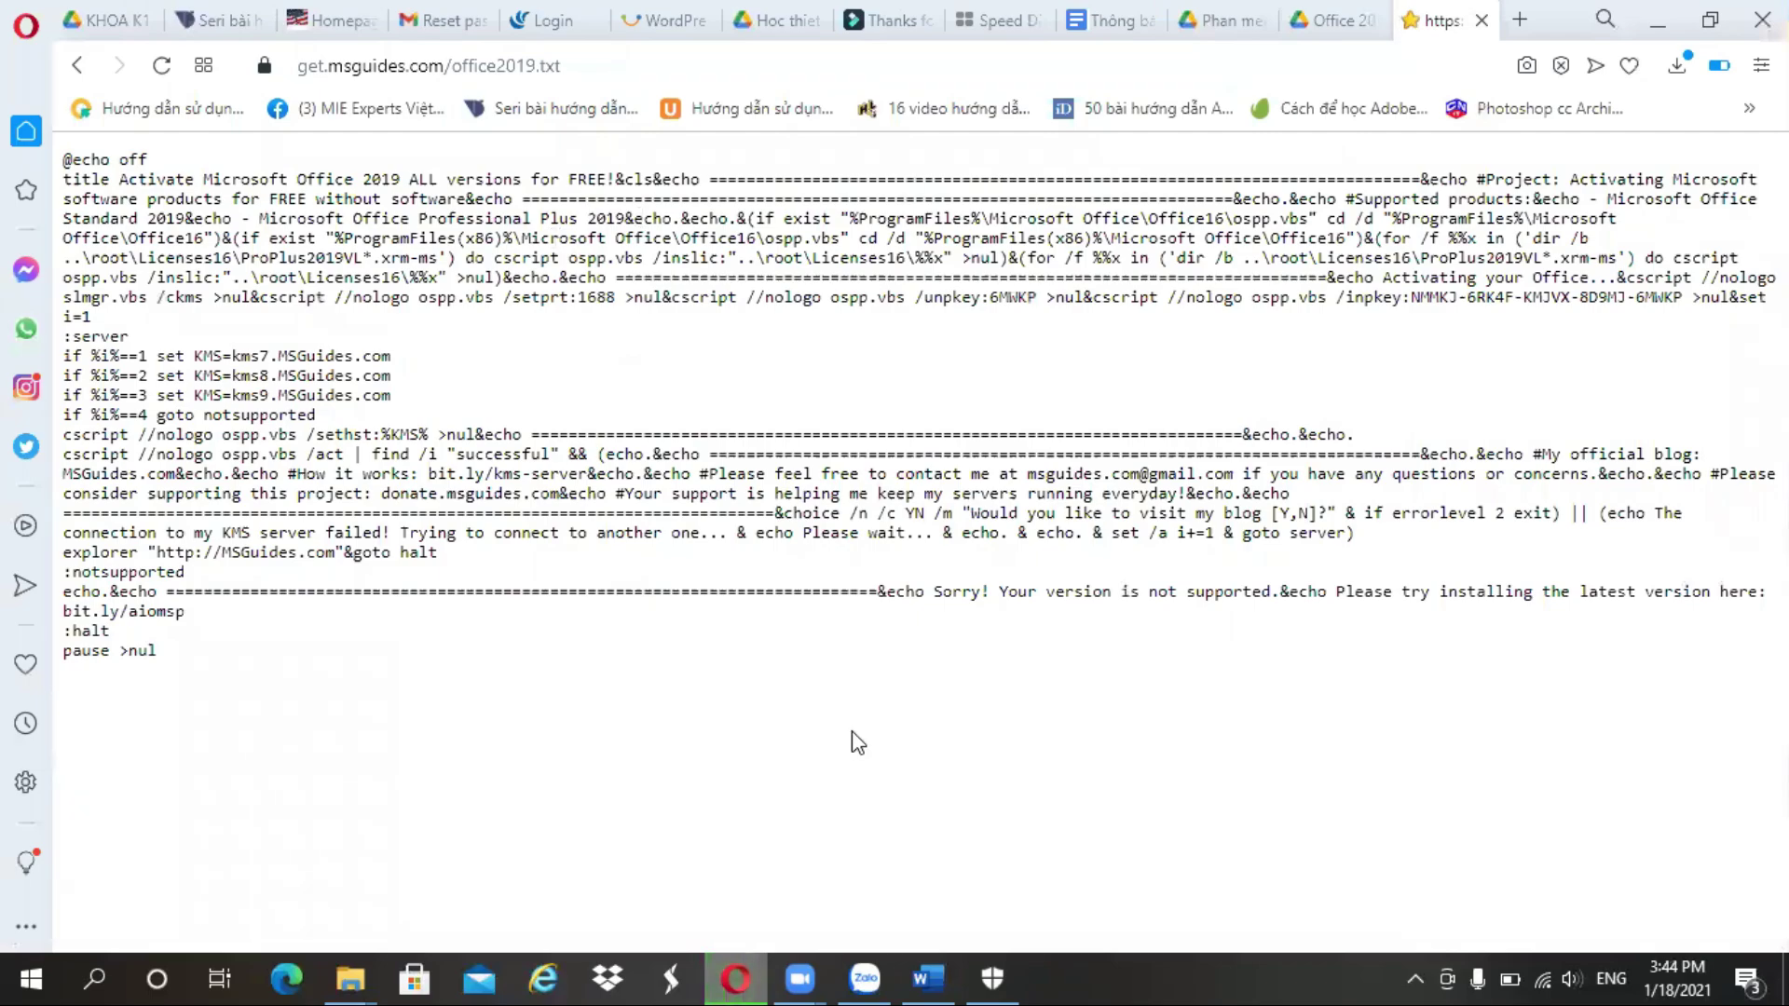
- Return to the Word guide and copy the office2019.txt link under Bước 1 again
left_click(941, 975)
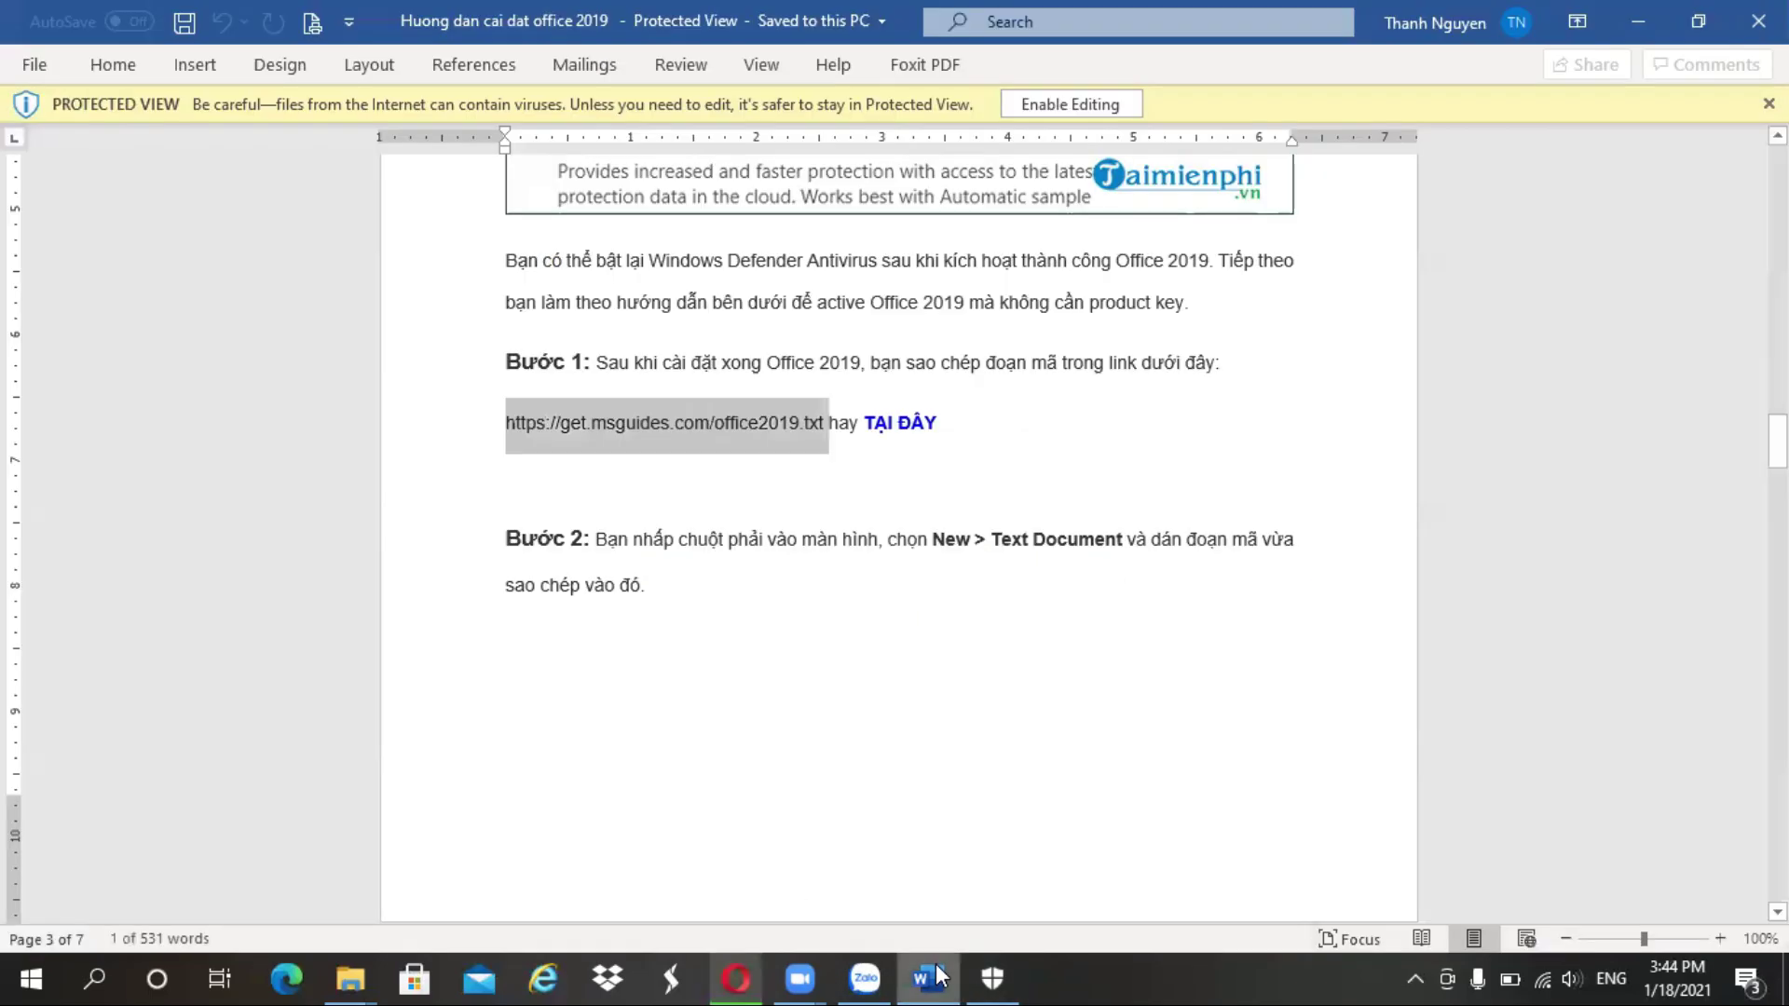
left_click(857, 474)
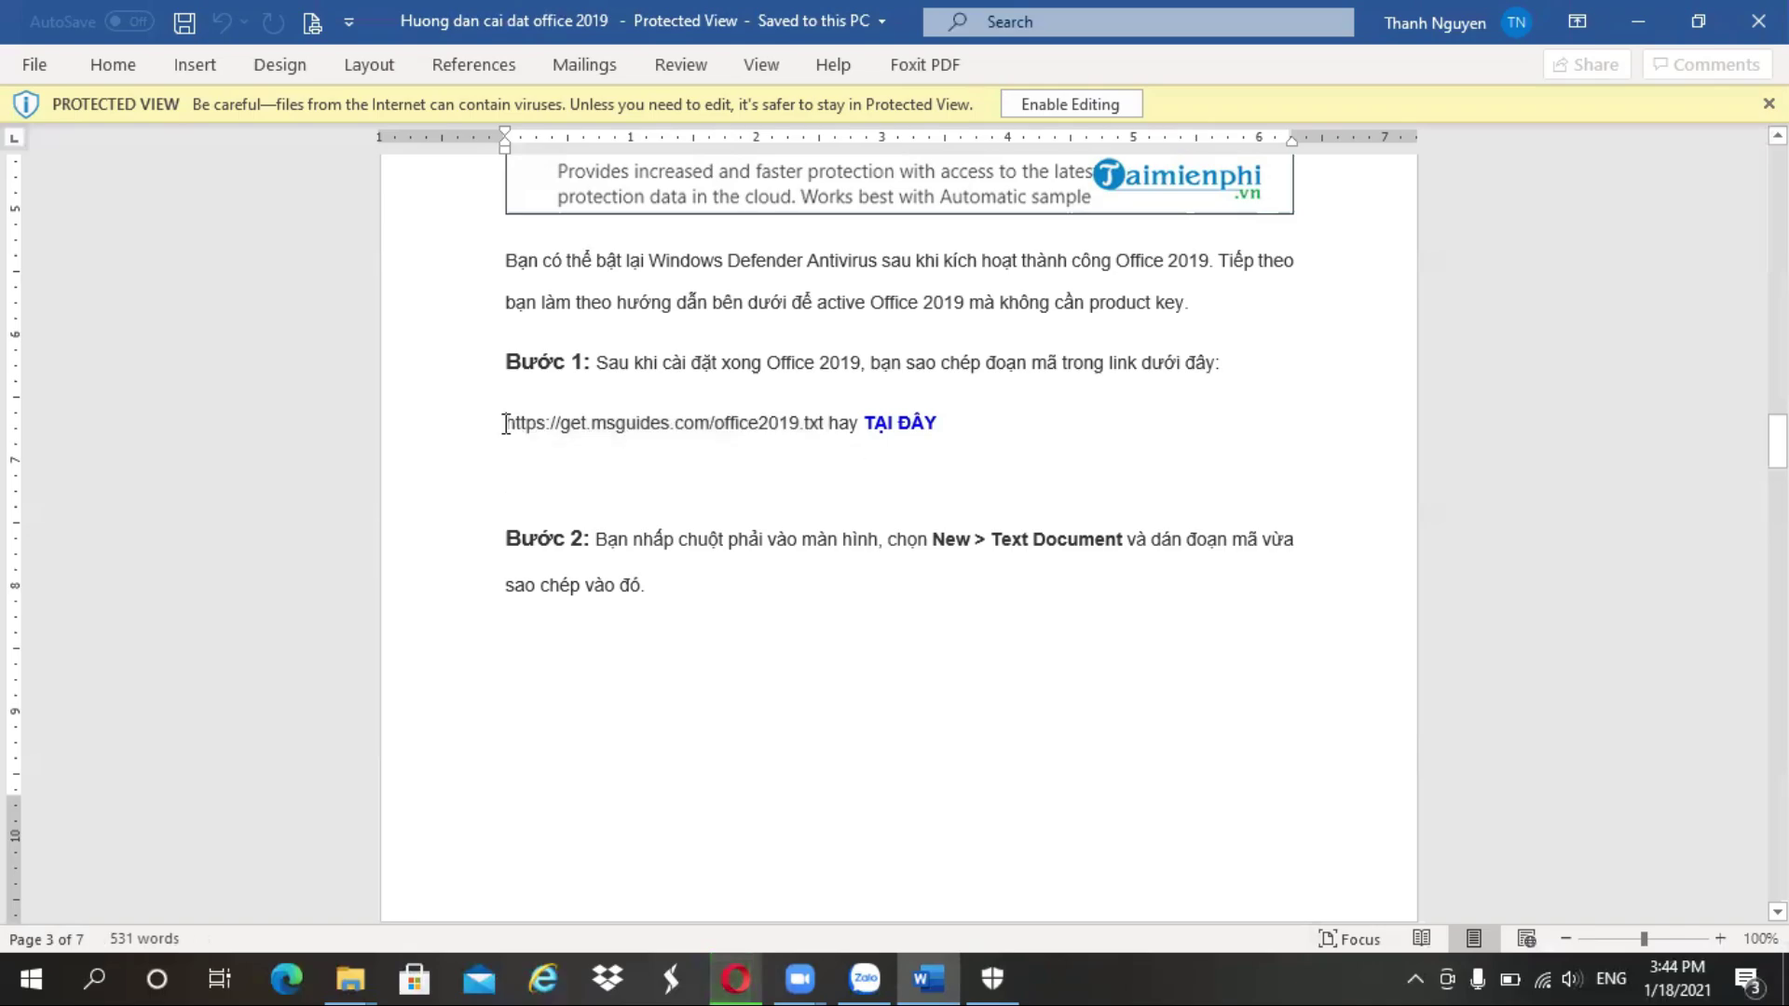
left_click_drag(509, 424, 823, 422)
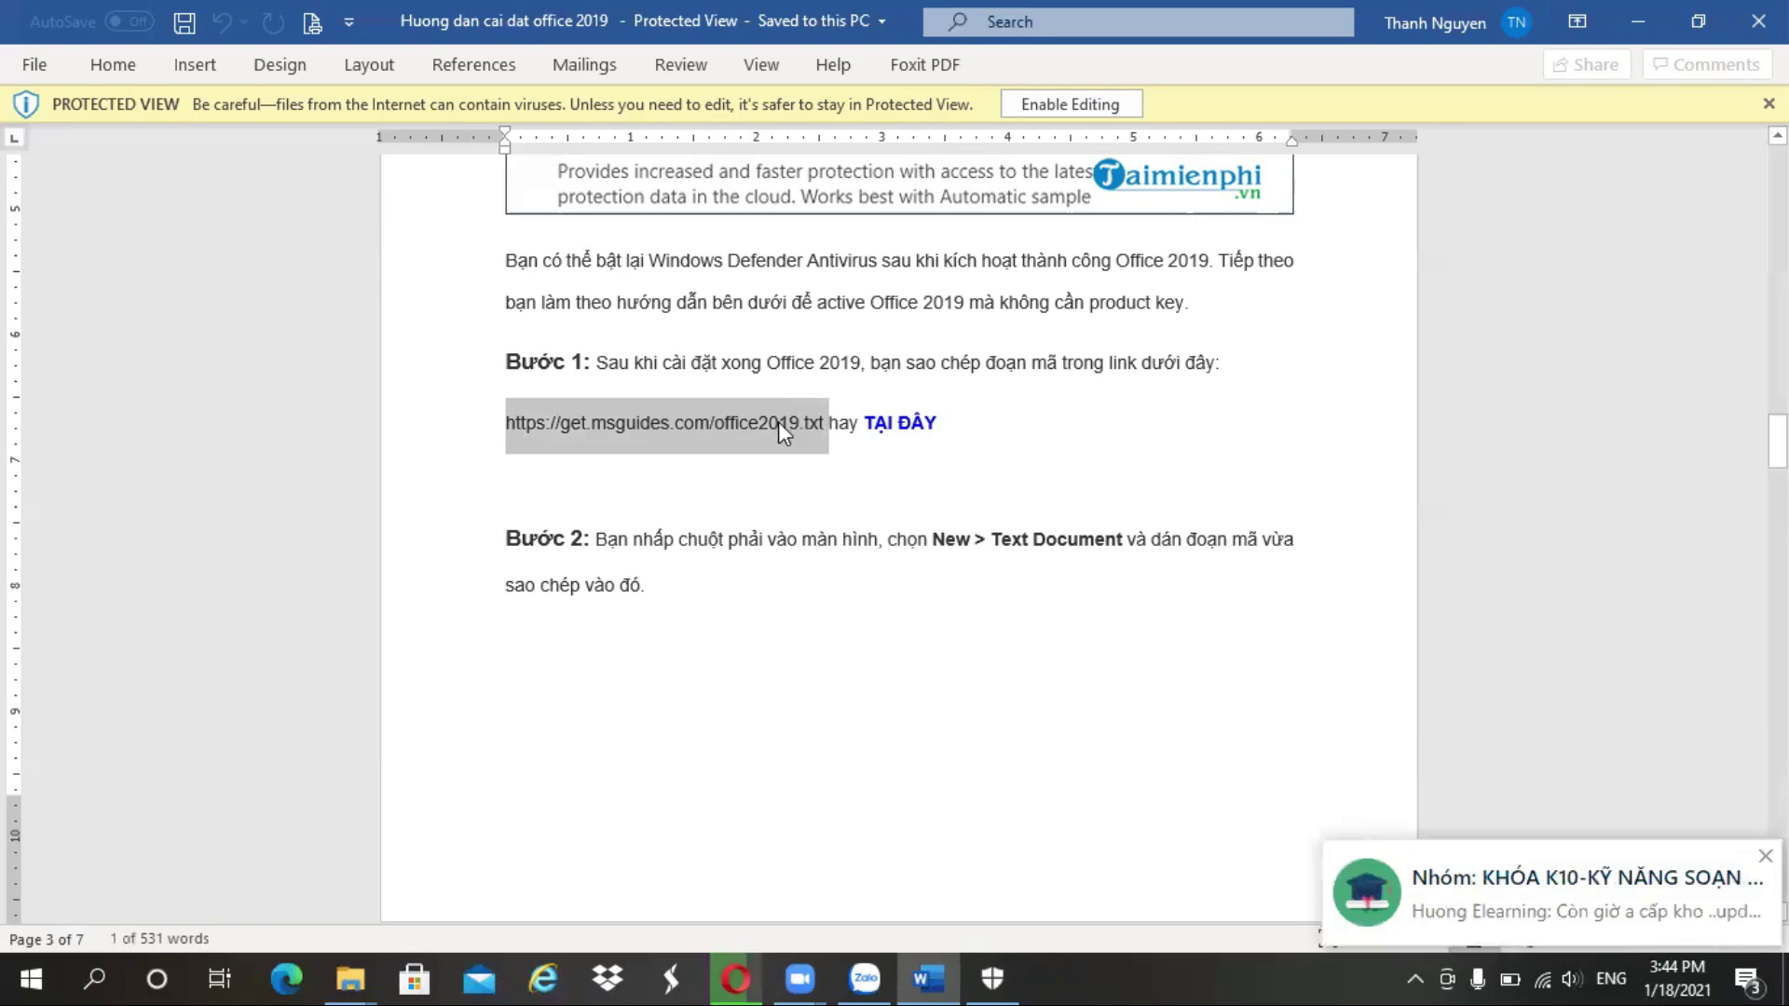
right_click(779, 421)
left_click(868, 482)
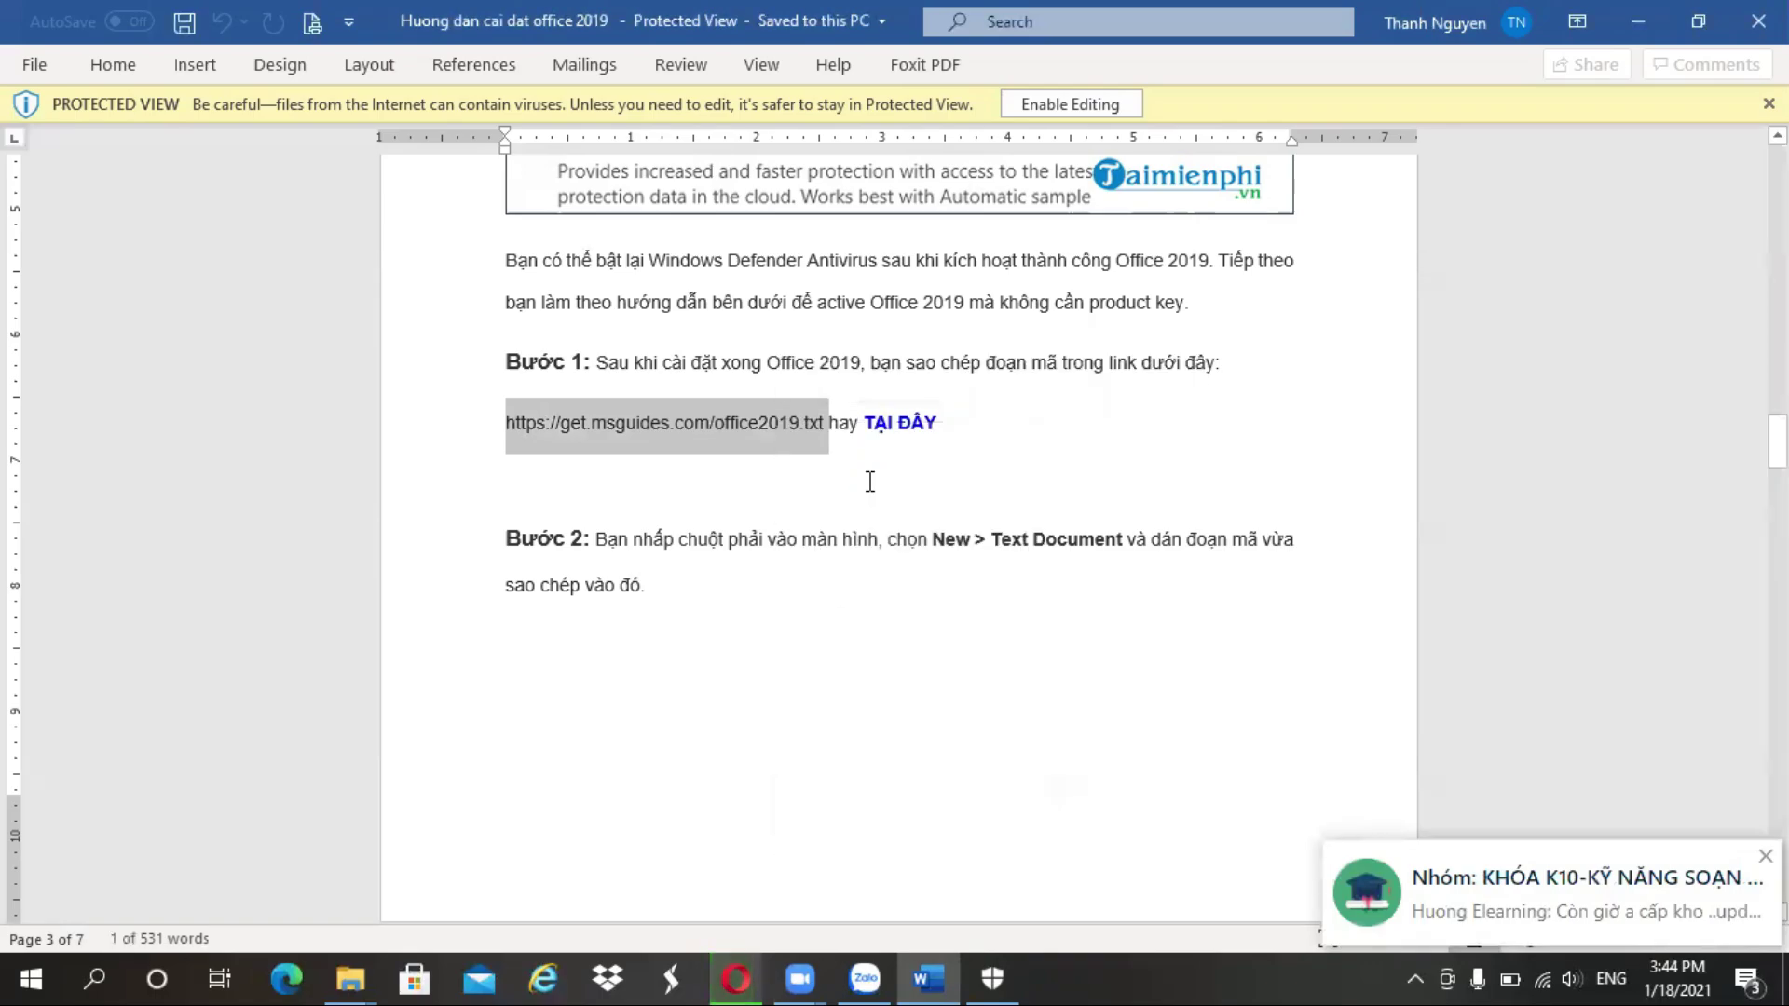
- Switch back to Opera, and minimize all open windows to reach the desktop
left_click(753, 965)
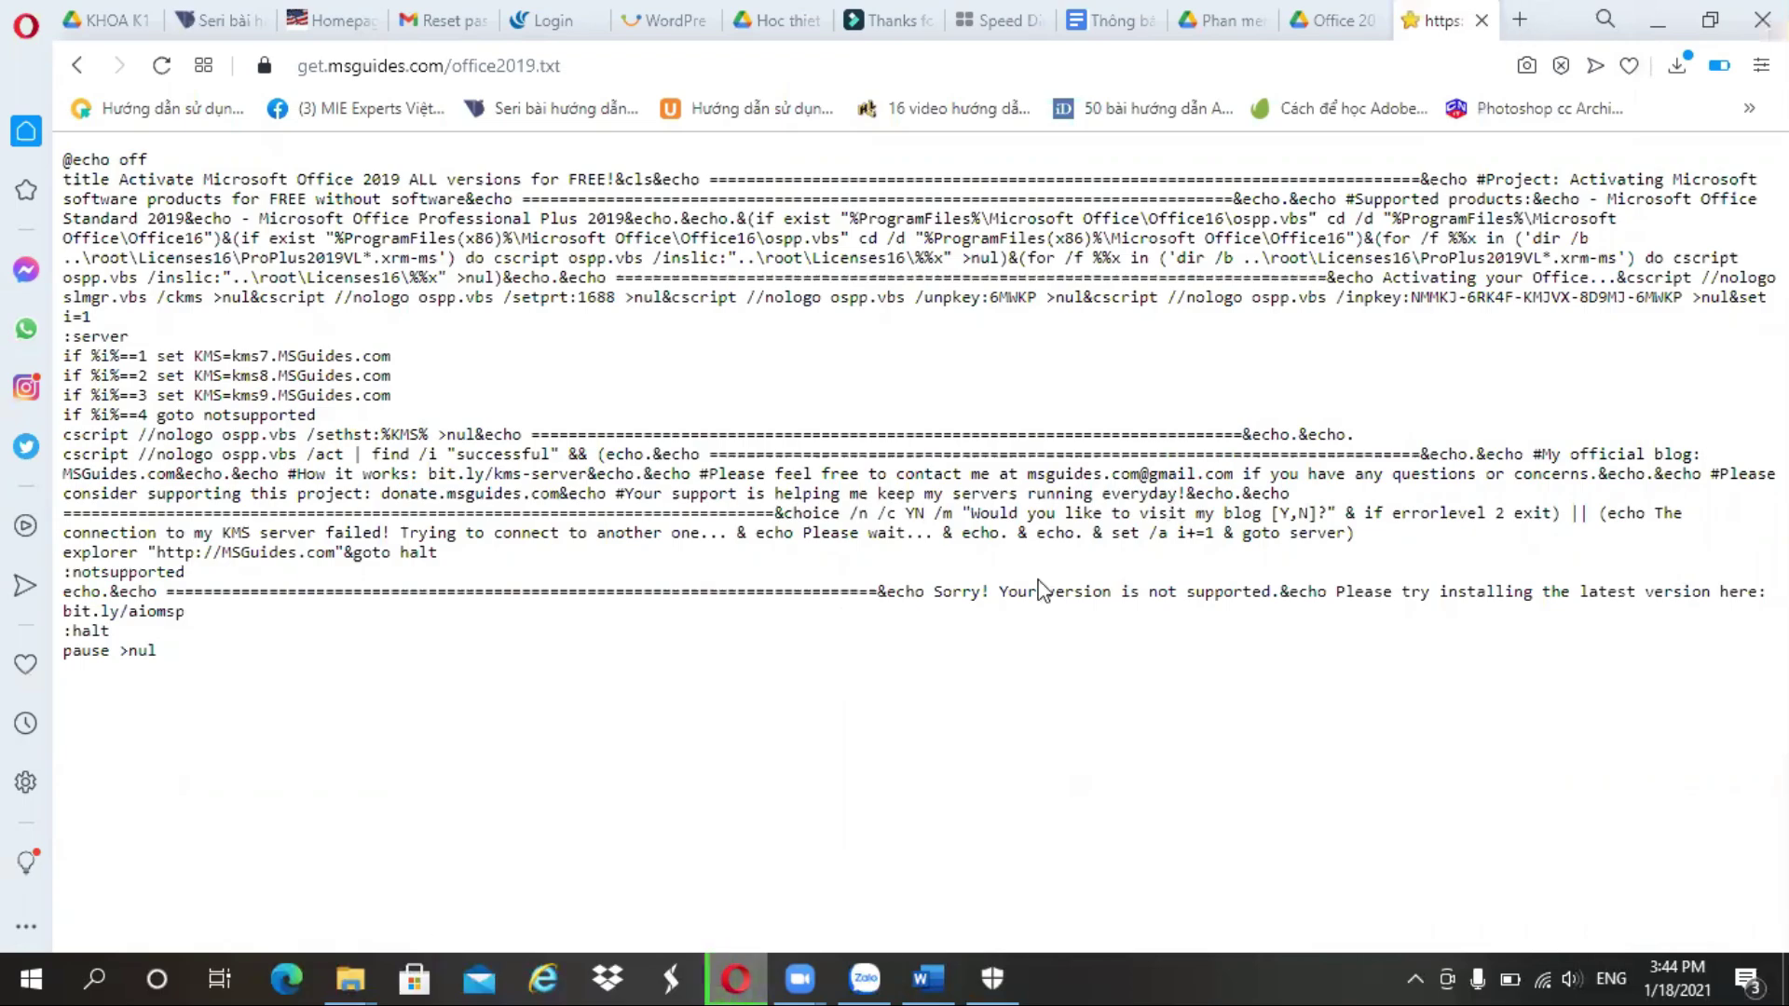
left_click(1651, 22)
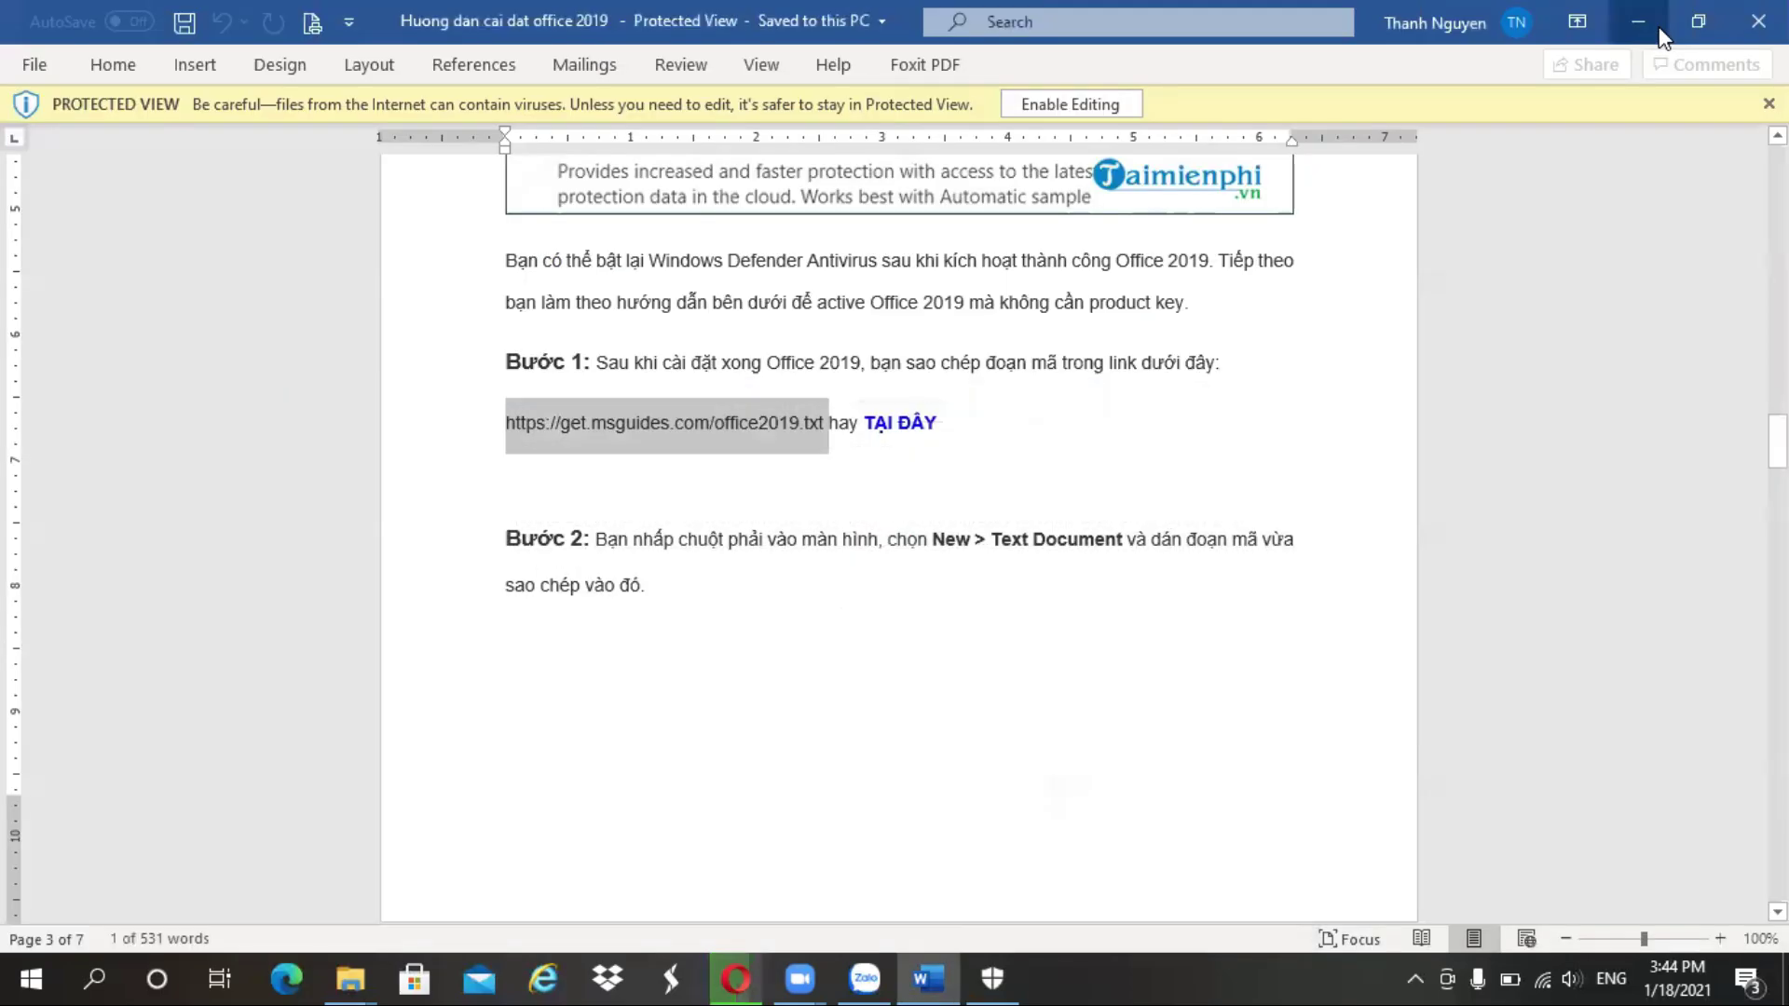
left_click(1645, 21)
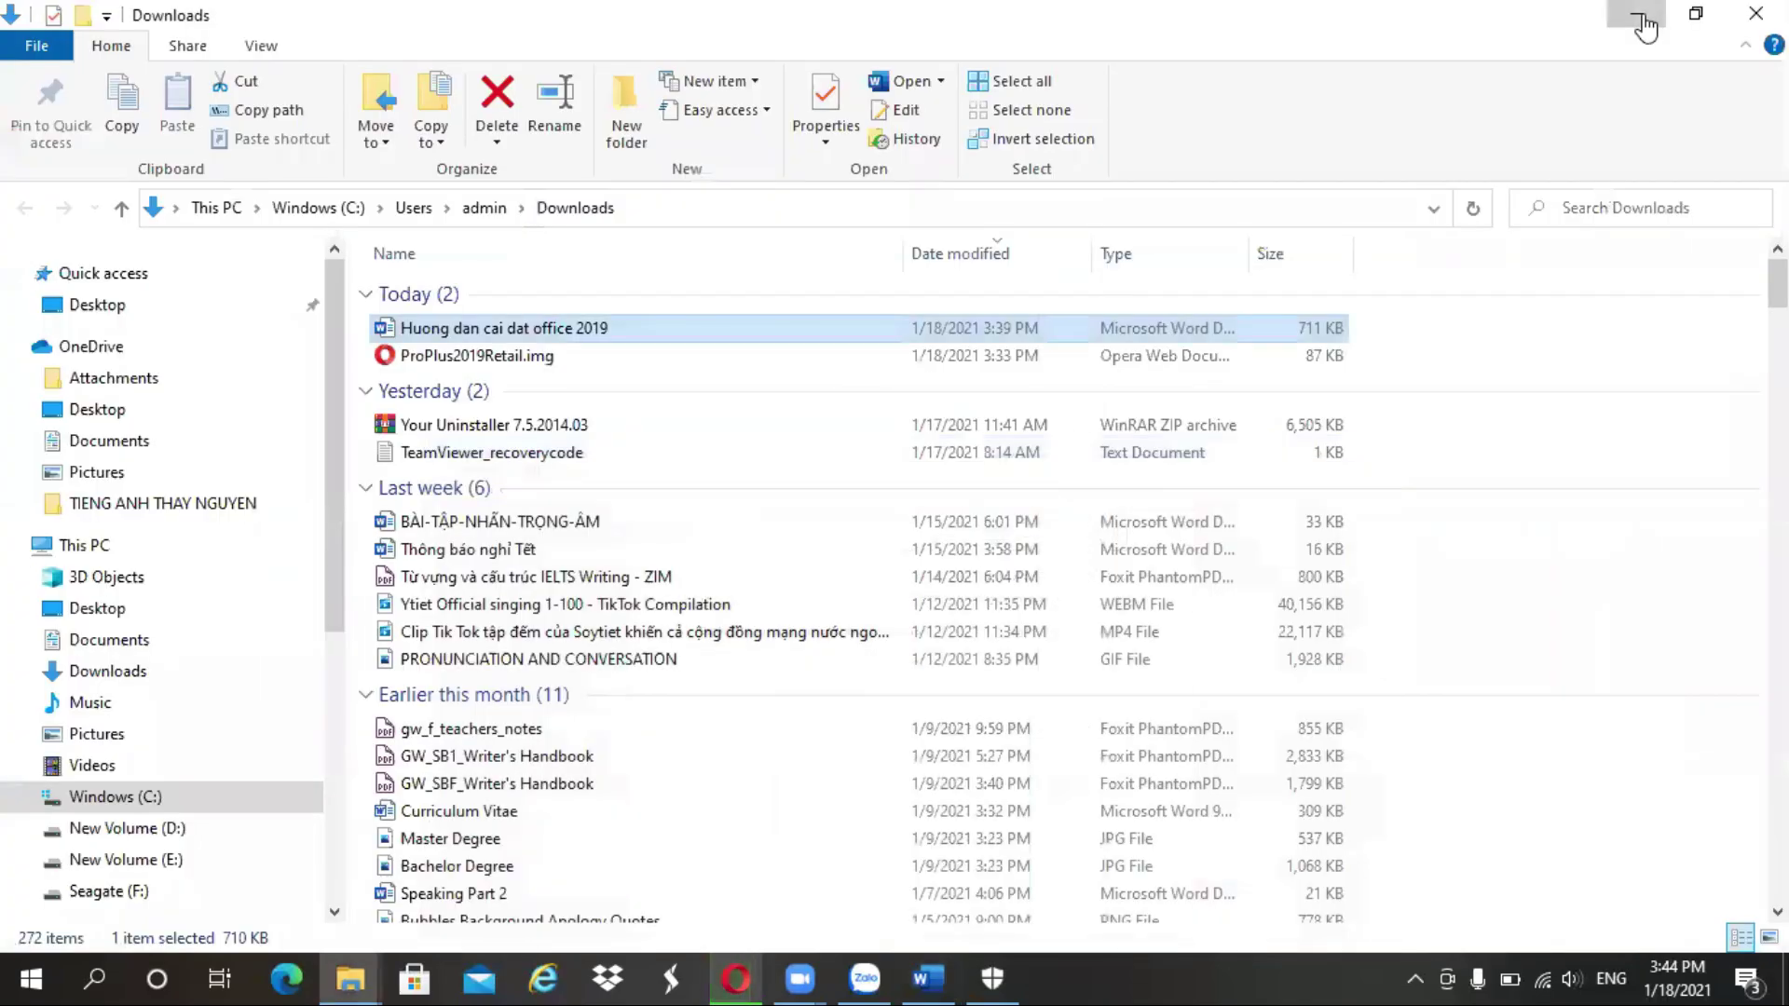
left_click(1642, 19)
left_click(1645, 21)
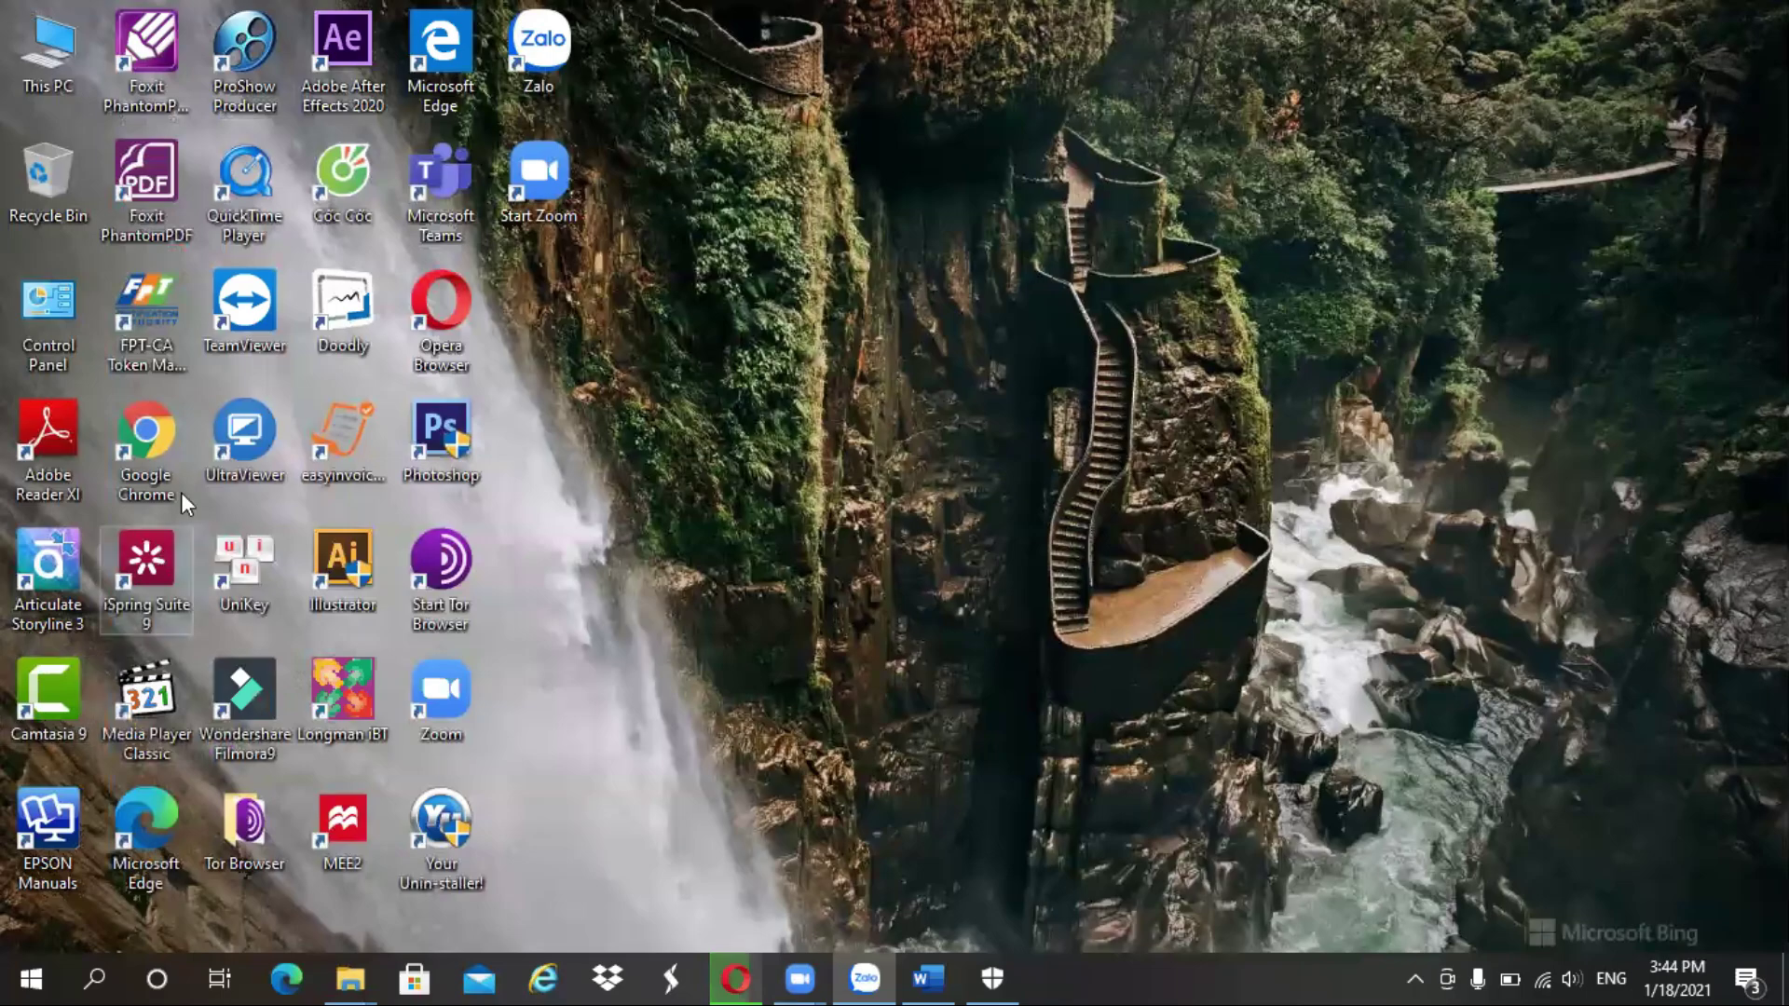
left_click(143, 433)
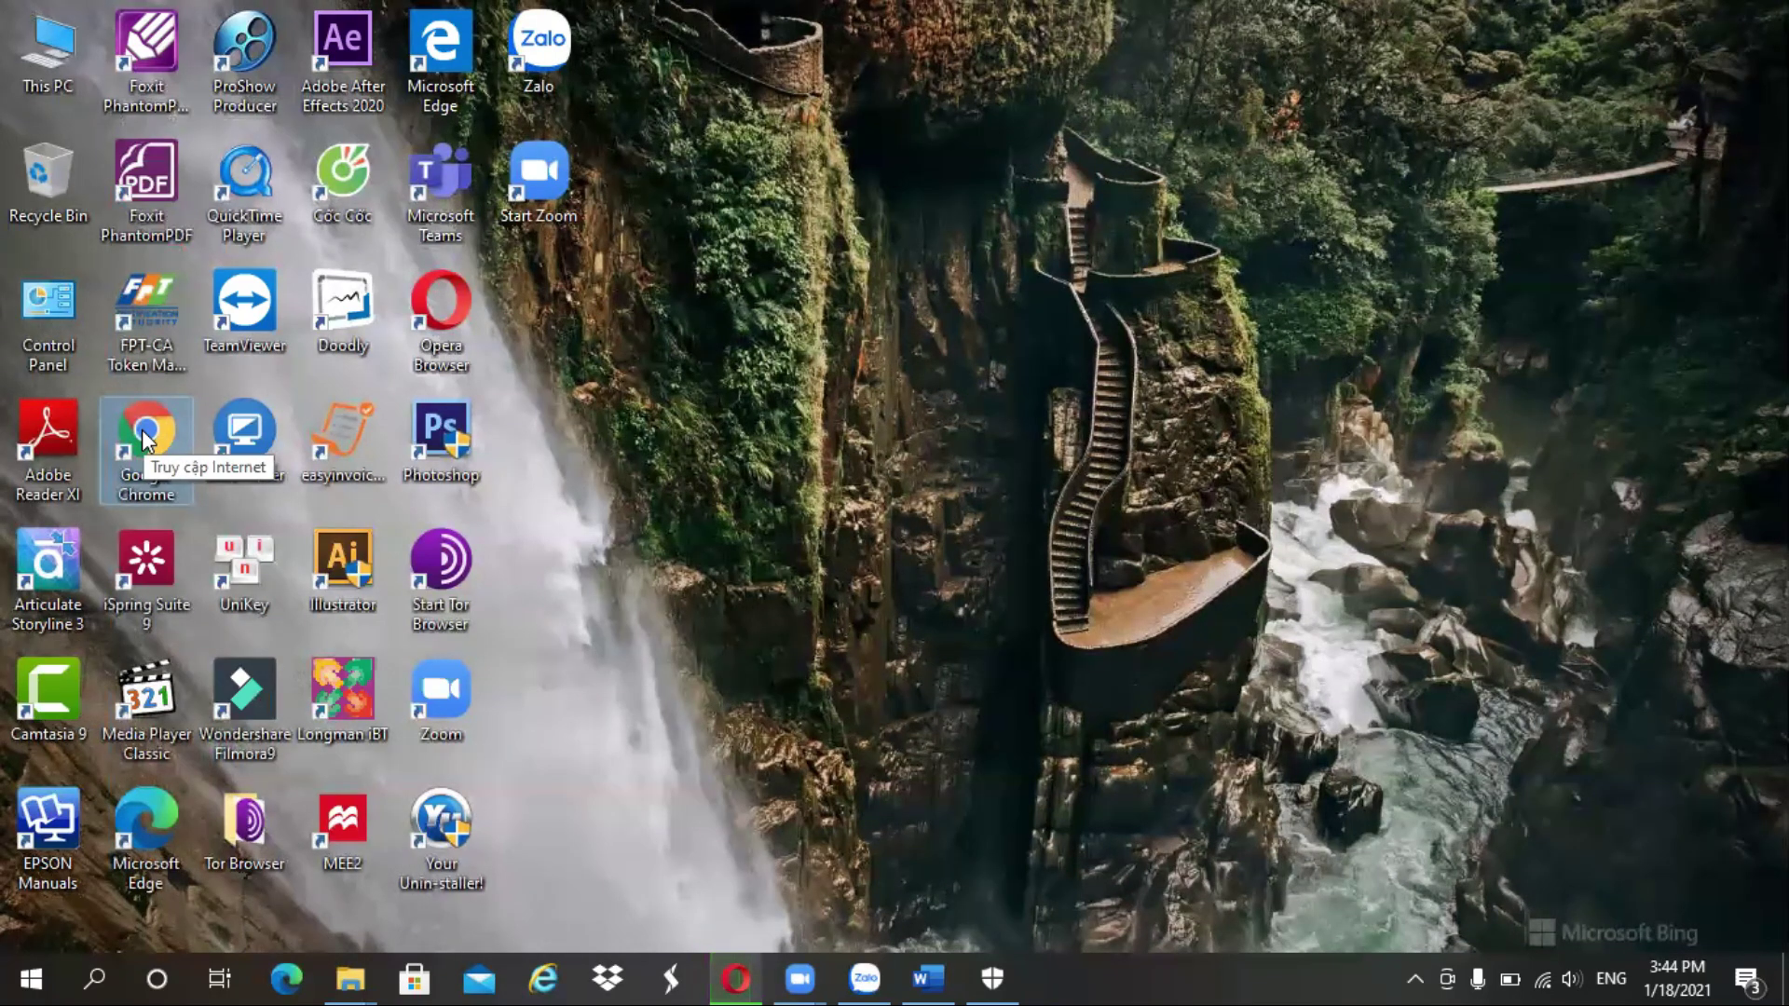
double_click(144, 433)
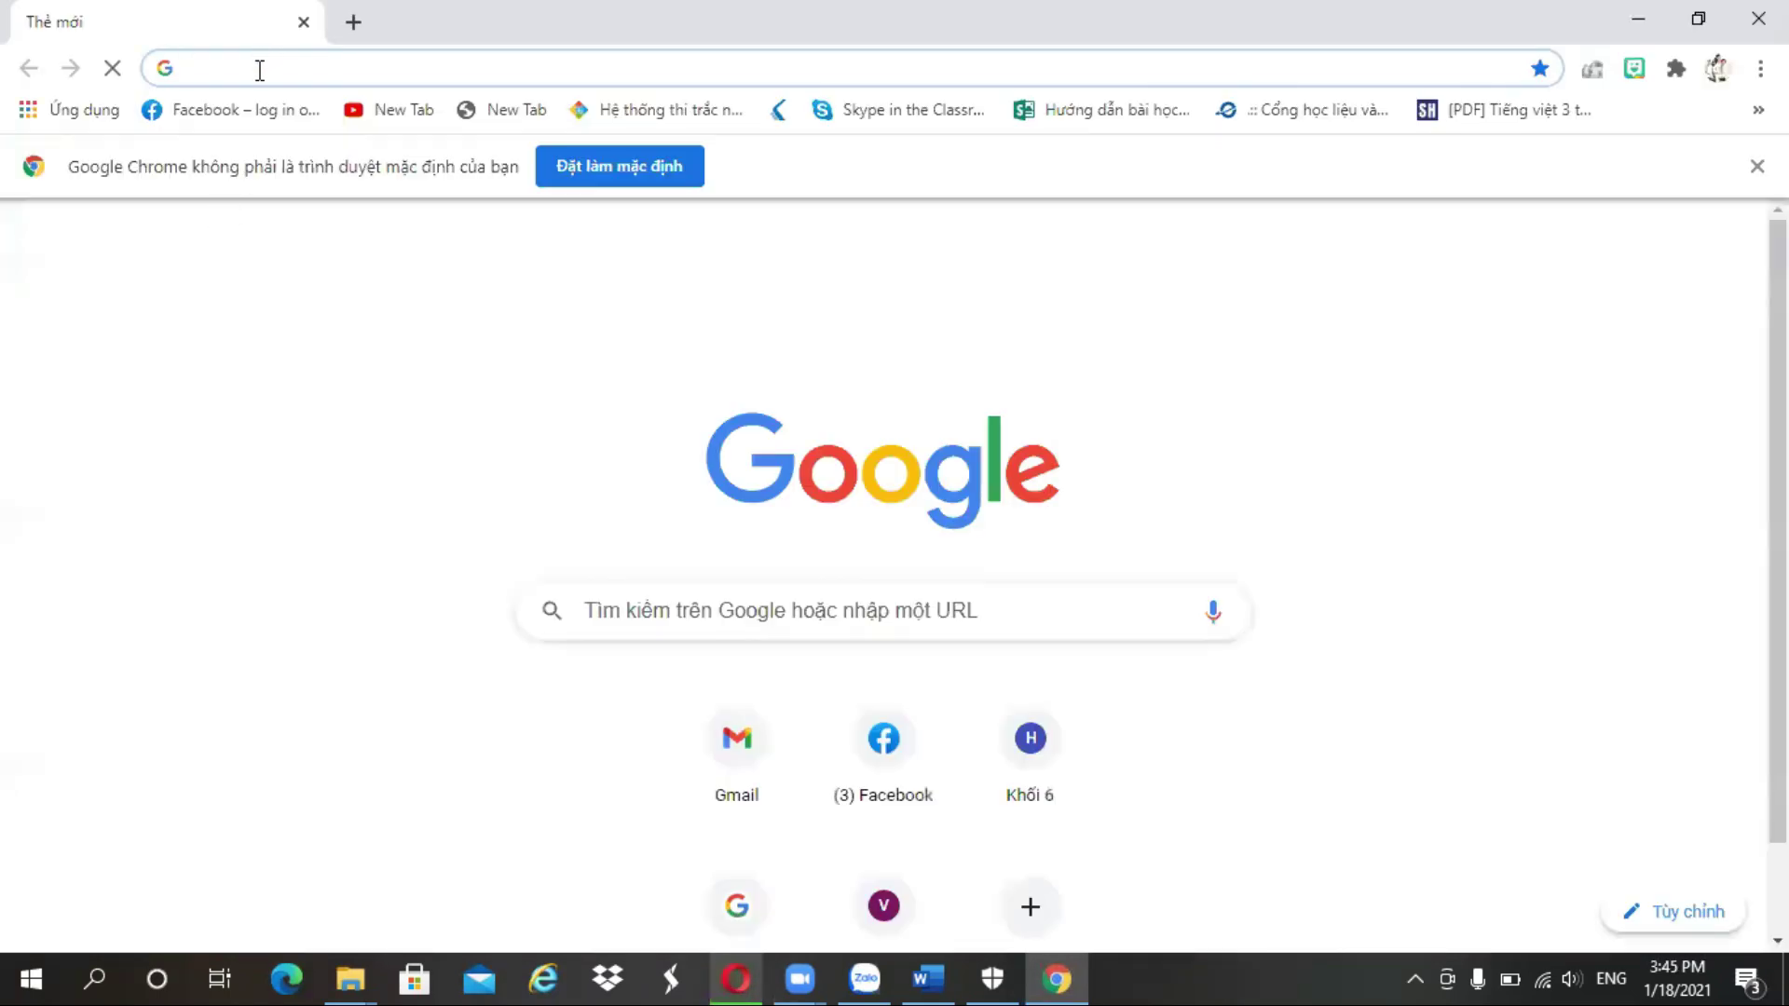
left_click(260, 70)
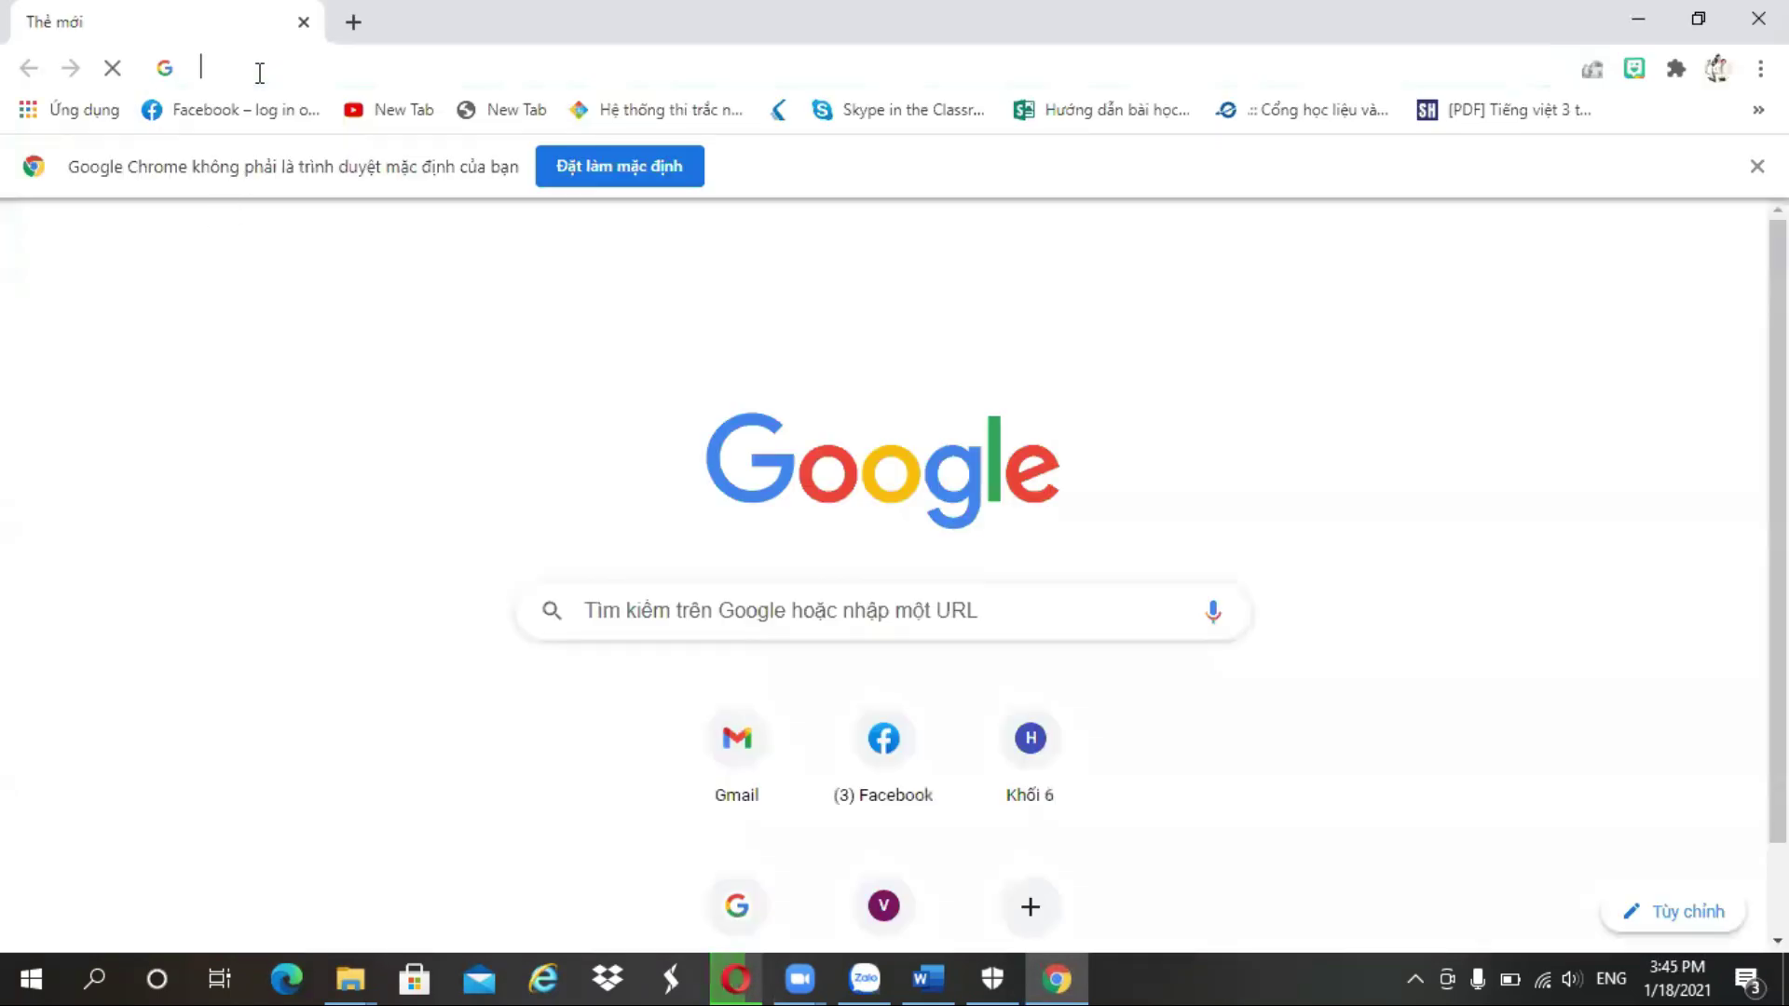
key("ctrl+v")
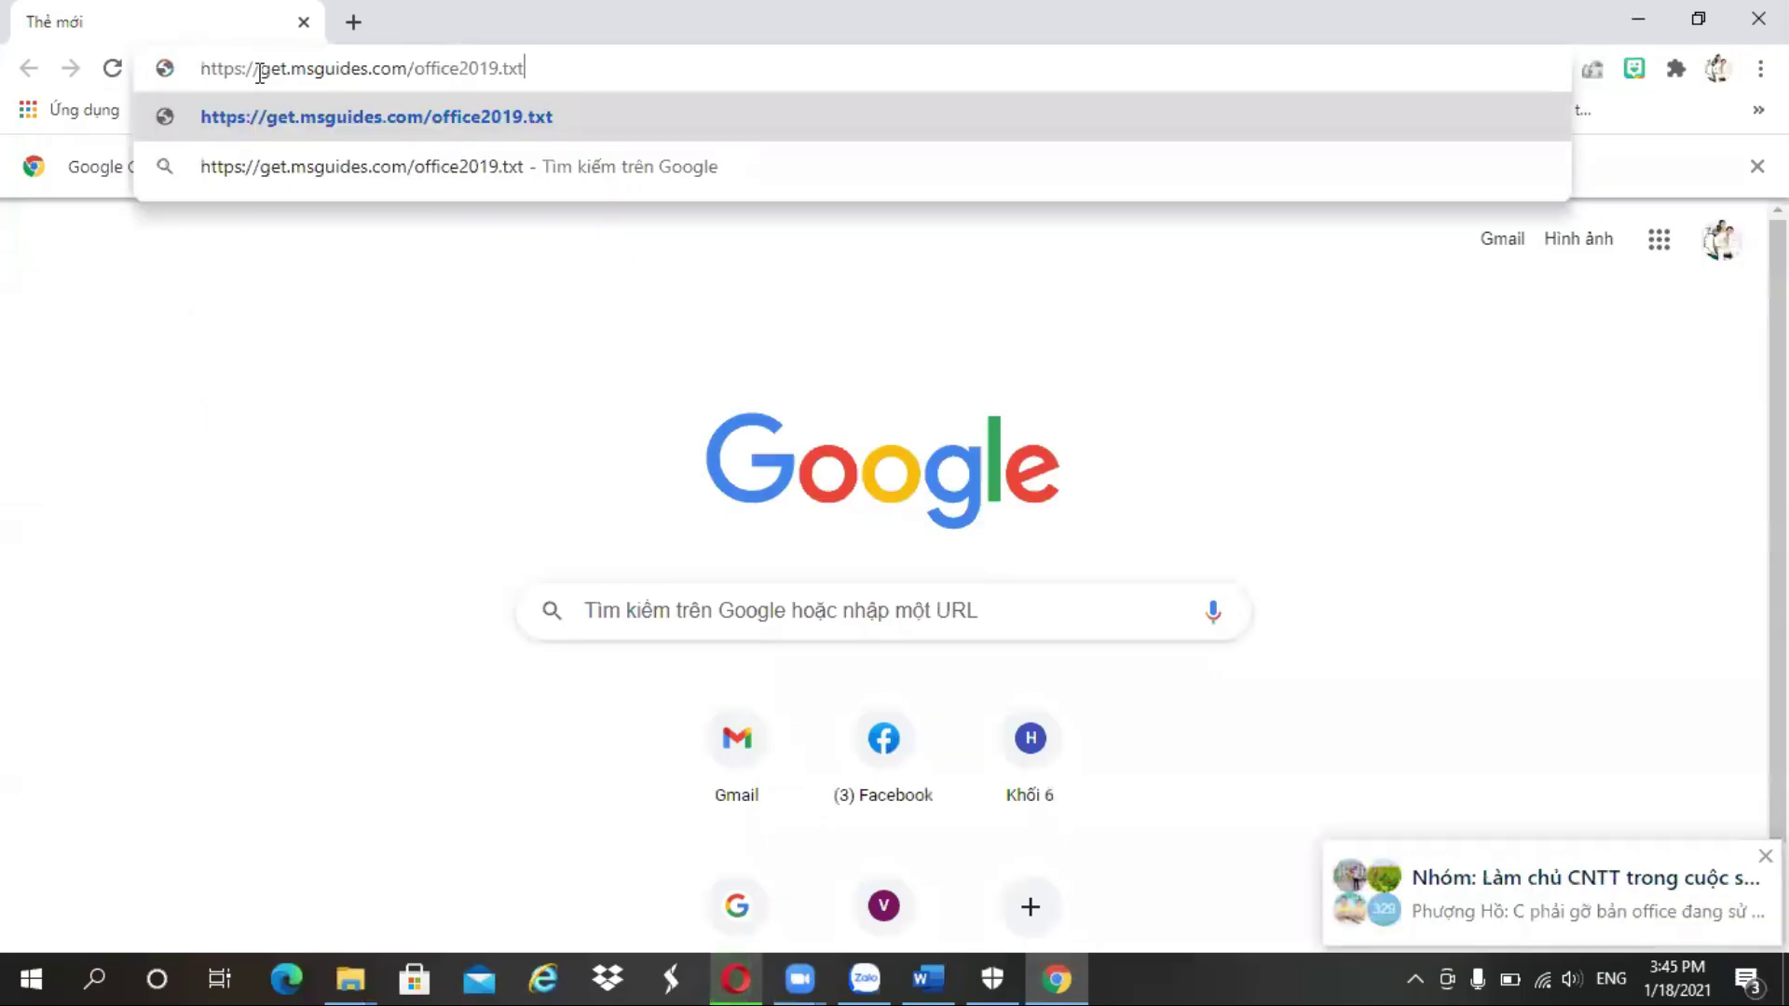
left_click(408, 122)
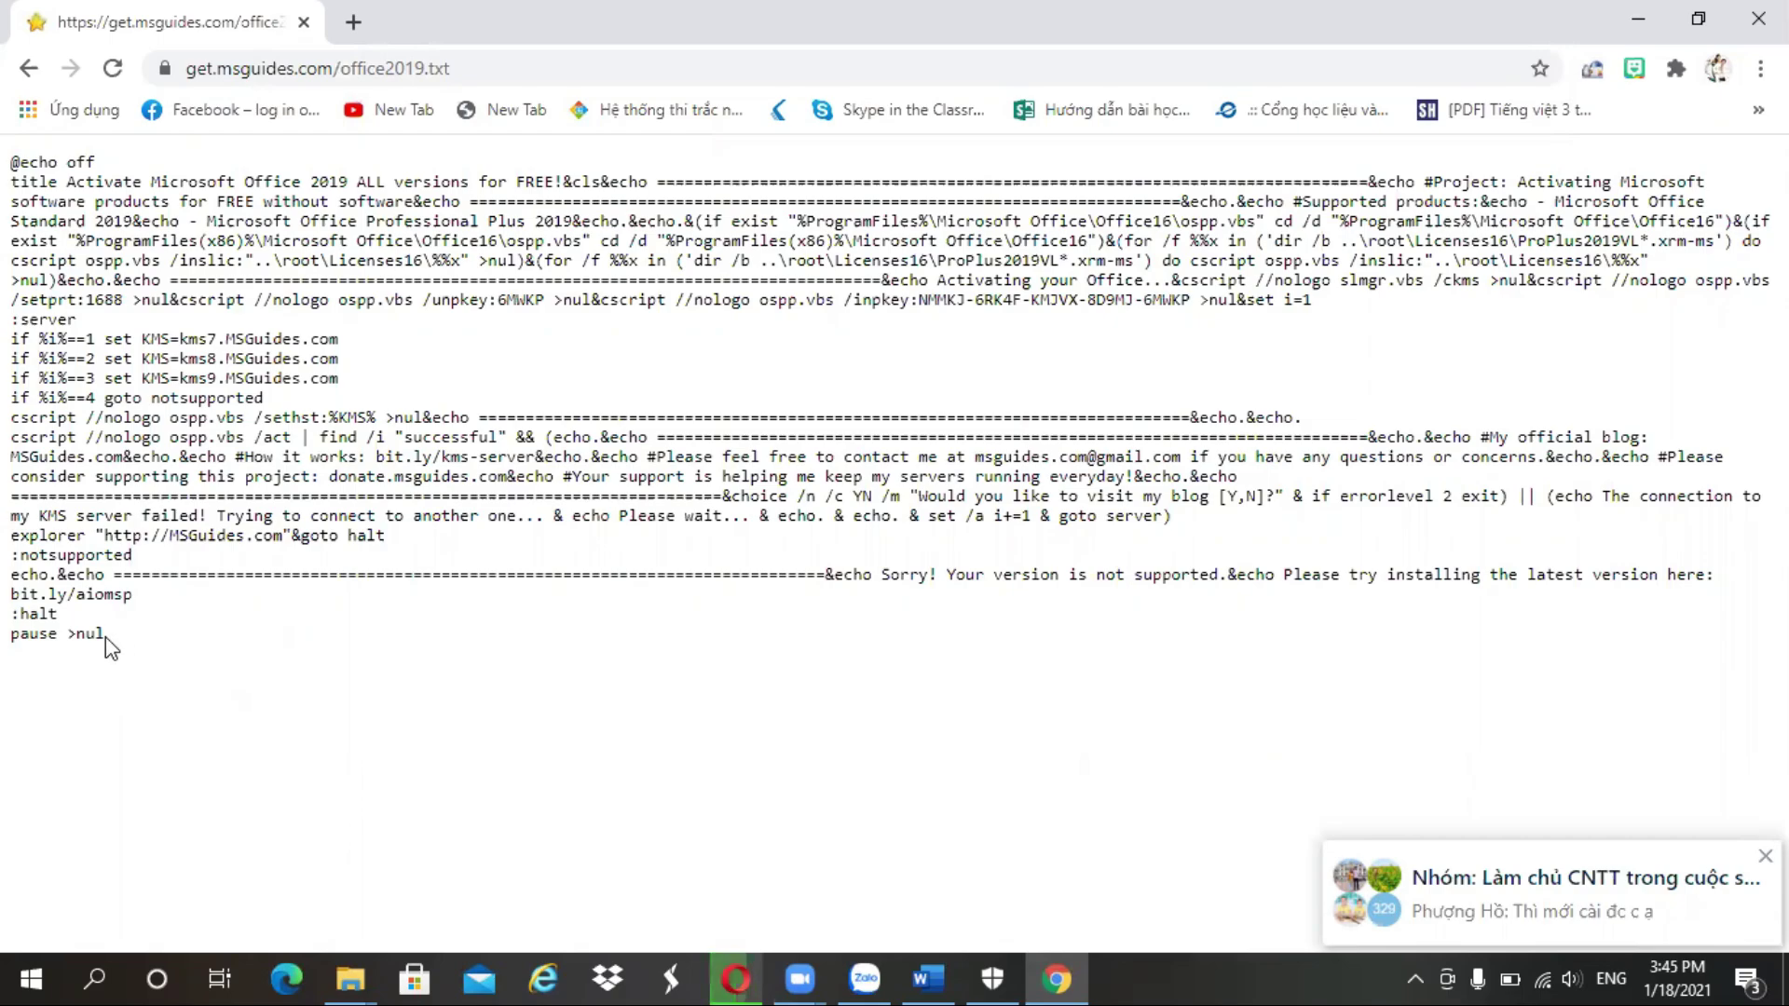
- Select the entire script text on the page and copy it
key("ctrl+a")
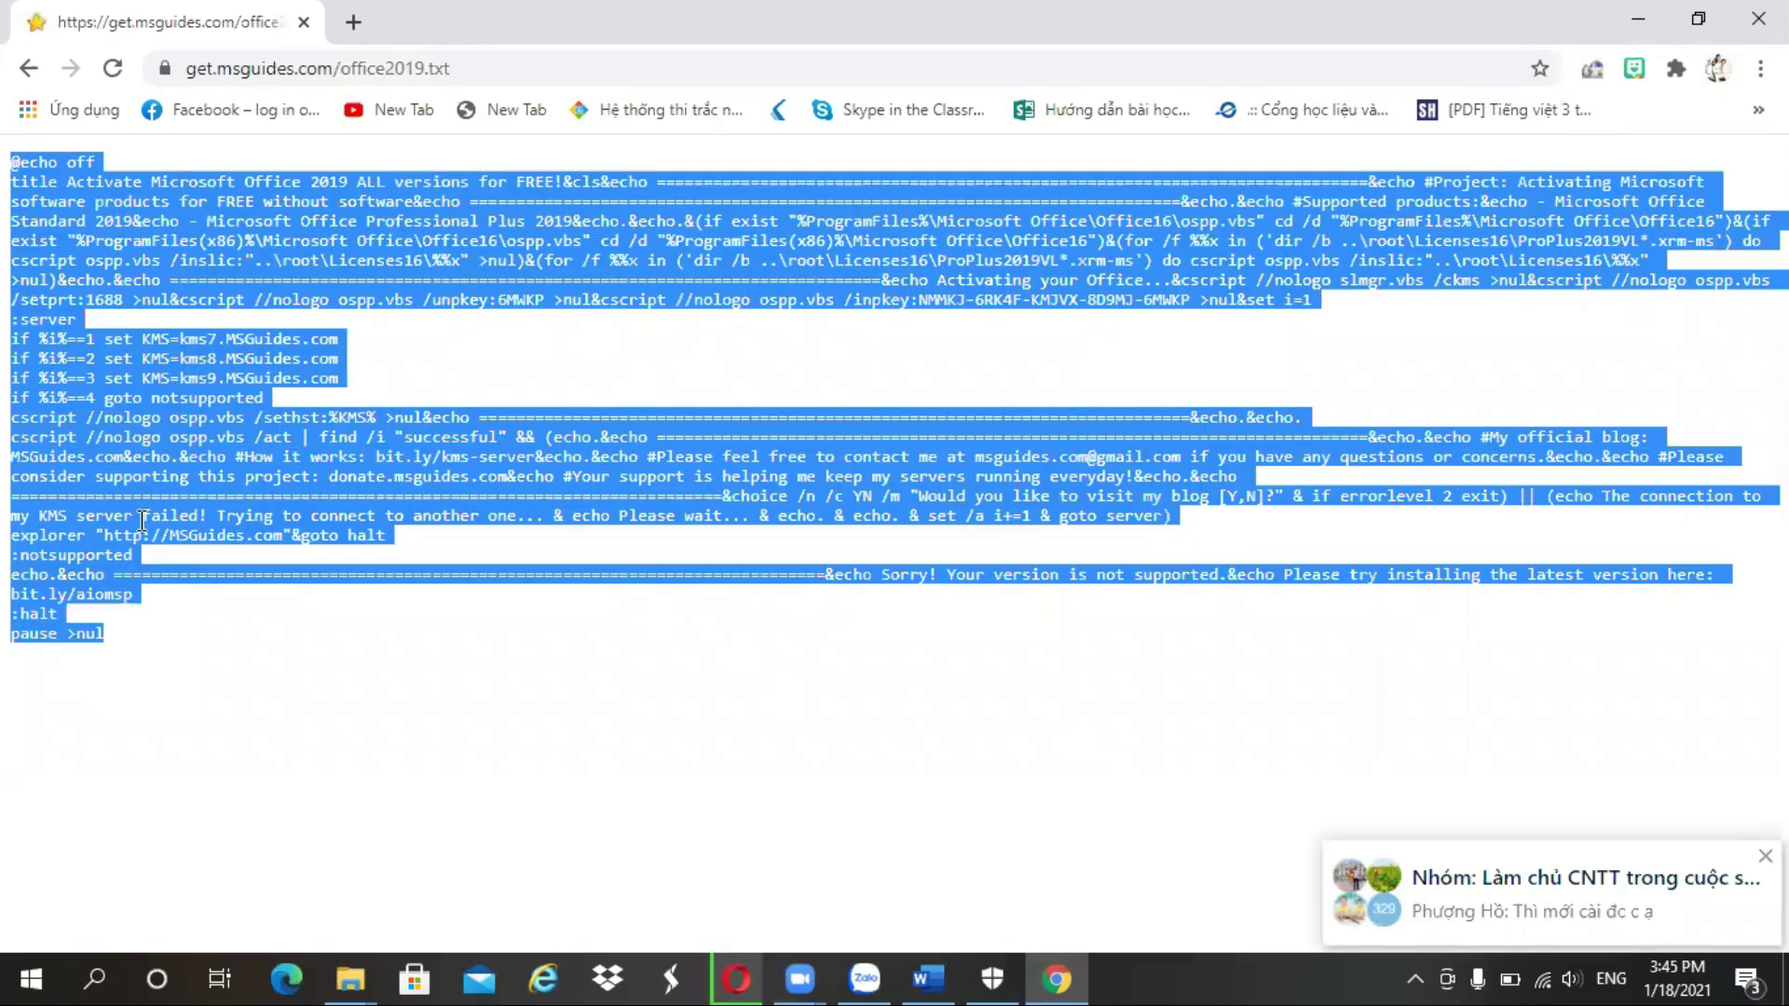
right_click(172, 401)
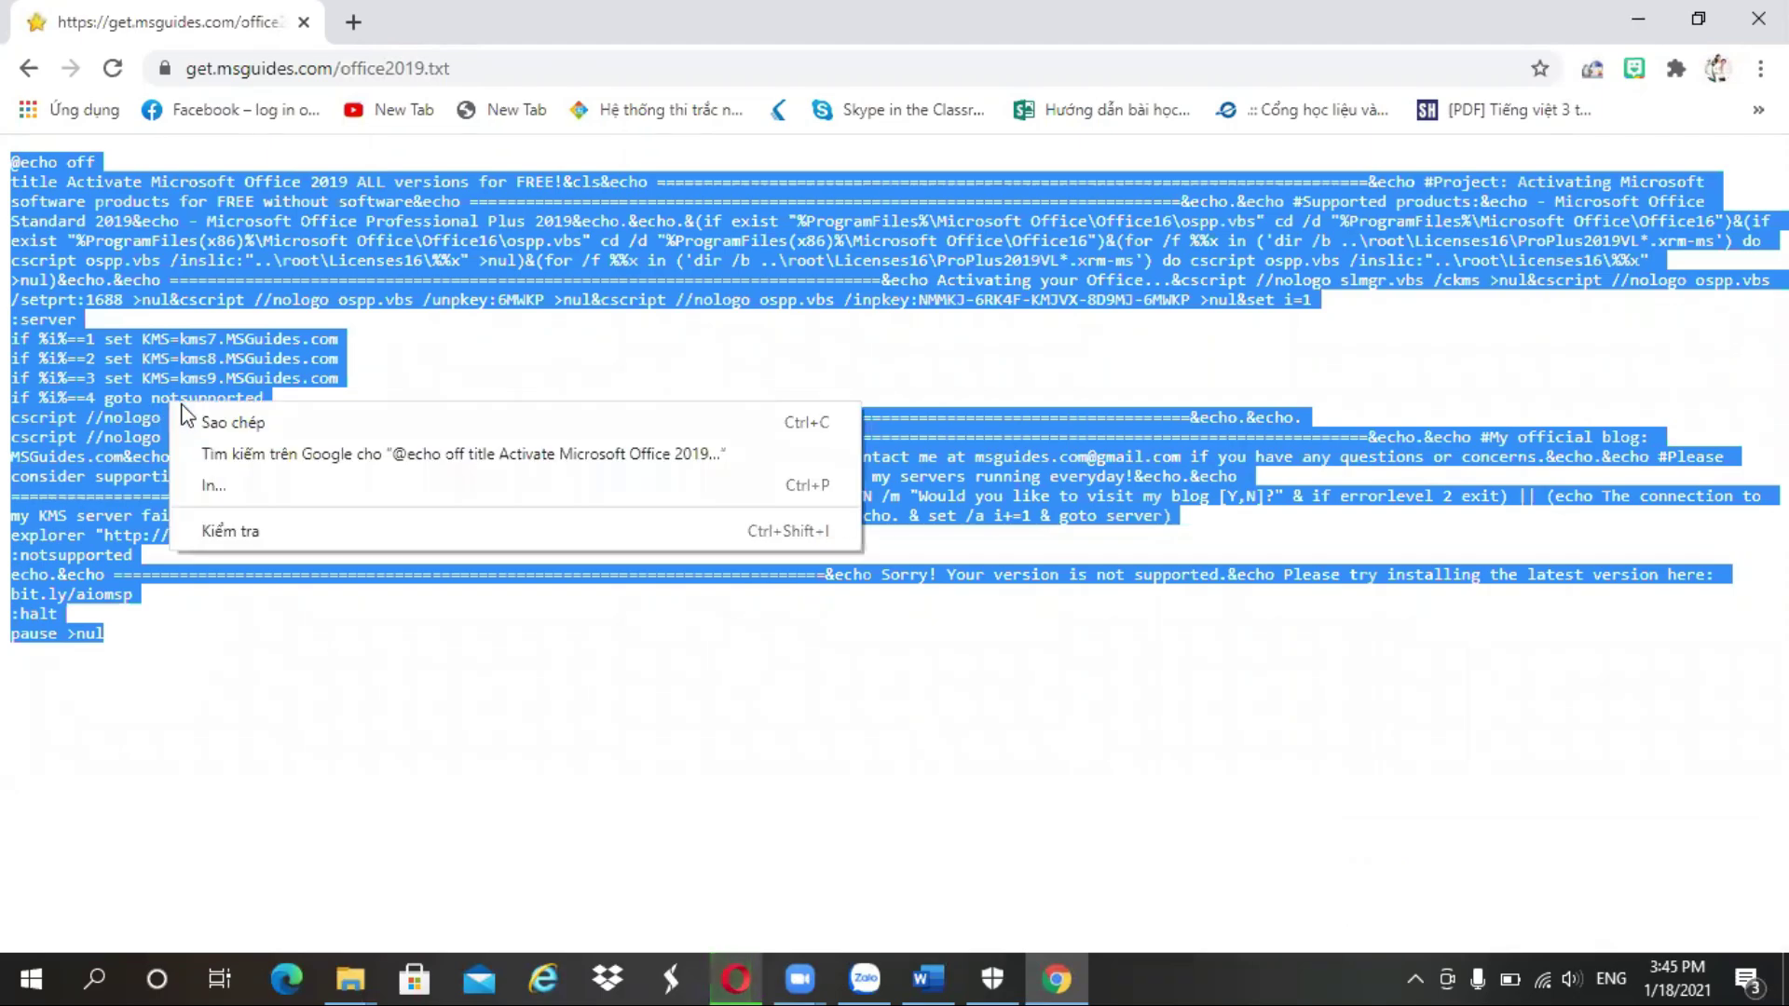
left_click(270, 423)
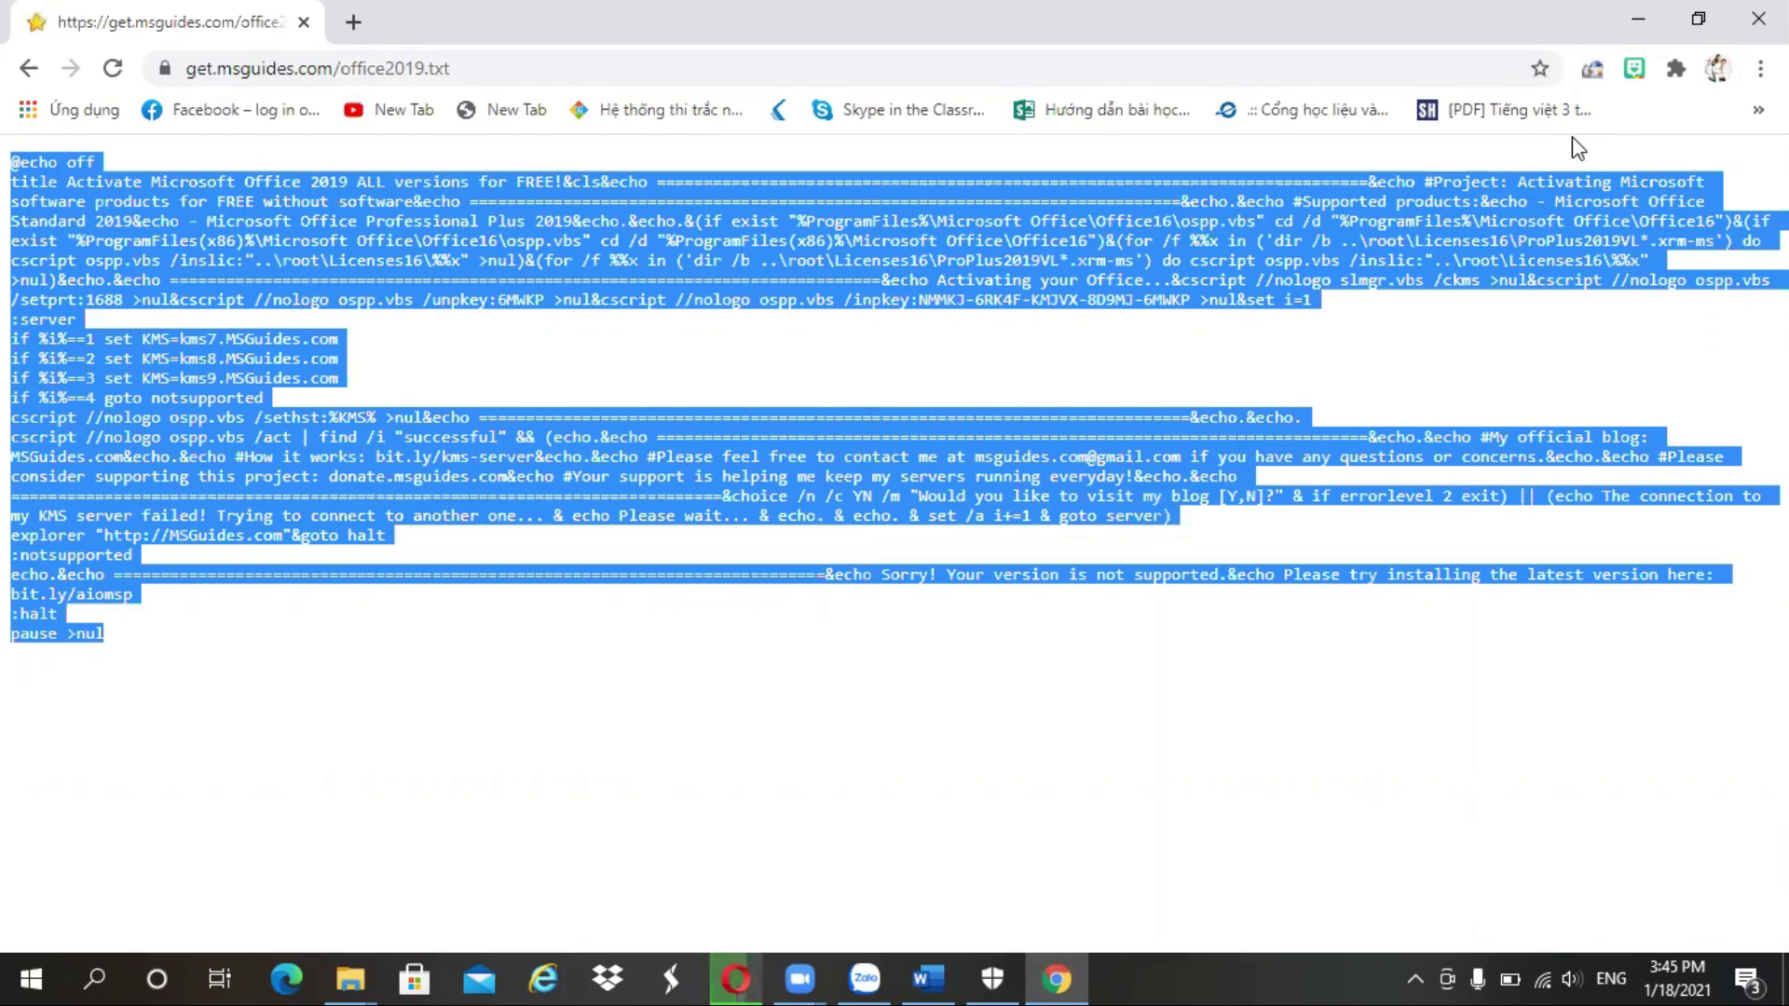
- Minimize the browser, then create a new text document on the desktop and open it in Notepad
left_click(1640, 18)
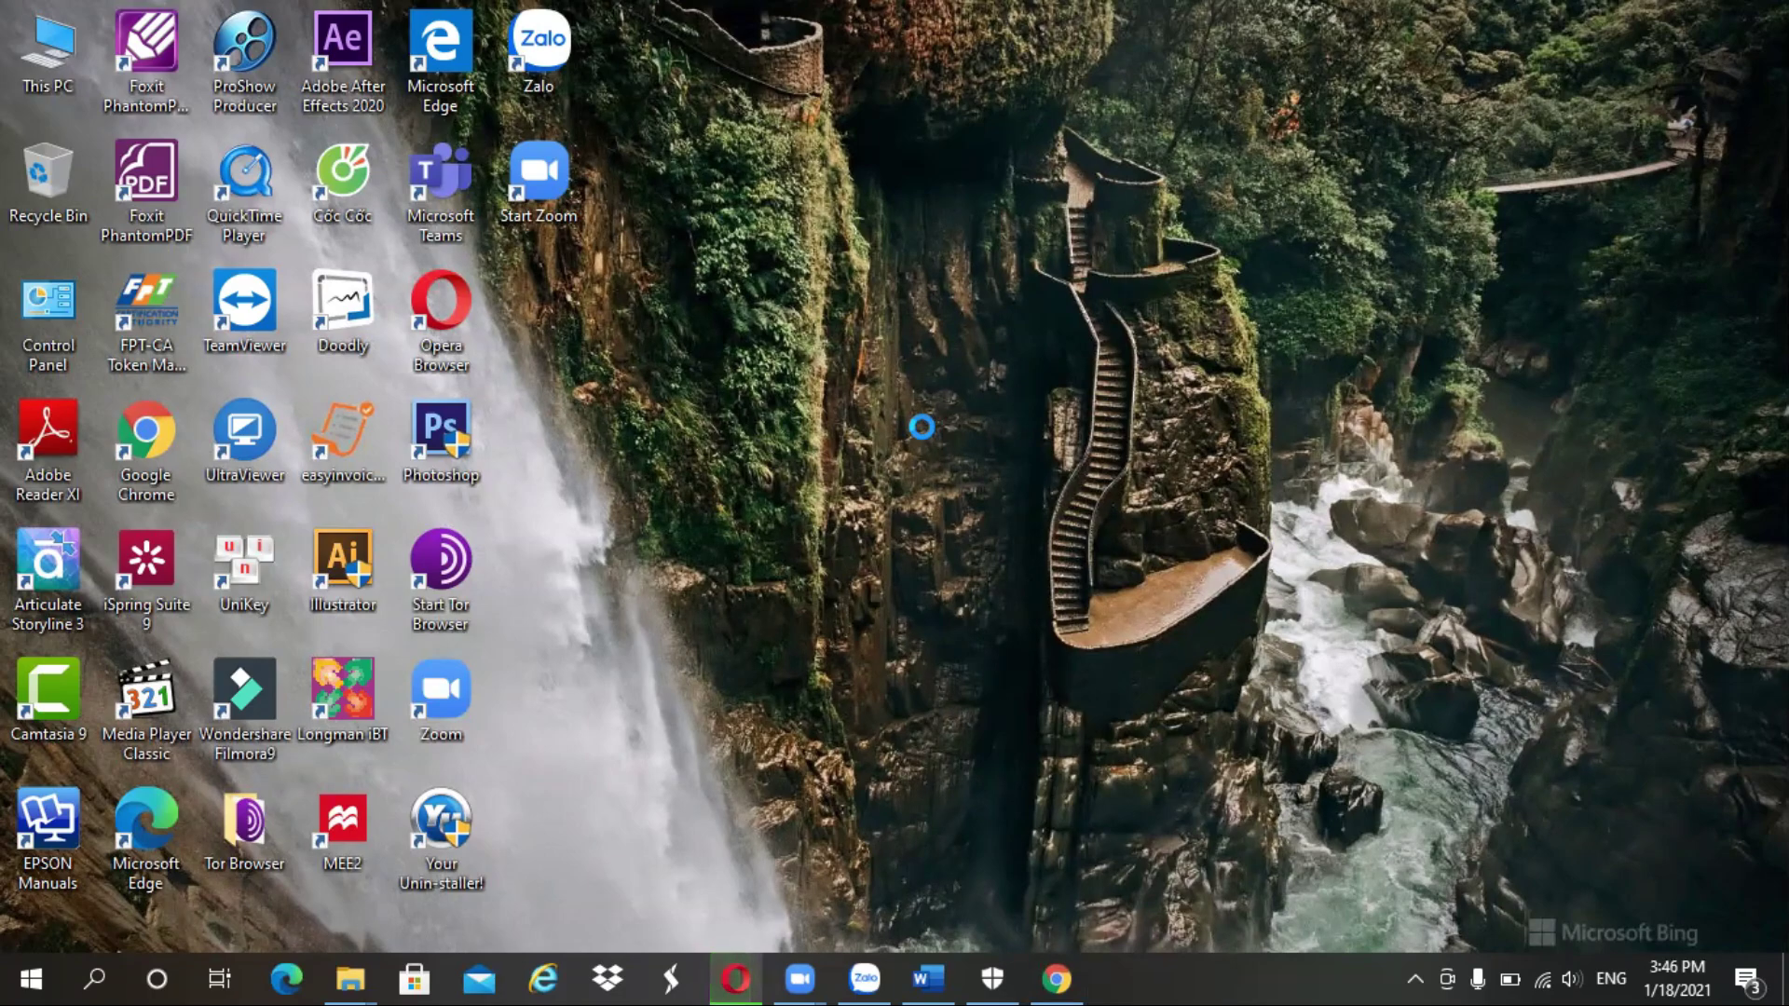
right_click(923, 427)
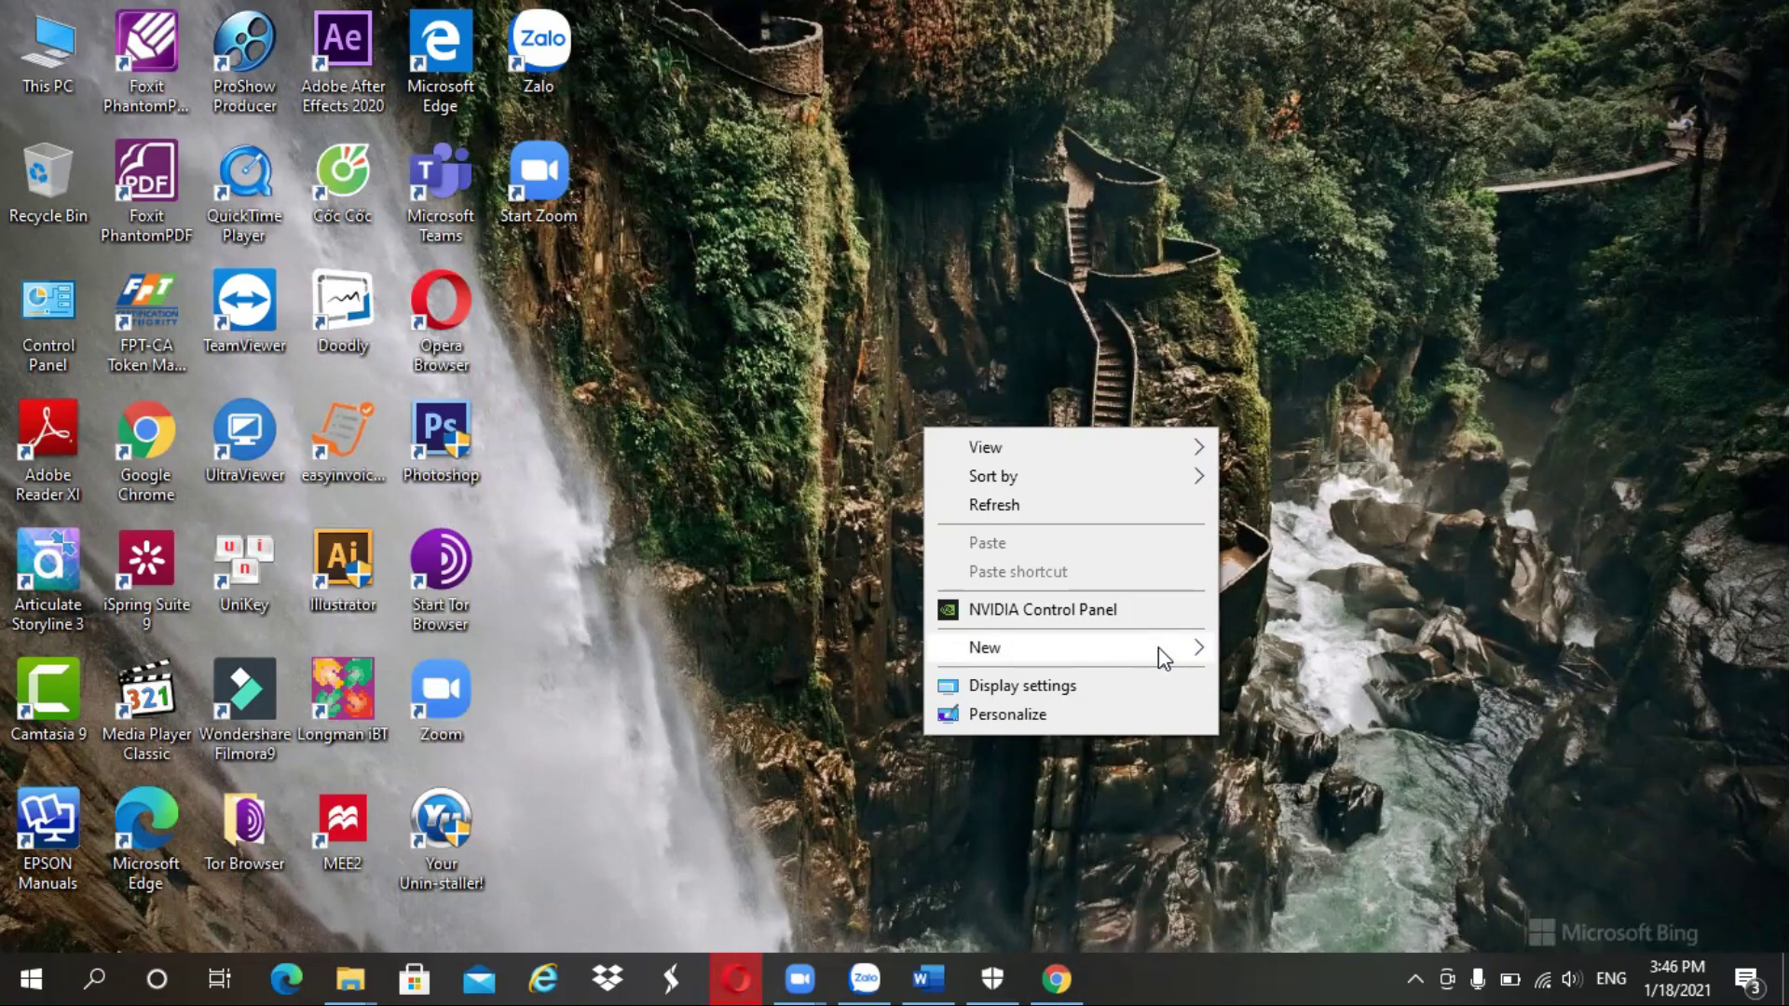
mouse_move(1159, 649)
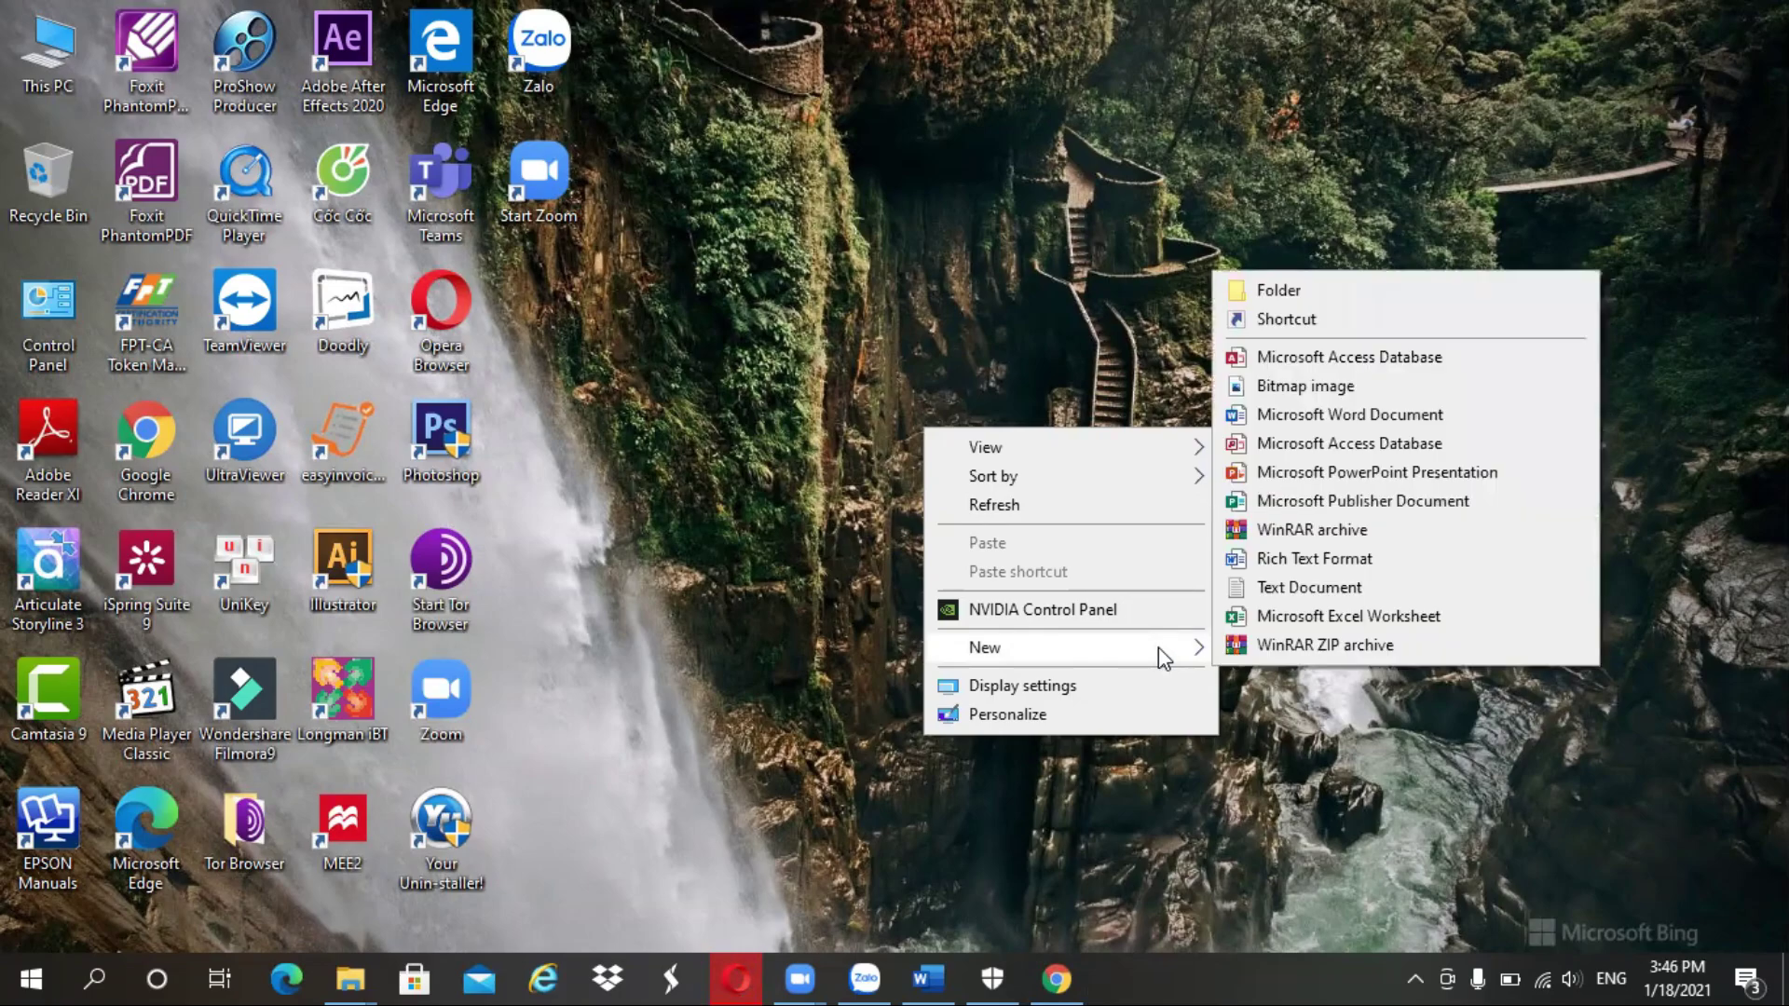
left_click(1335, 589)
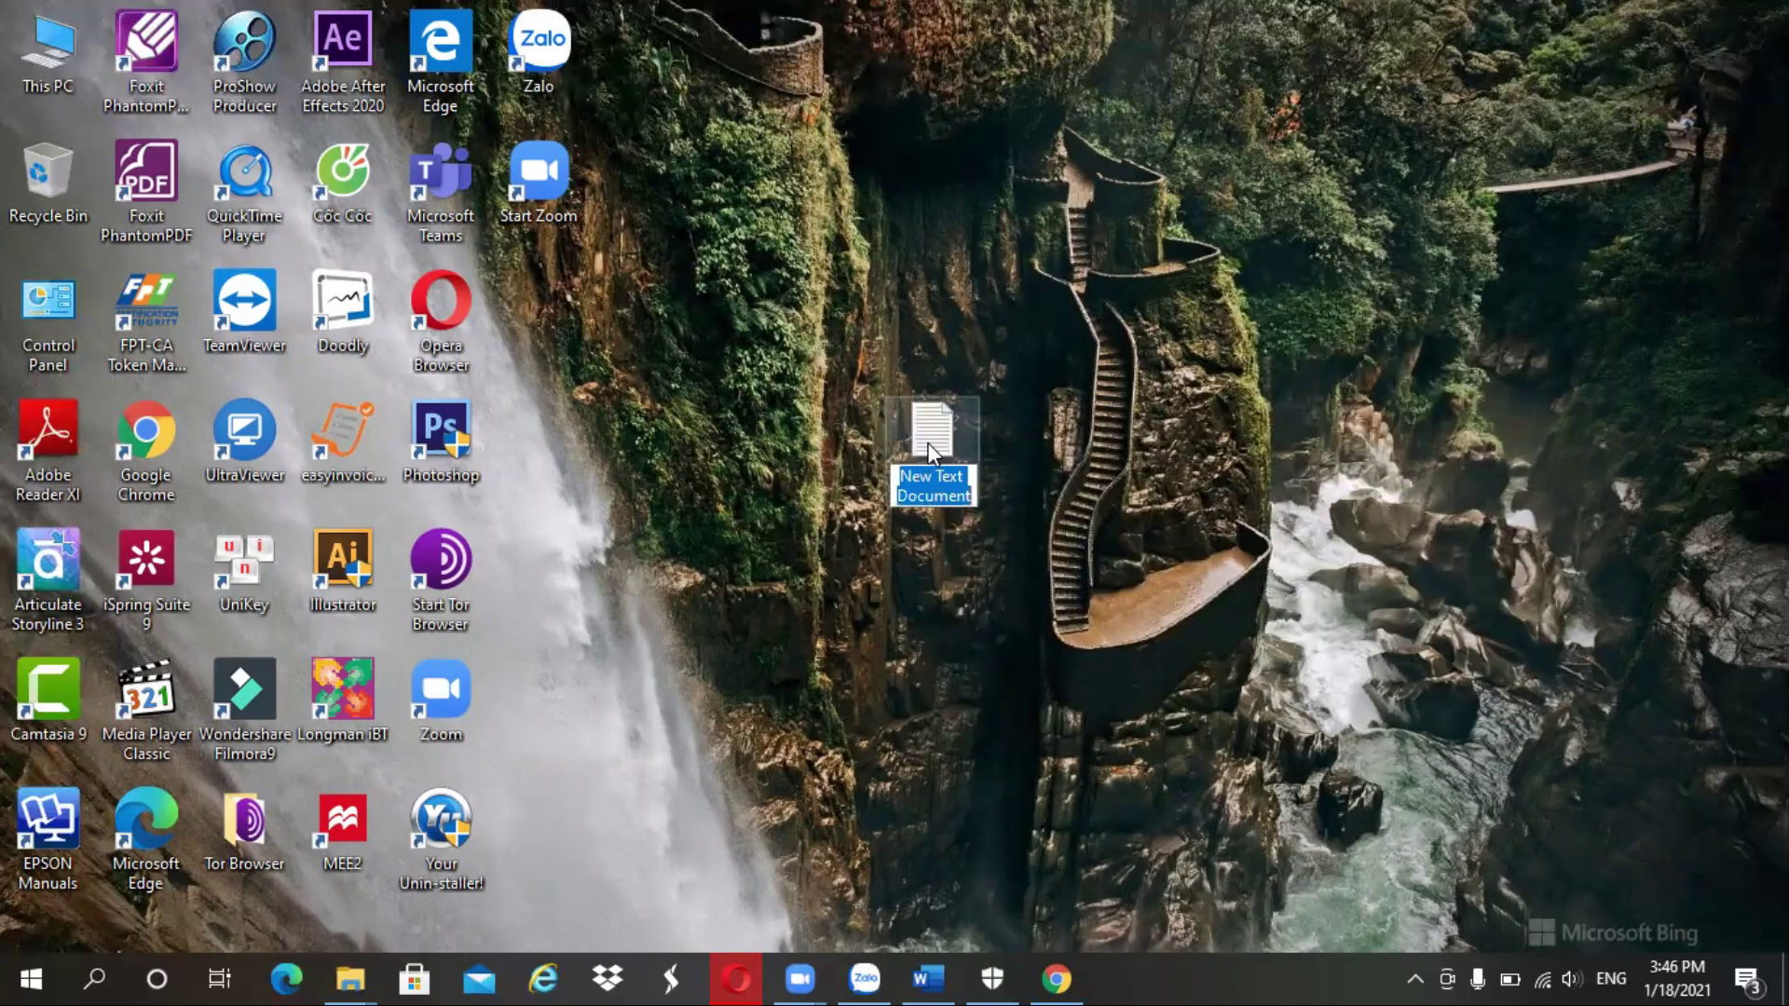
left_click(930, 444)
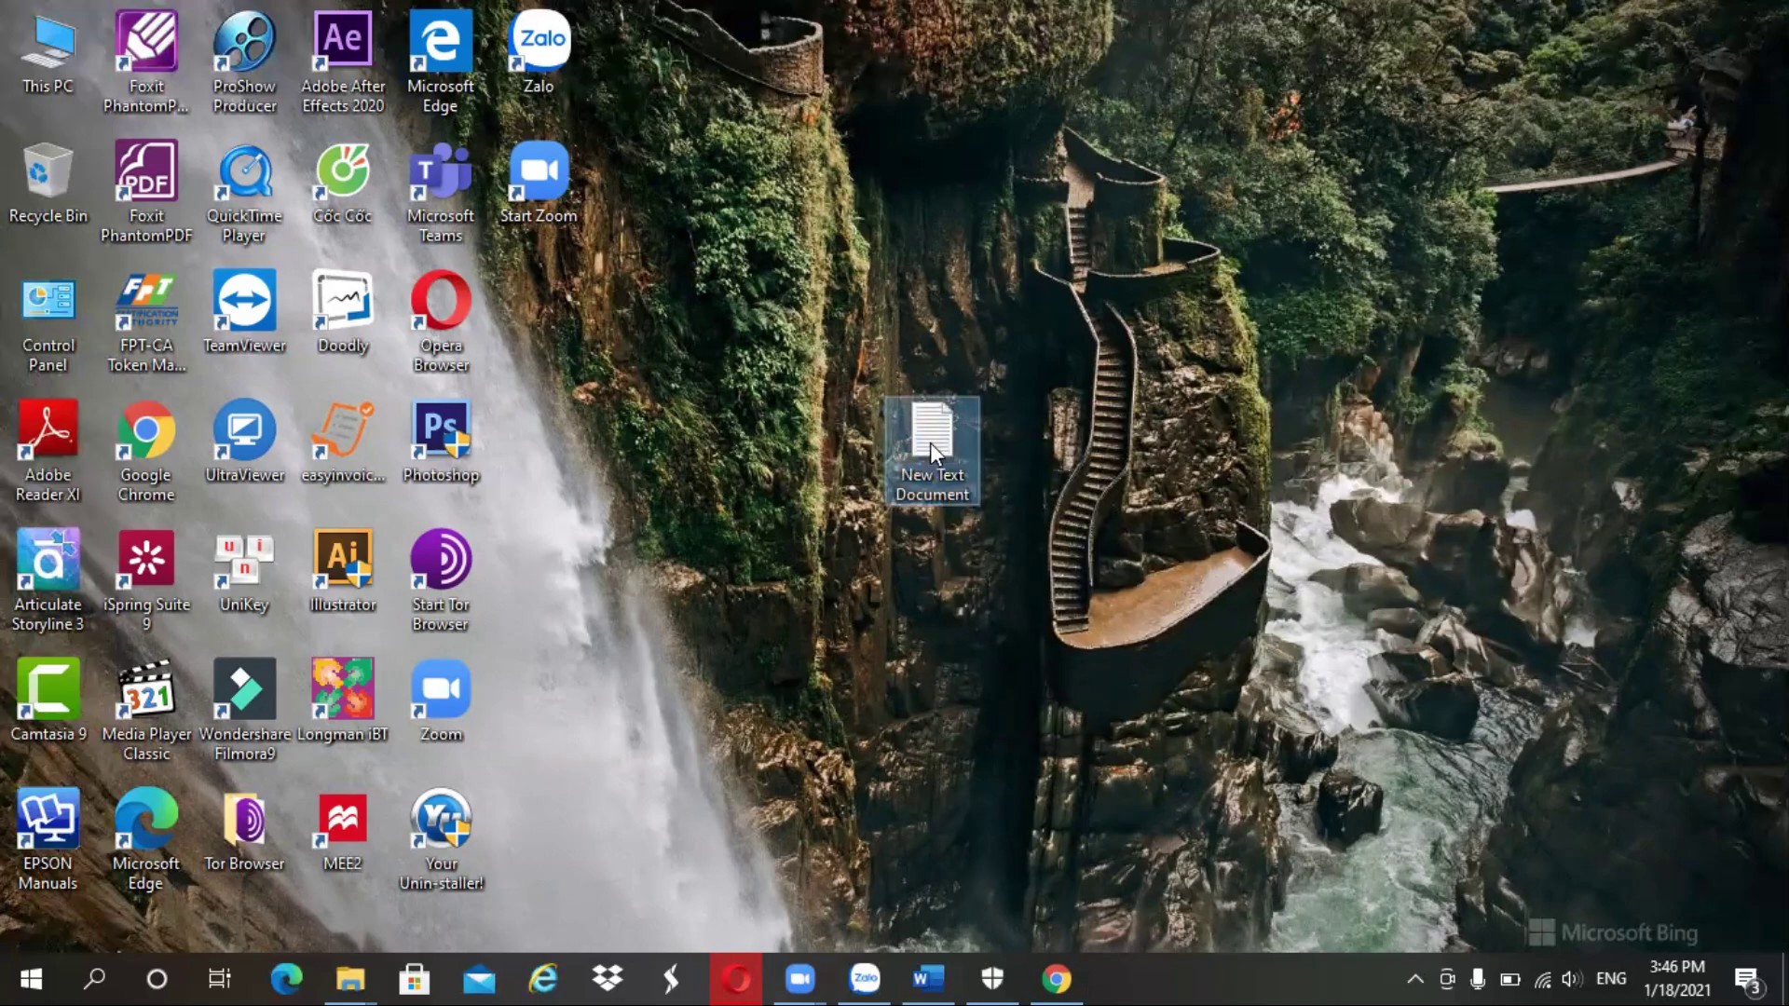
double_click(932, 452)
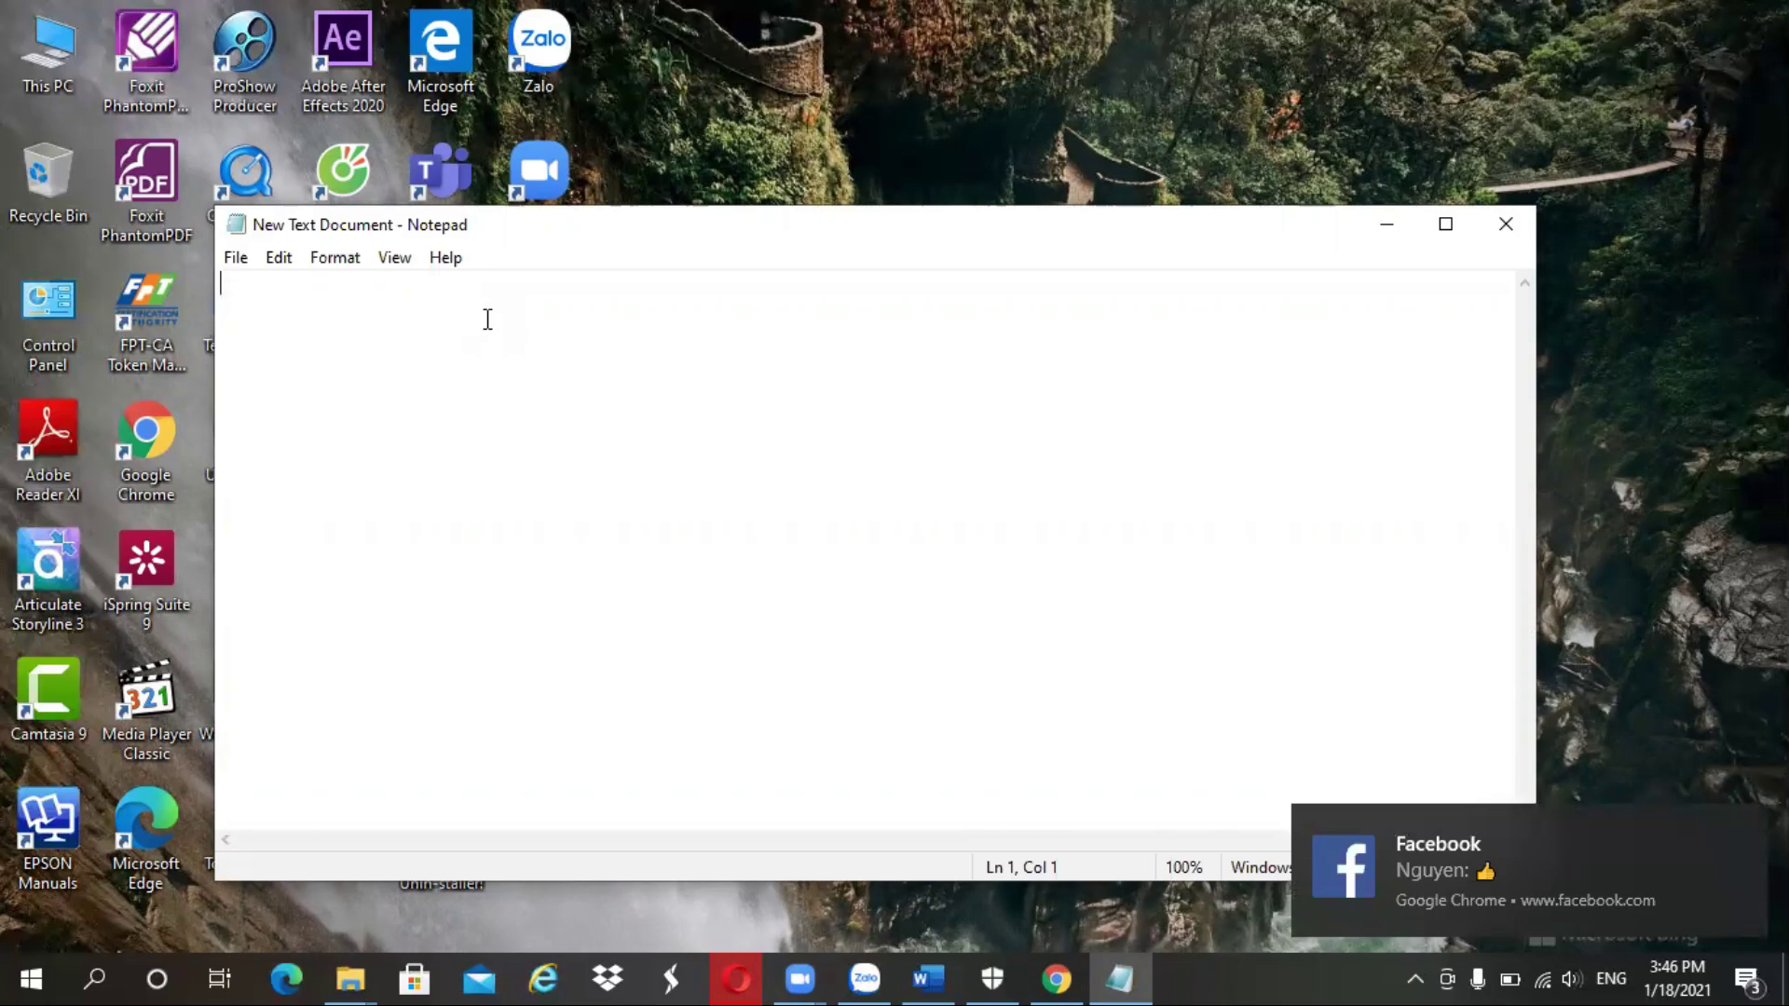
- Paste the copied script into the text document, save it to the Desktop as Office2019.cmd and close Notepad
key("ctrl+v")
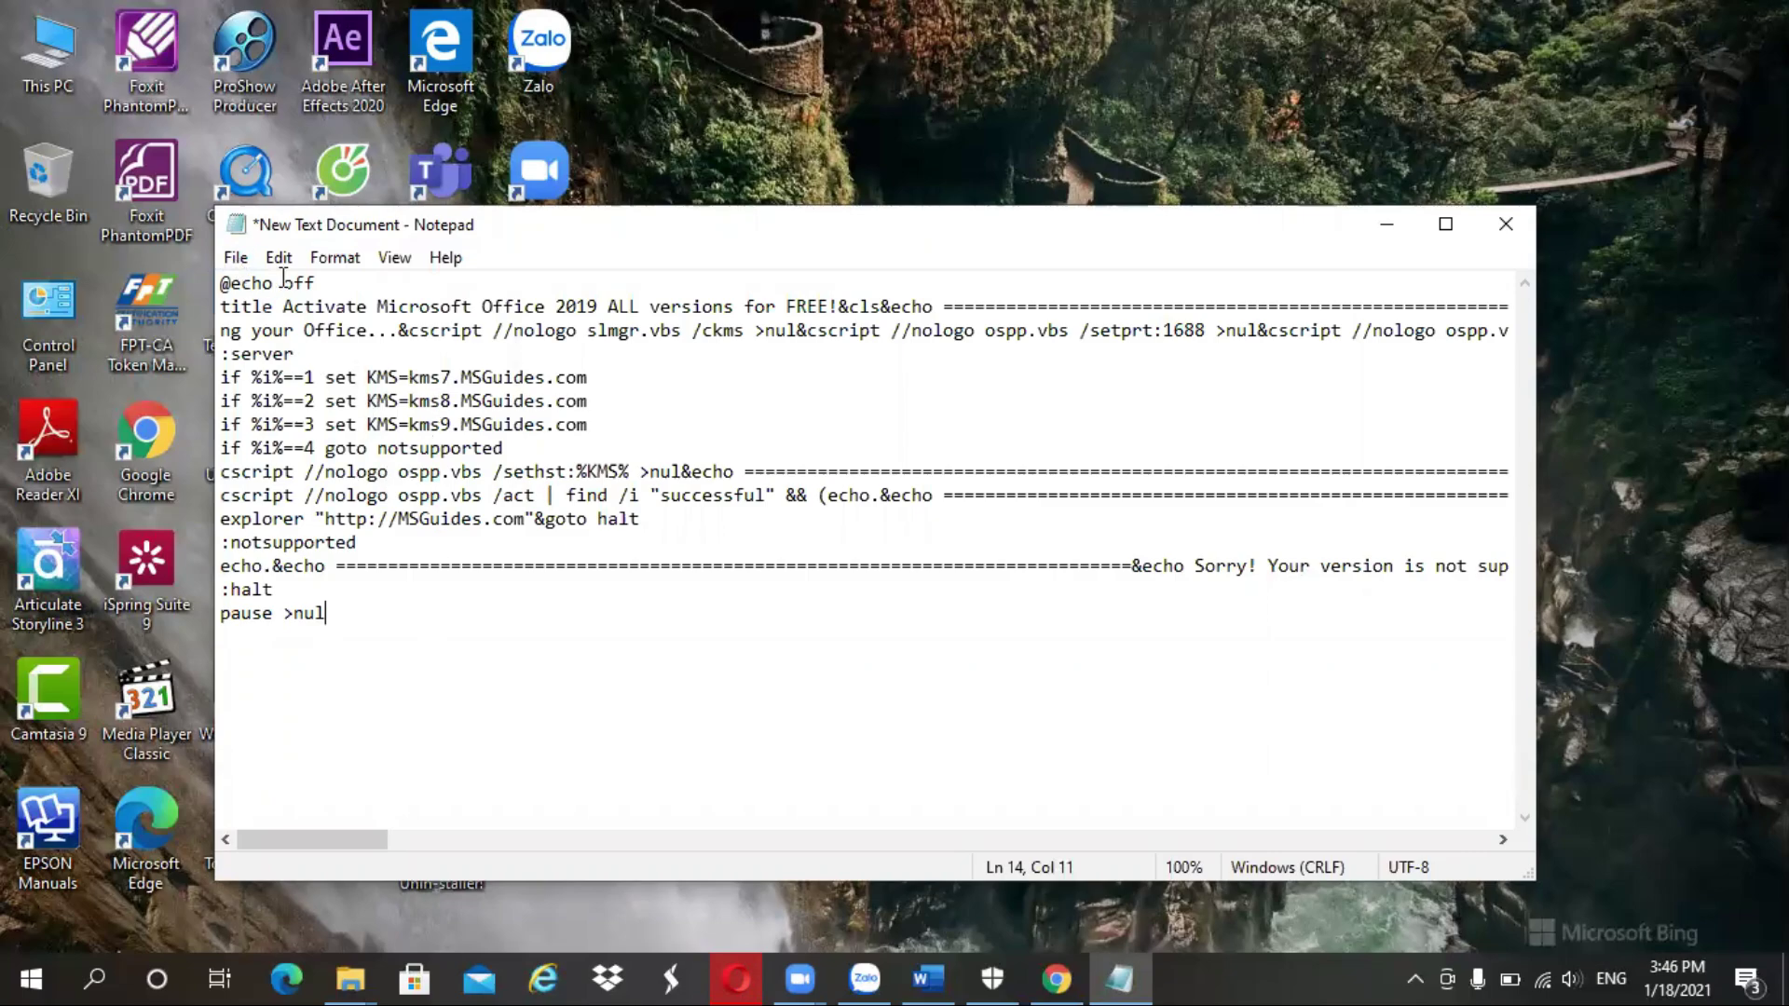
left_click(234, 261)
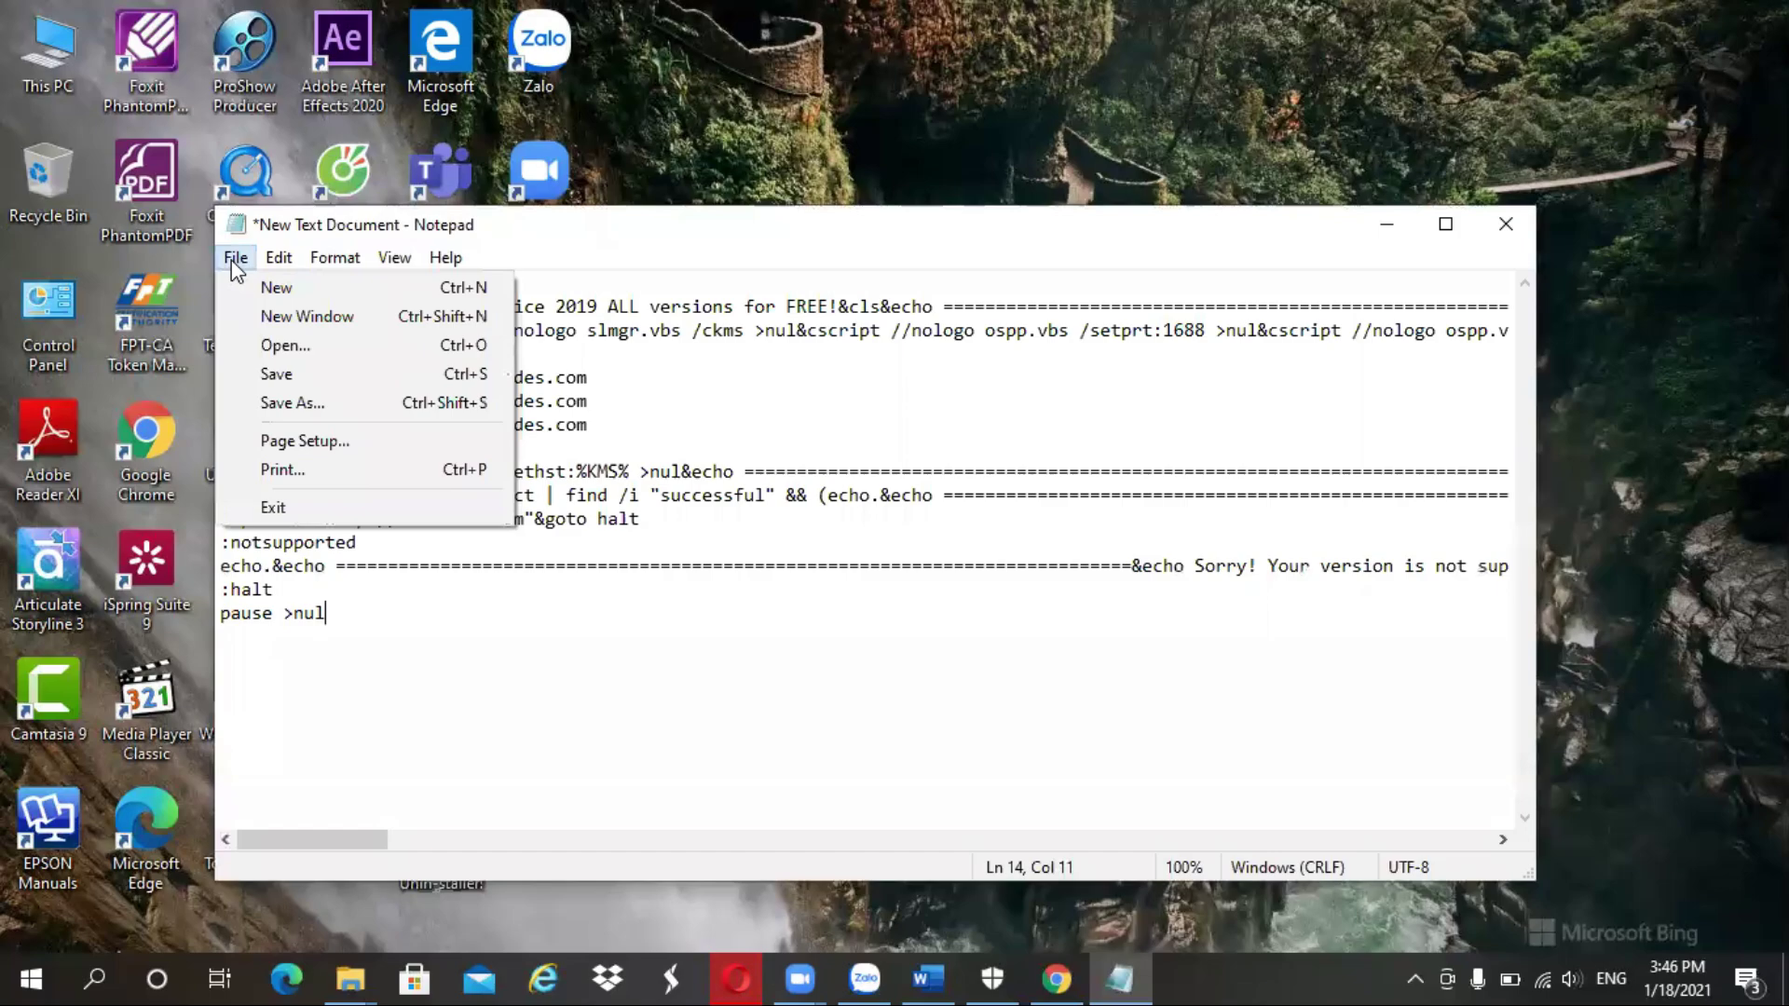
left_click(350, 402)
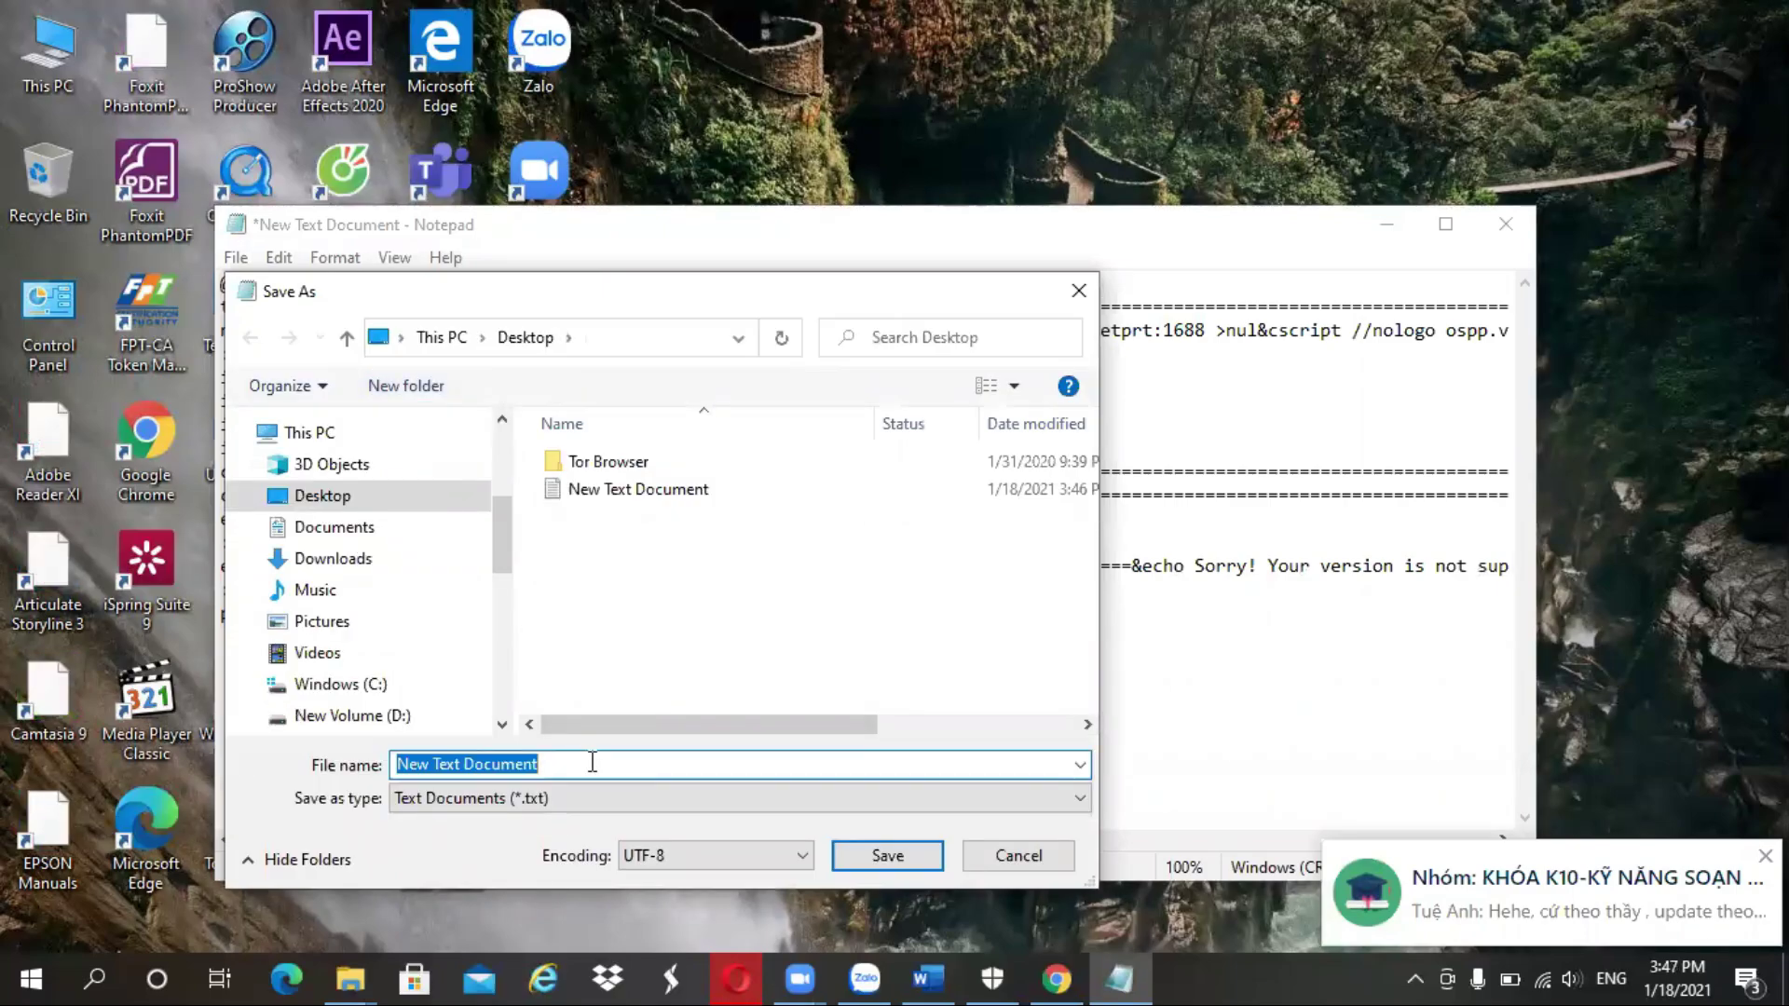
type("Off")
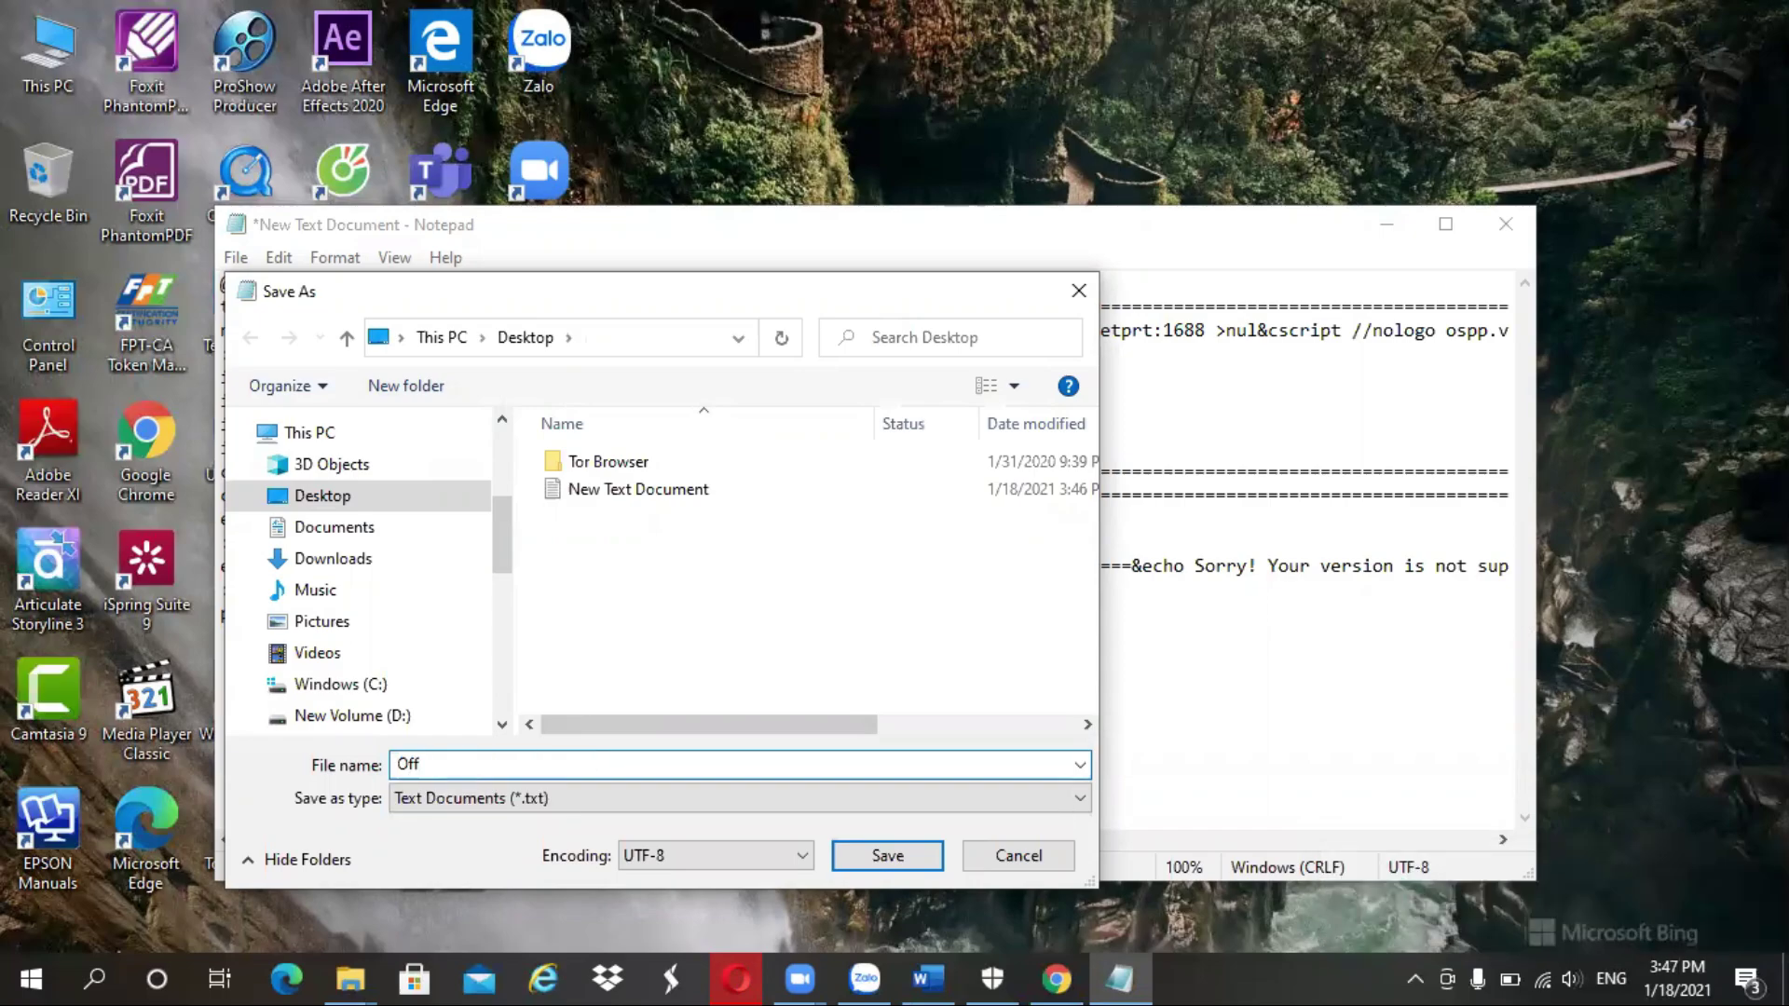
type("ice")
type("2019.cmd")
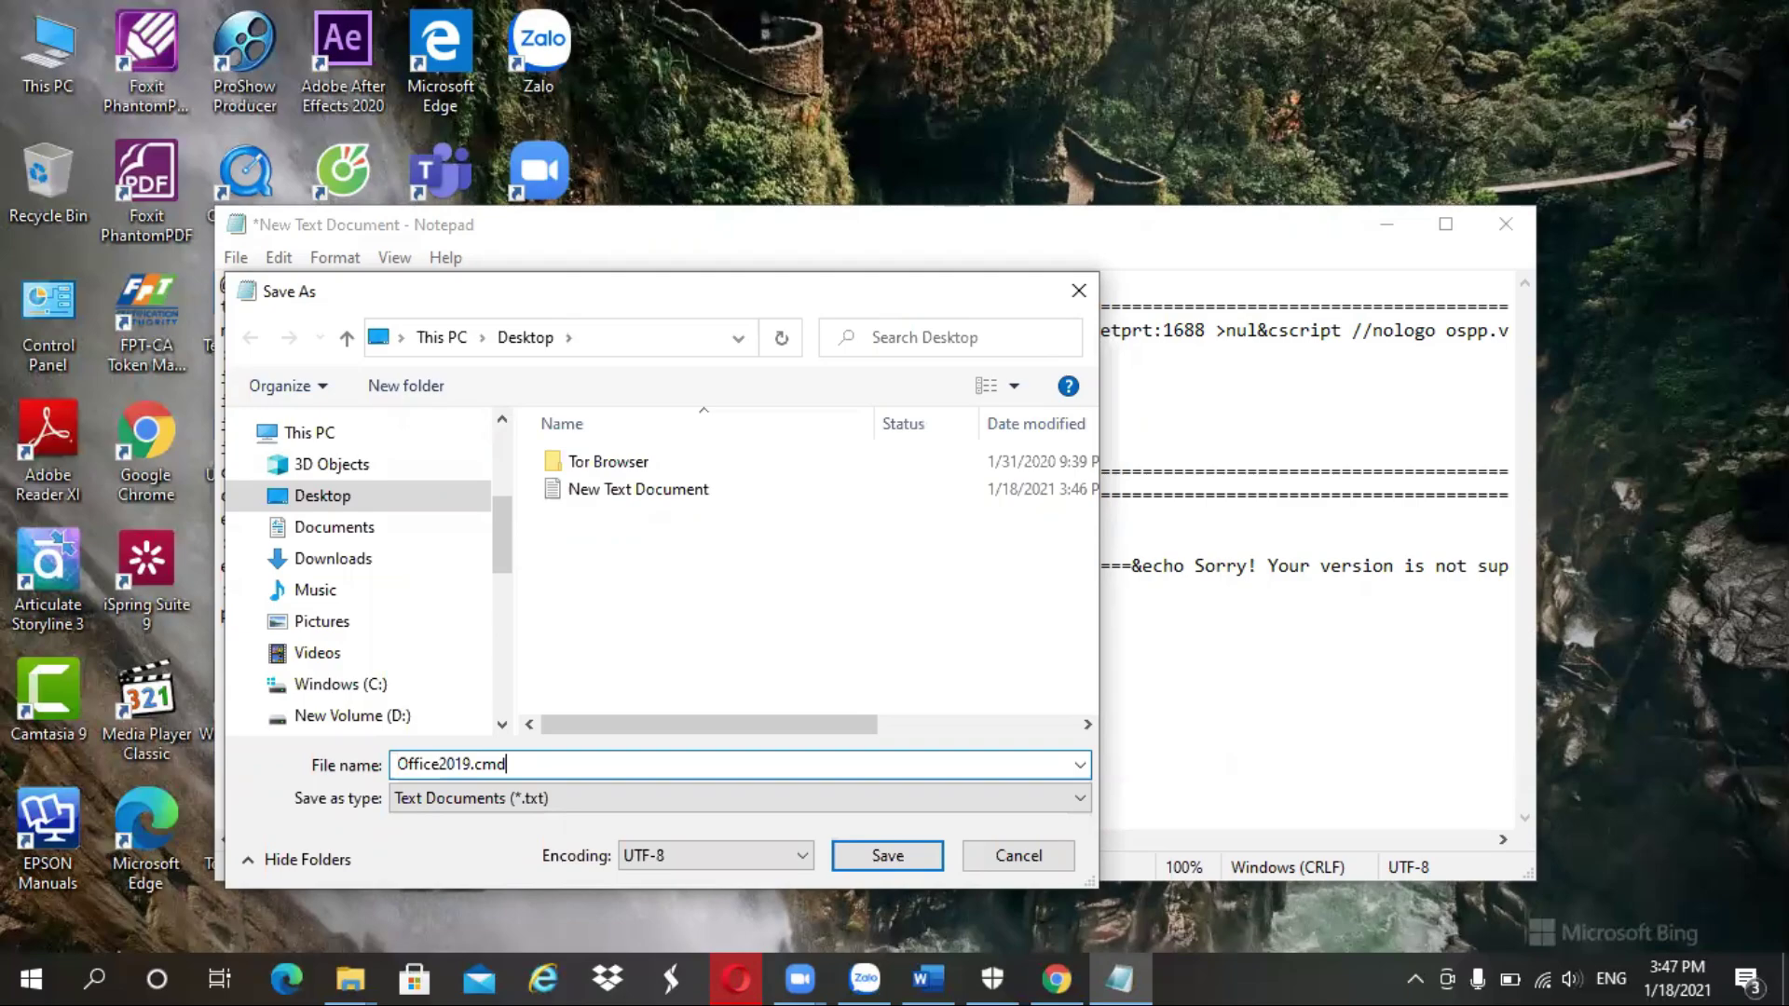
left_click(887, 855)
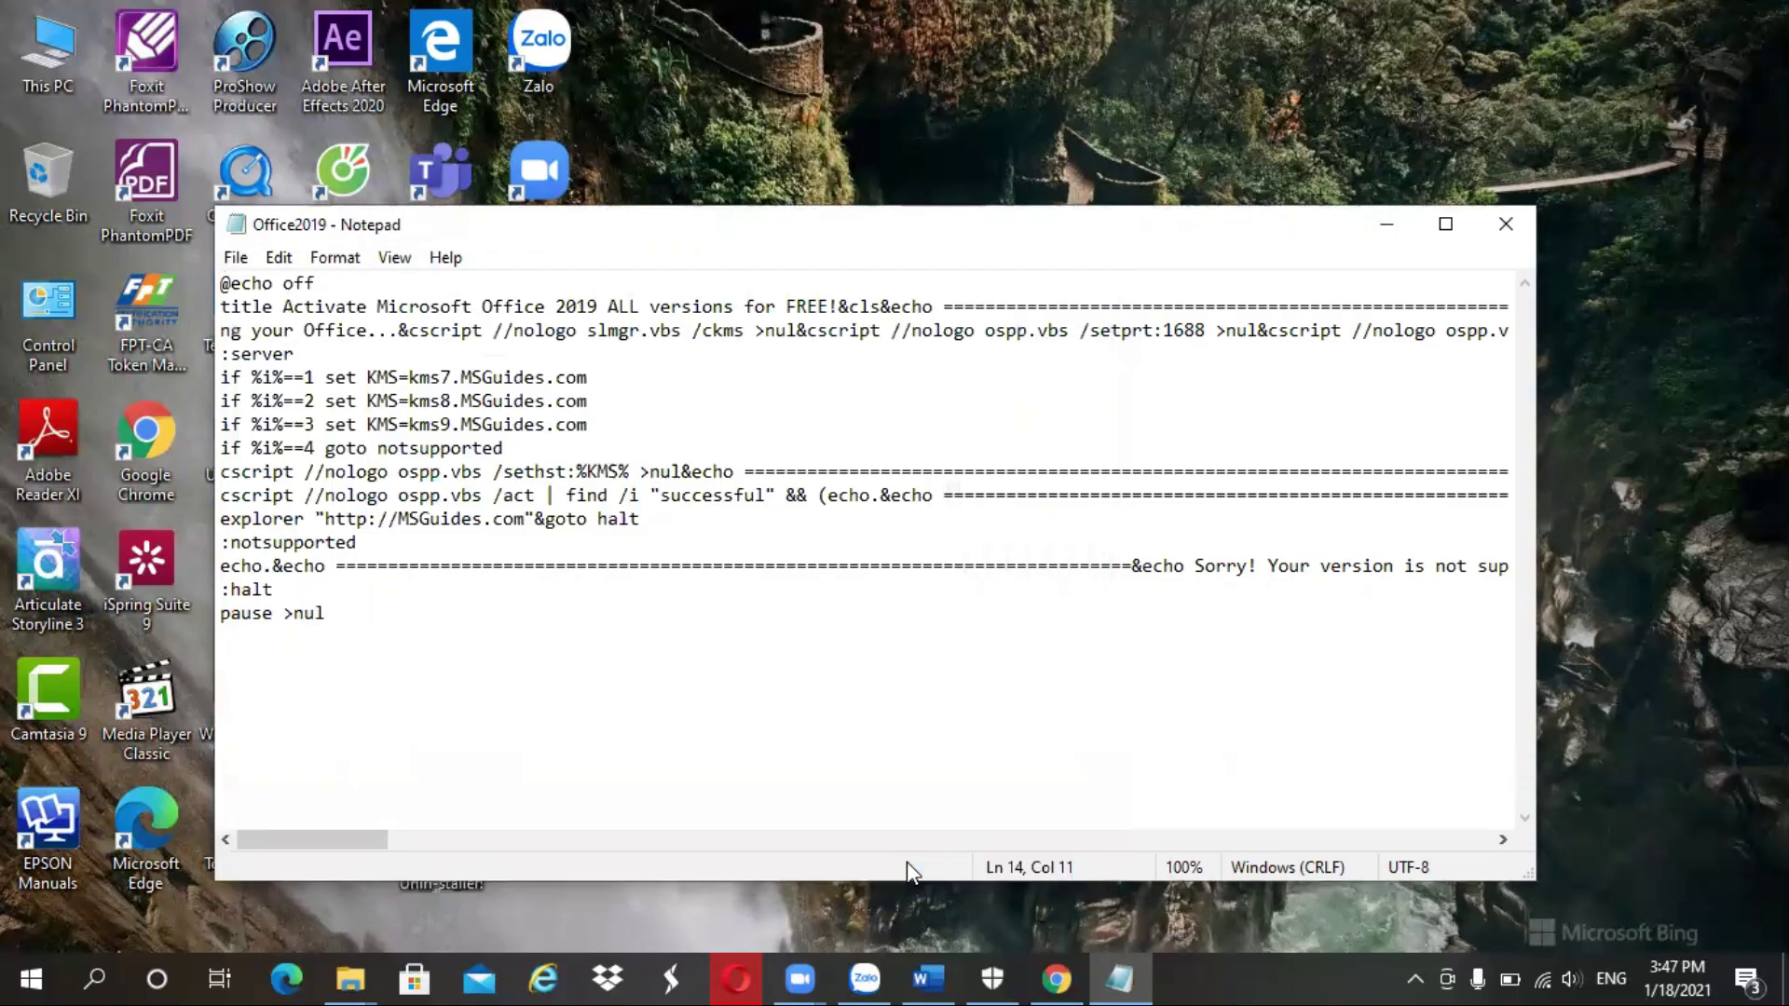
left_click(1506, 224)
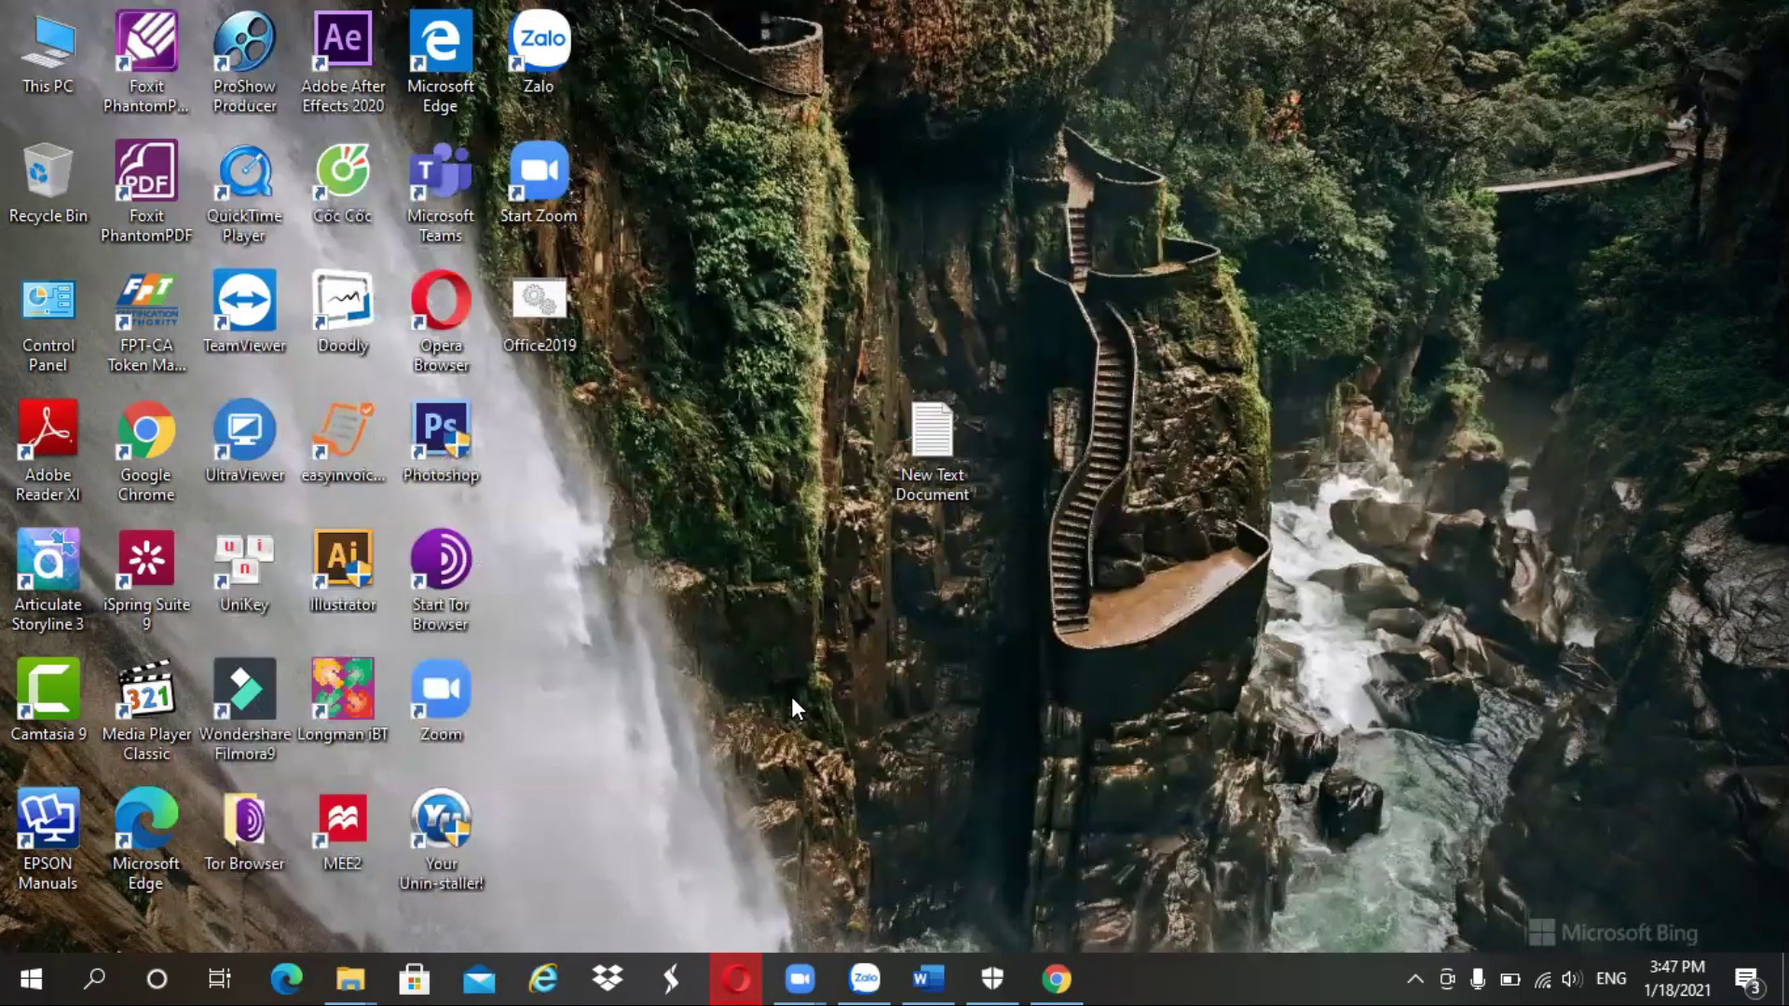
- Show the Run as administrator option for the Office2019 command file on the desktop, leaving the script unexecuted
left_click(558, 323)
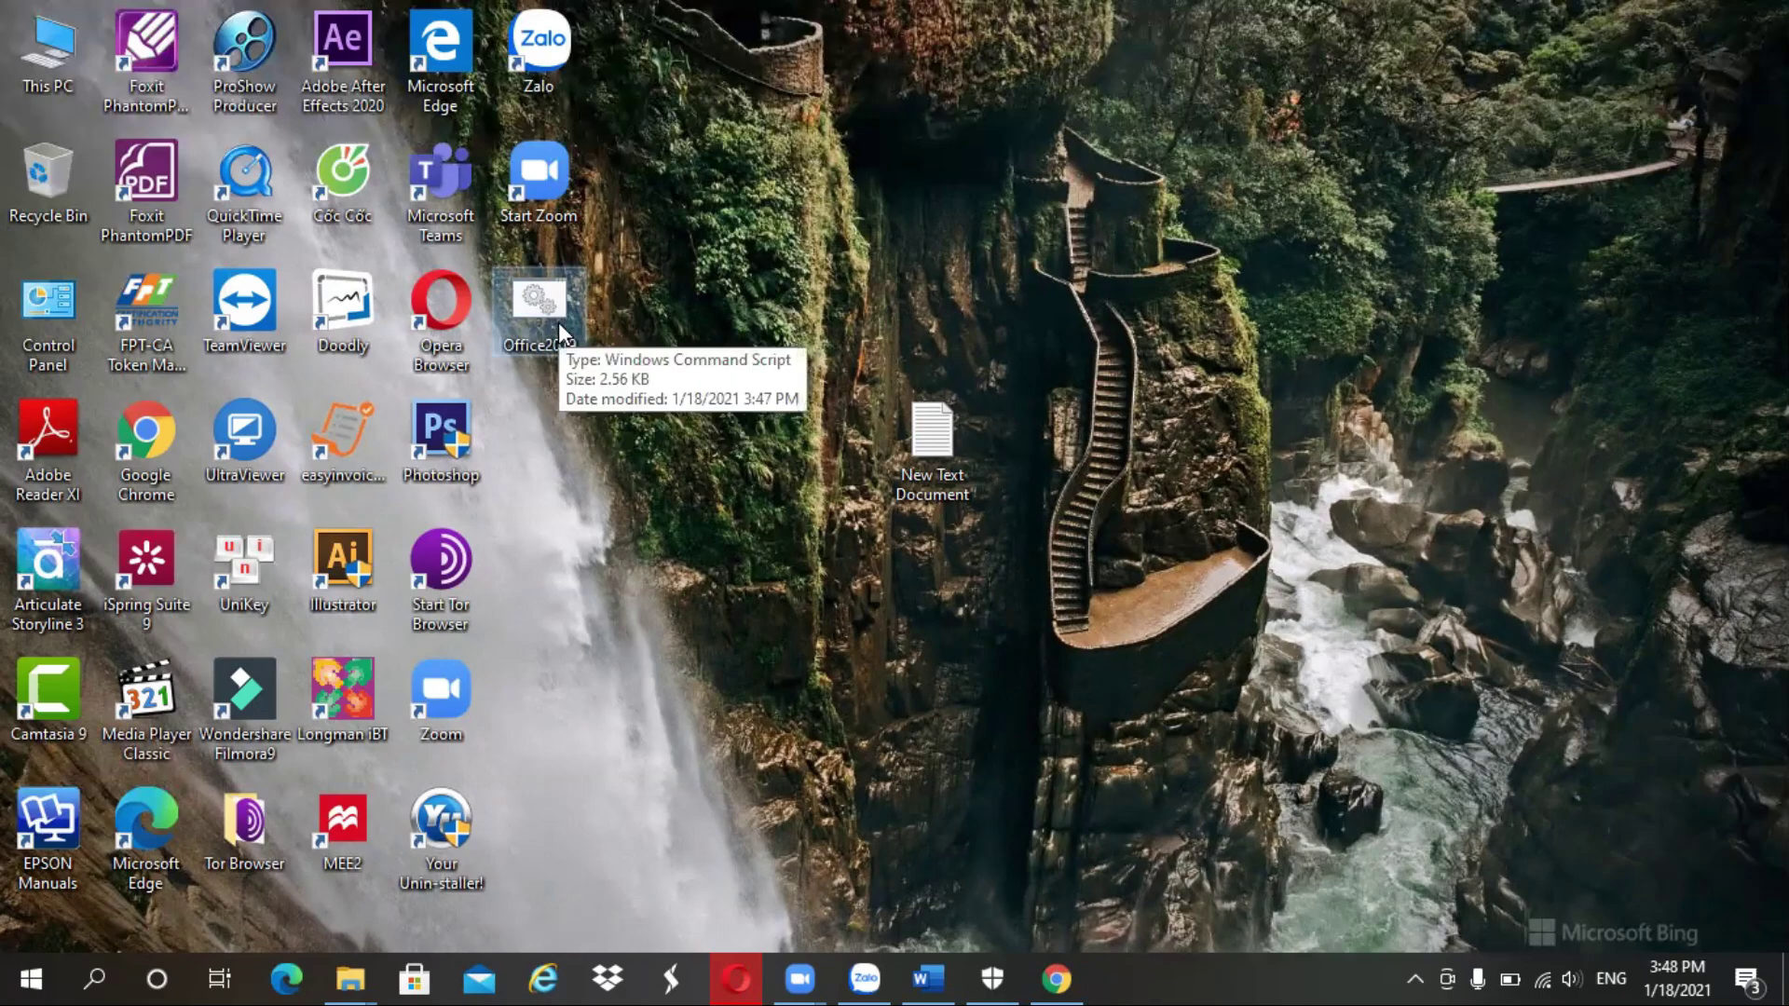
double_click(558, 322)
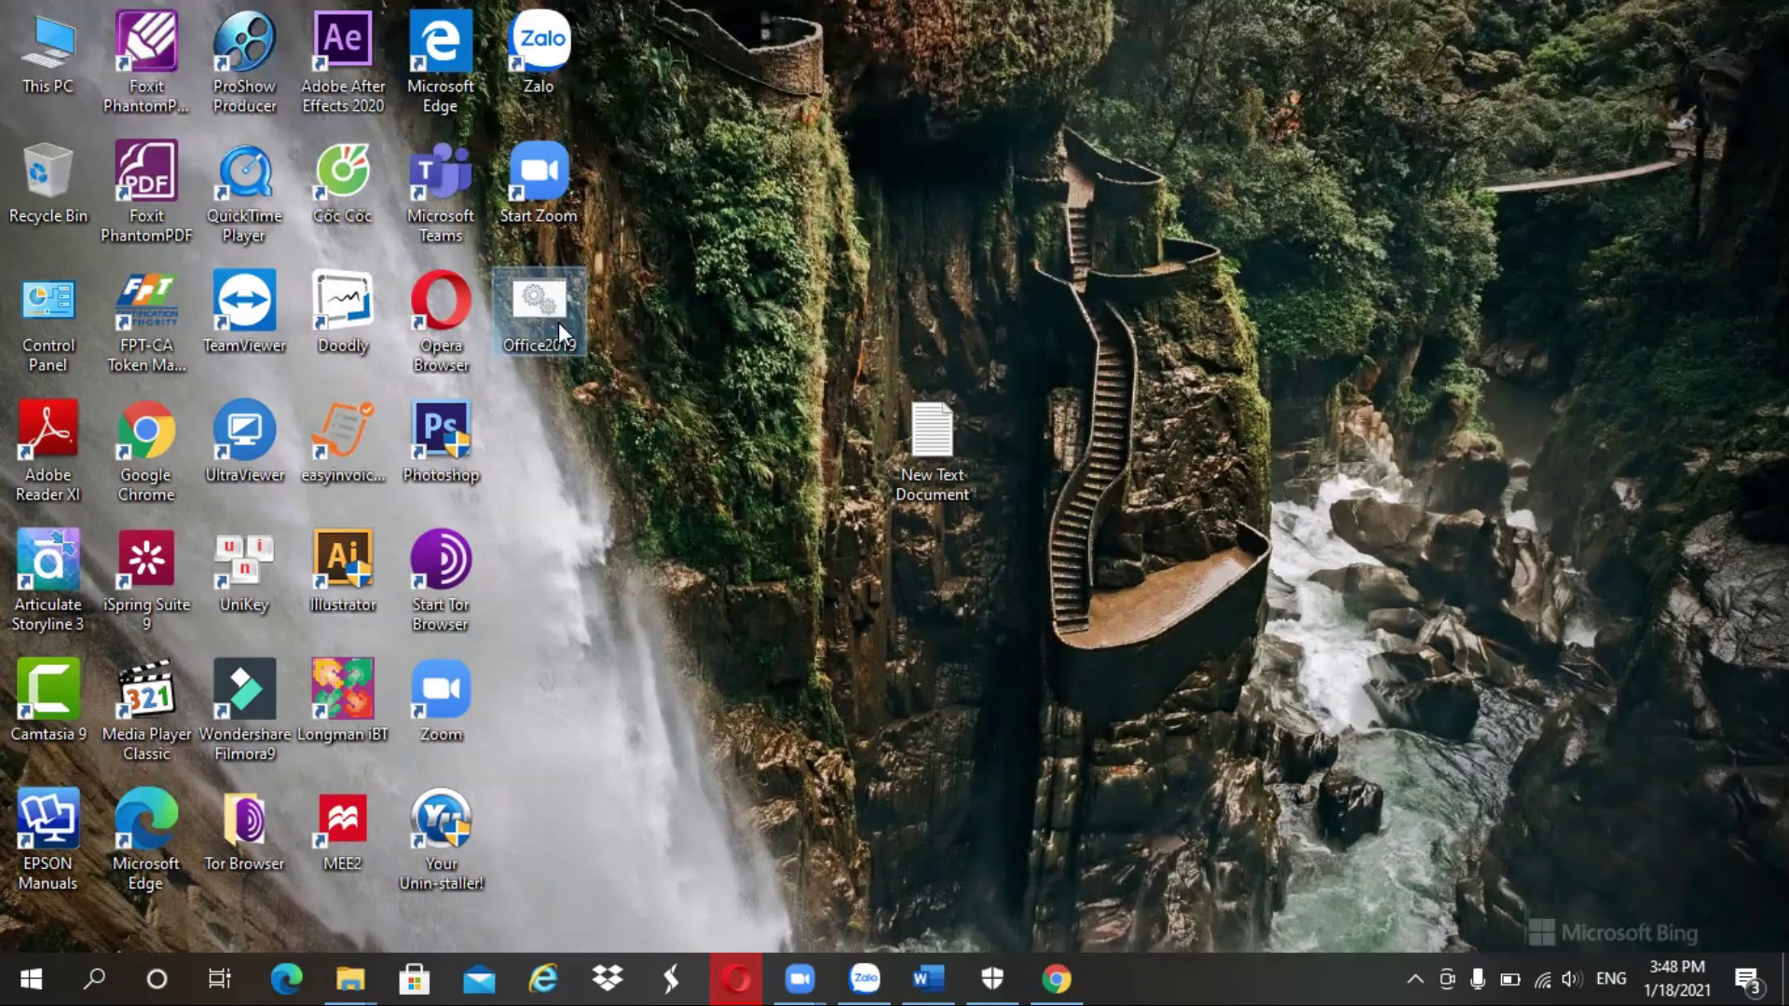
right_click(560, 326)
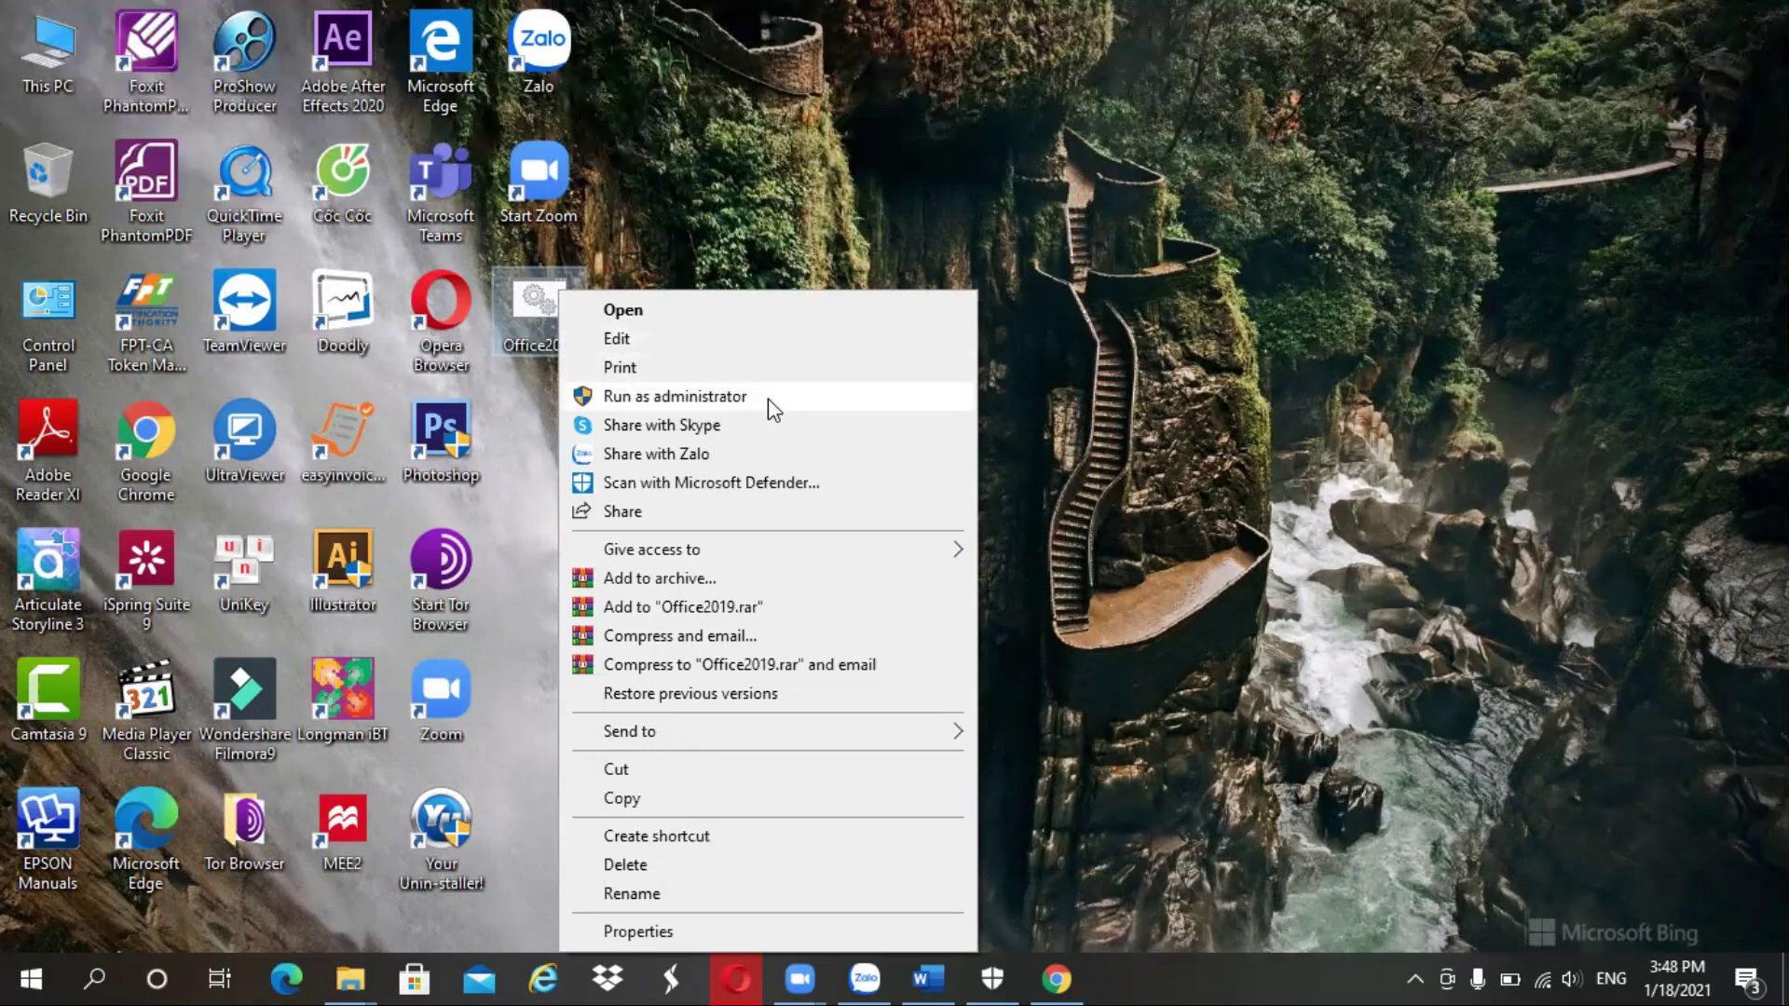
left_click(839, 239)
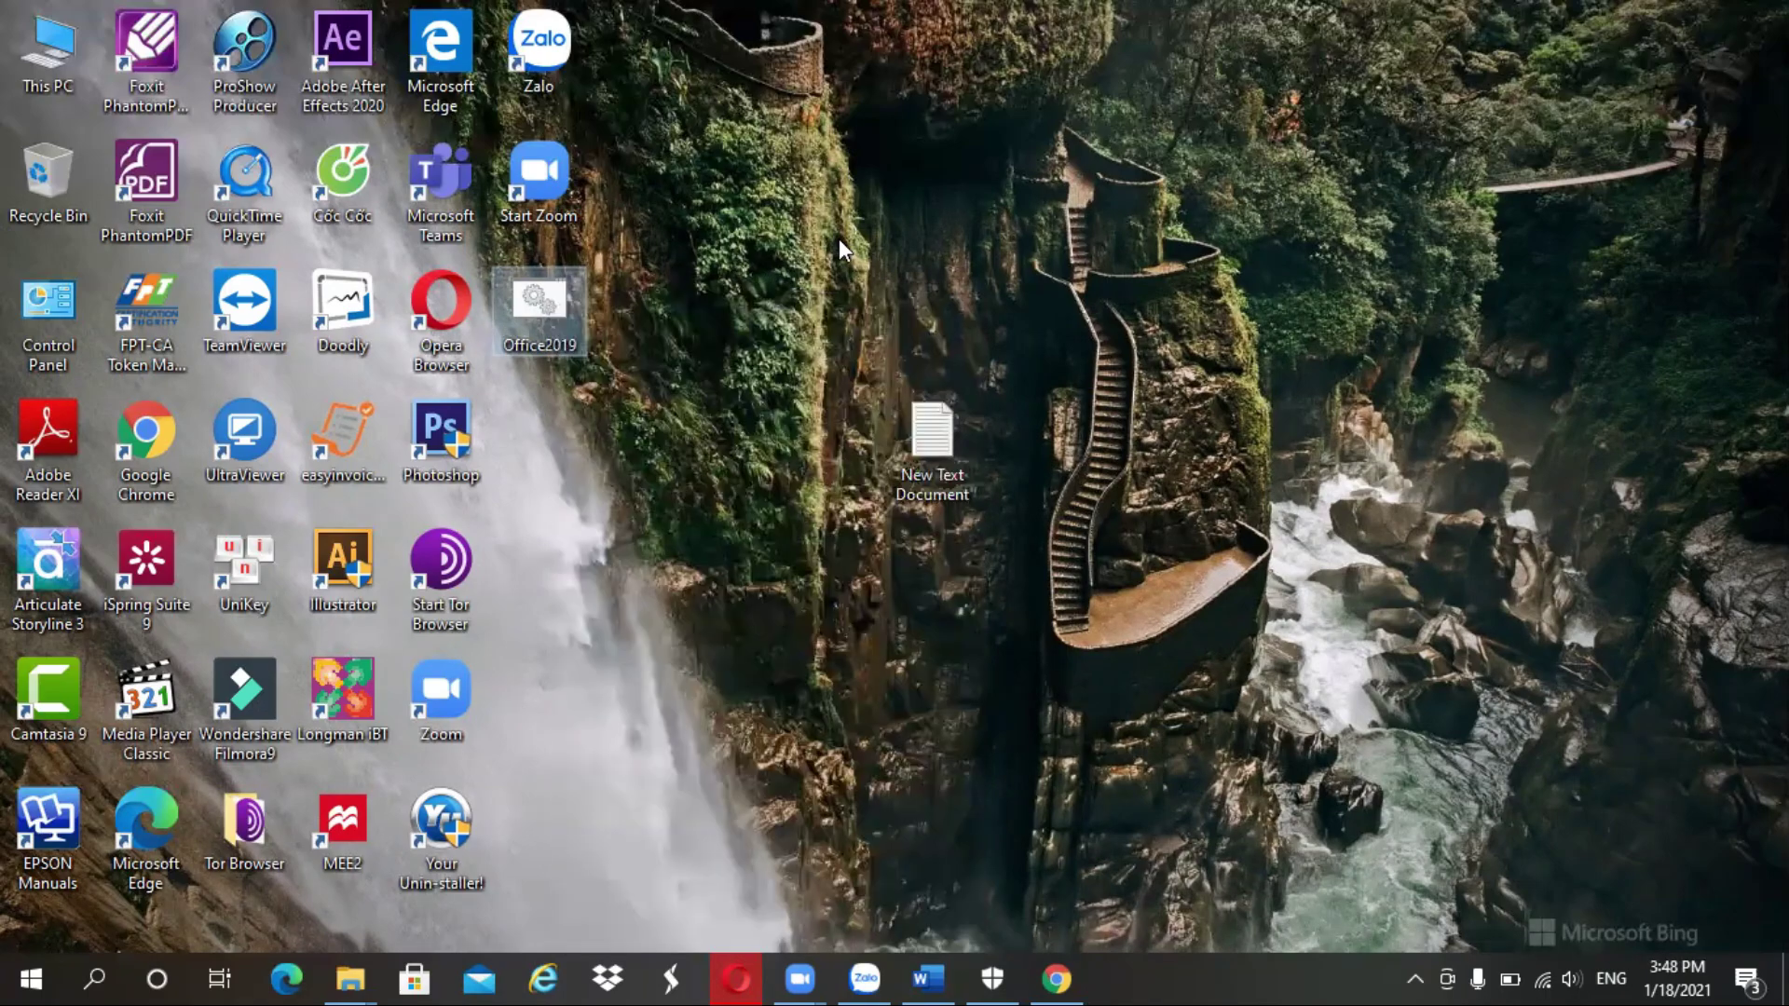
left_click(529, 321)
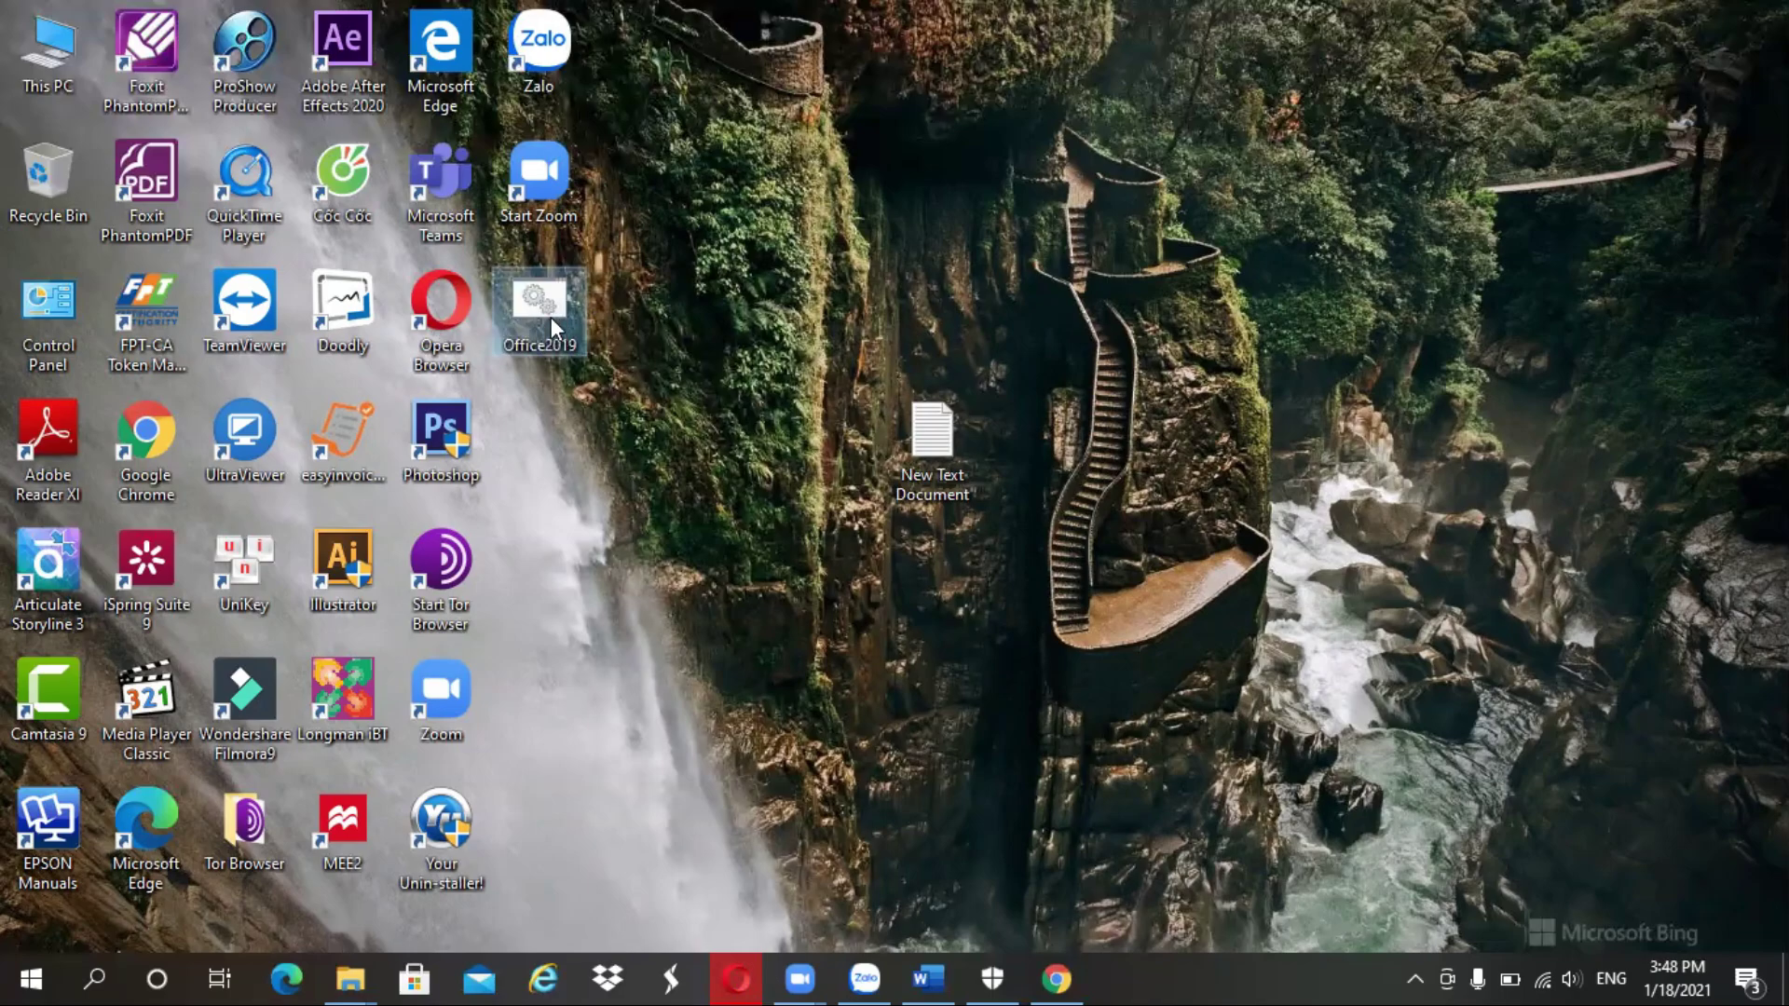
right_click(543, 327)
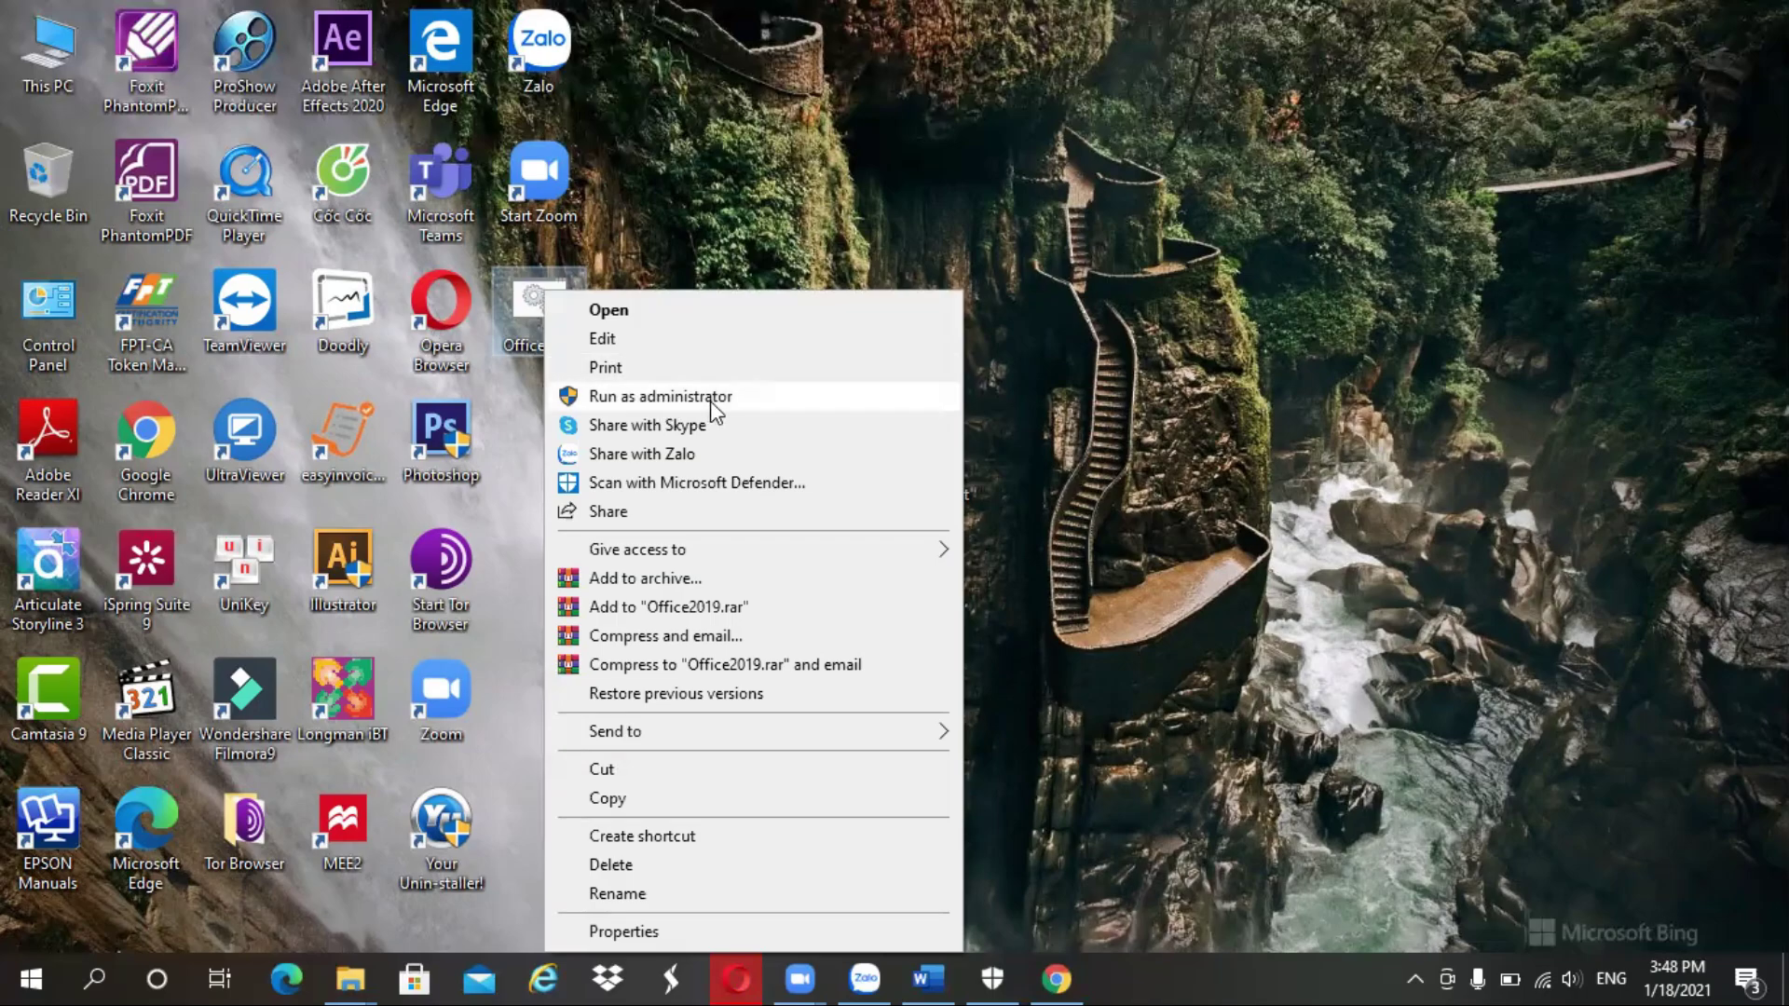
left_click(824, 244)
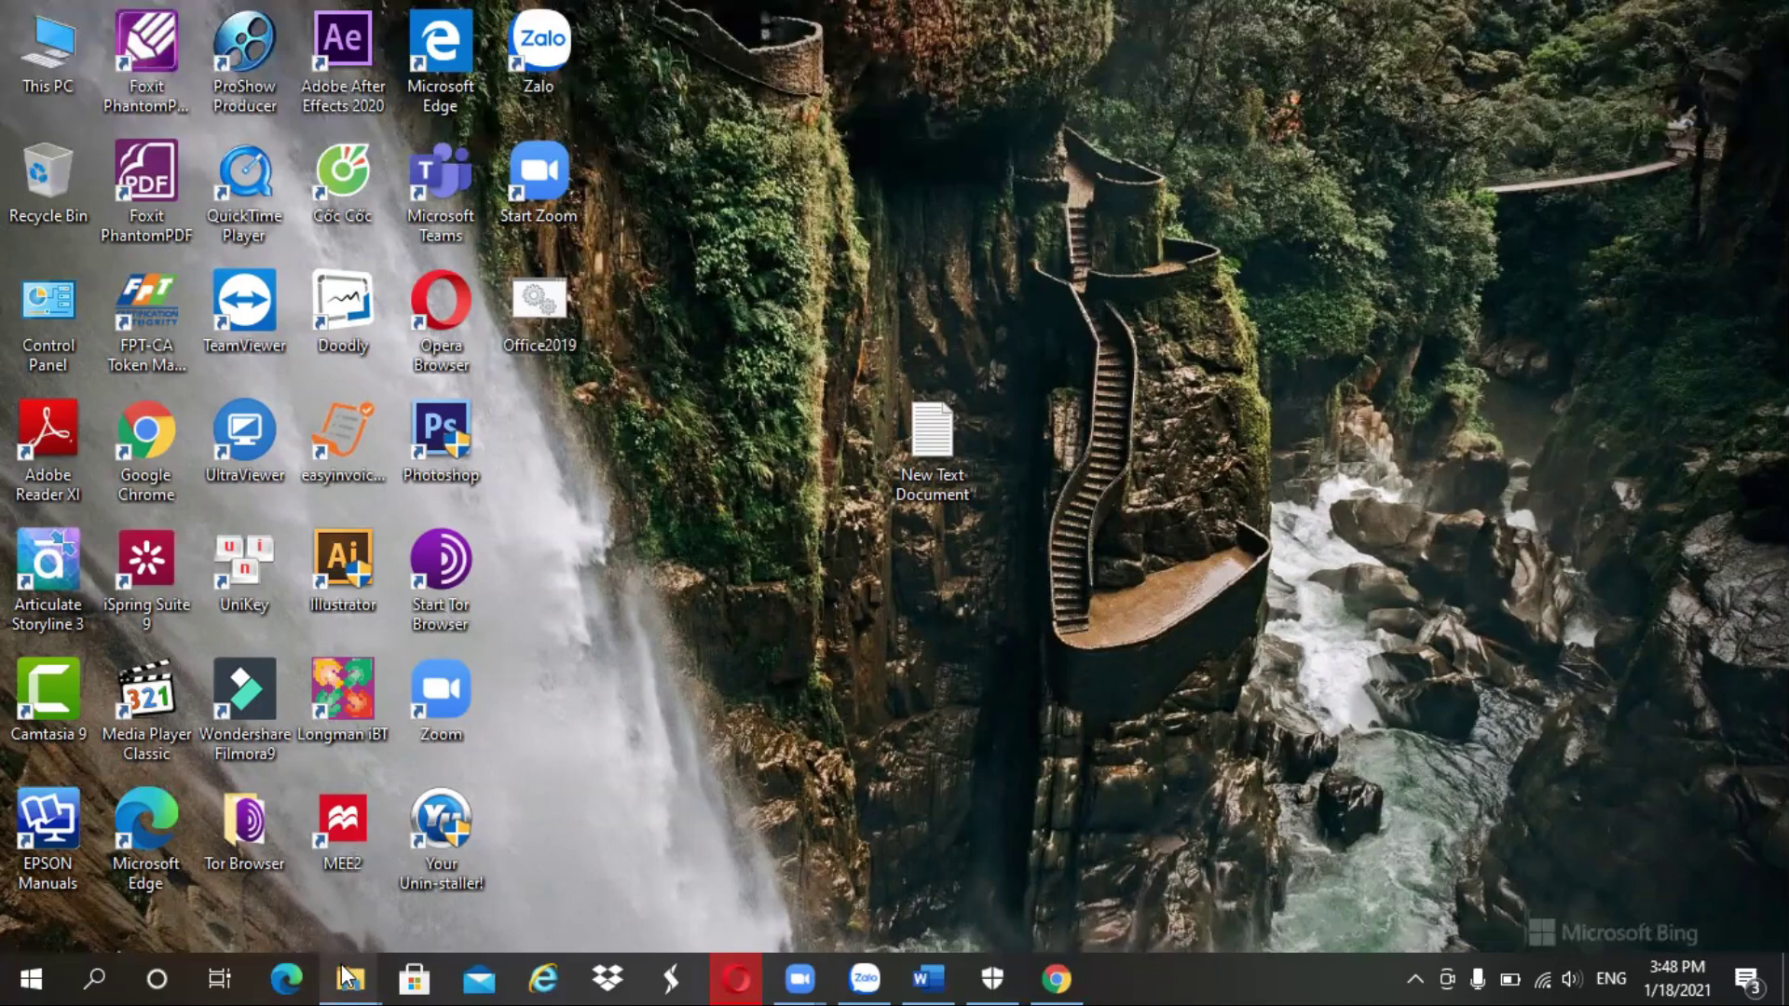
- Look for the Office 2019 materials in the course folder on drive E, the Chrome page and Opera's download list
mouse_move(349, 976)
left_click(259, 876)
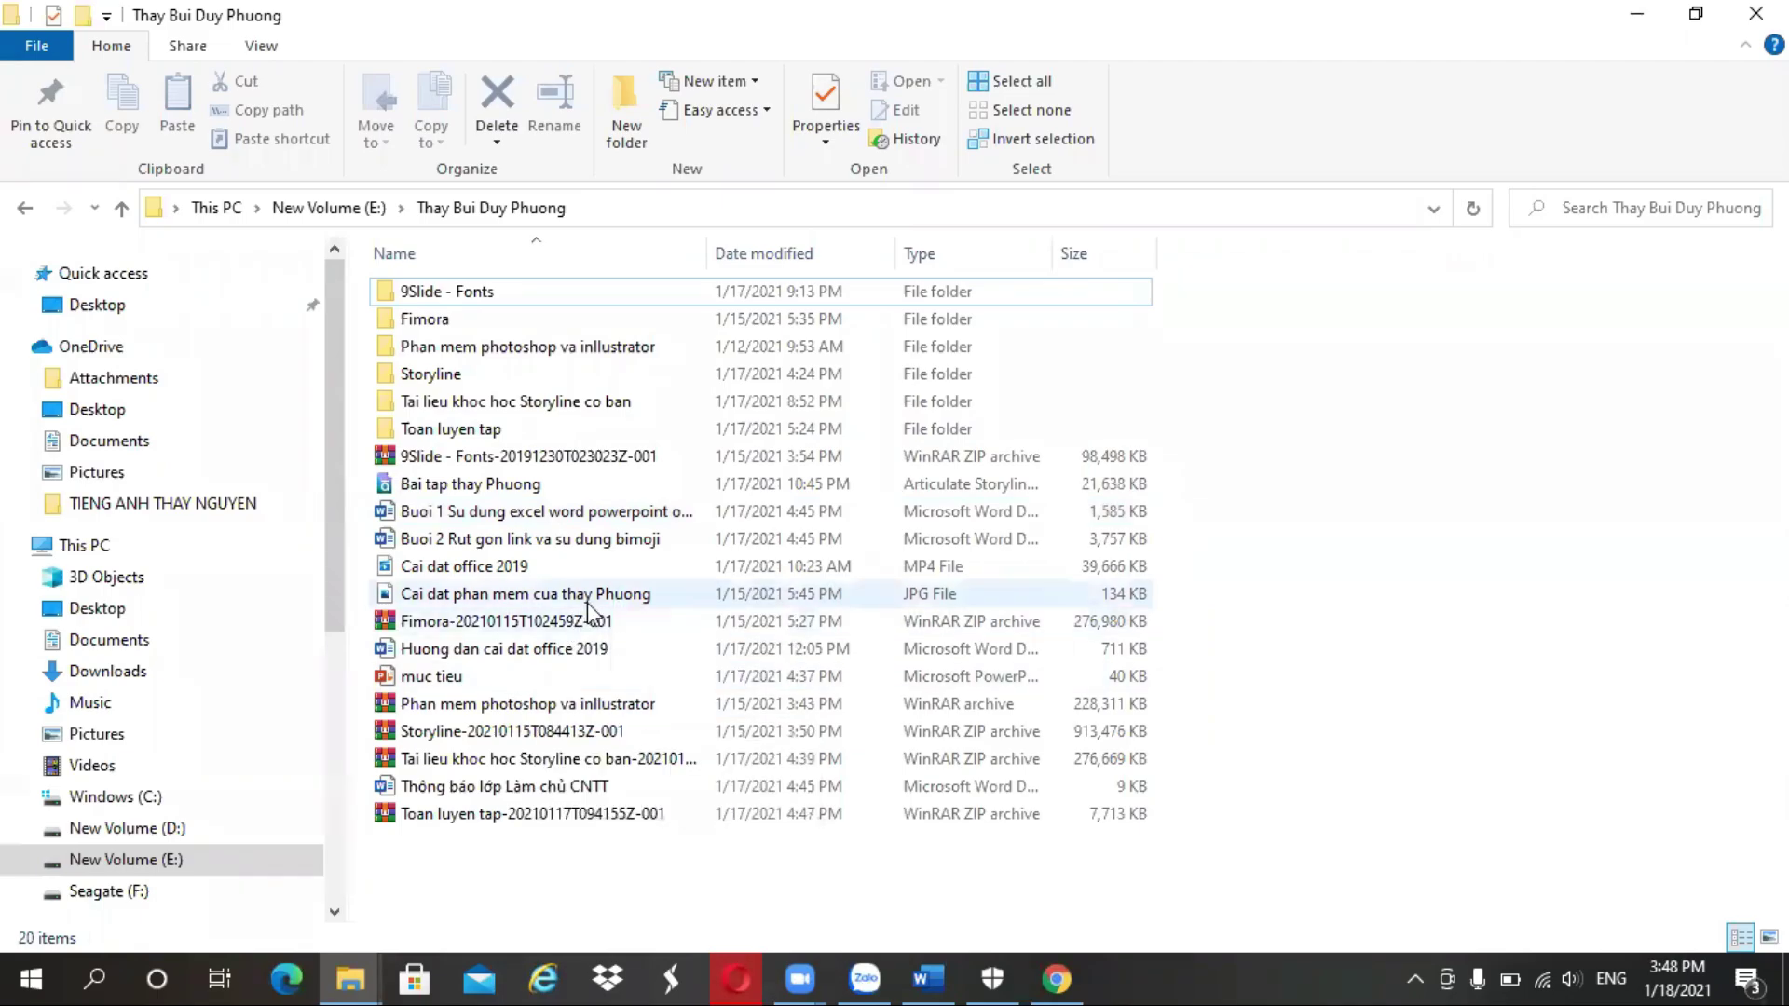
left_click(605, 596)
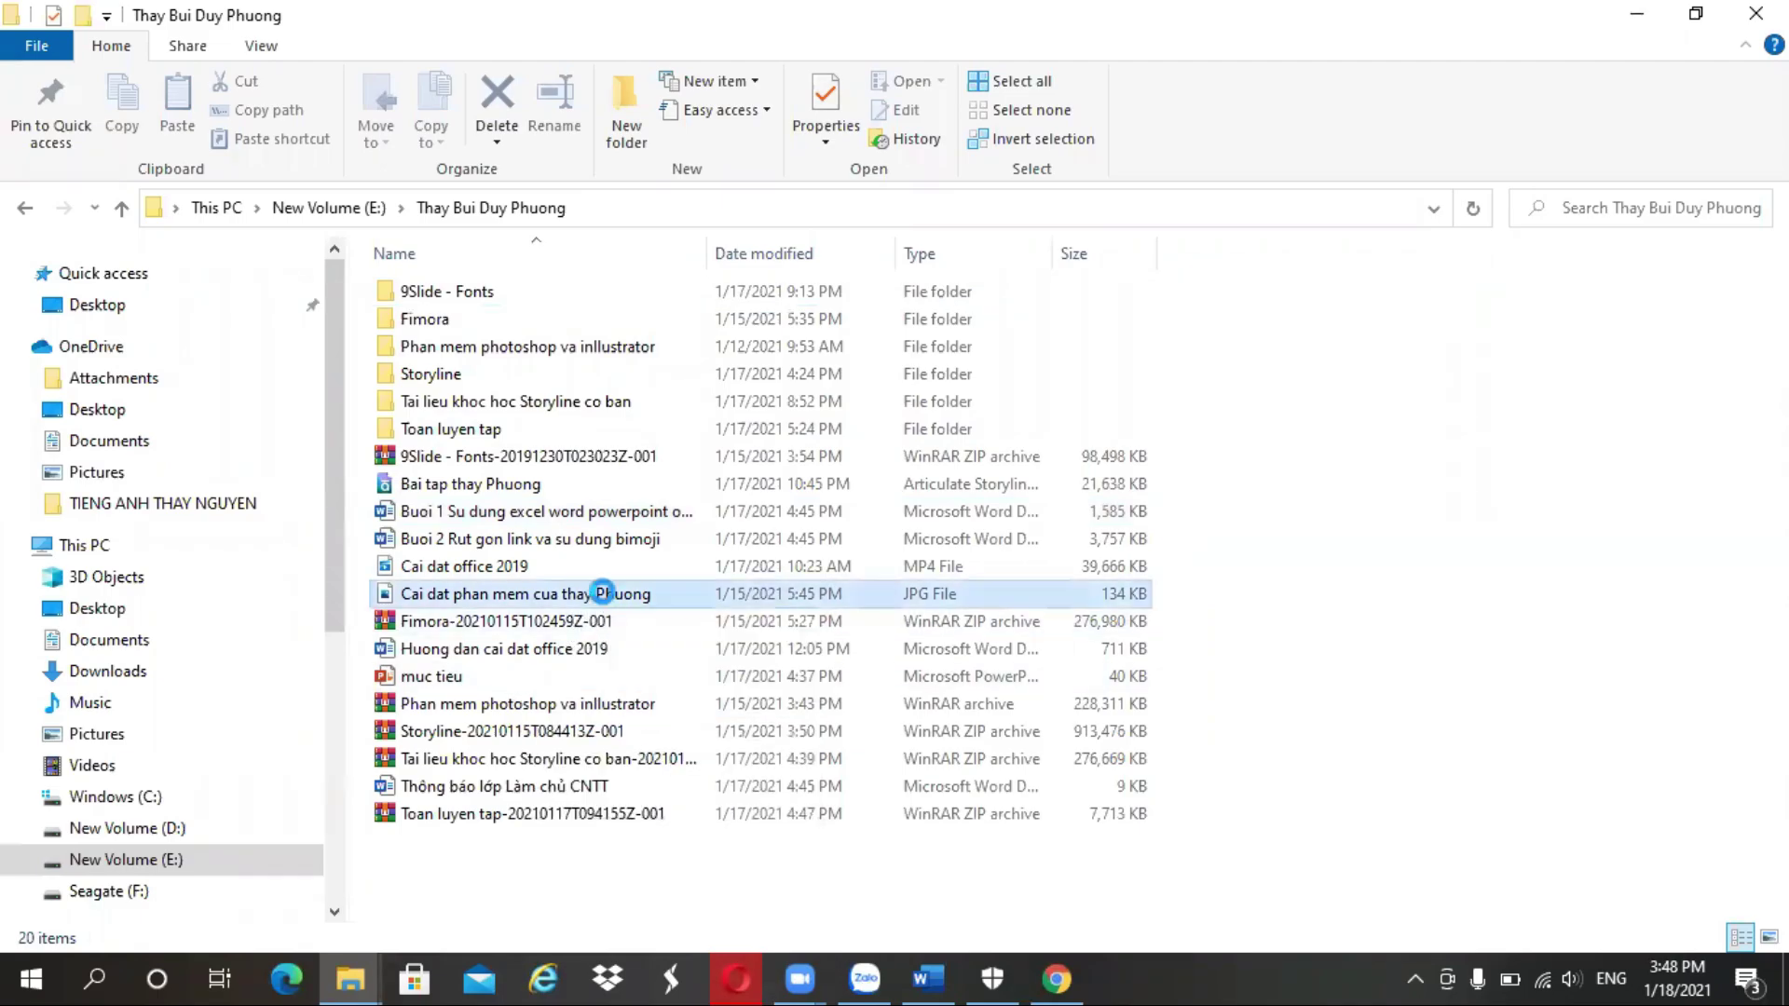
left_click(1307, 753)
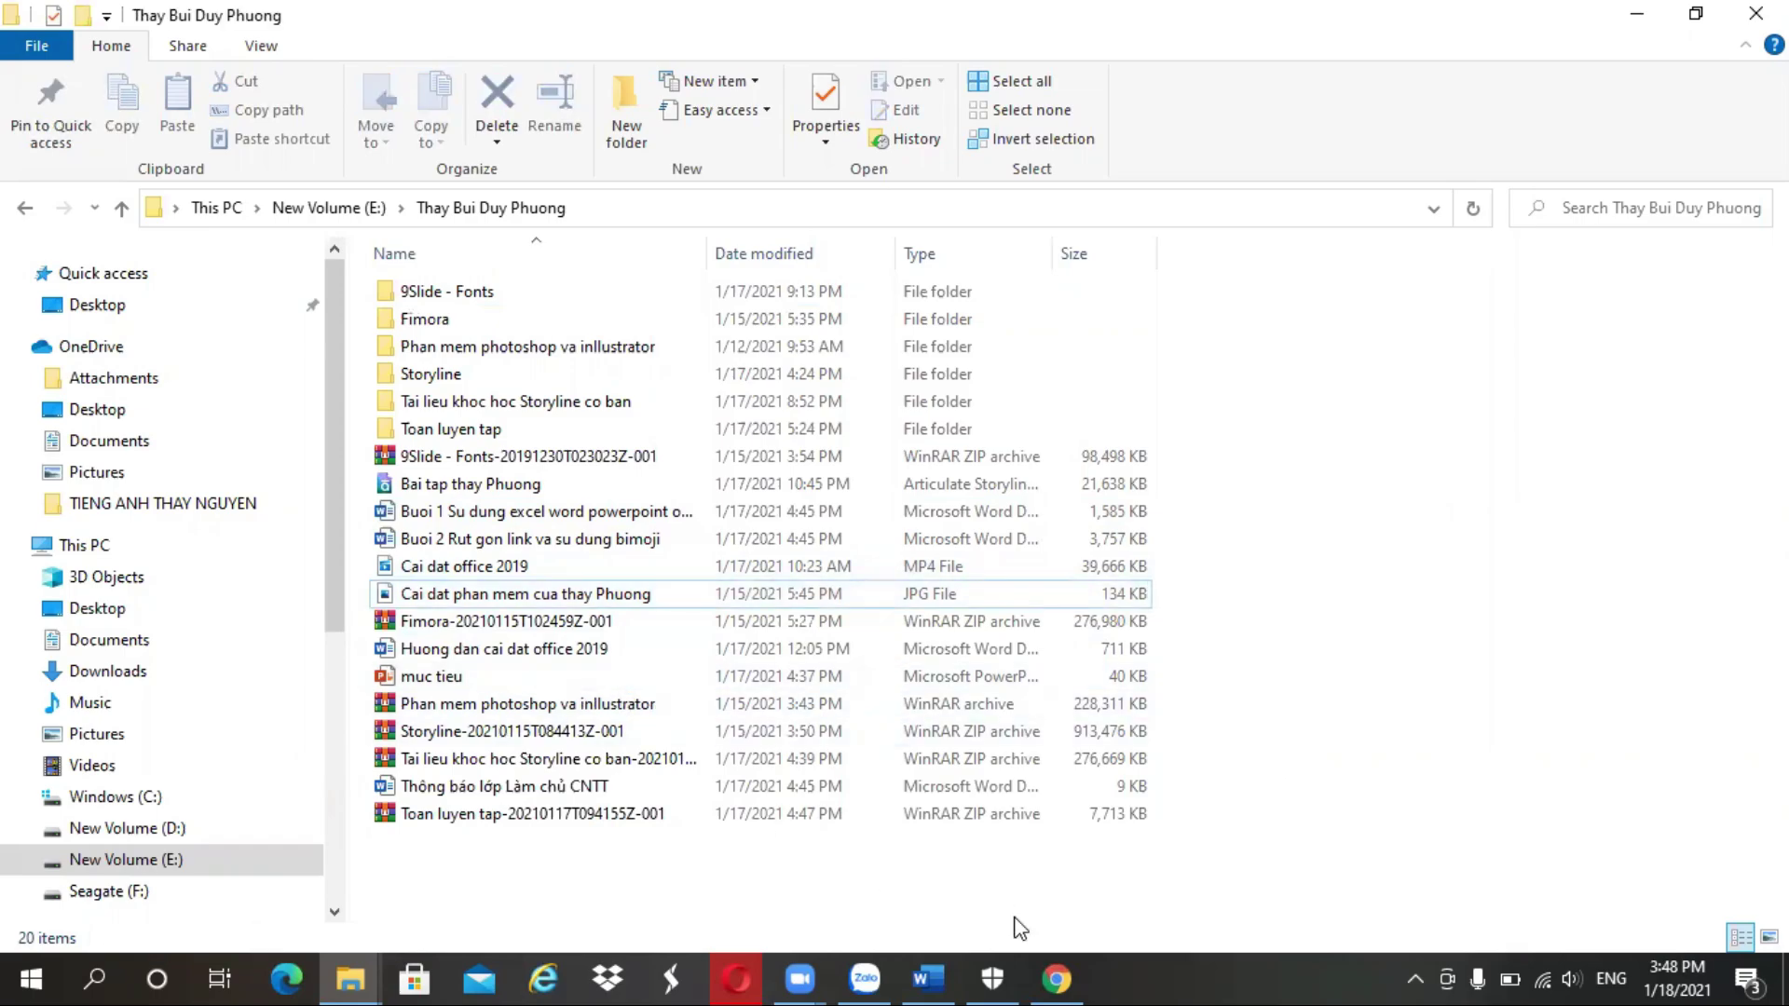
left_click(1060, 978)
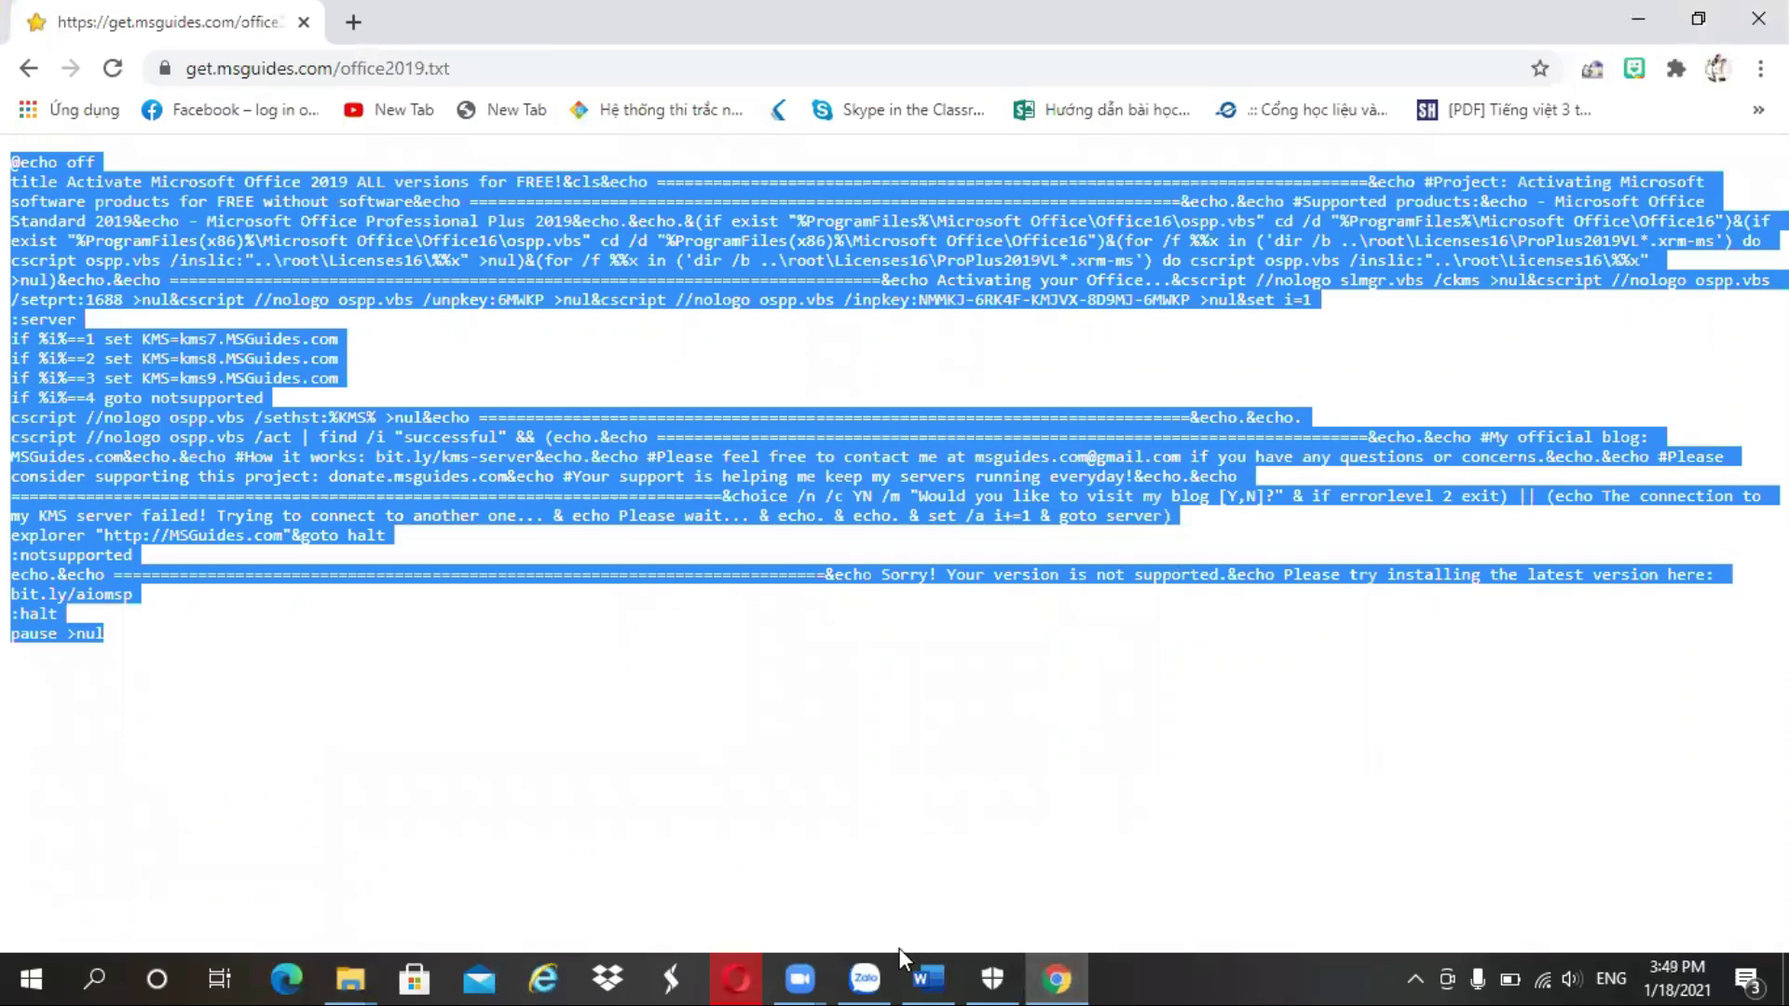
left_click(736, 969)
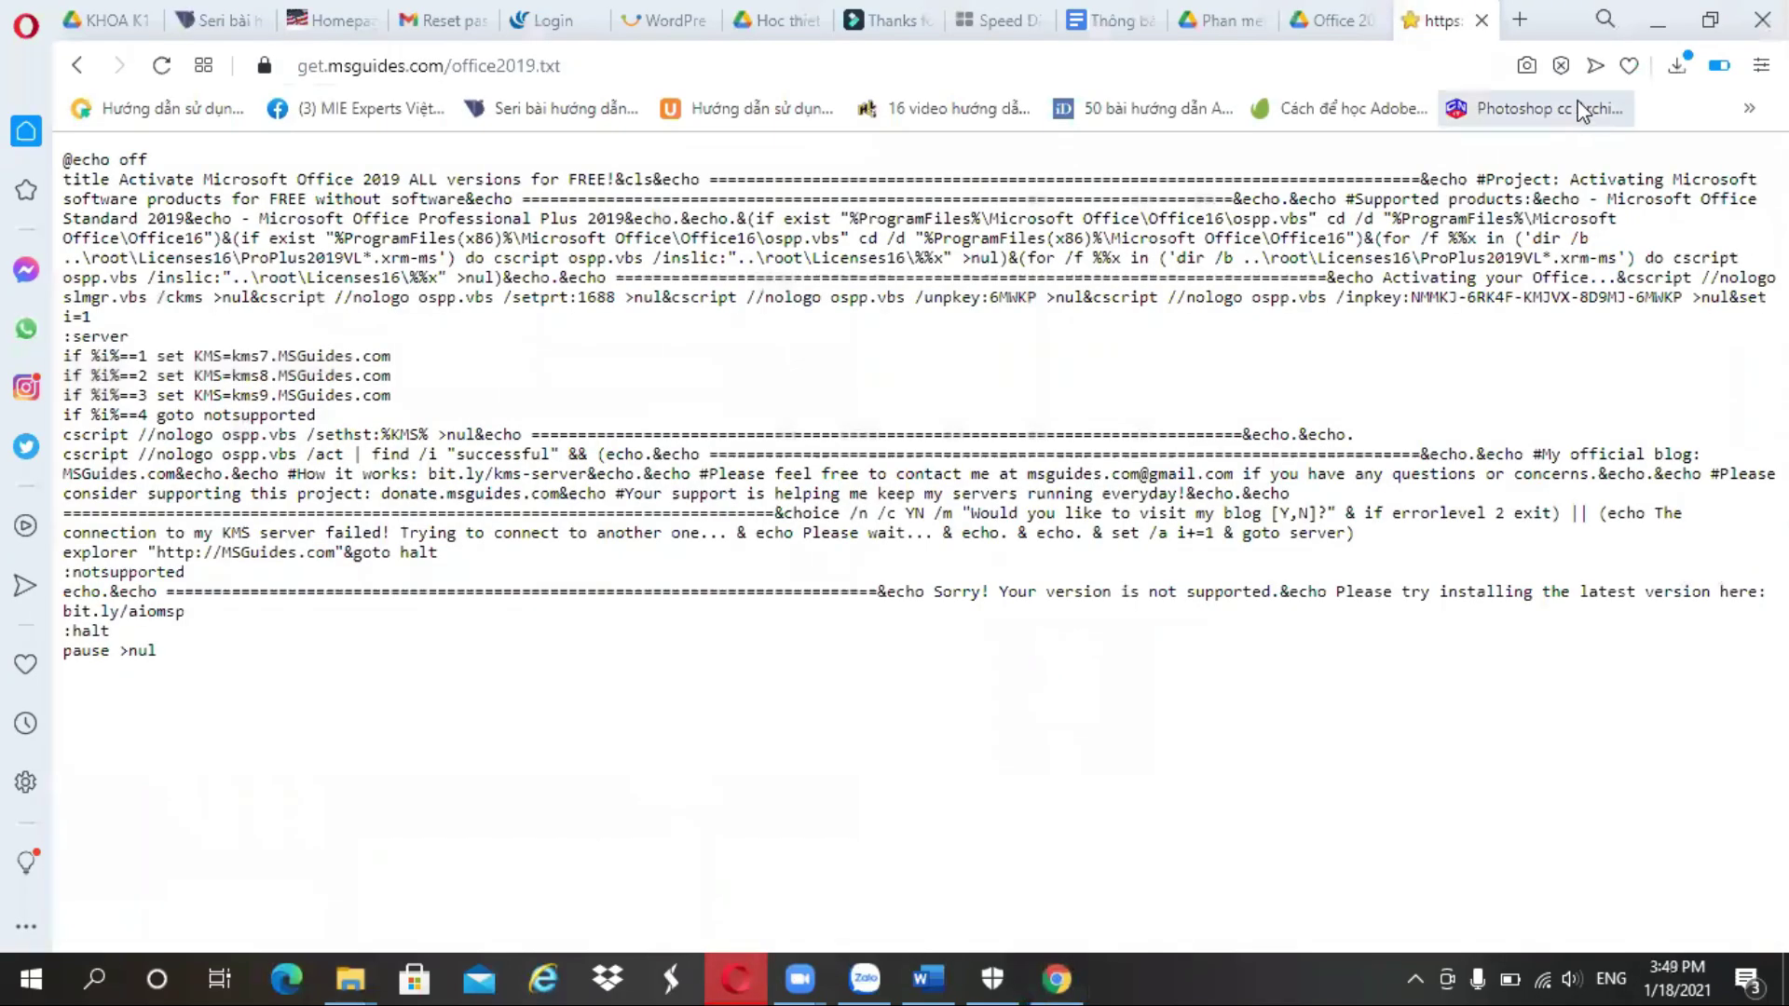
left_click(1674, 69)
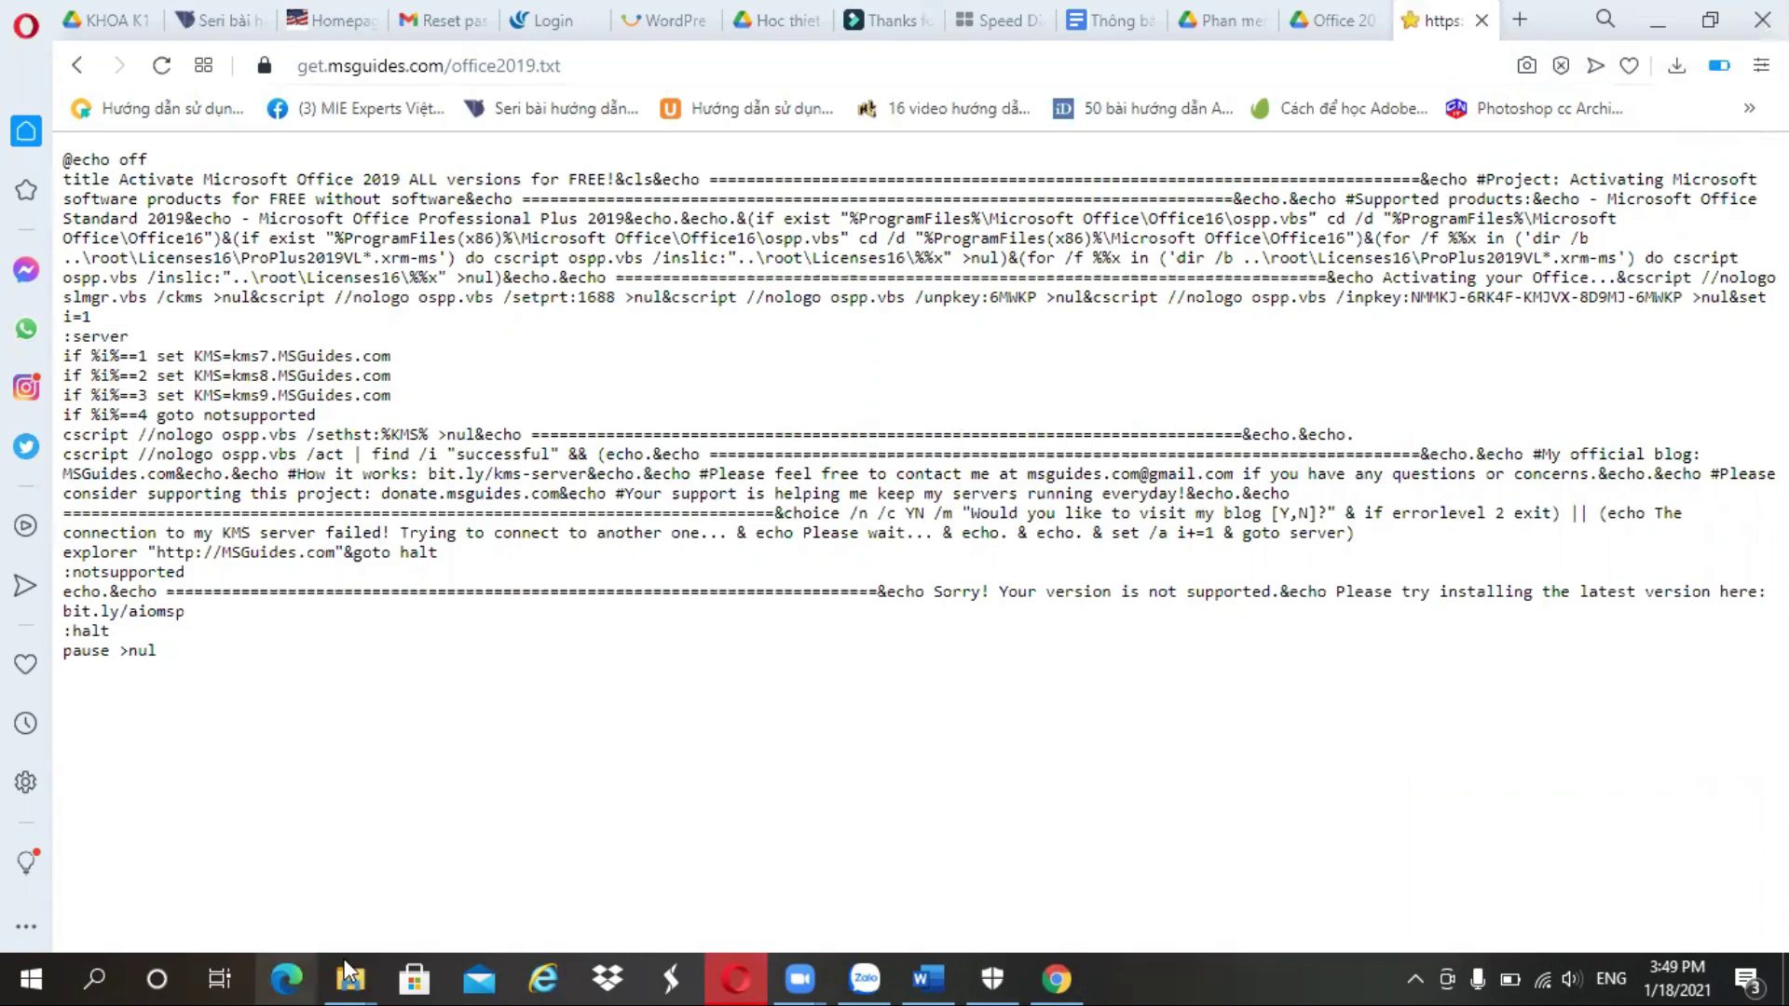
- Open the video Cai dat office 2019 from the course folder, pause it and minimize the player
mouse_move(350, 979)
left_click(209, 803)
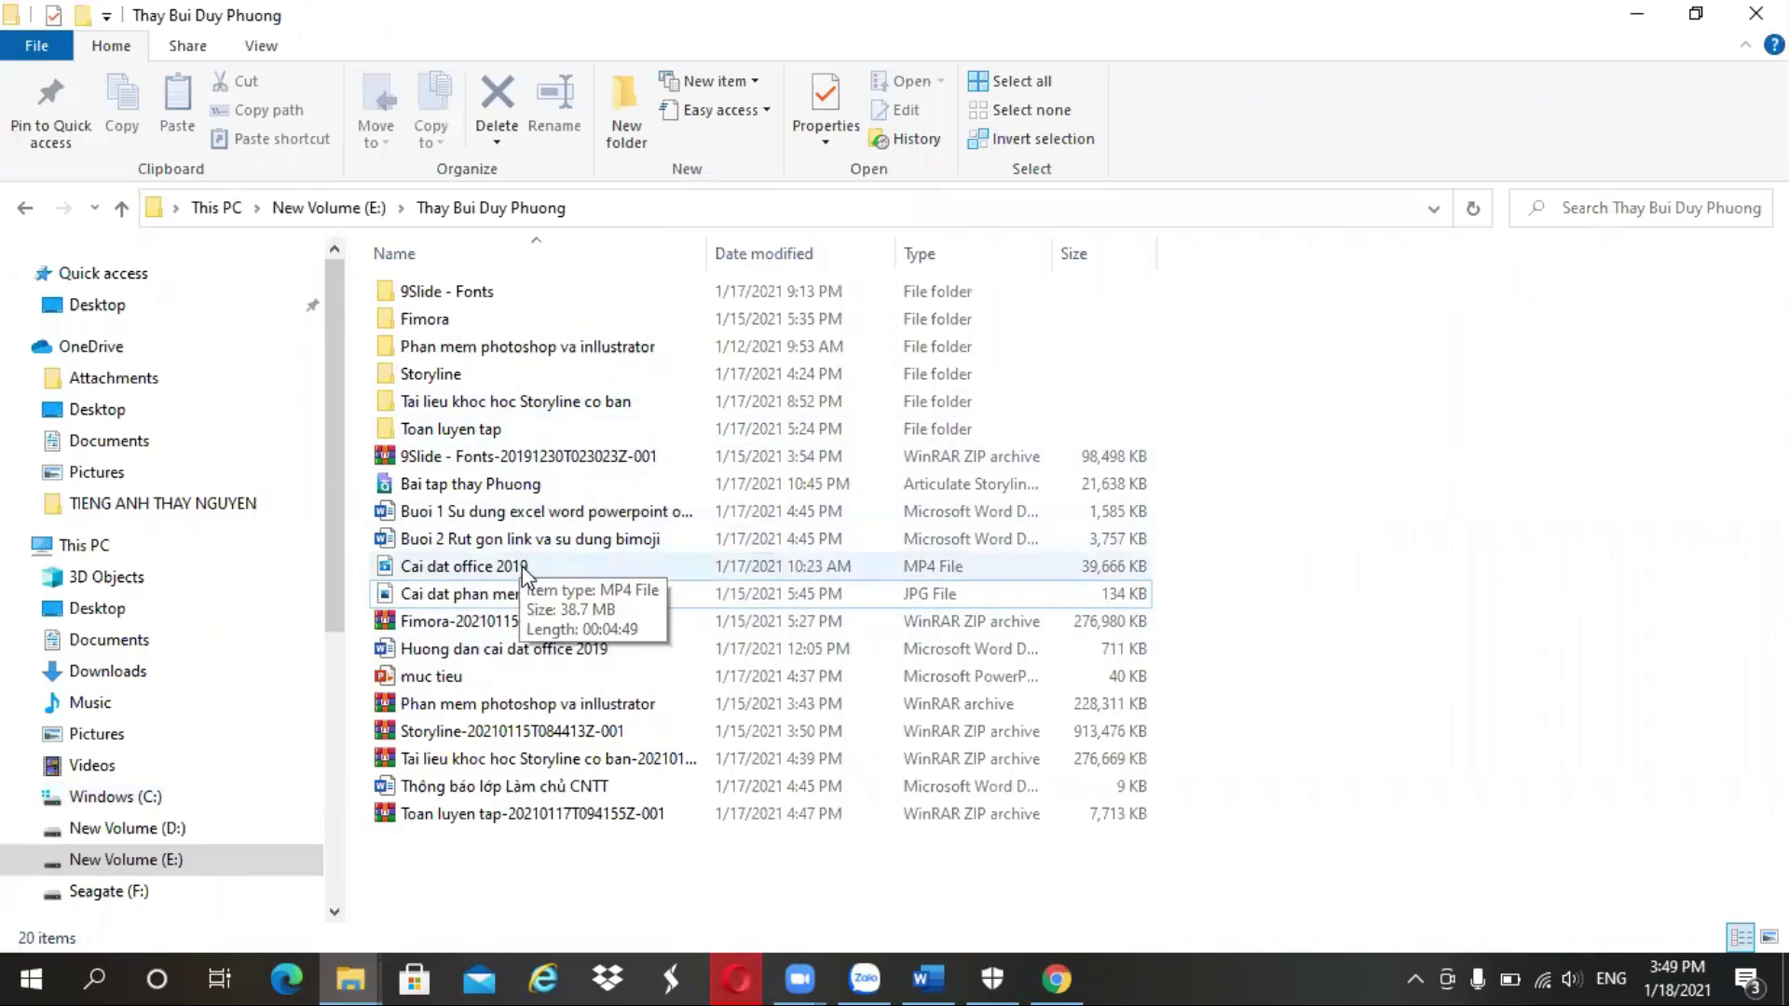
double_click(520, 568)
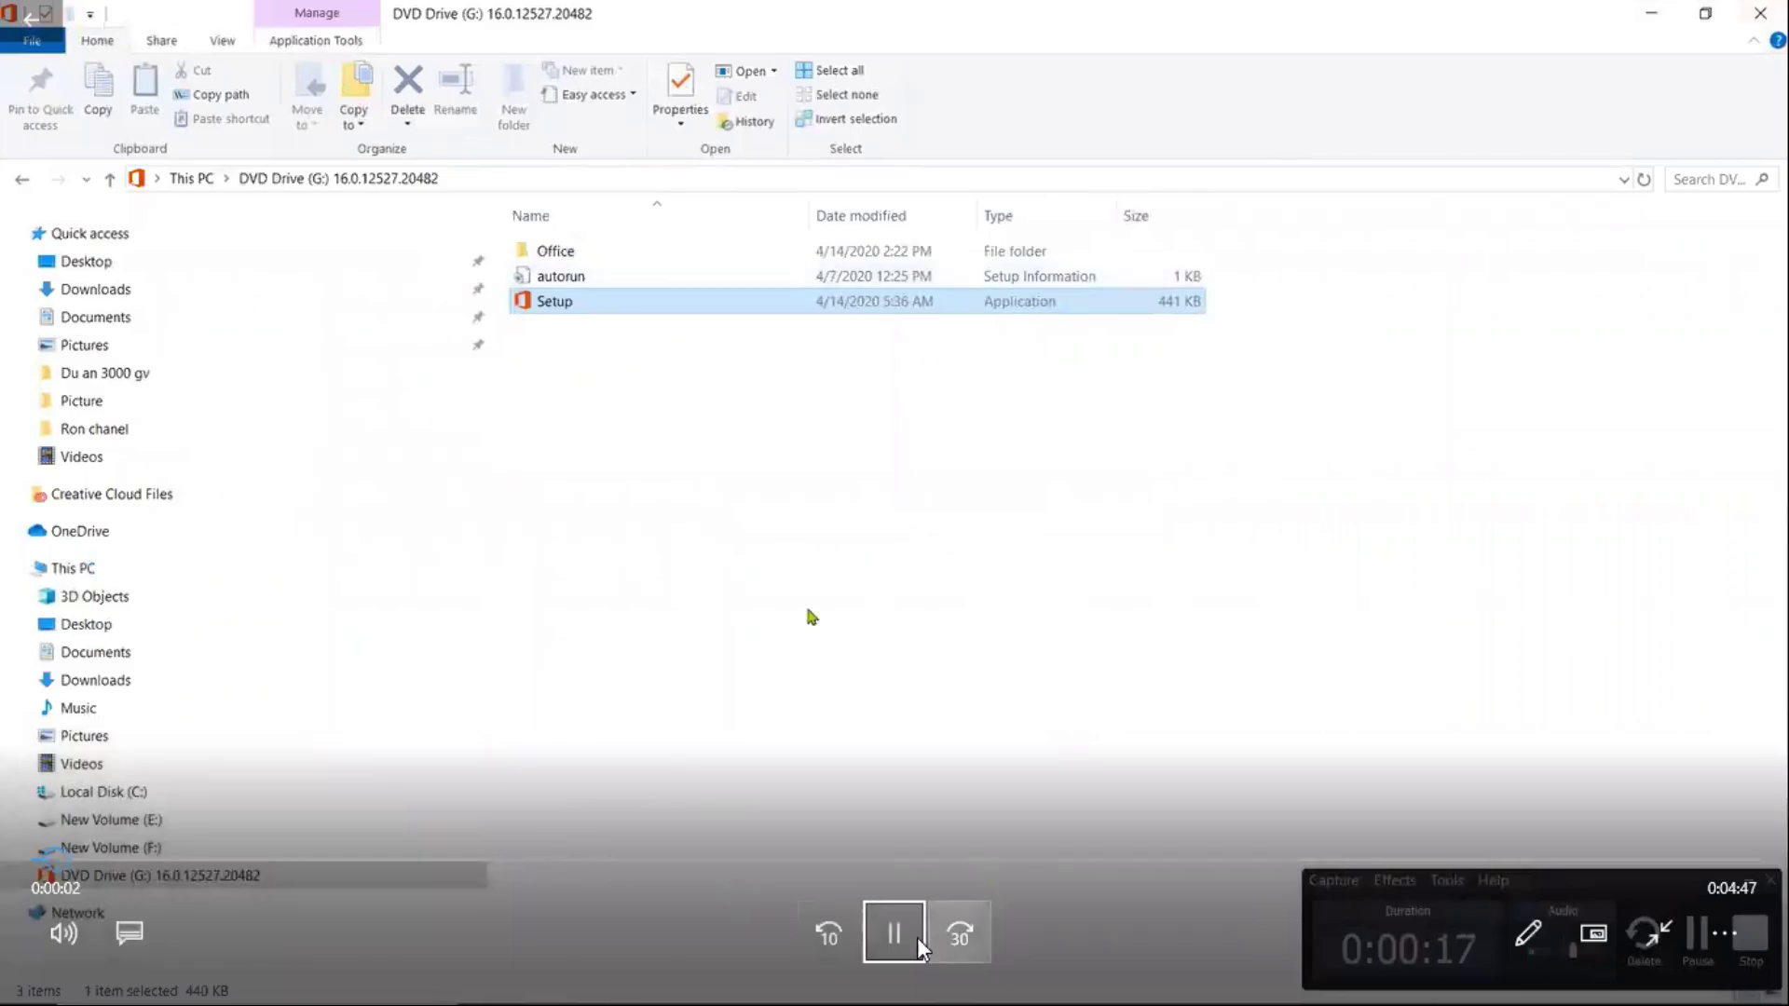
left_click(896, 935)
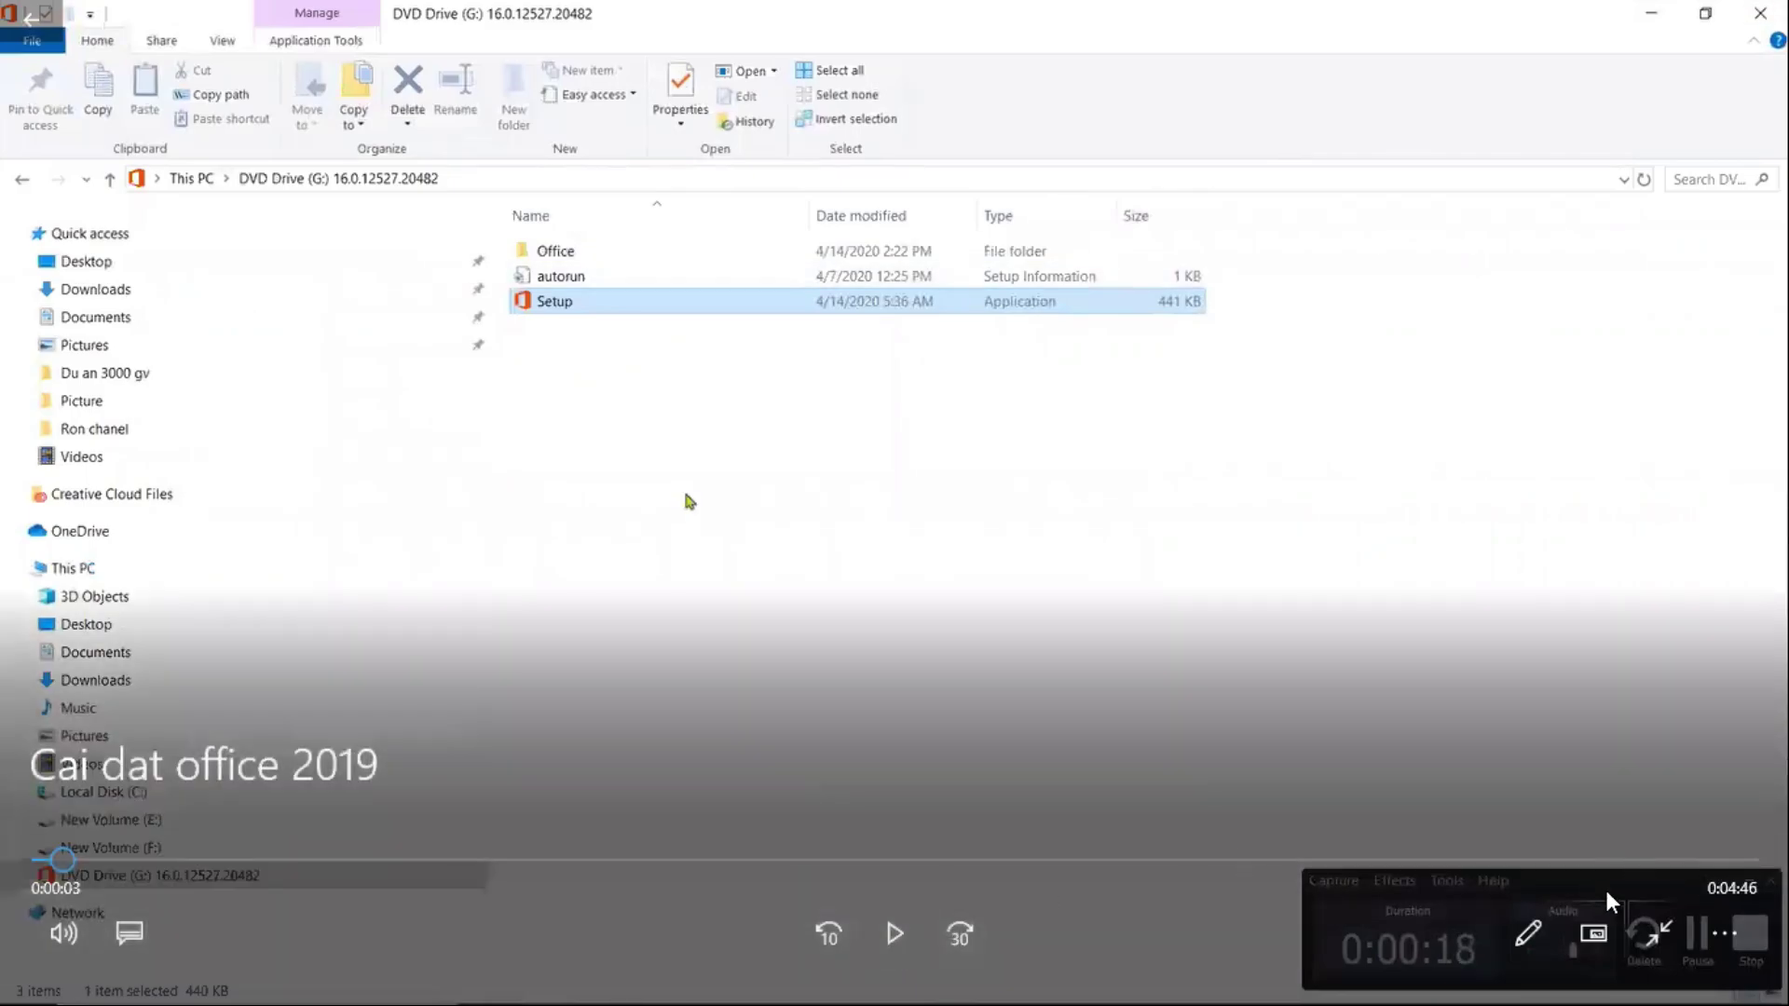
left_click(1649, 935)
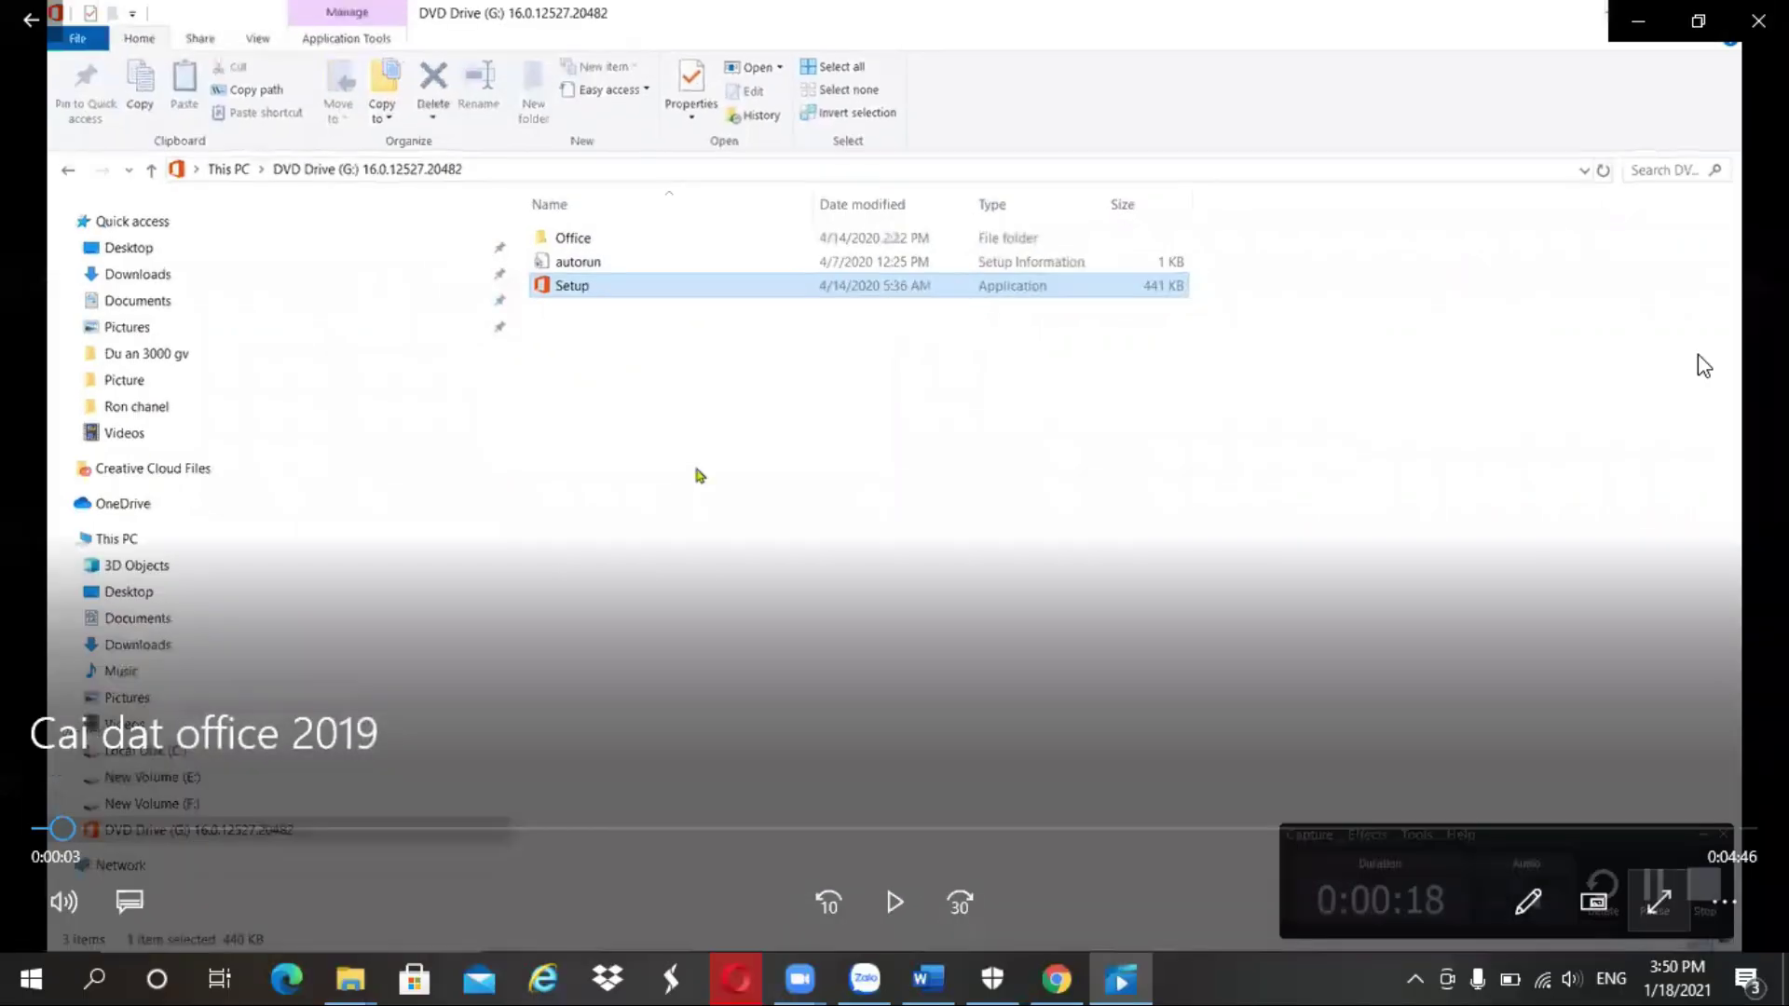
left_click(1638, 20)
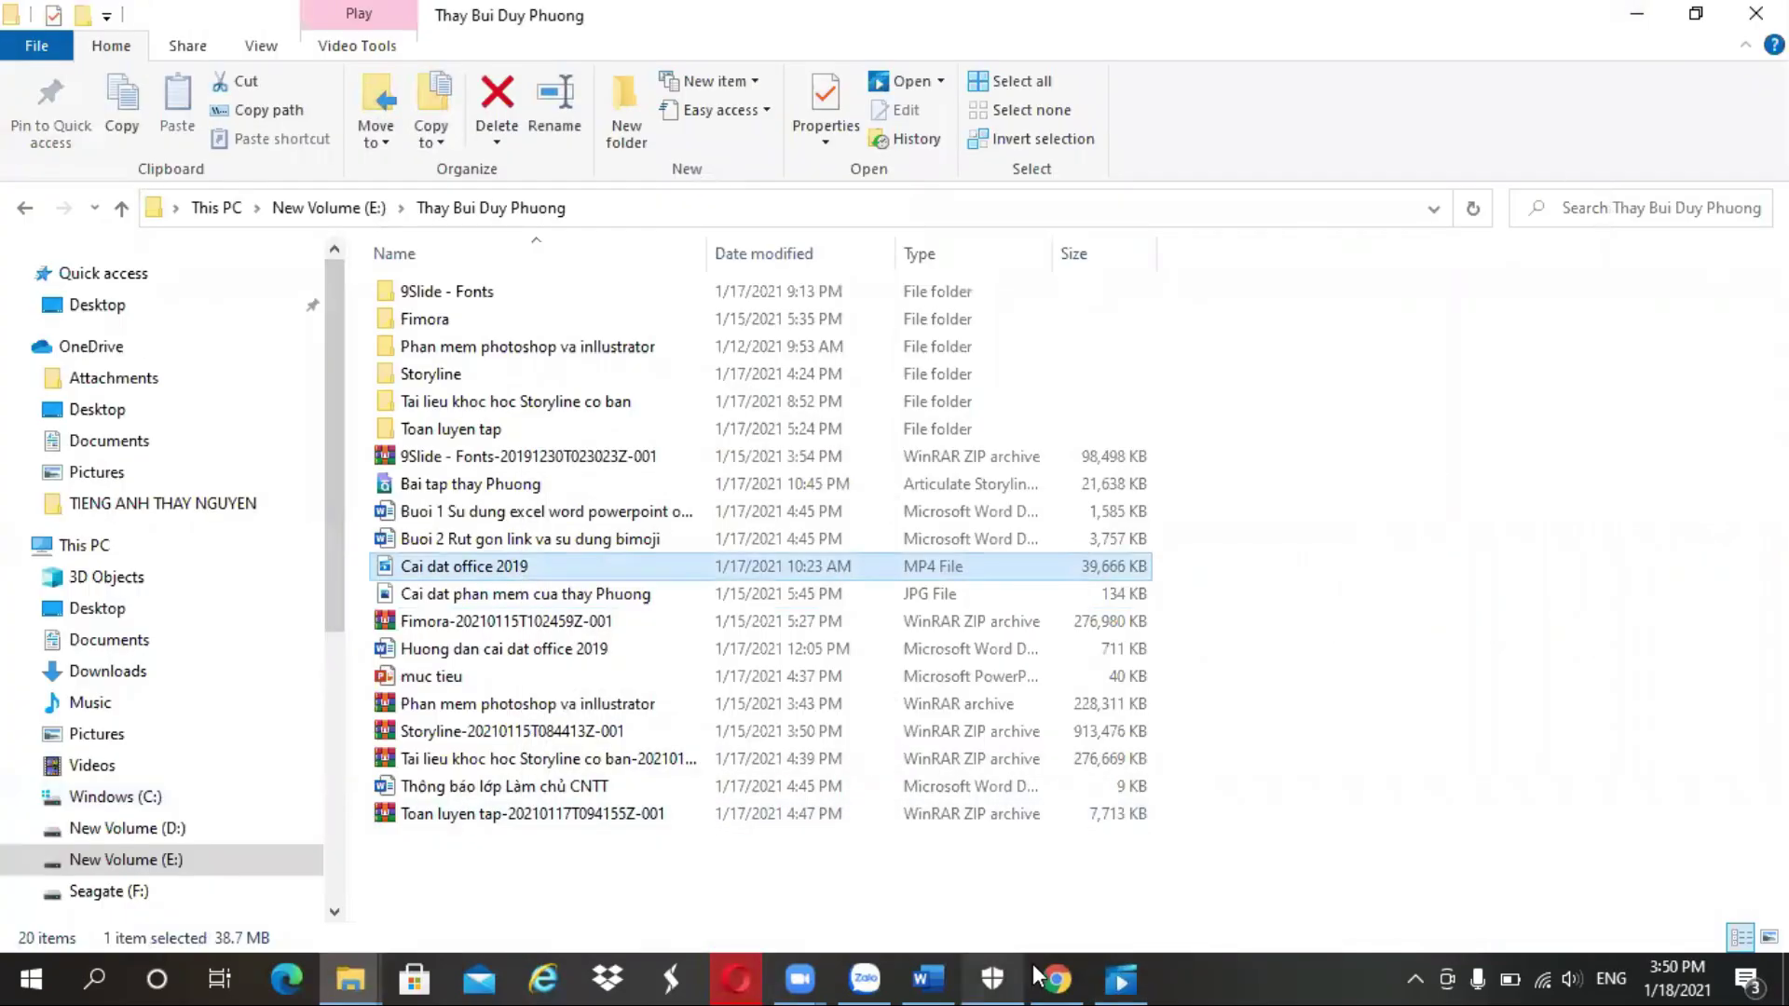
- Locate the downloaded ProPlus2019Retail.img through Opera's download list and mount the disc image
left_click(740, 973)
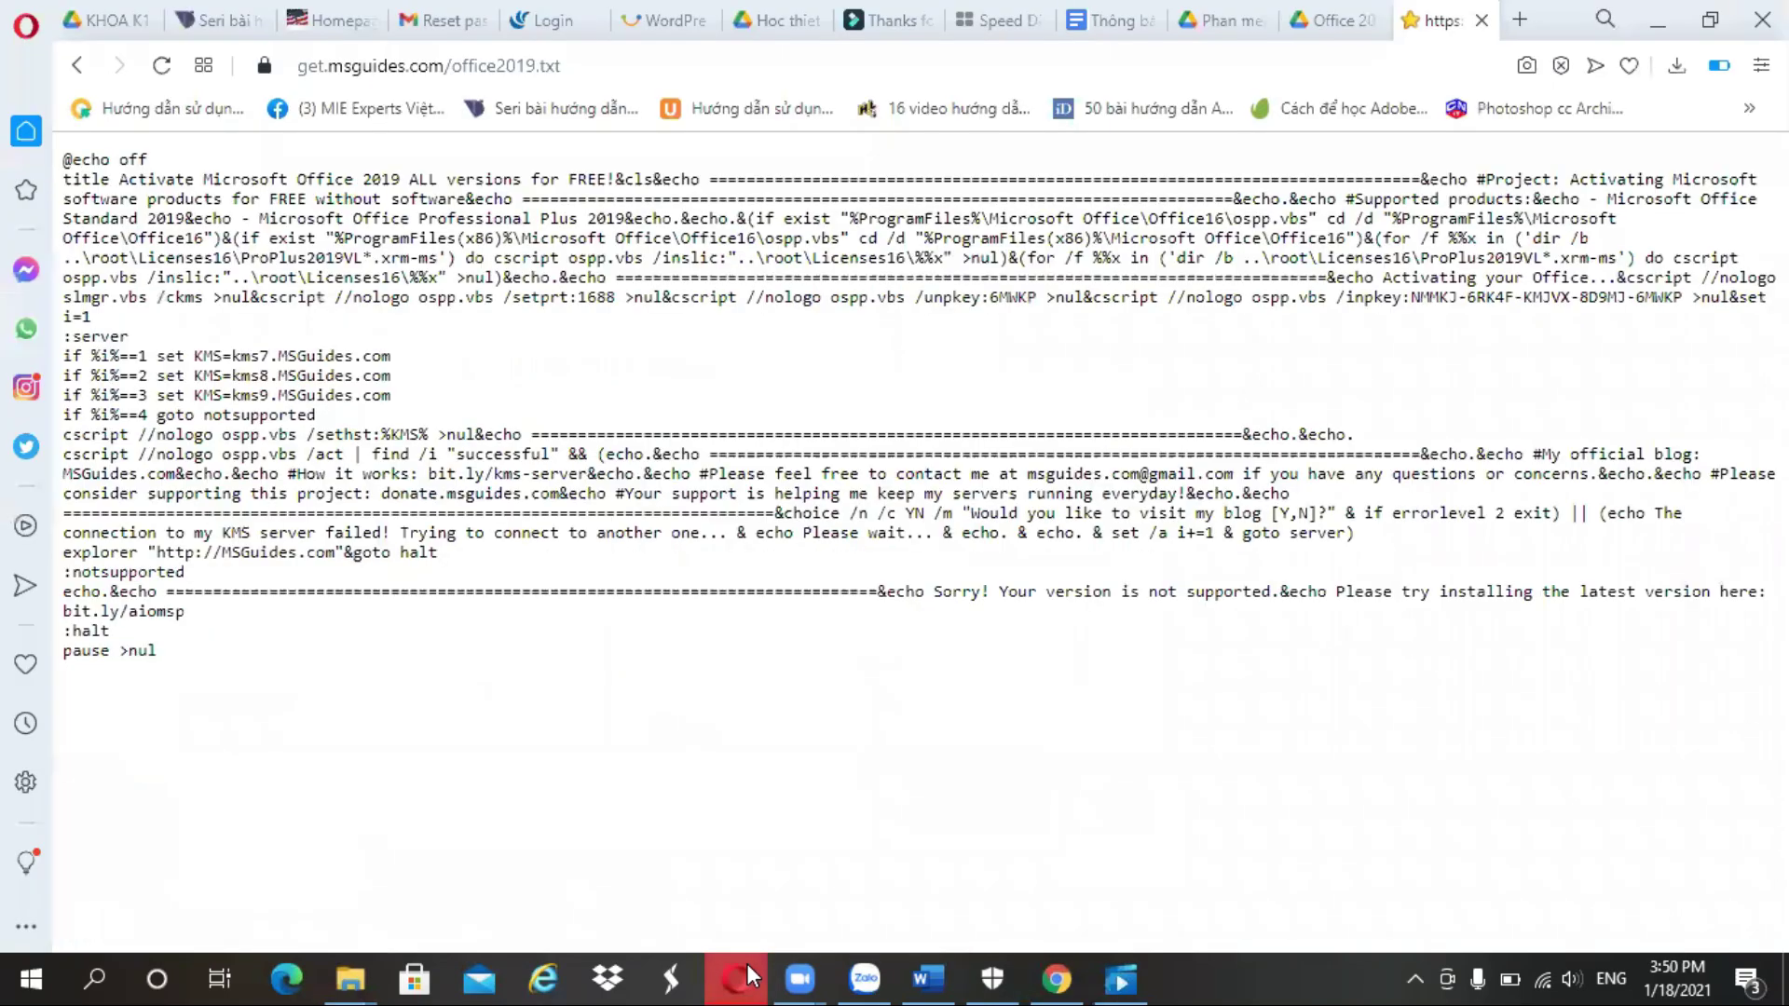
left_click(1677, 65)
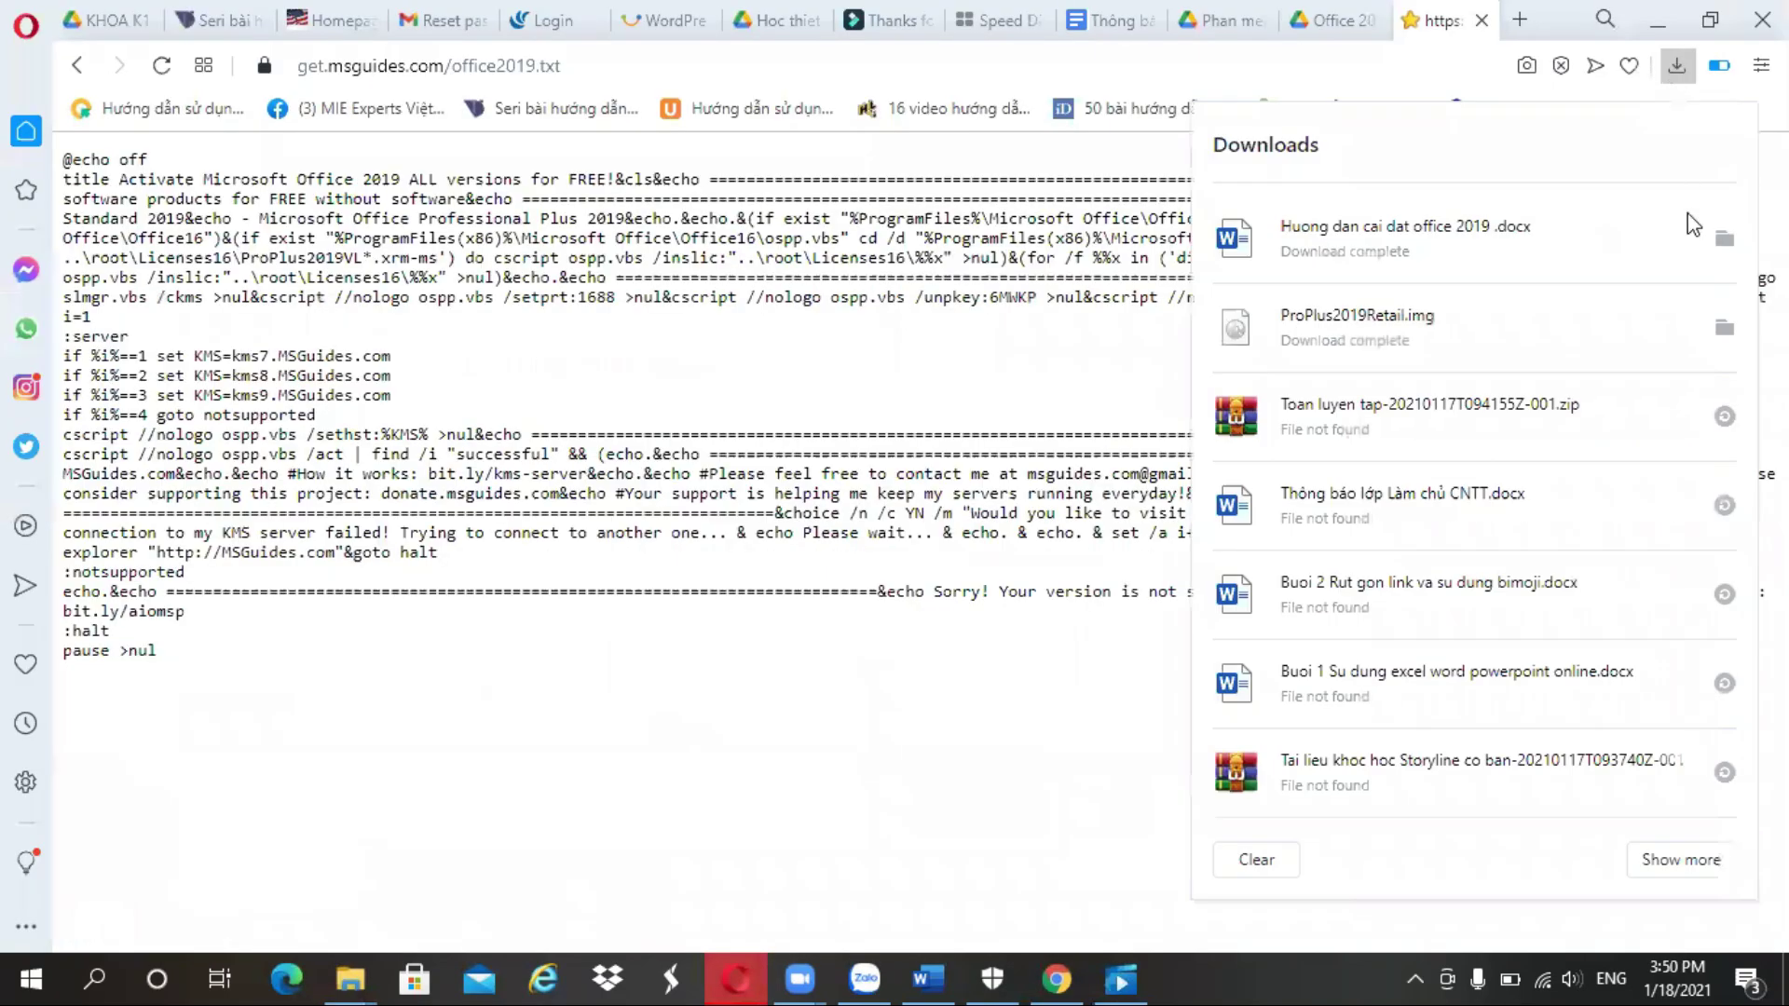
left_click(1725, 329)
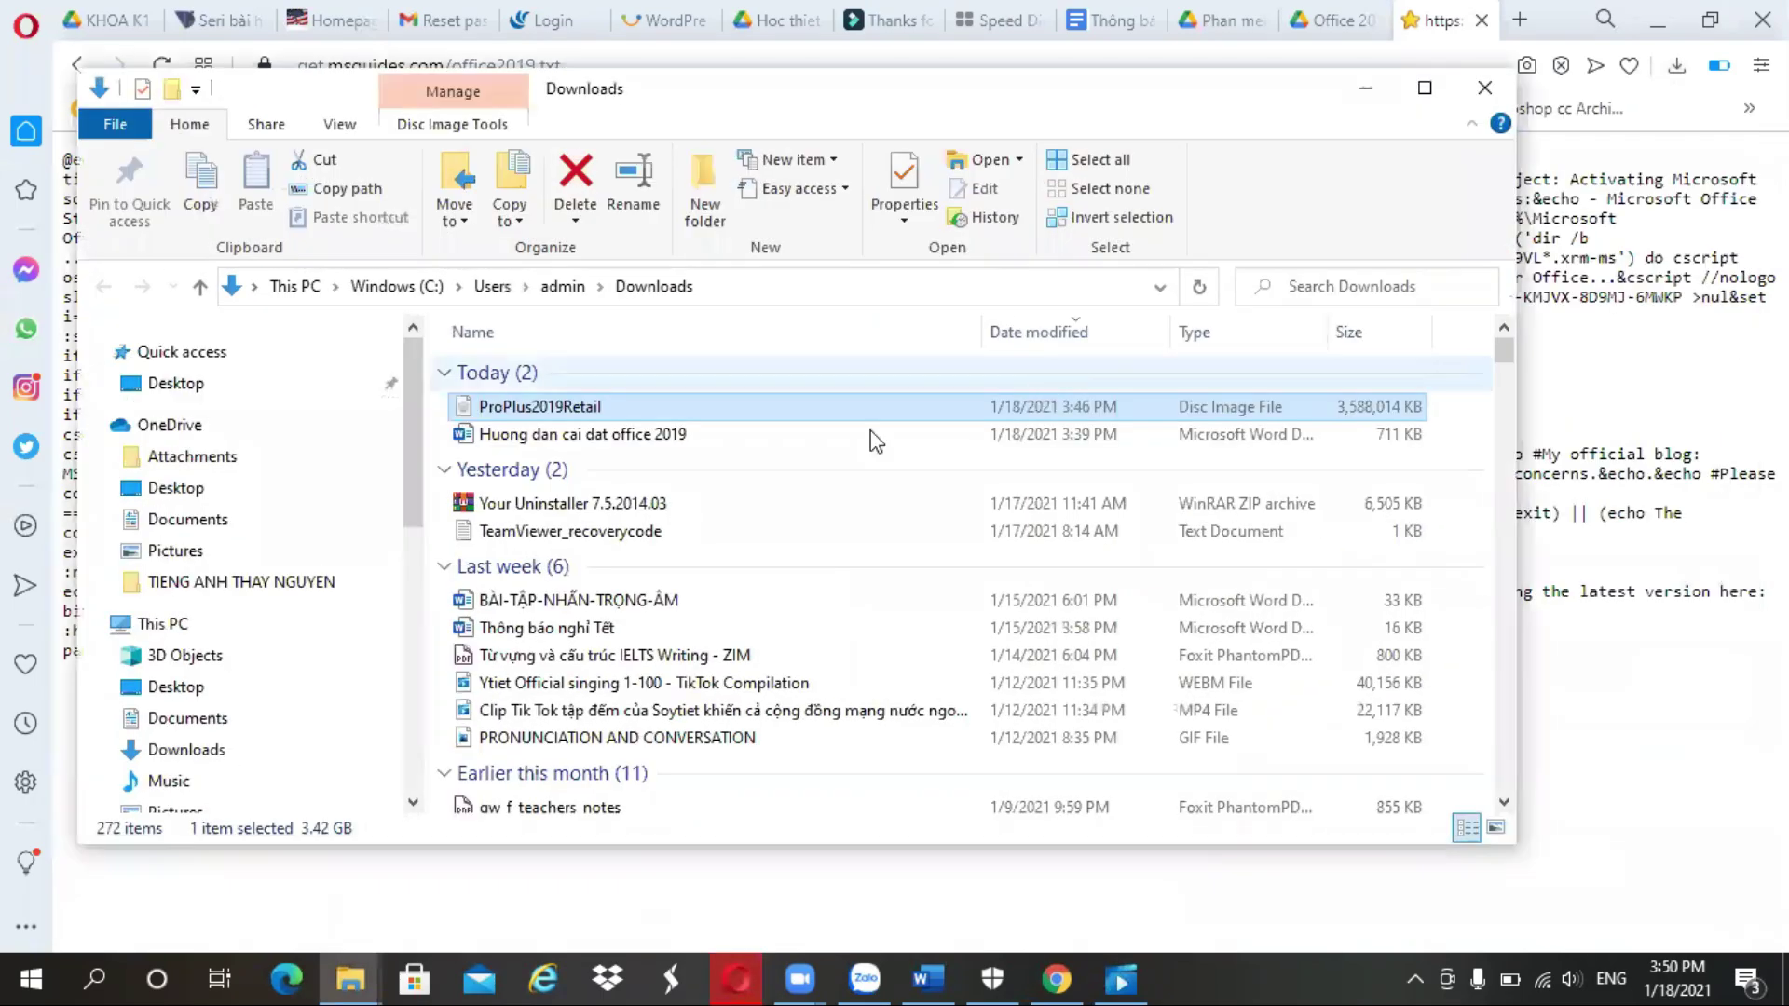
double_click(736, 420)
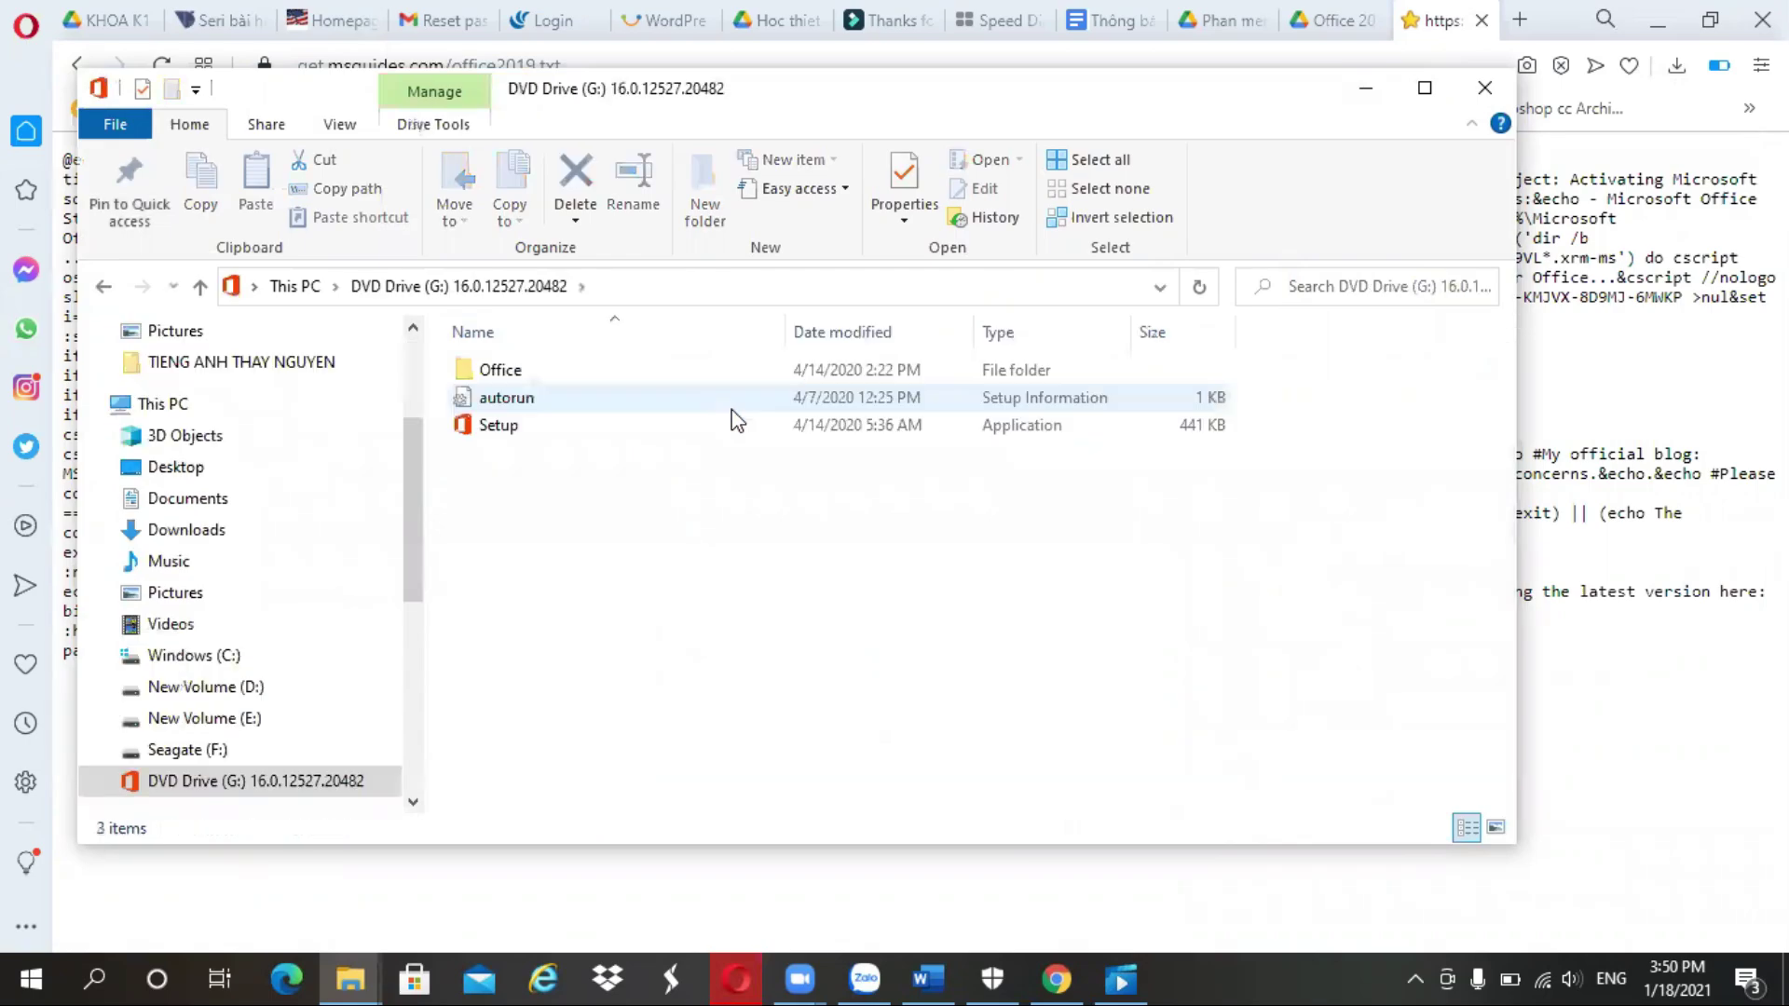
- Show the Run as administrator option for the Setup application on the mounted Office drive, without starting the installation
left_click(546, 424)
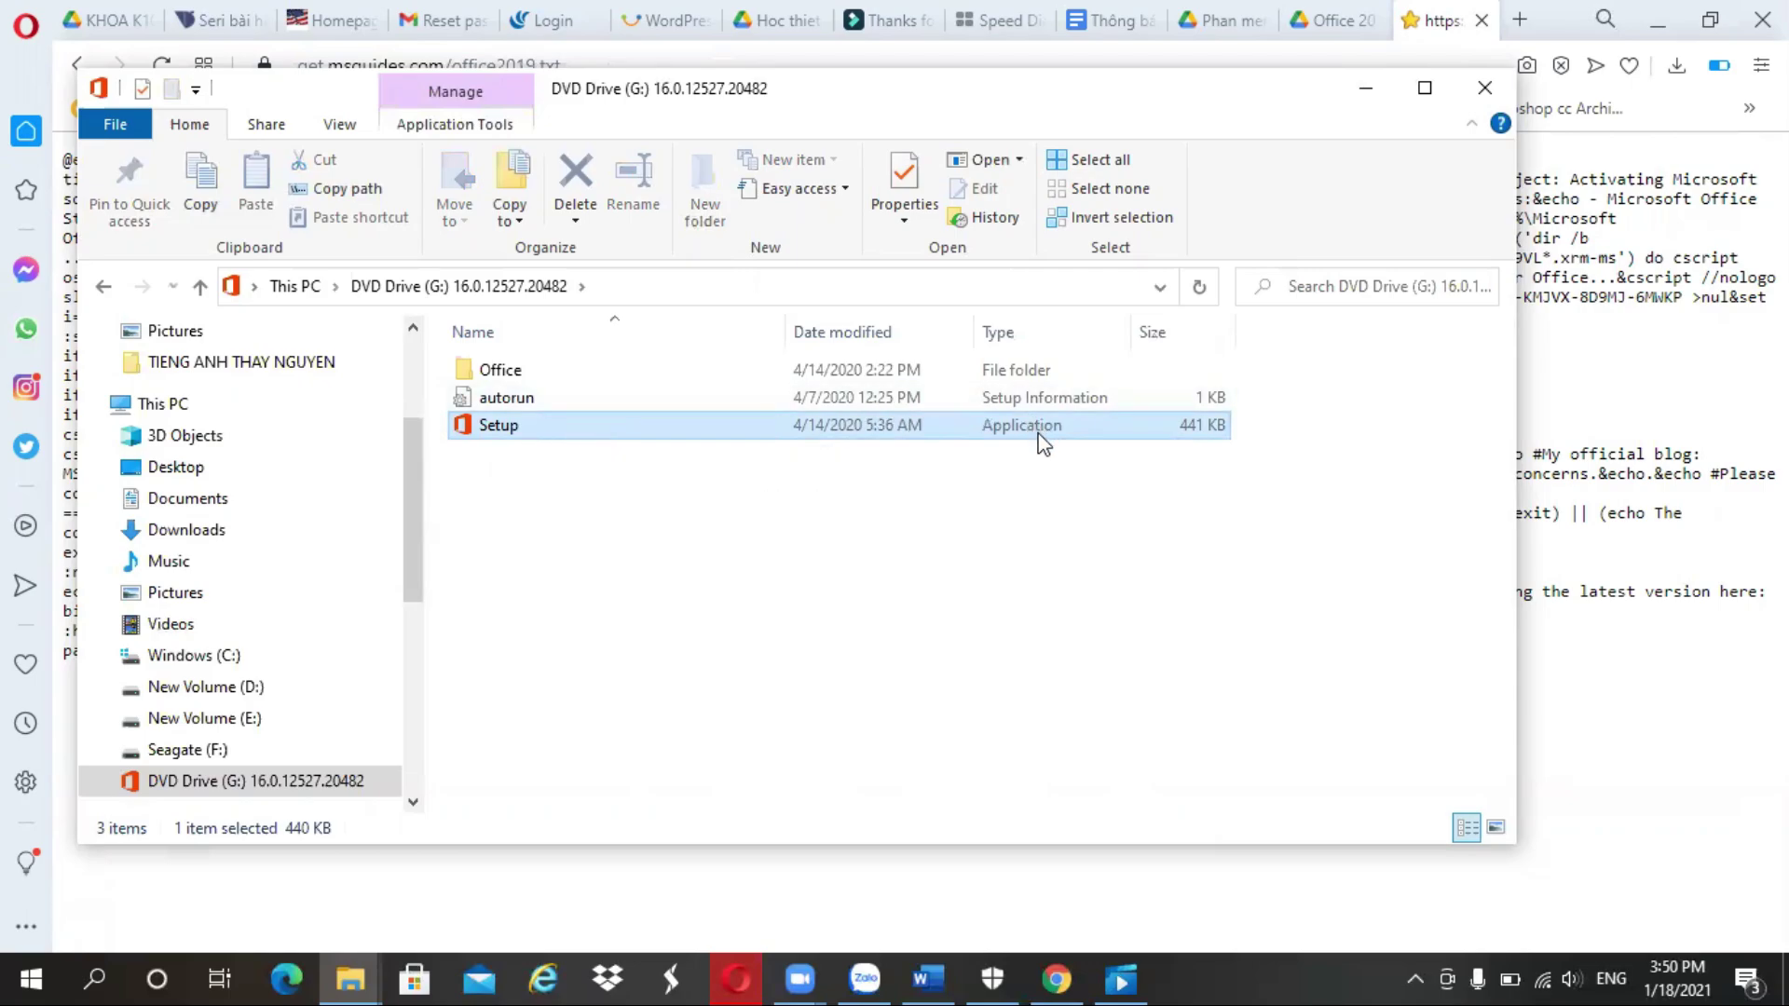
right_click(620, 427)
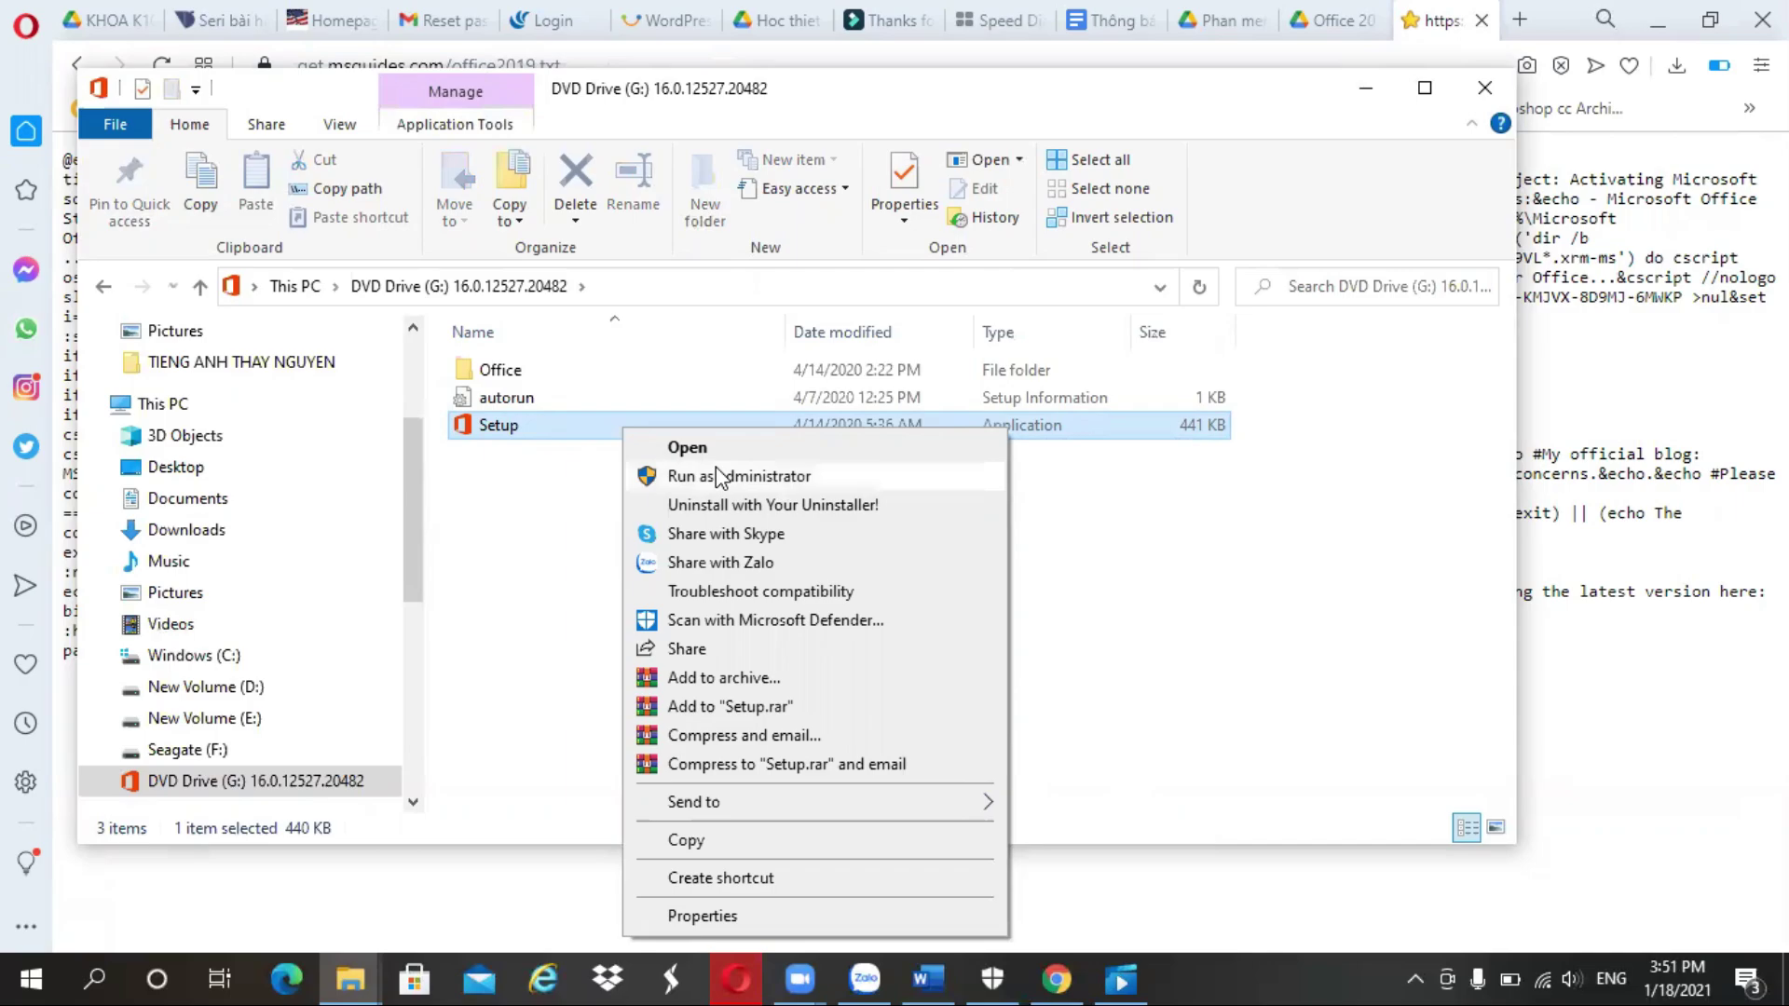
left_click(532, 504)
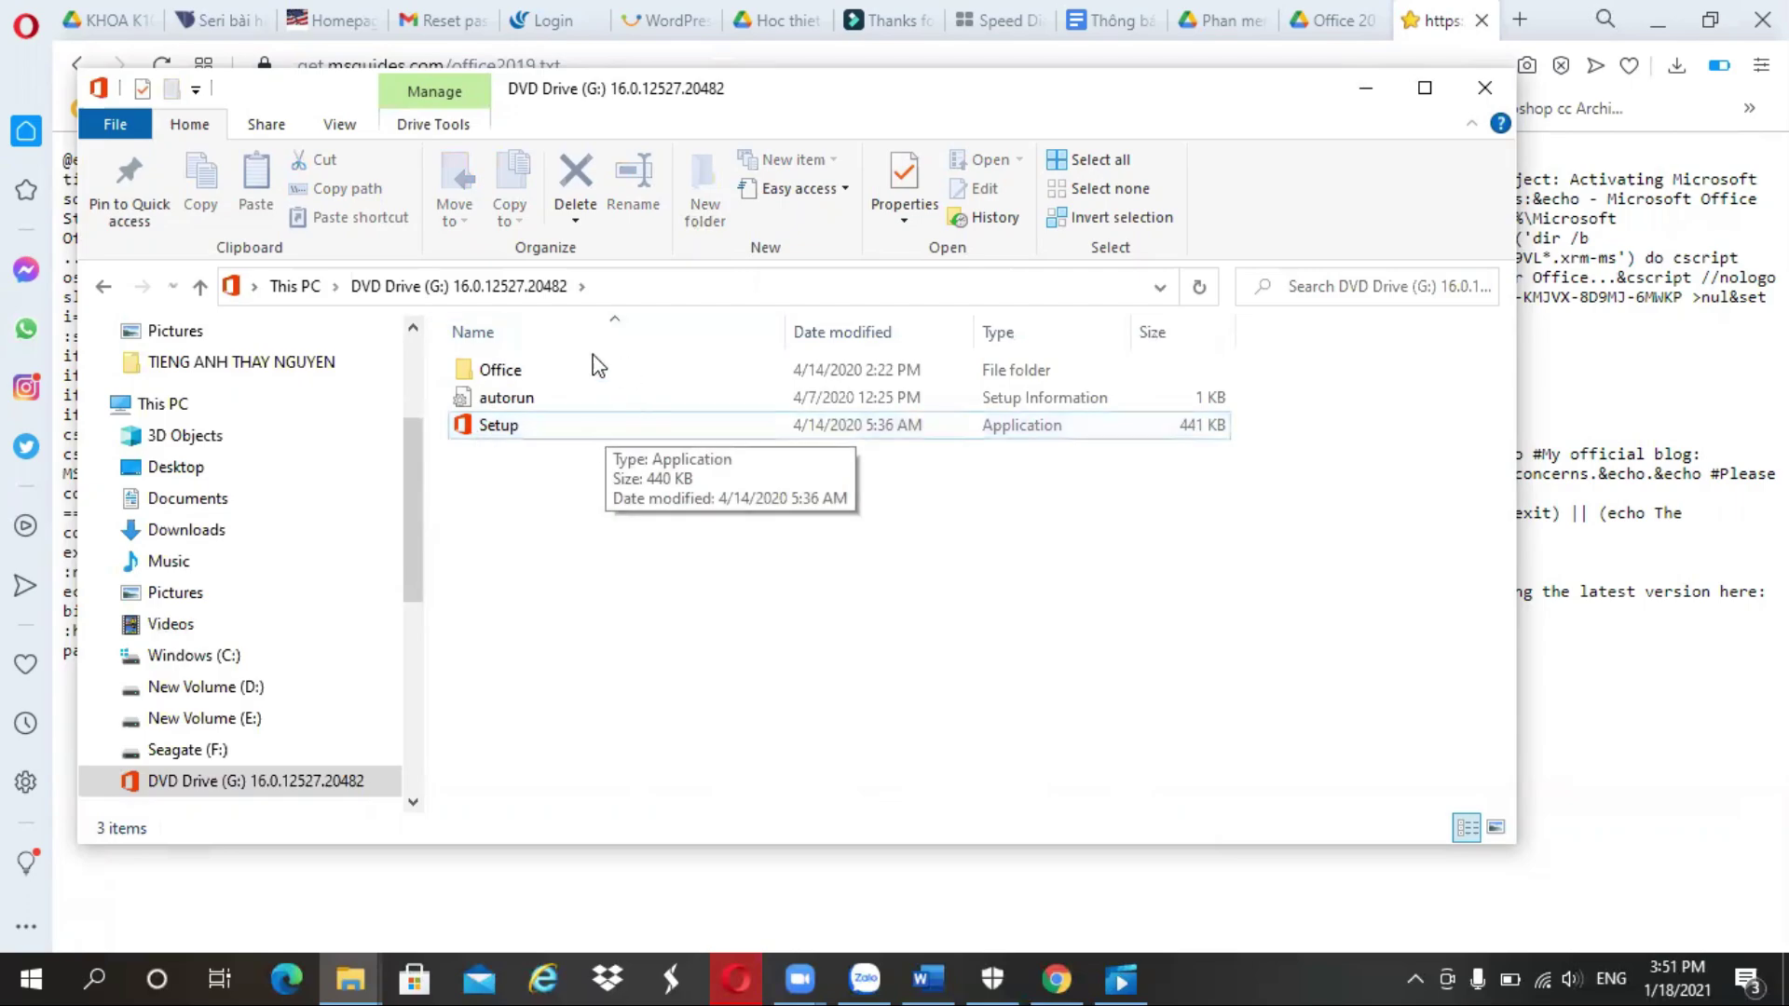
left_click(627, 430)
right_click(627, 431)
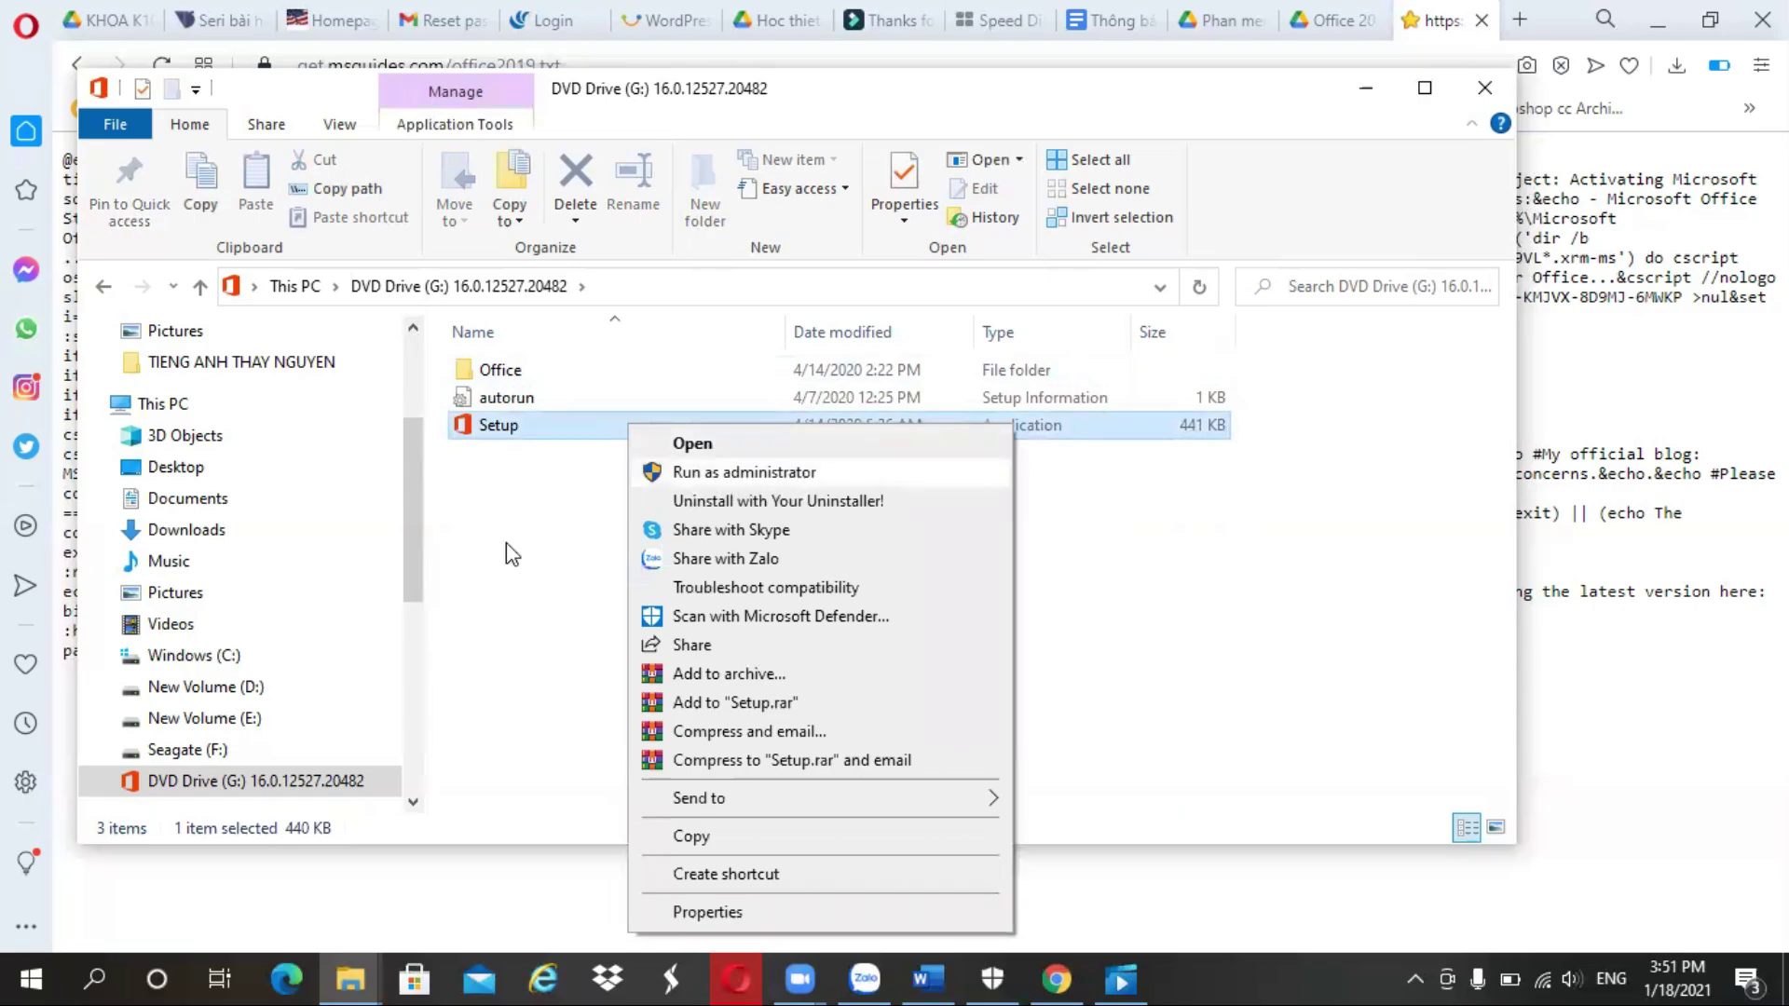
left_click(471, 565)
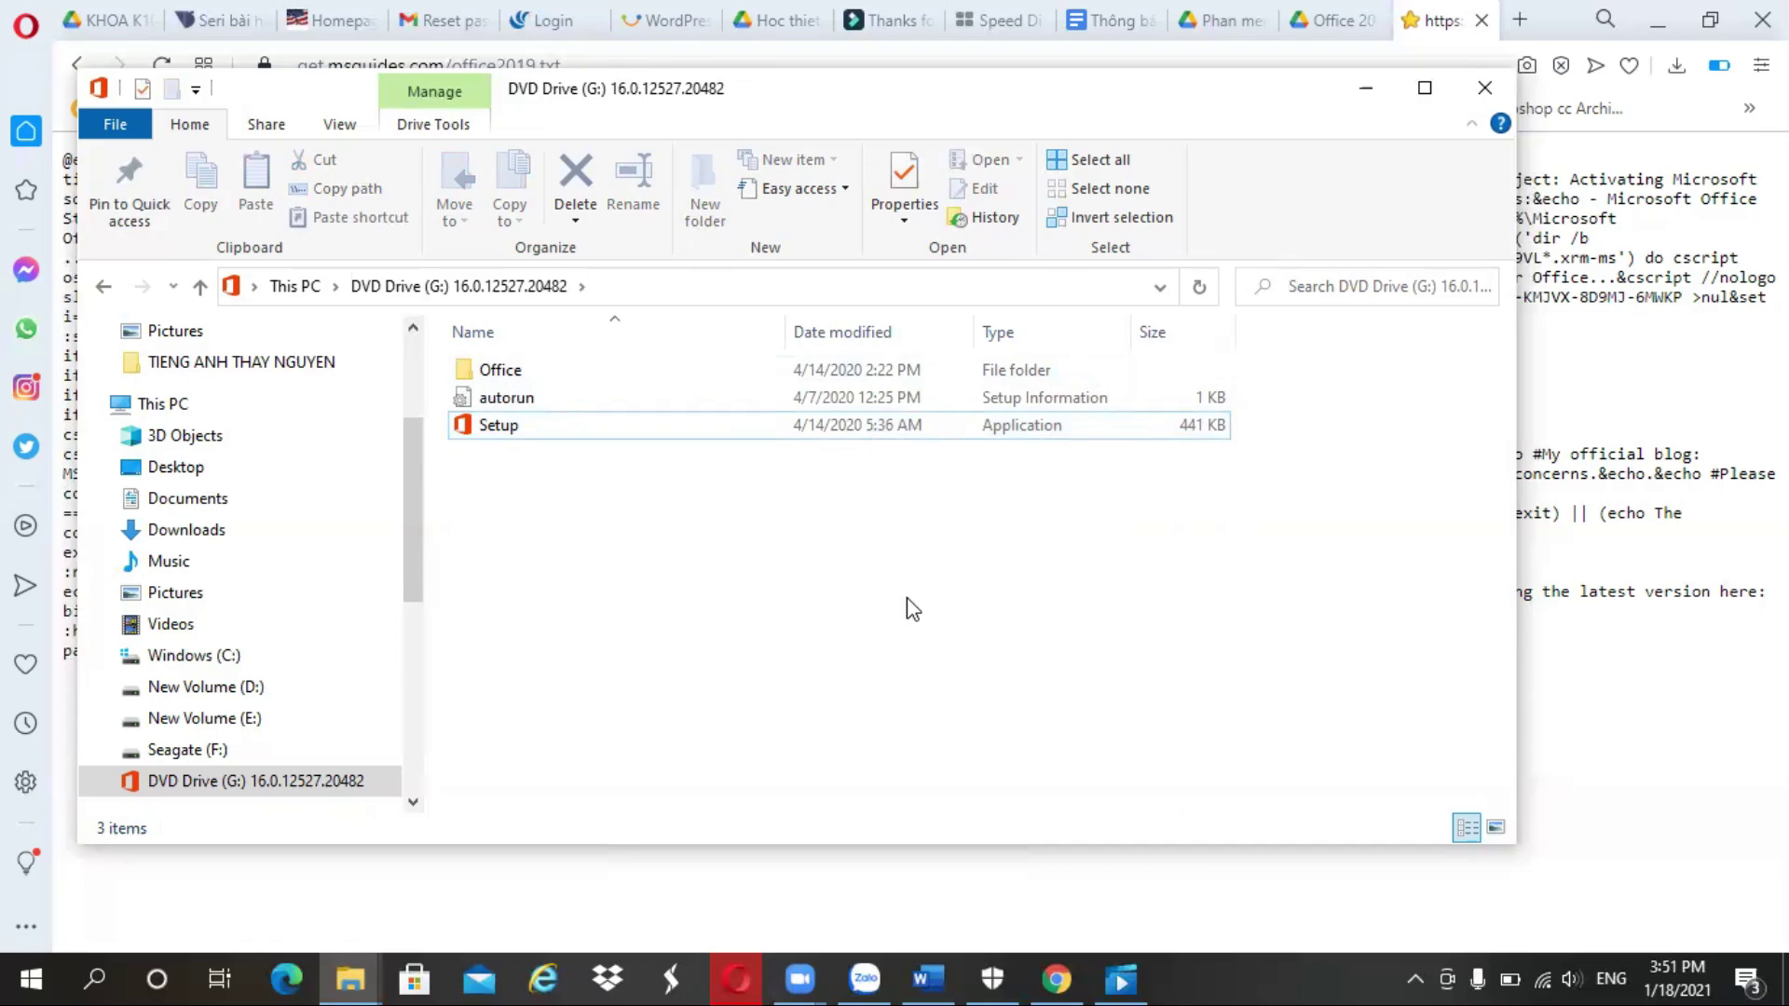
- Play the Cai dat office 2019 video and skip ahead to the completed Office installation, pausing there briefly
left_click(1133, 970)
left_click(909, 911)
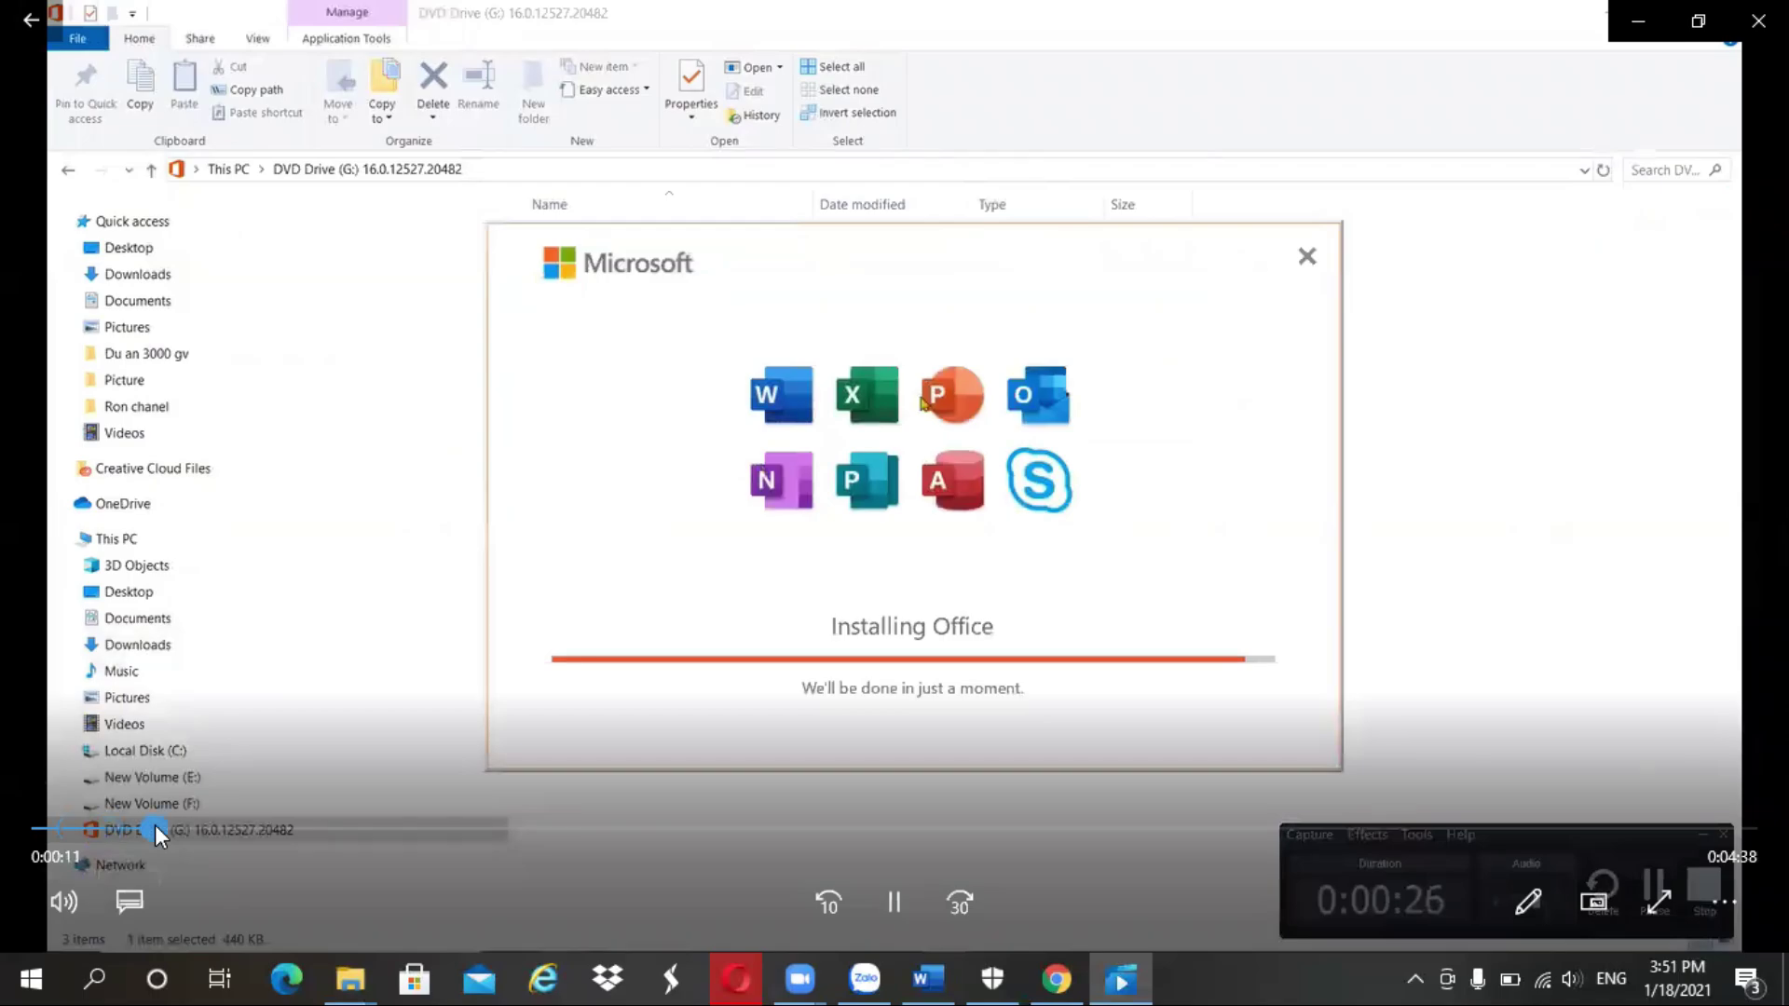
left_click(155, 826)
left_click(192, 825)
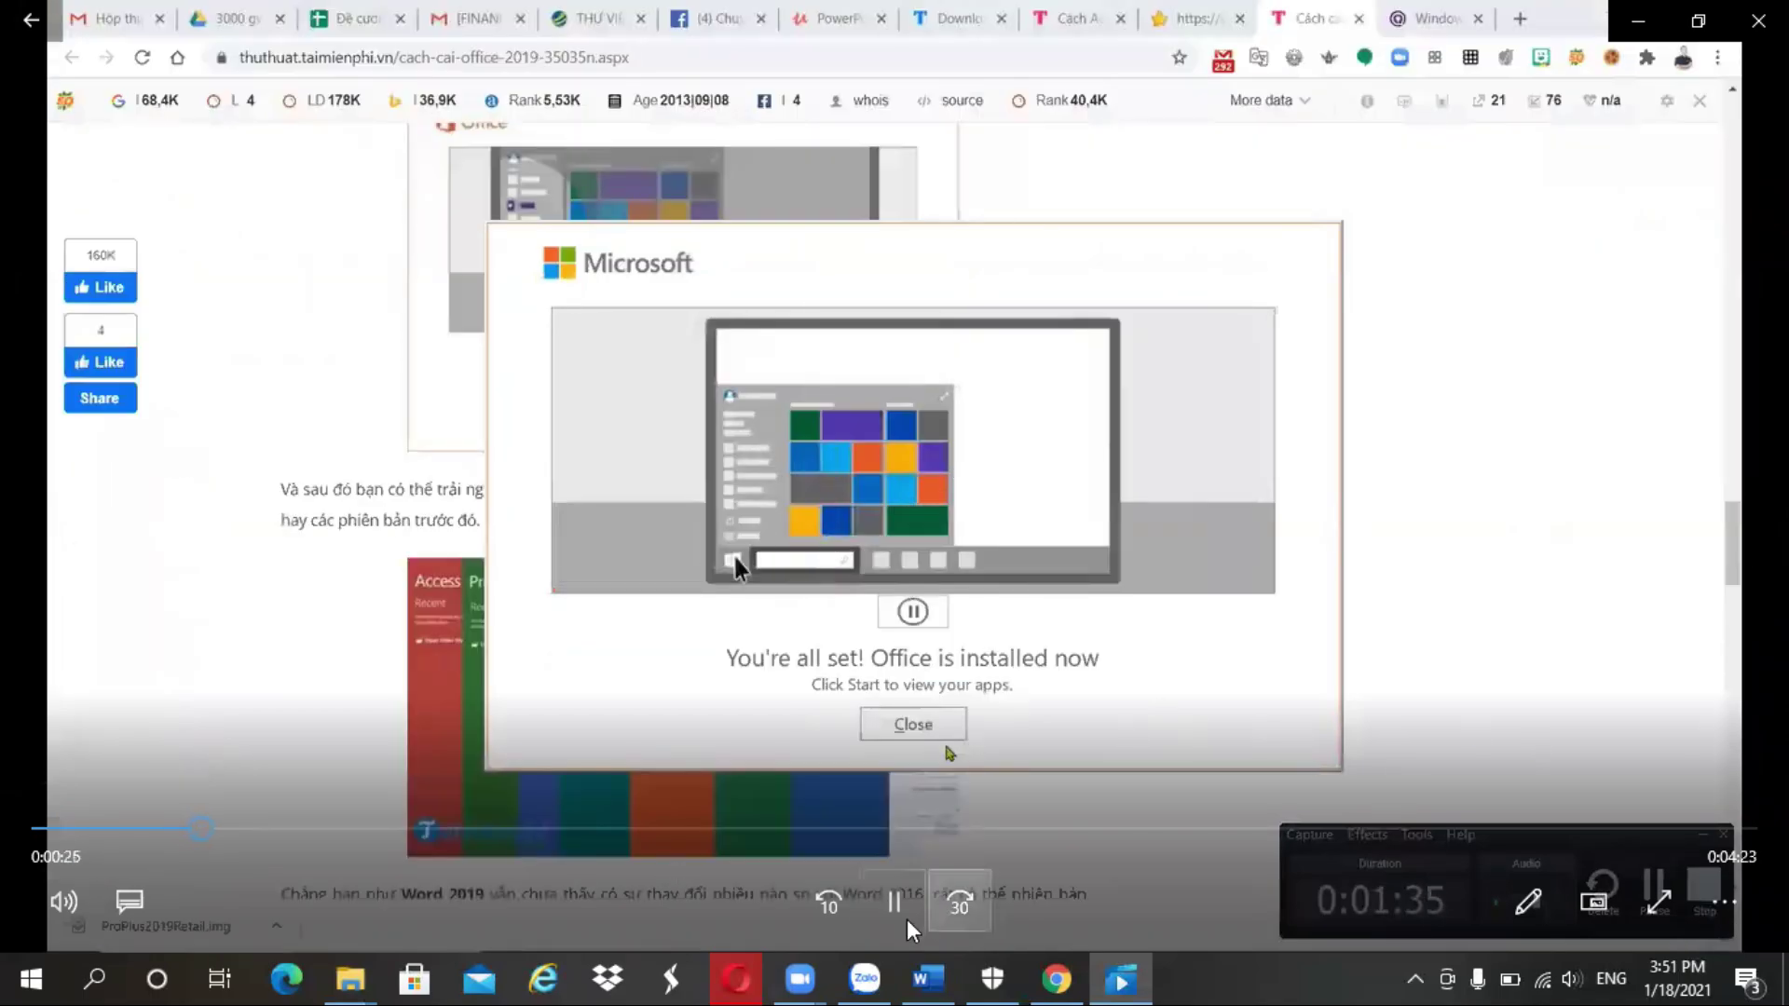
left_click(902, 915)
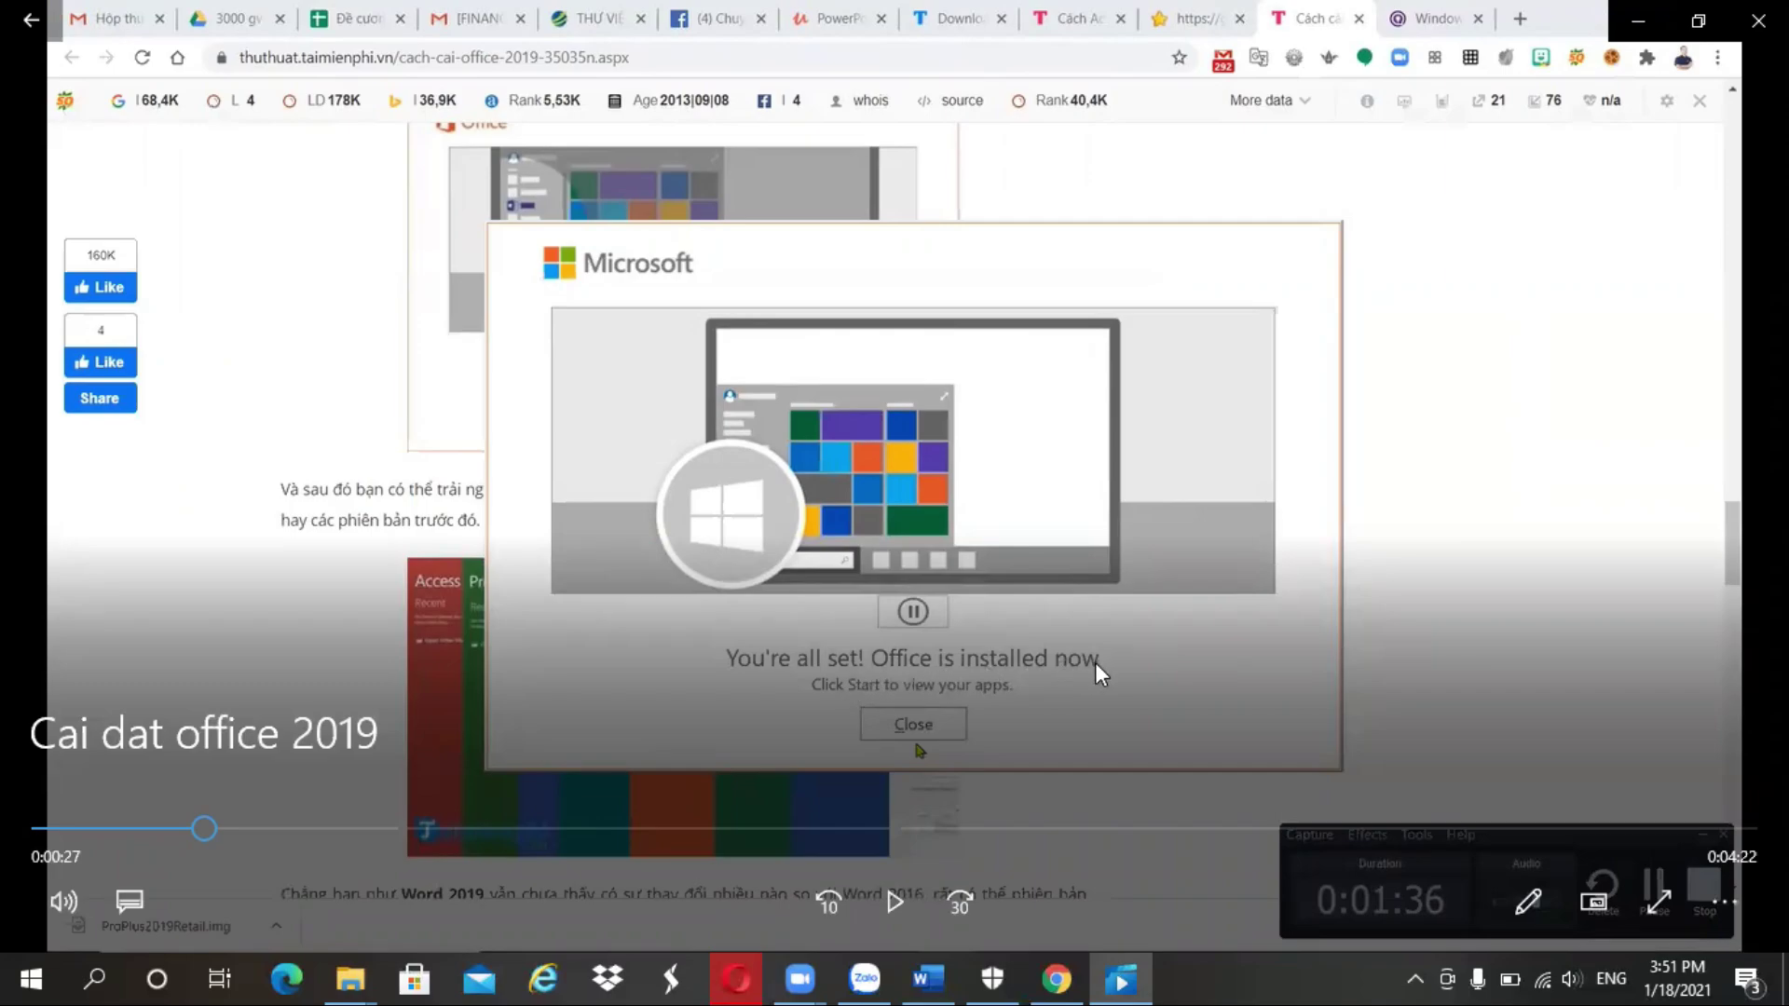
left_click(880, 906)
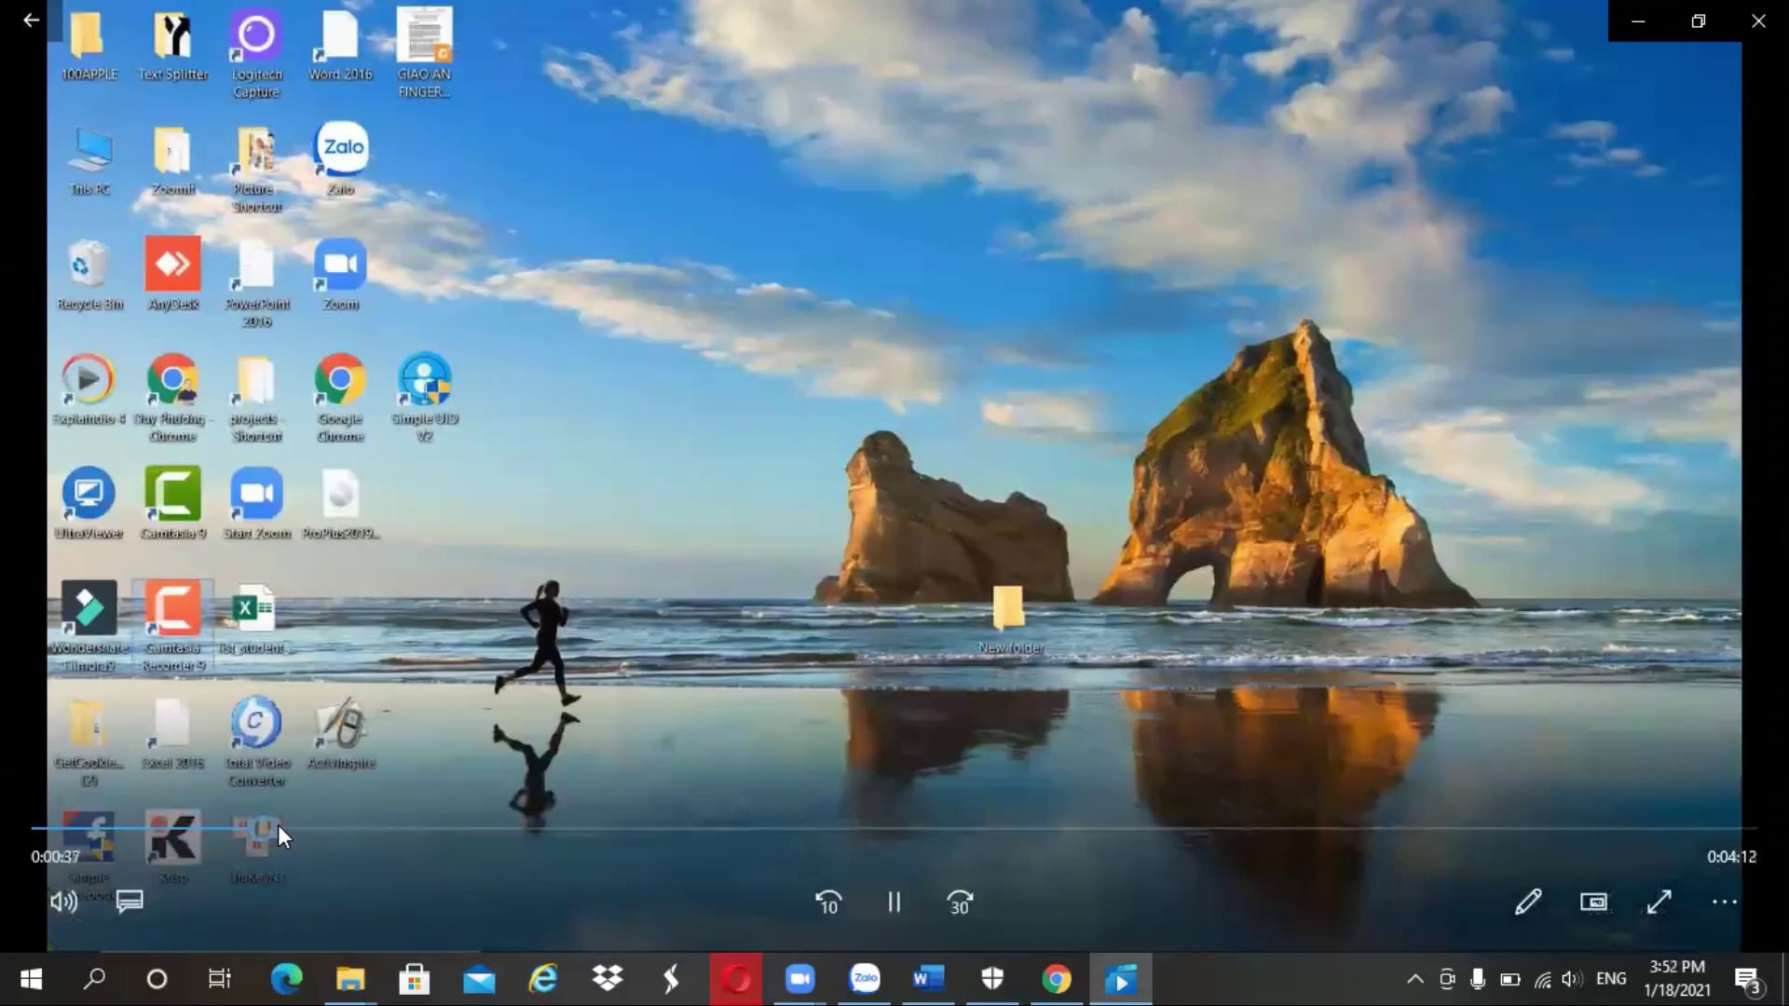
- Skip the video ahead to the product key prompt, pause there, and continue past the sign-in screen to about 1:10
left_click_drag(277, 825, 344, 824)
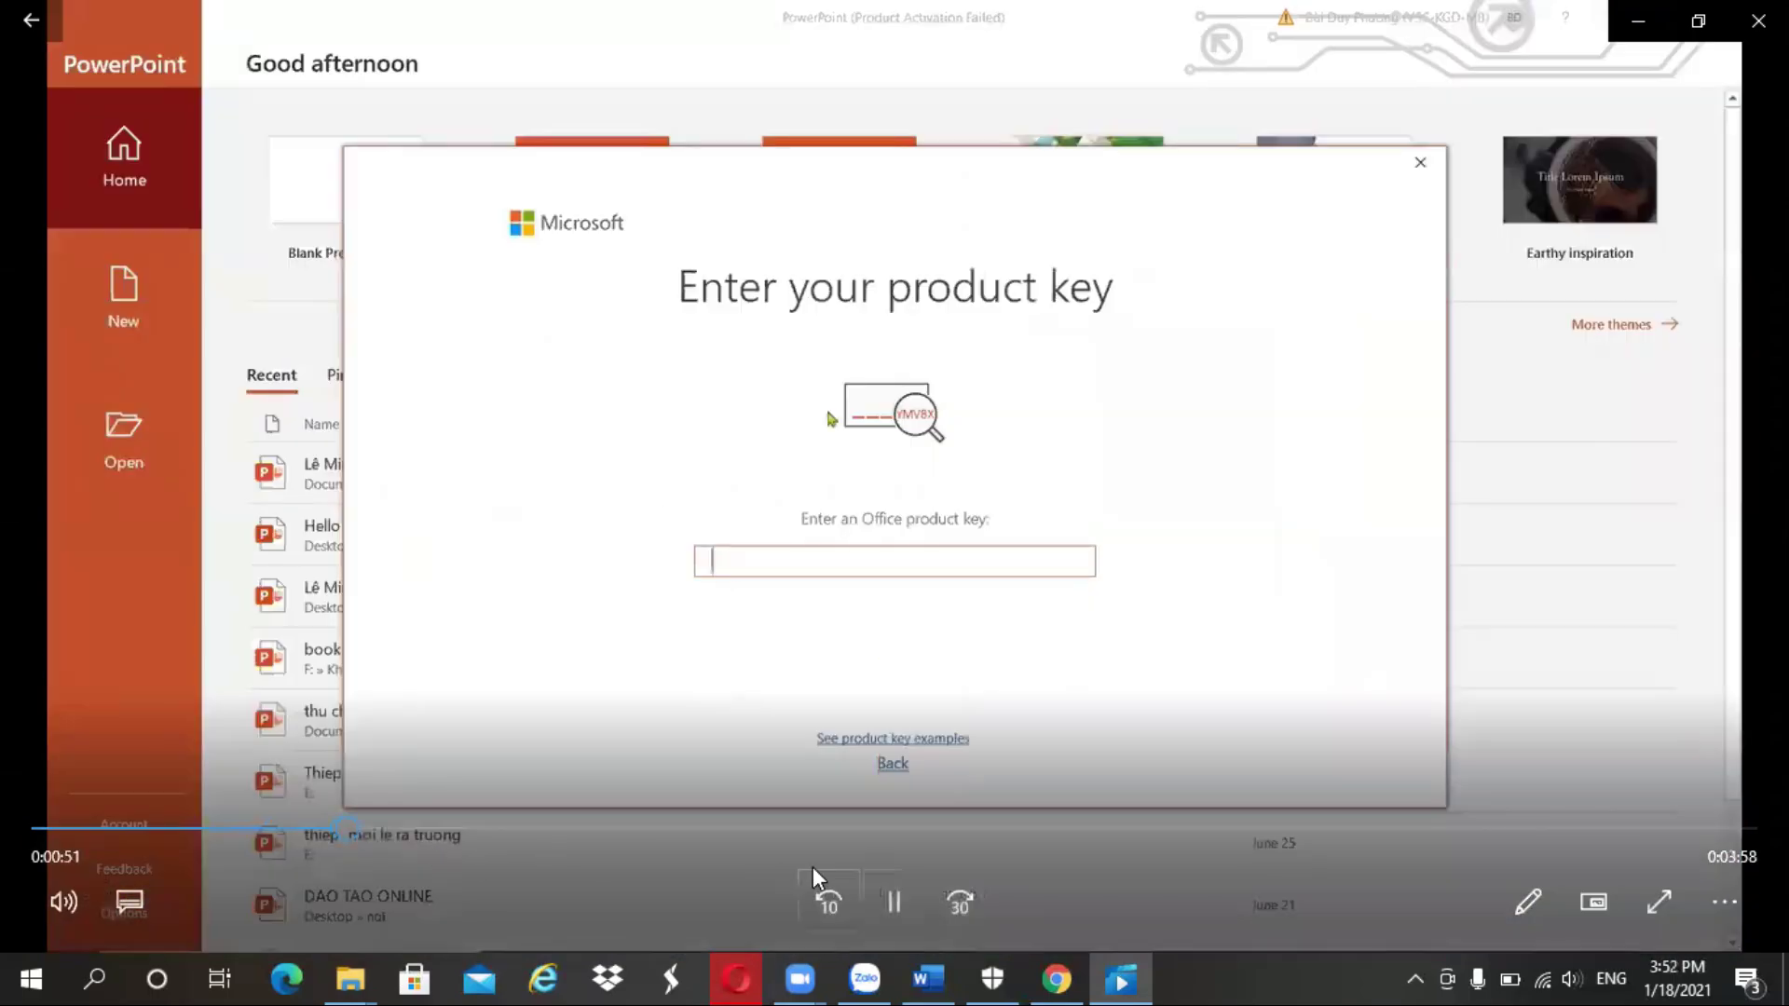
left_click(892, 902)
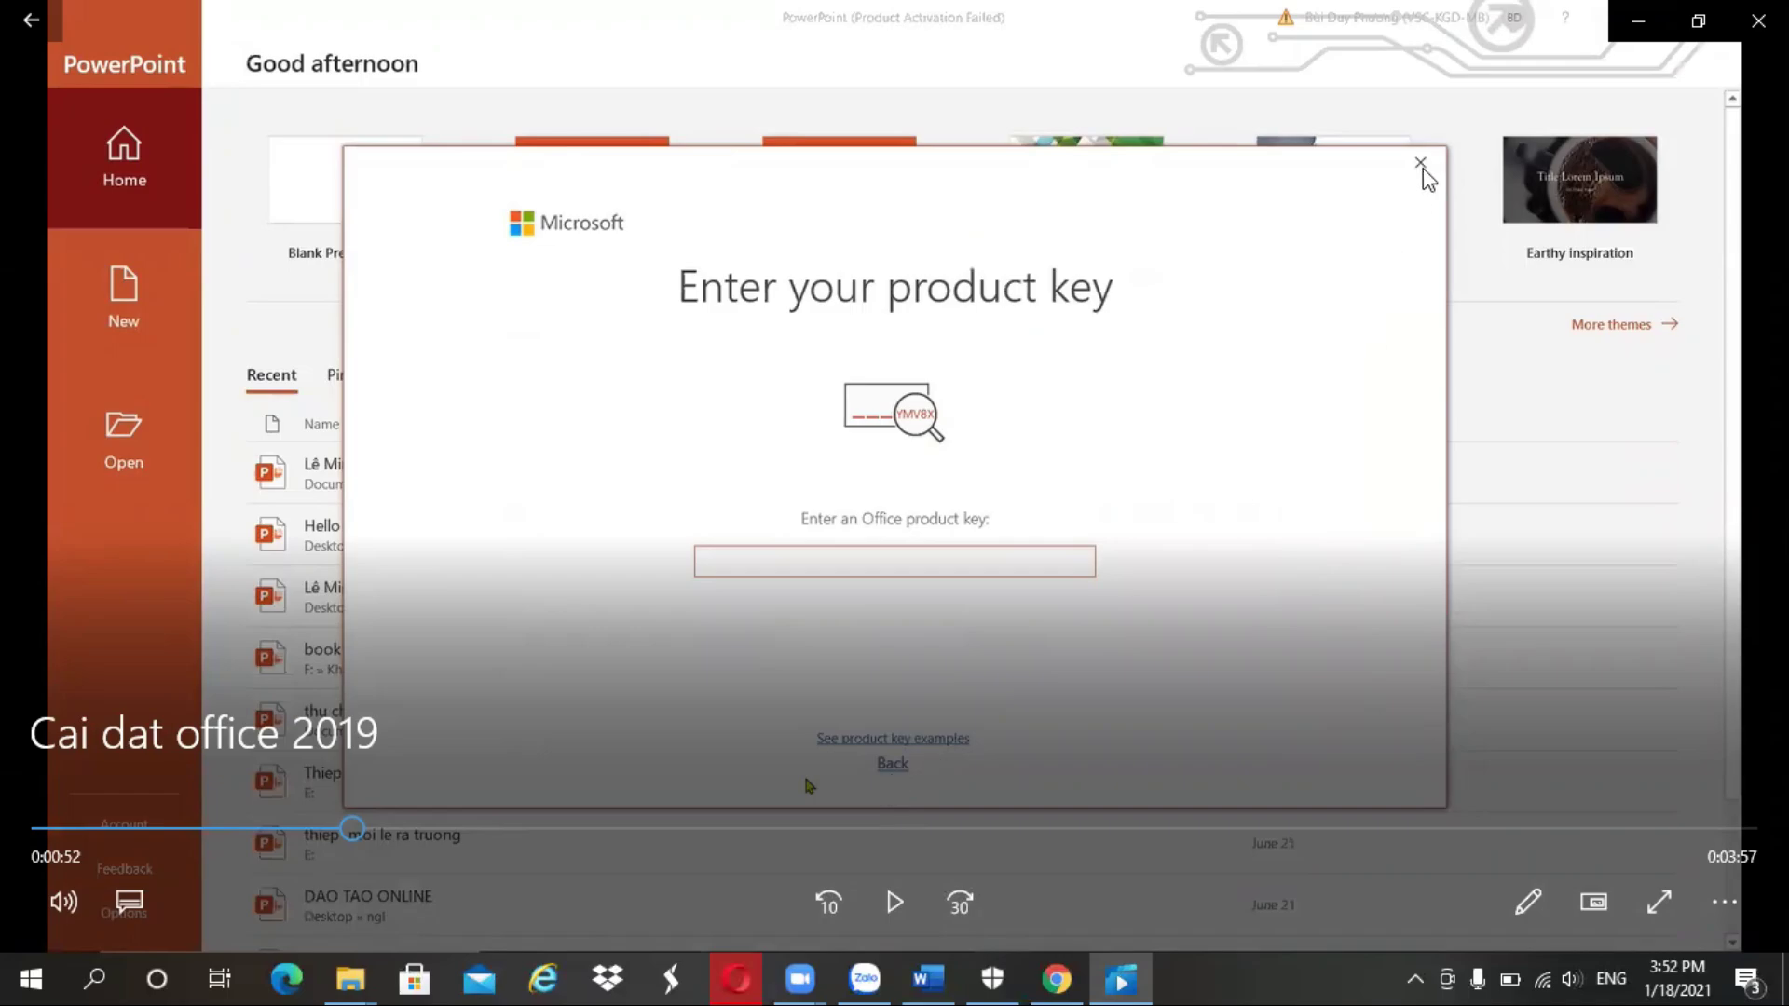
left_click(894, 906)
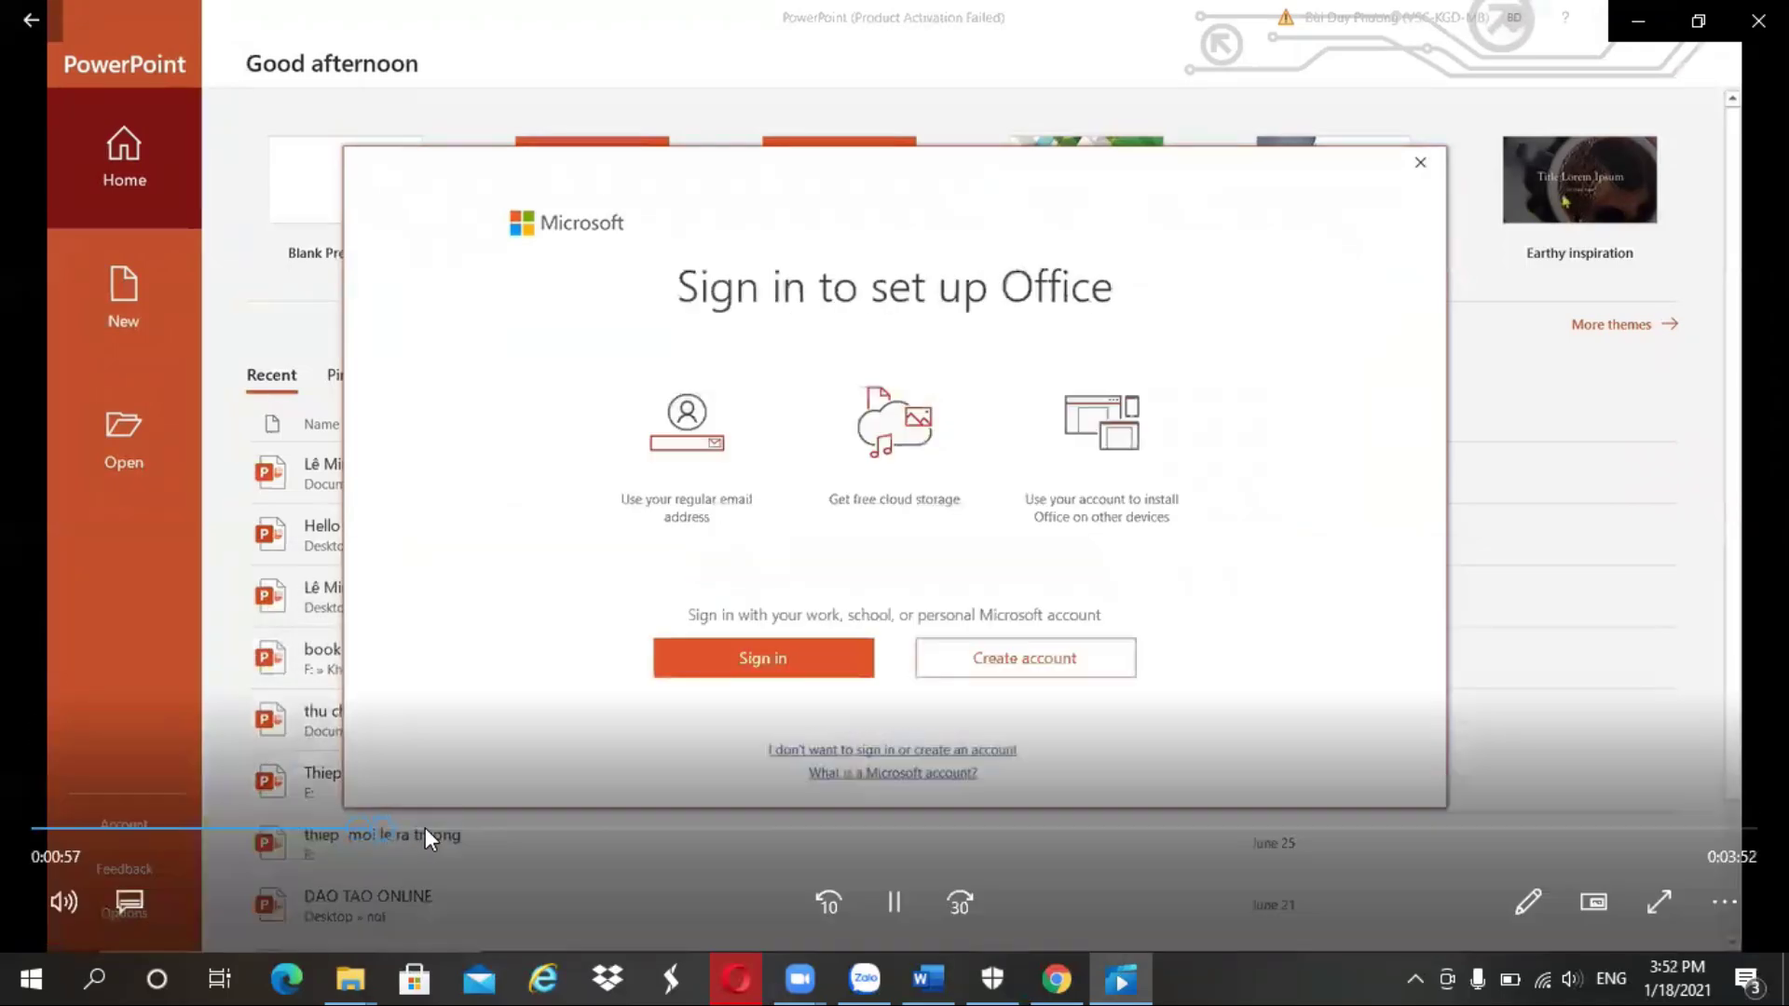
left_click(427, 827)
left_click(459, 827)
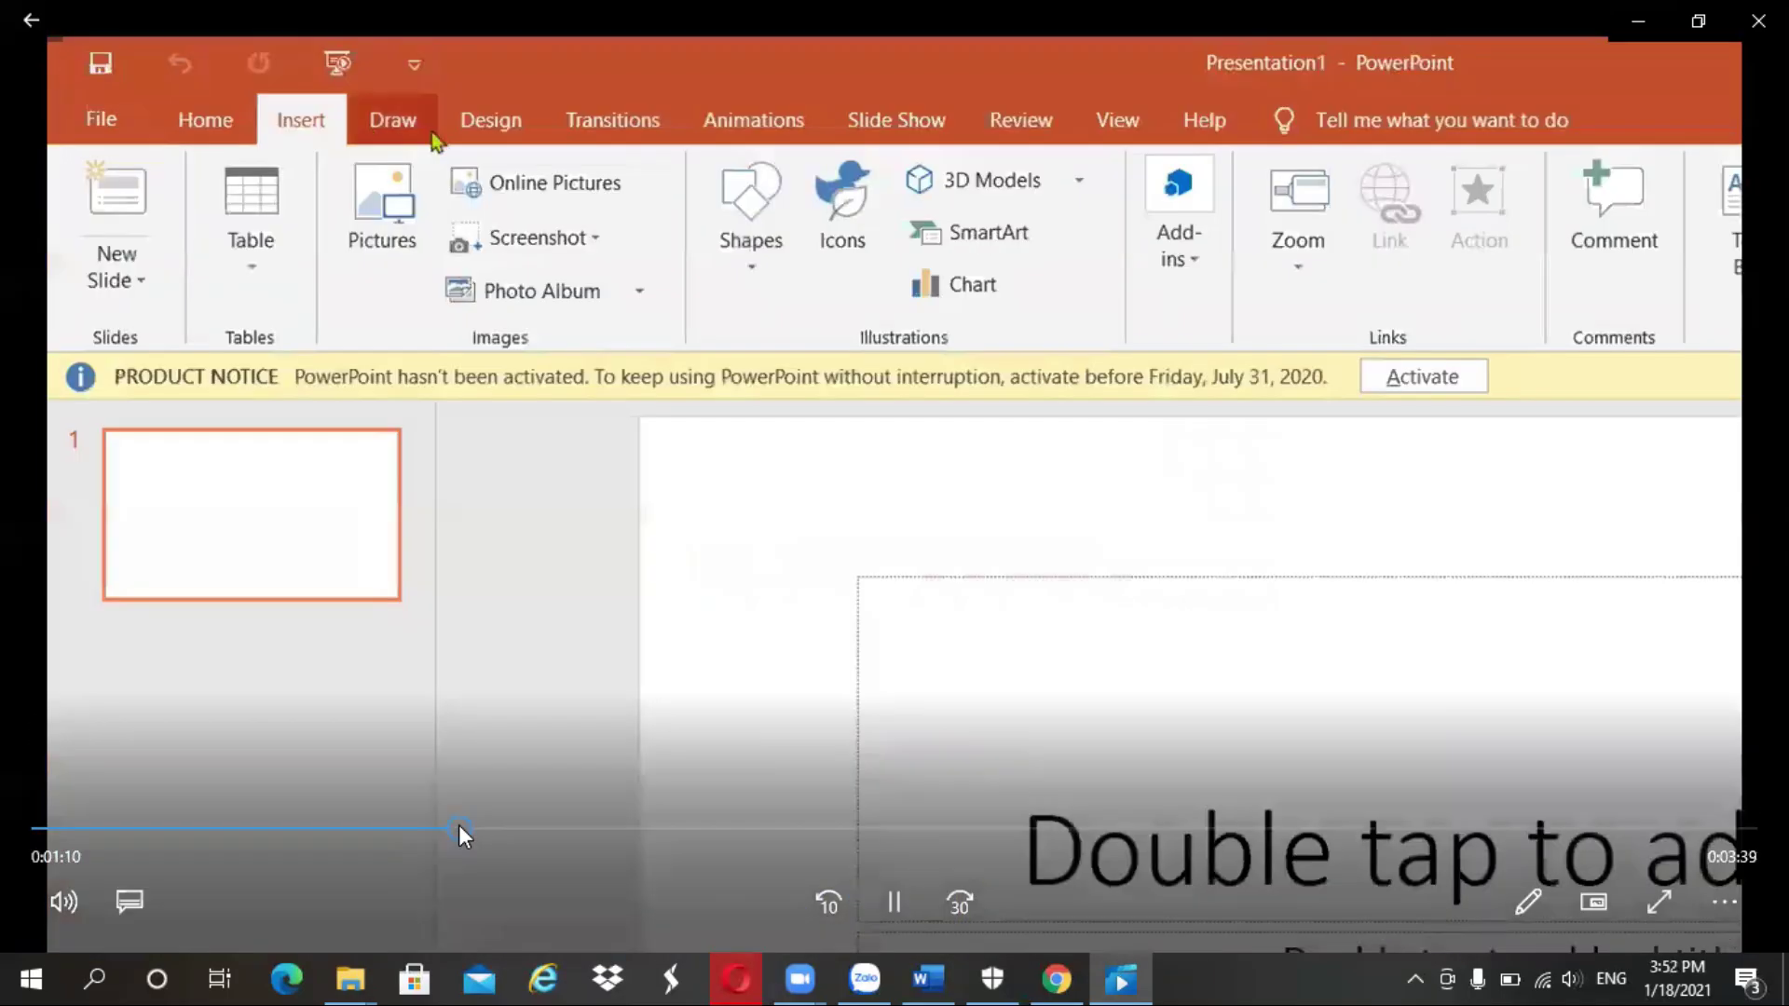
- Skip the video ahead to the Bước 1 script link in the activation guide, pausing there at about 1:30 before resuming
left_click(506, 828)
left_click(561, 828)
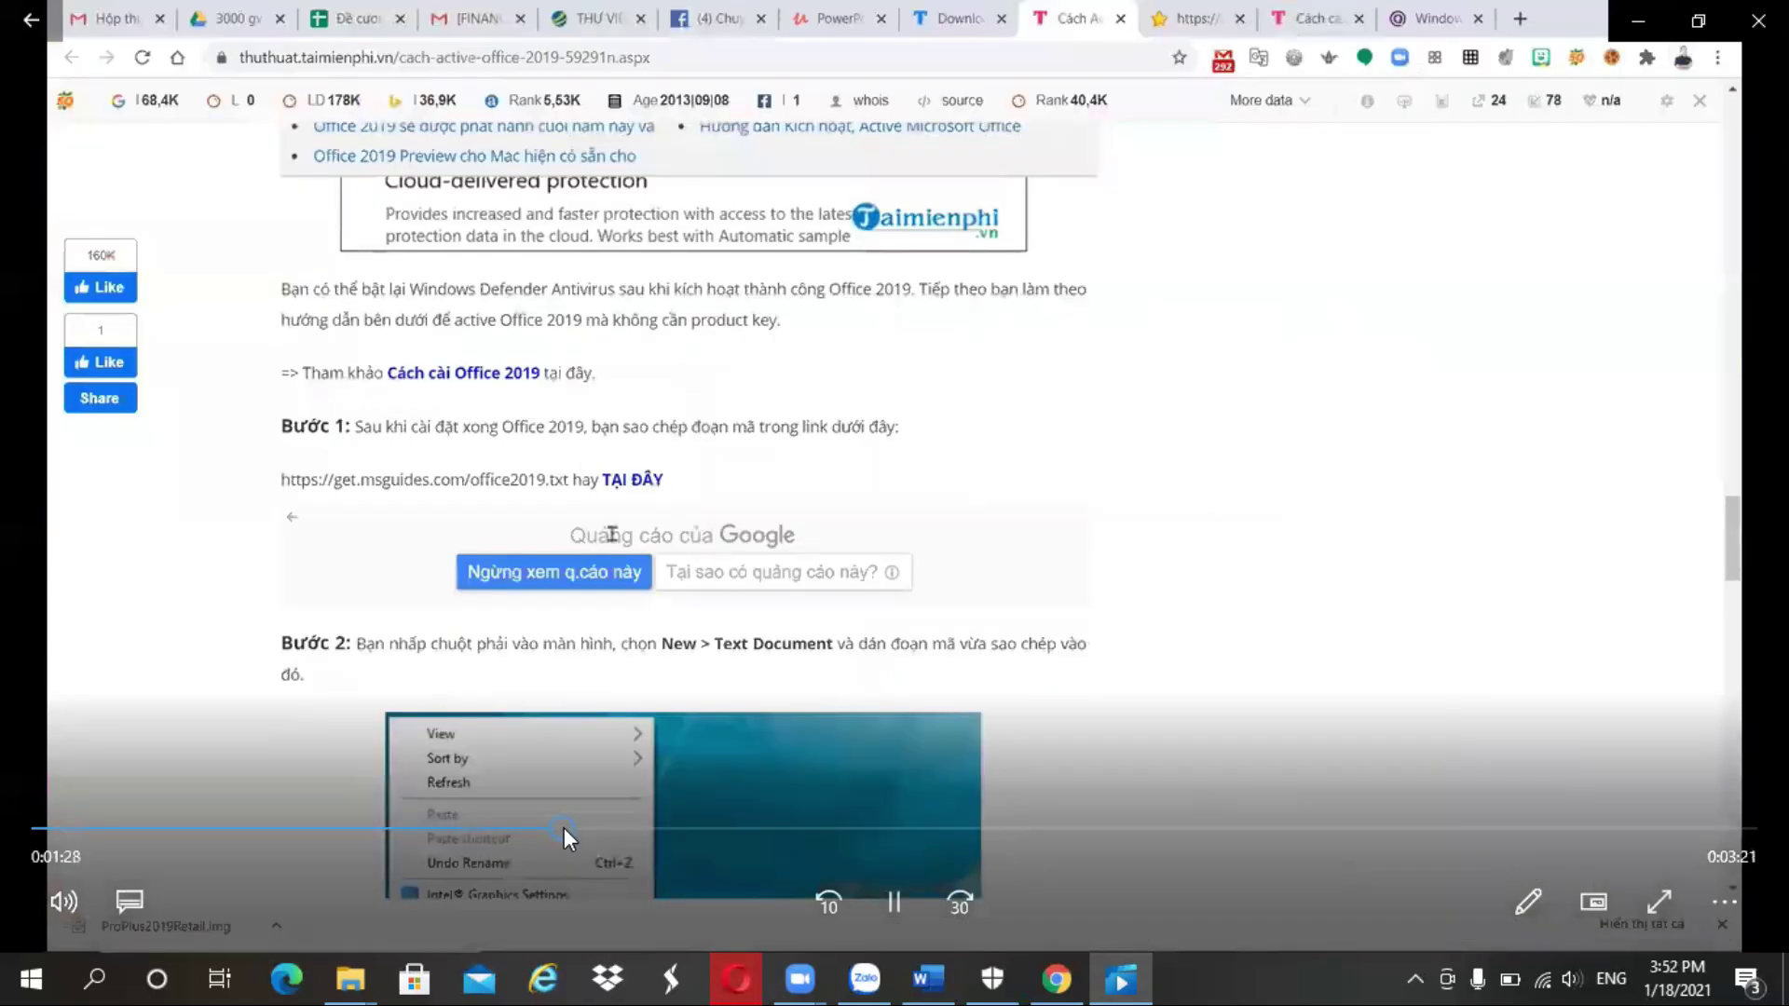
left_click(894, 900)
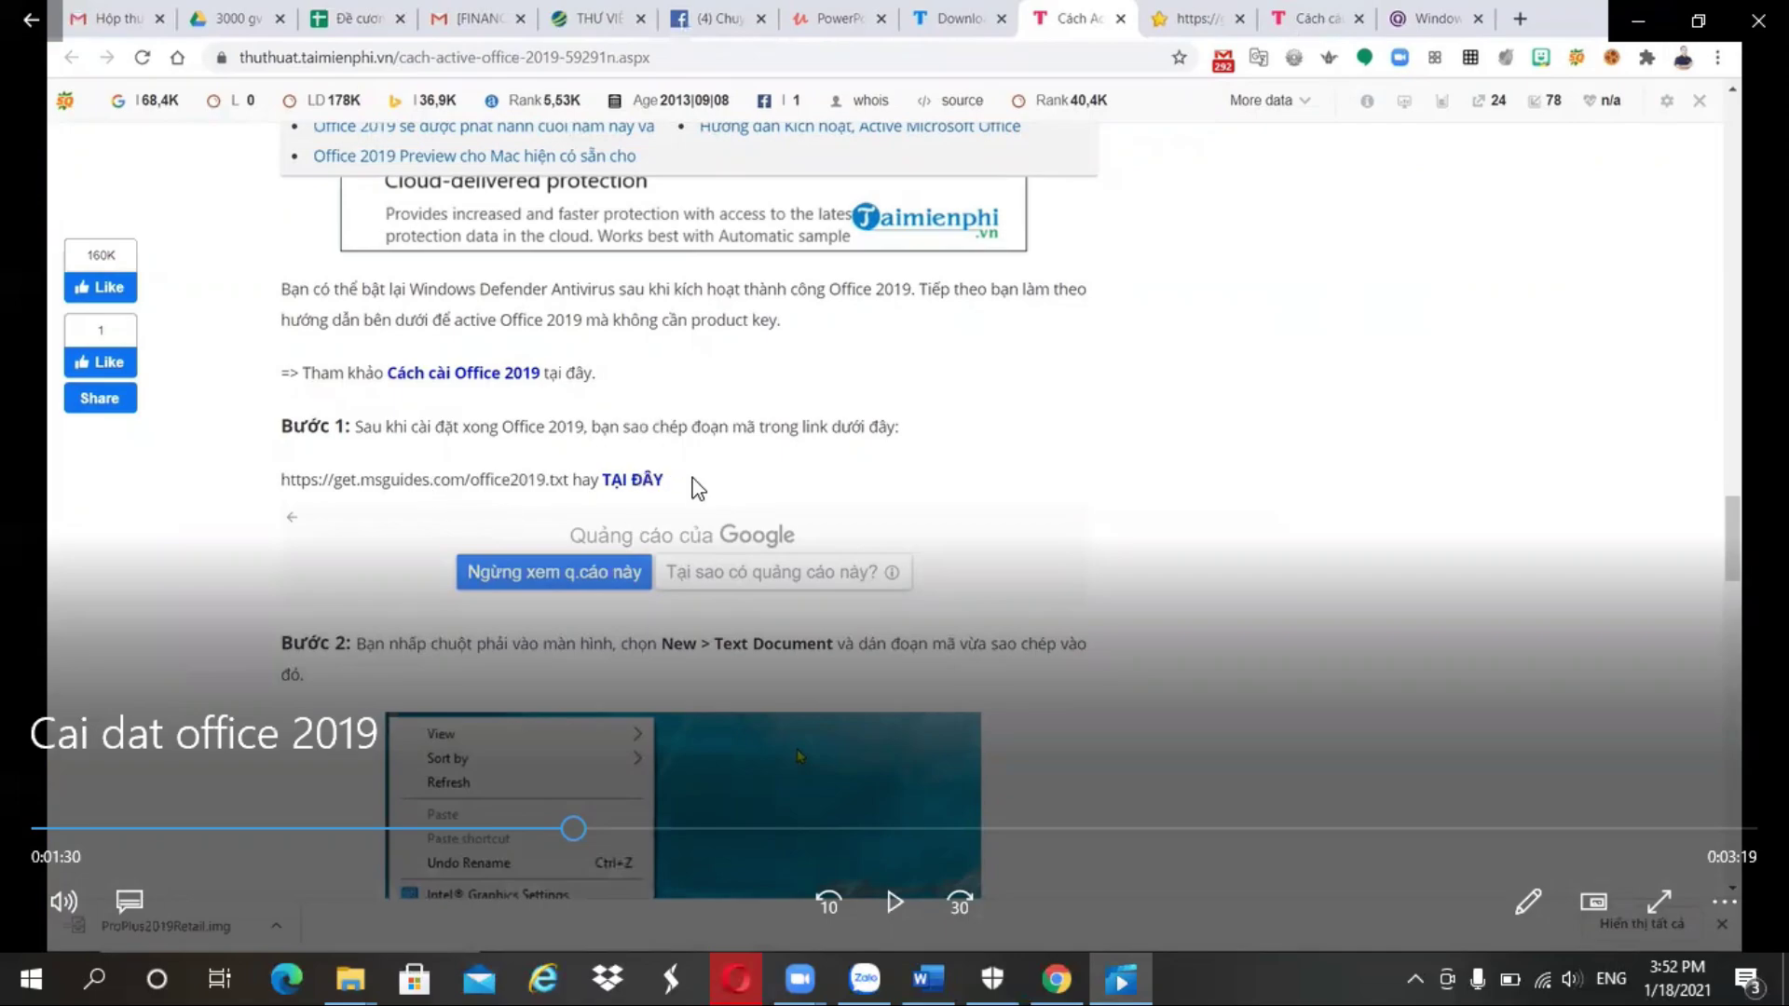
left_click(893, 902)
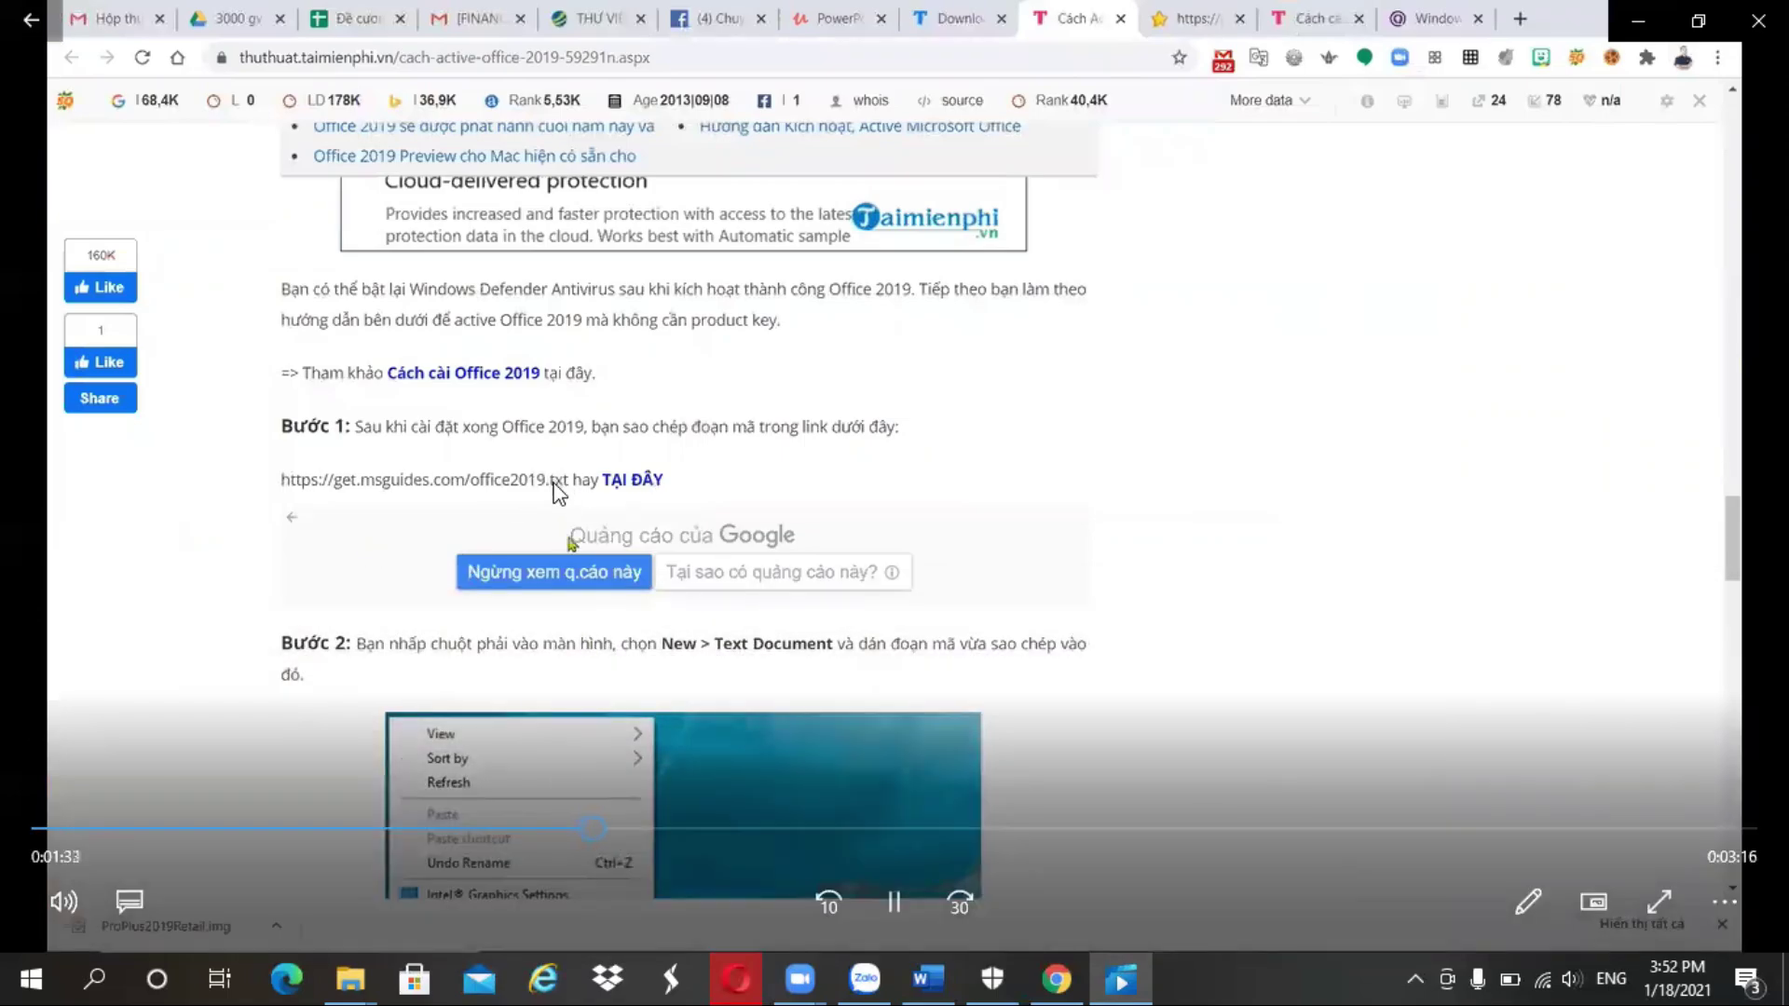
- Skip ahead to the office2019.txt script page and play through the copying of its code, pausing to explain it
left_click(617, 830)
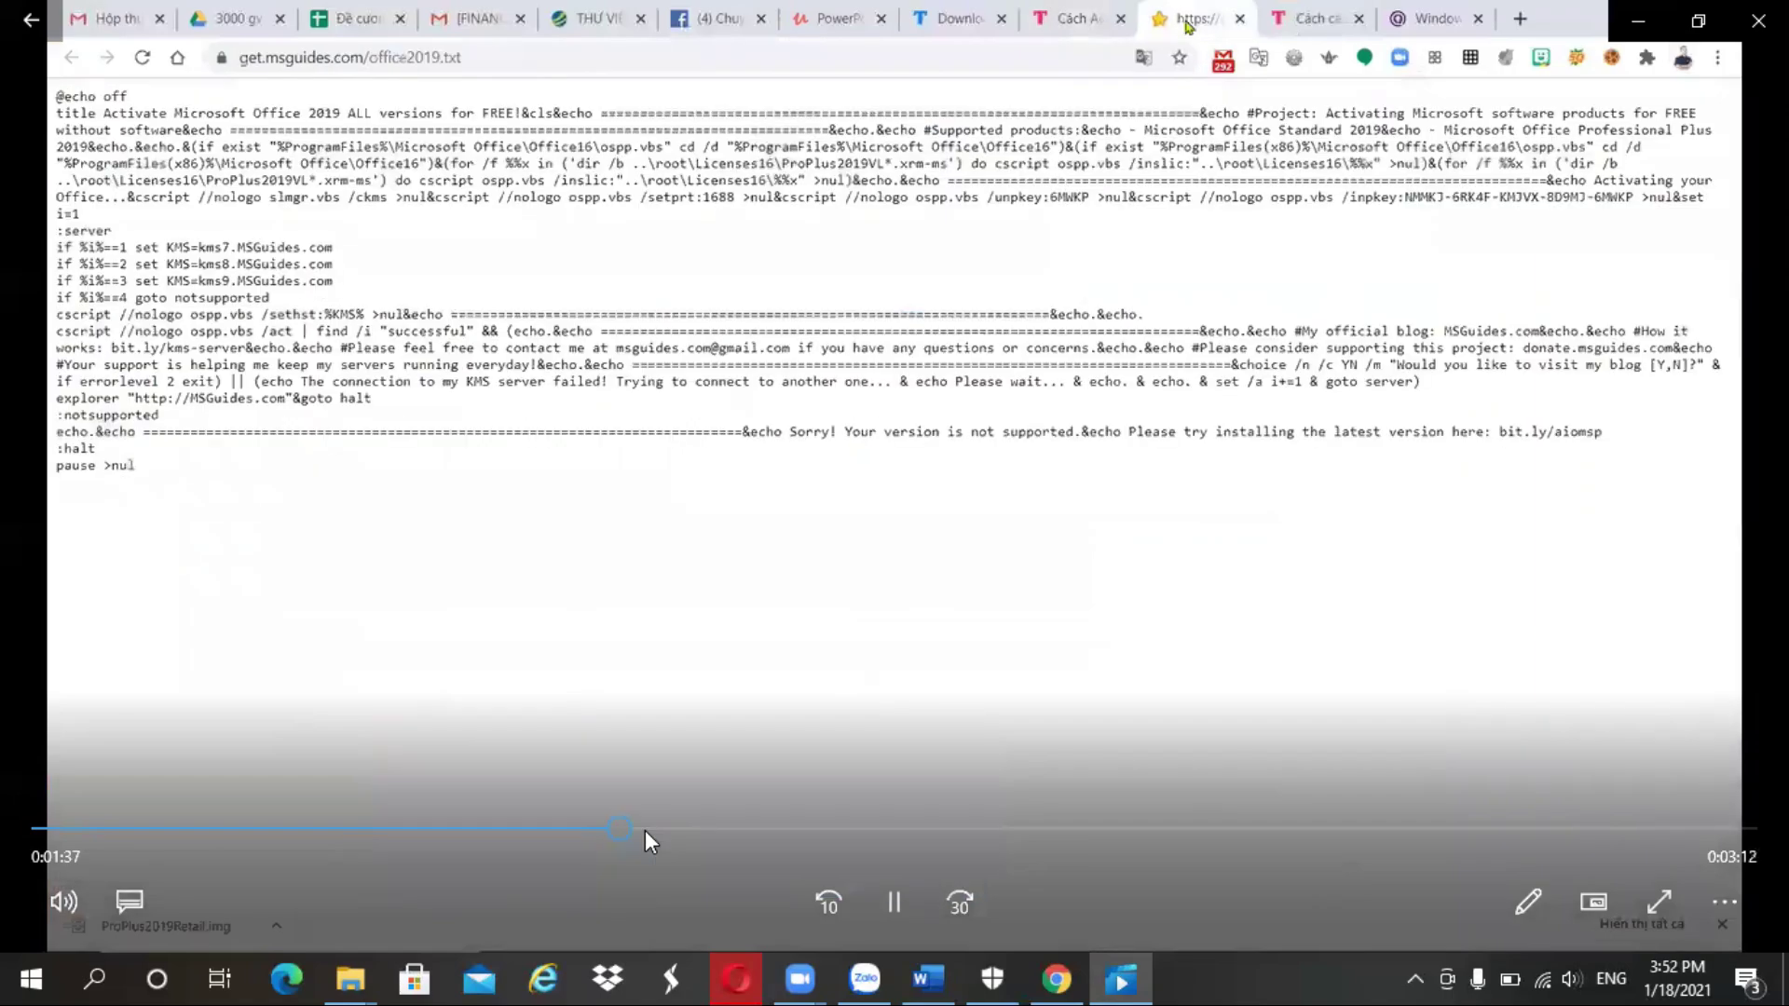
left_click(897, 900)
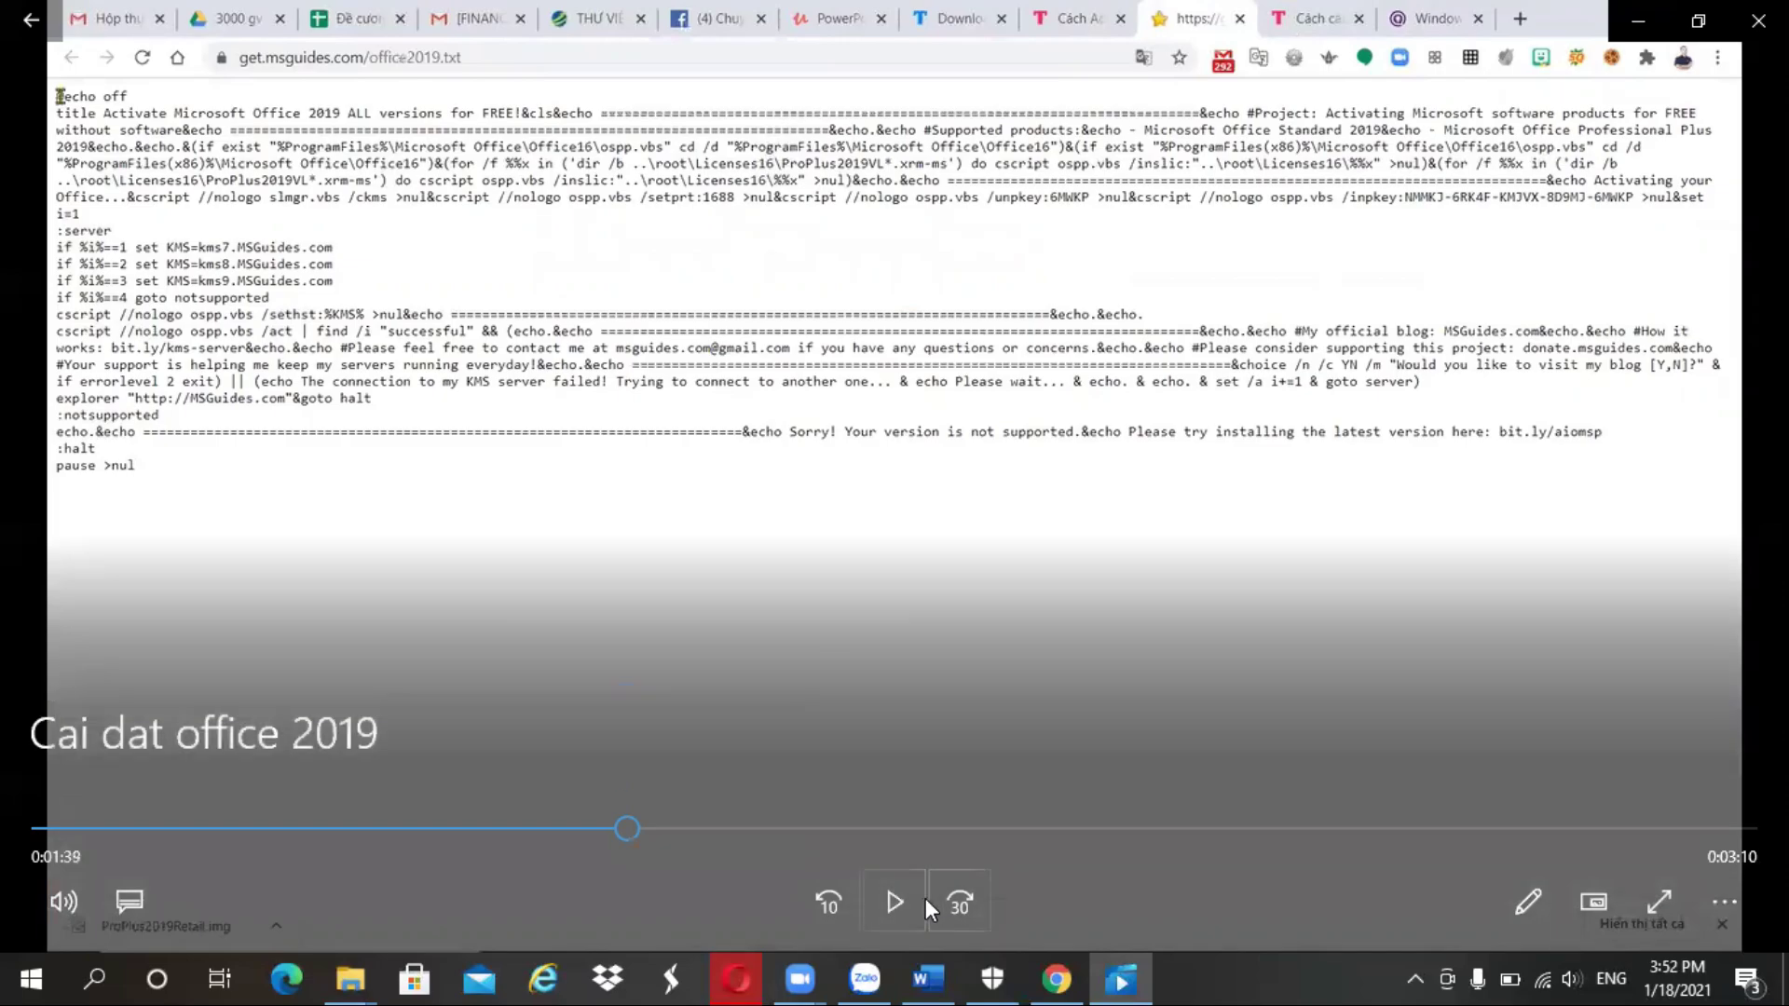
left_click(893, 899)
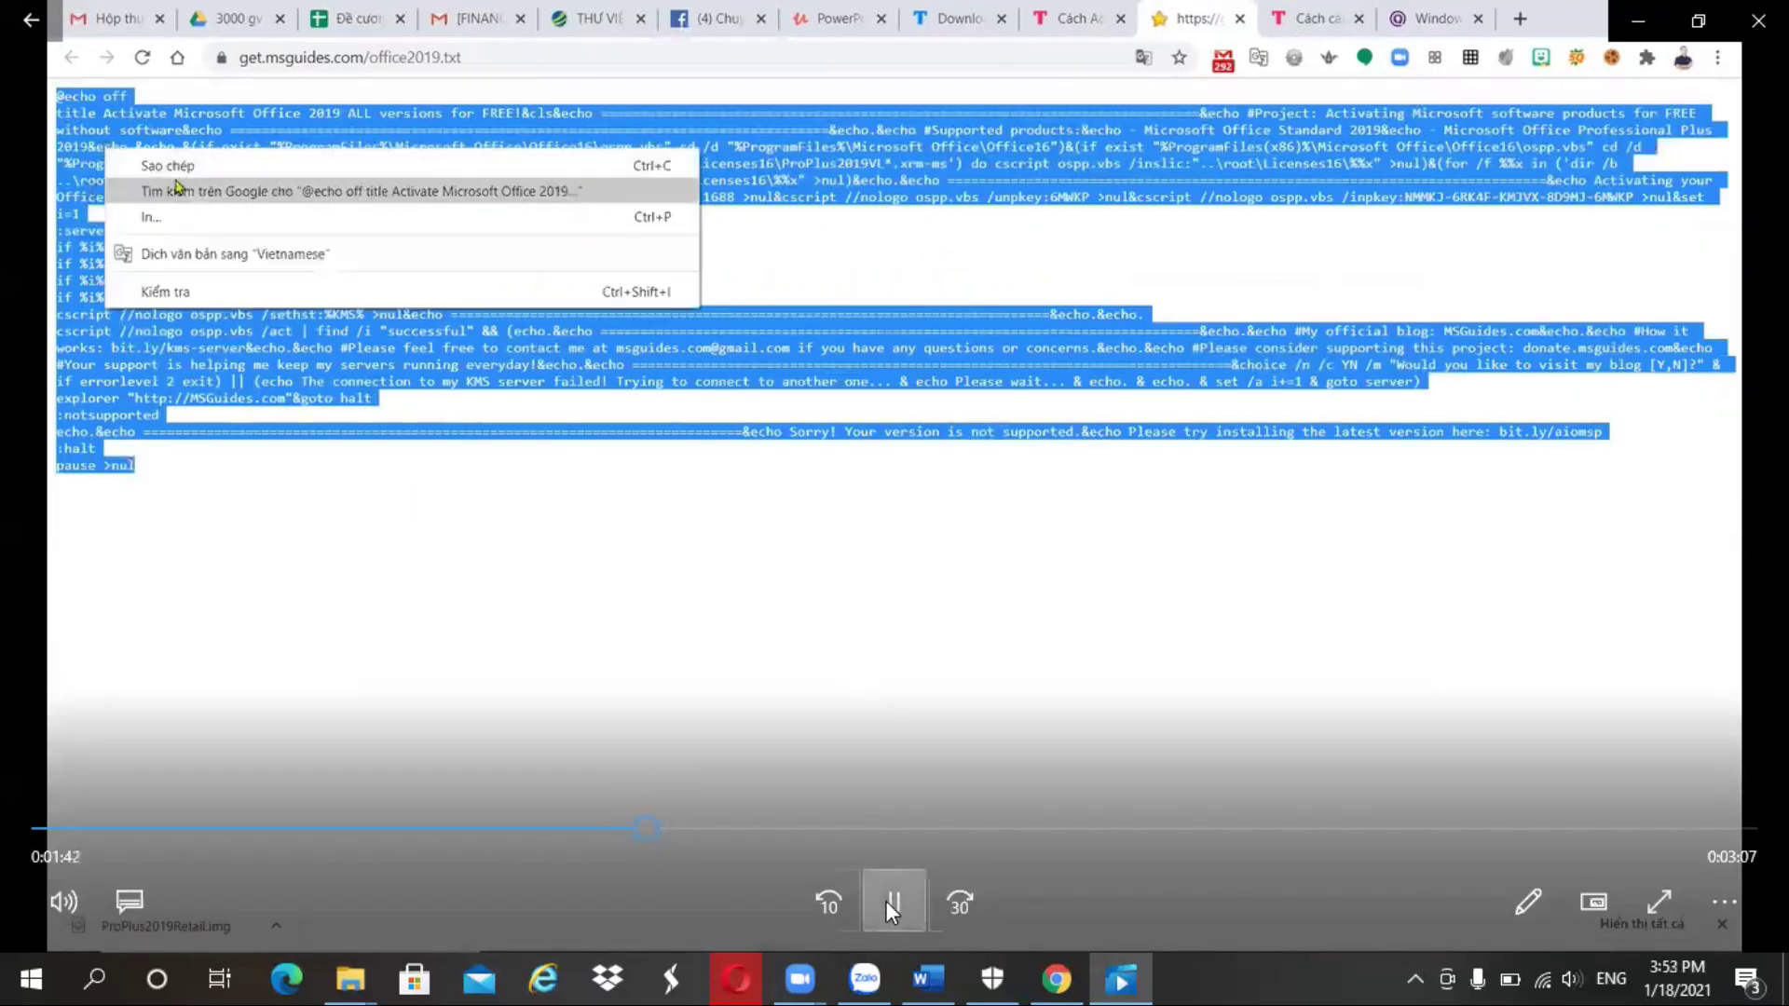
left_click(887, 902)
- Move the video to the creation of a new text document on the desktop, playing it in short stretches to about 1:51
left_click(671, 828)
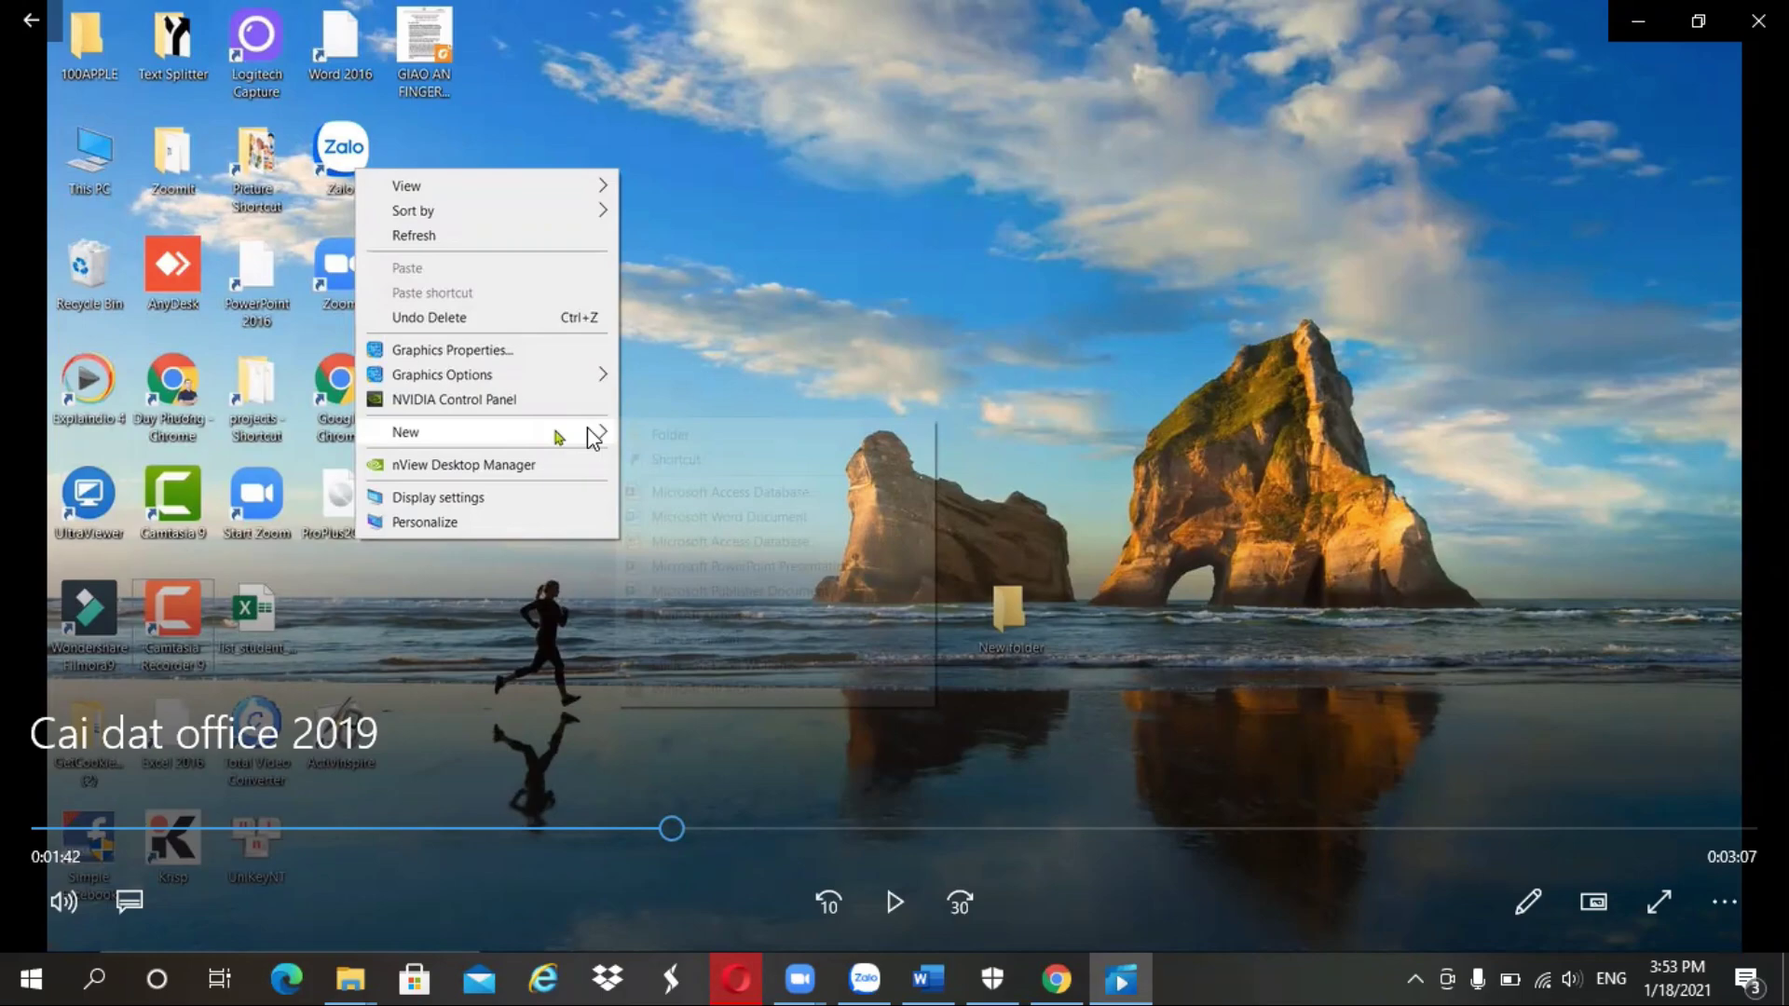
left_click(896, 902)
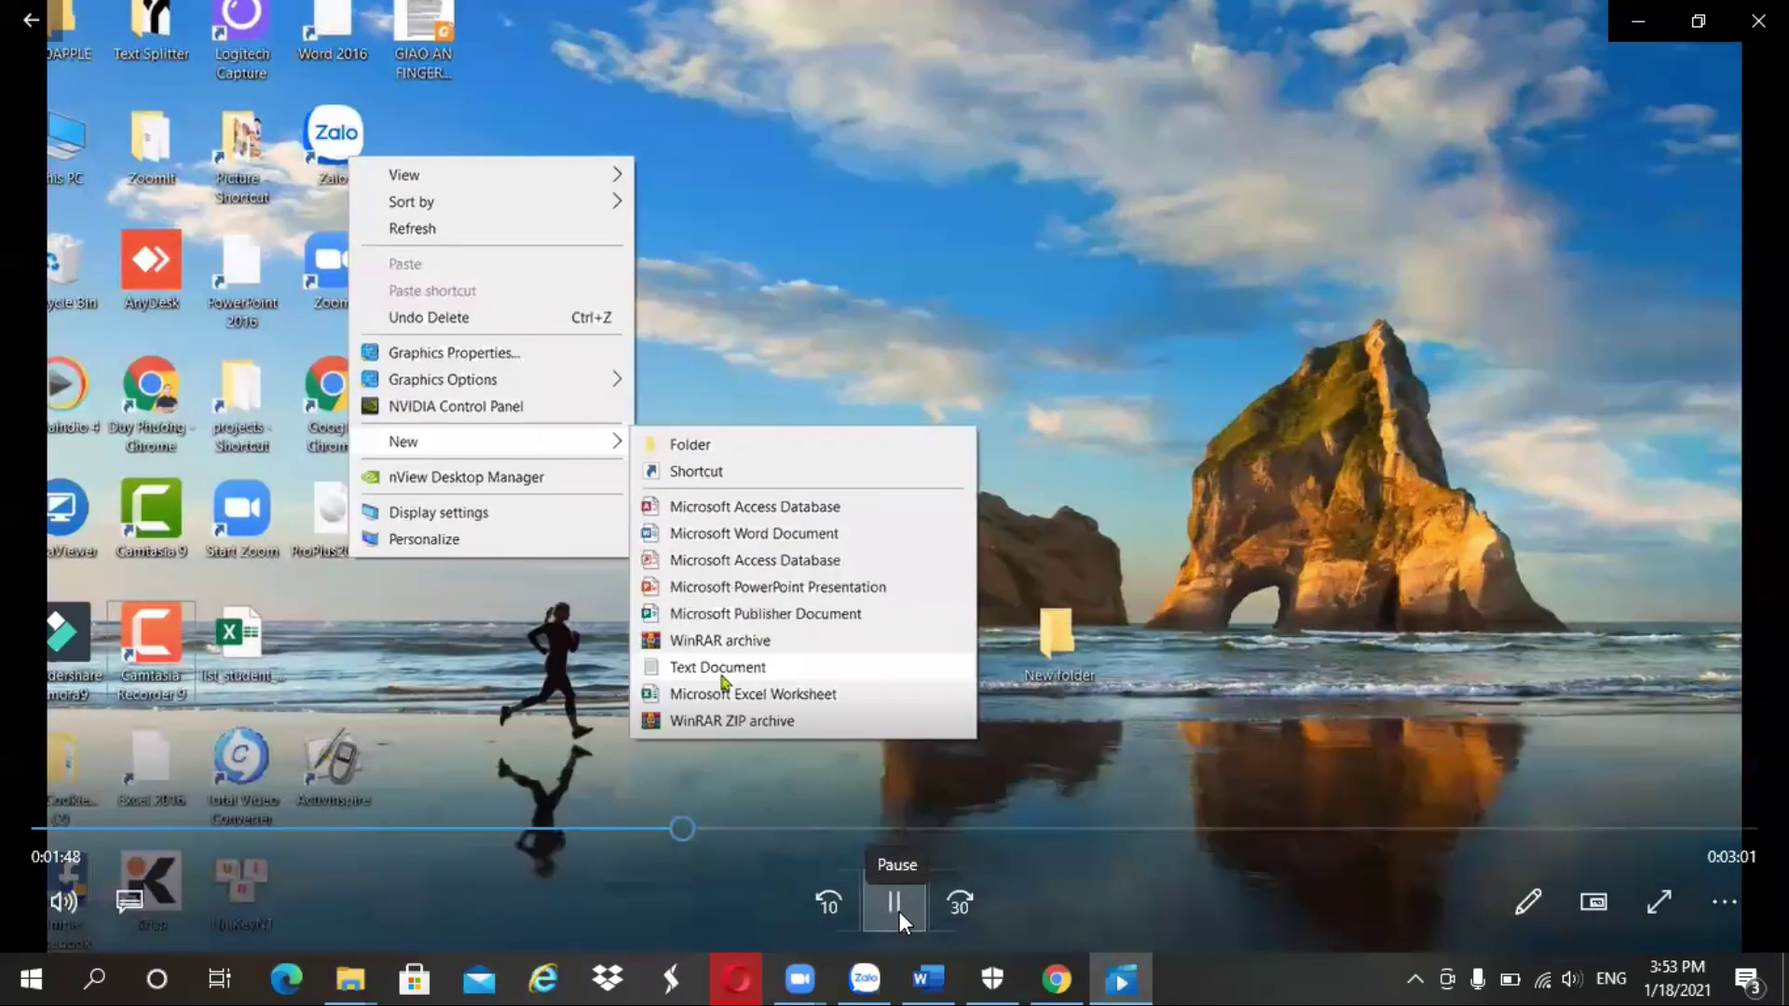
left_click(898, 911)
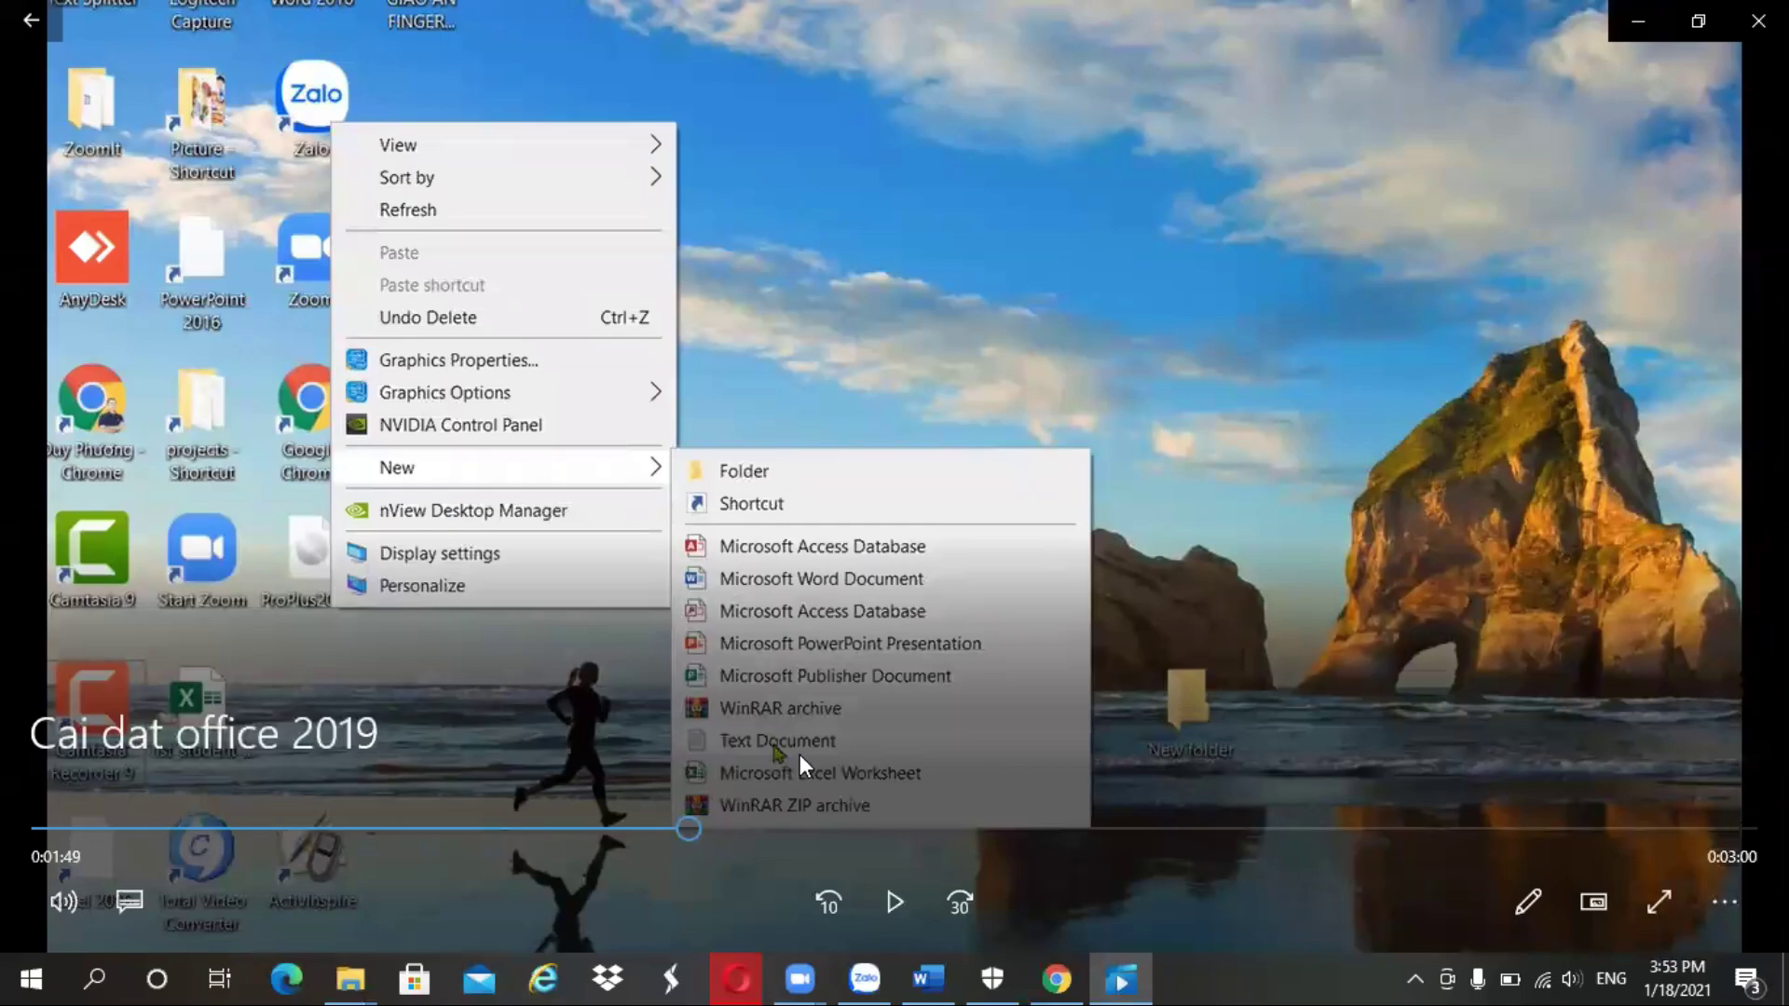
left_click(893, 896)
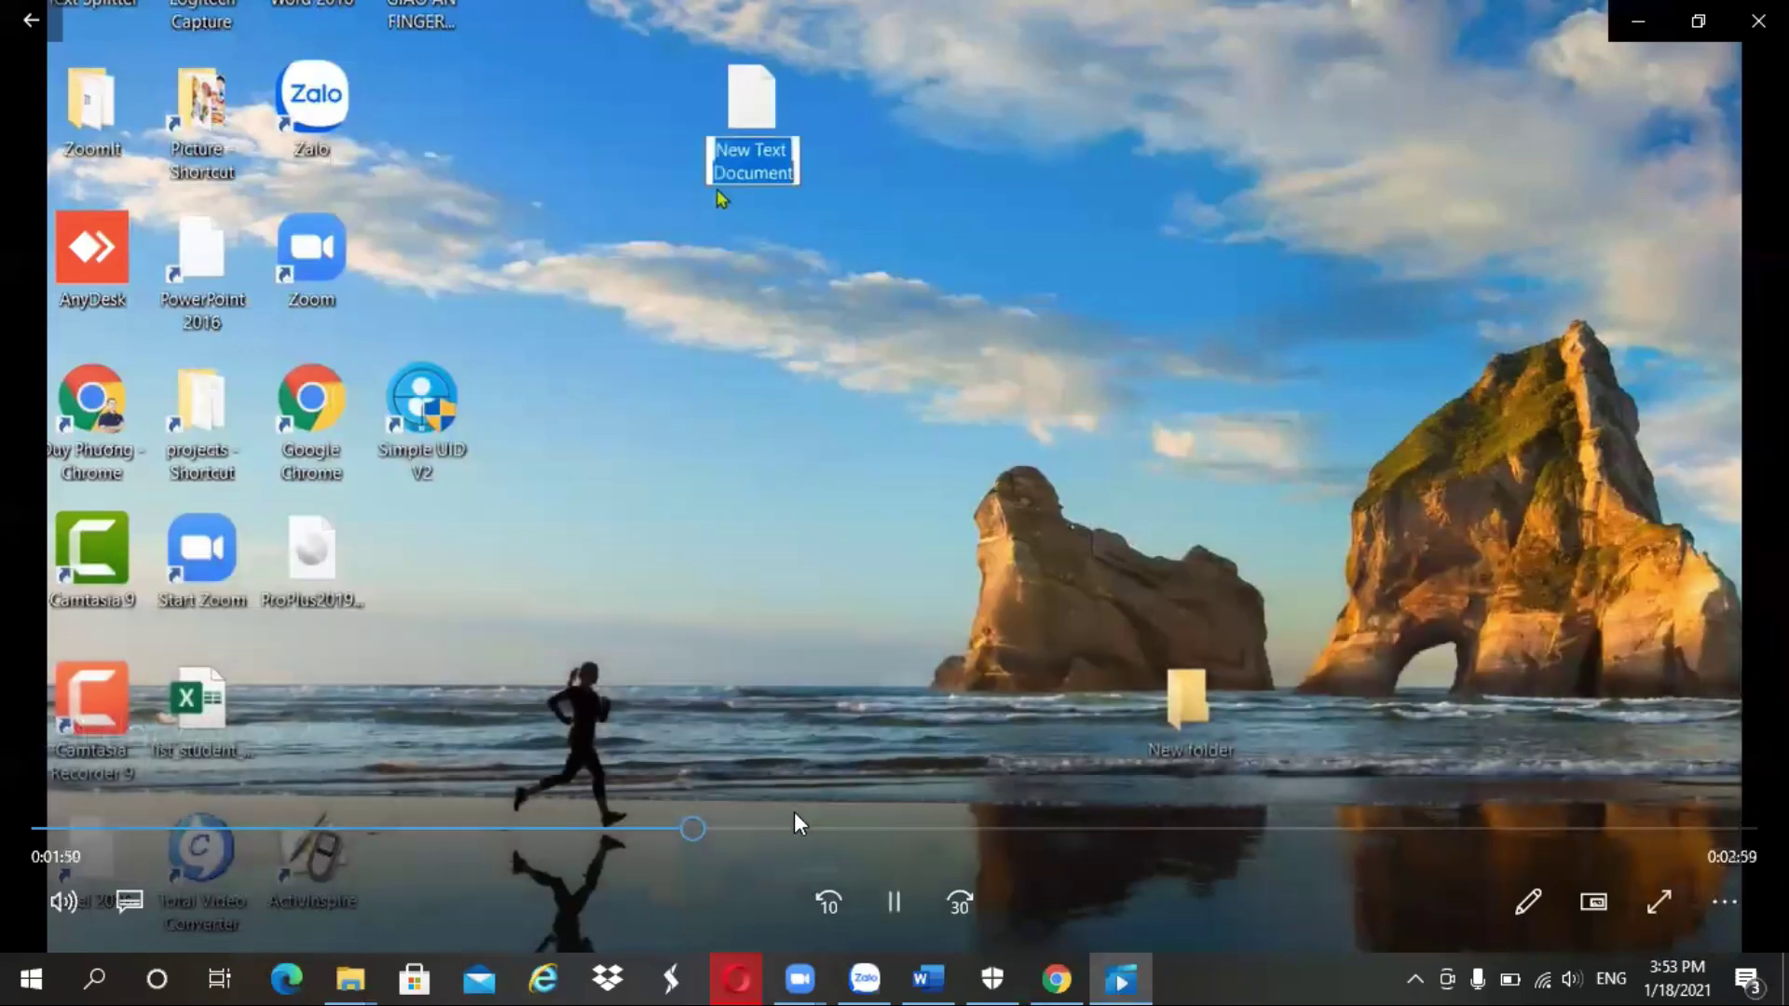
left_click(897, 899)
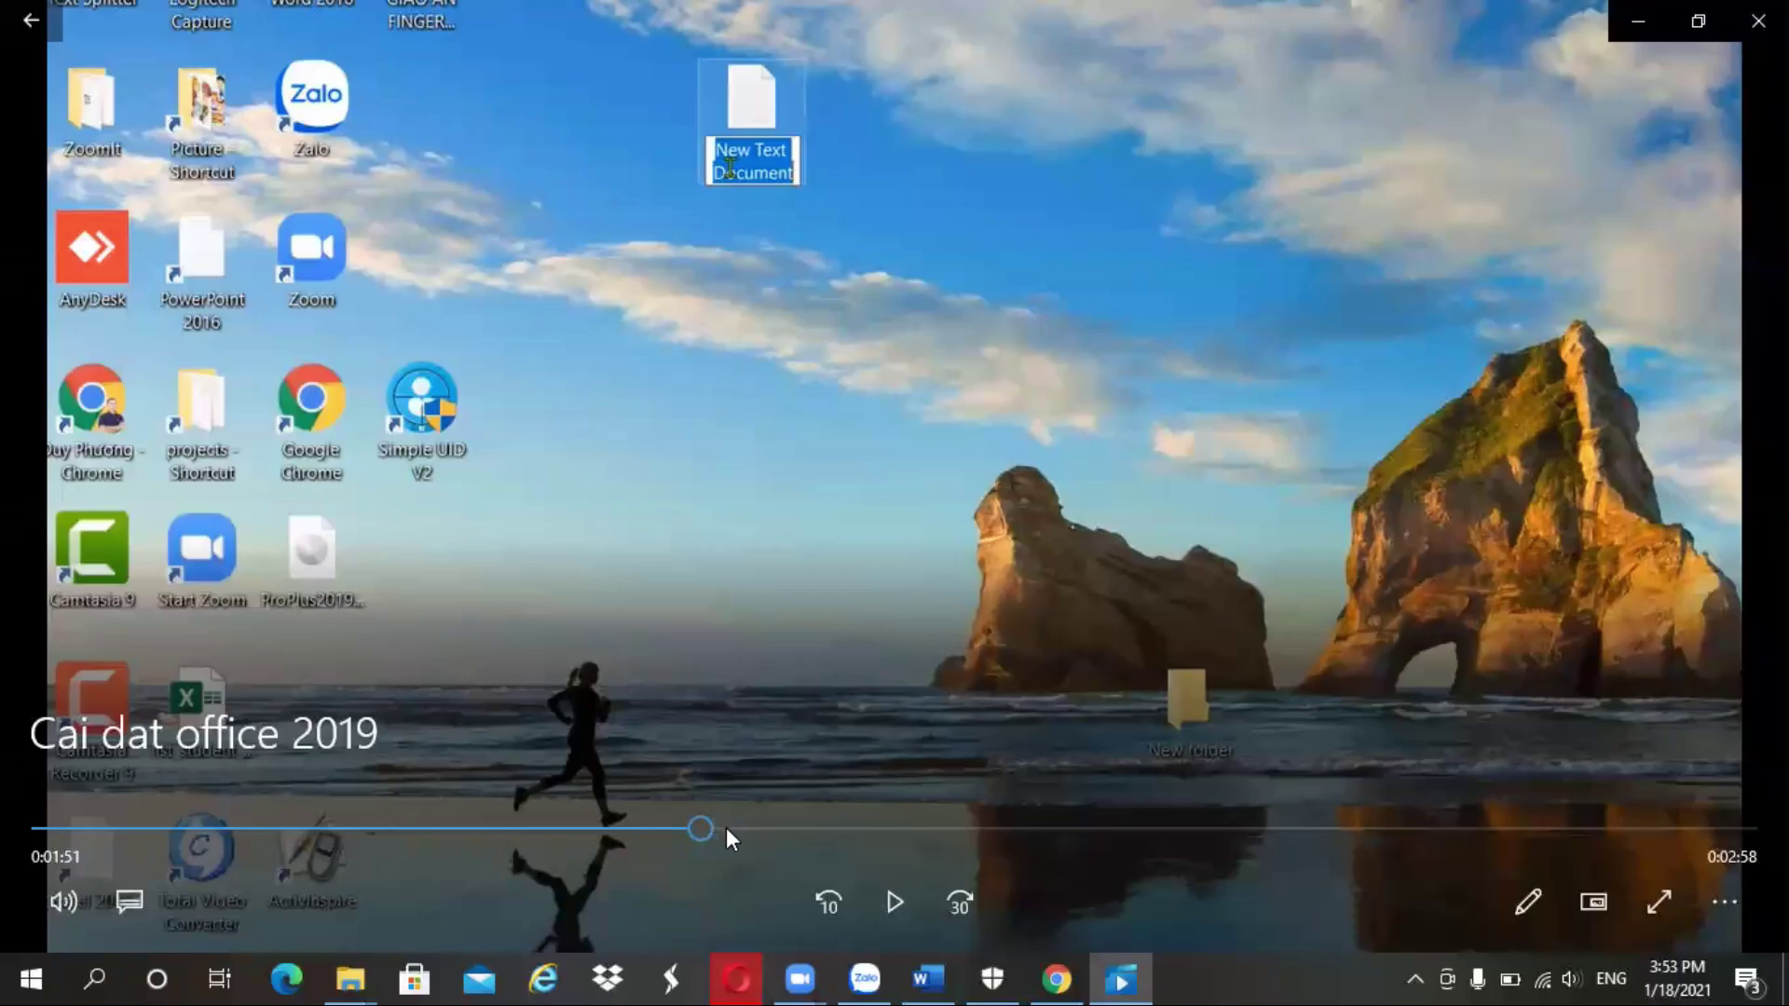
- Play on to the script pasted into Notepad, pause at about 1:57, and resume playback
left_click(896, 904)
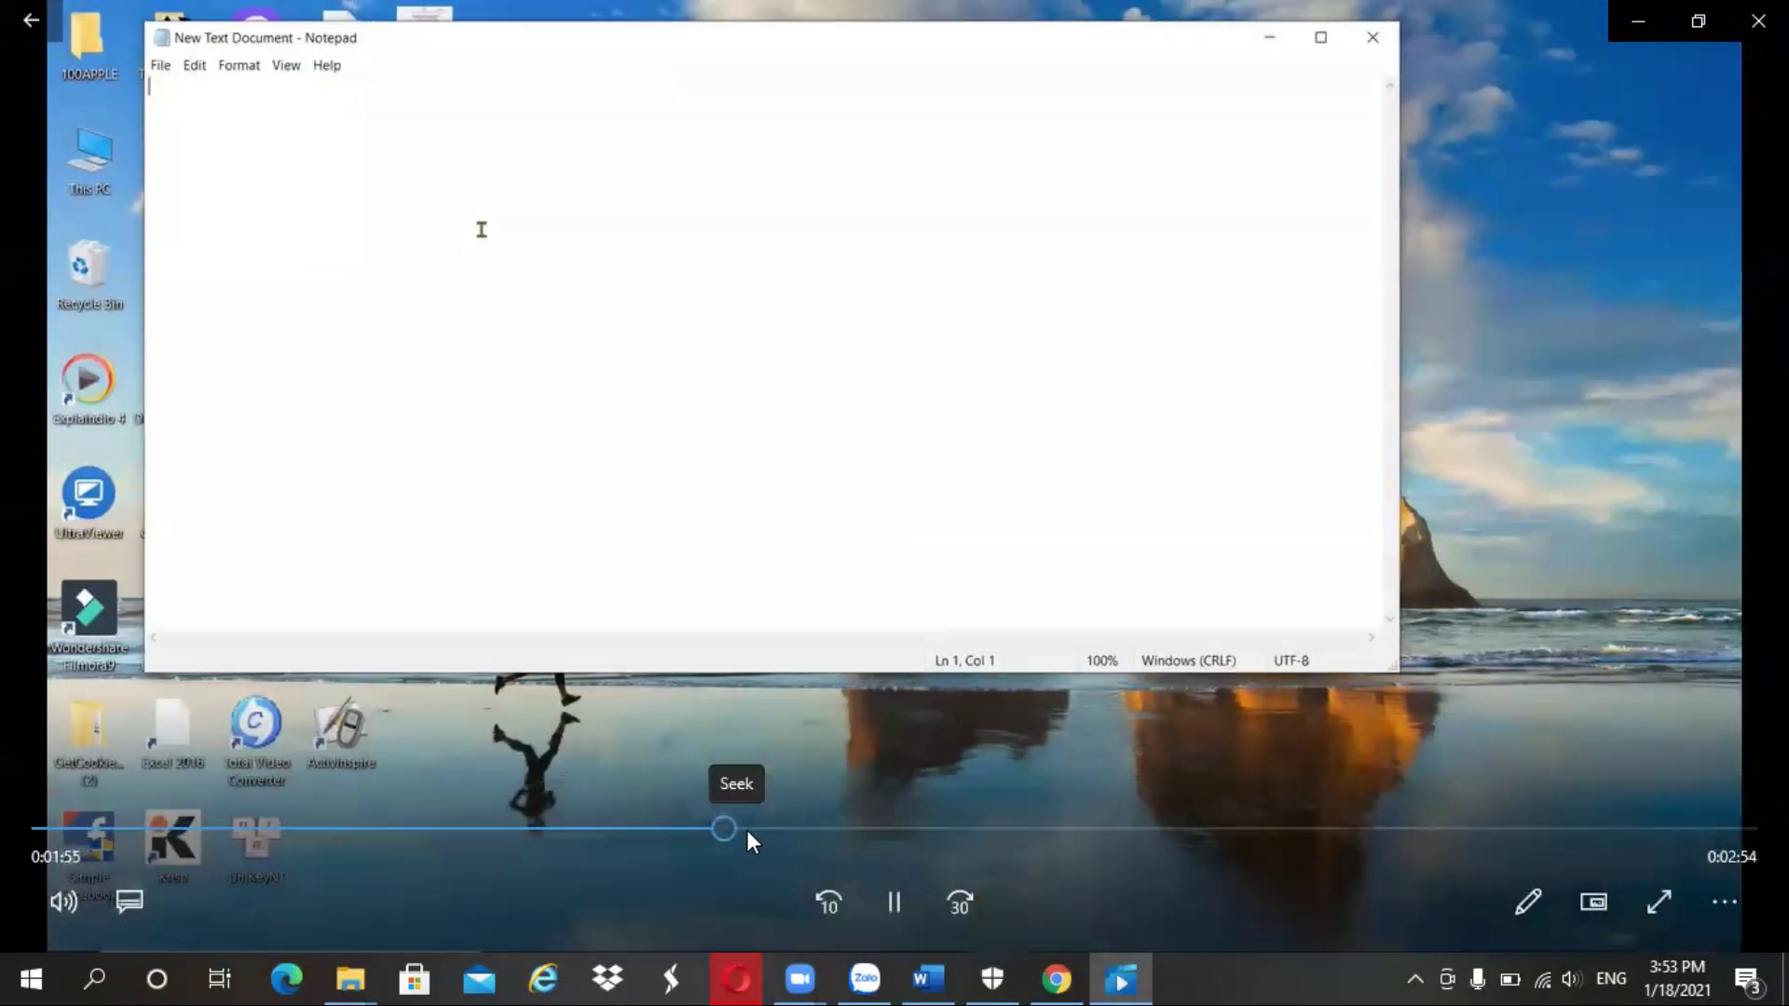
left_click(896, 900)
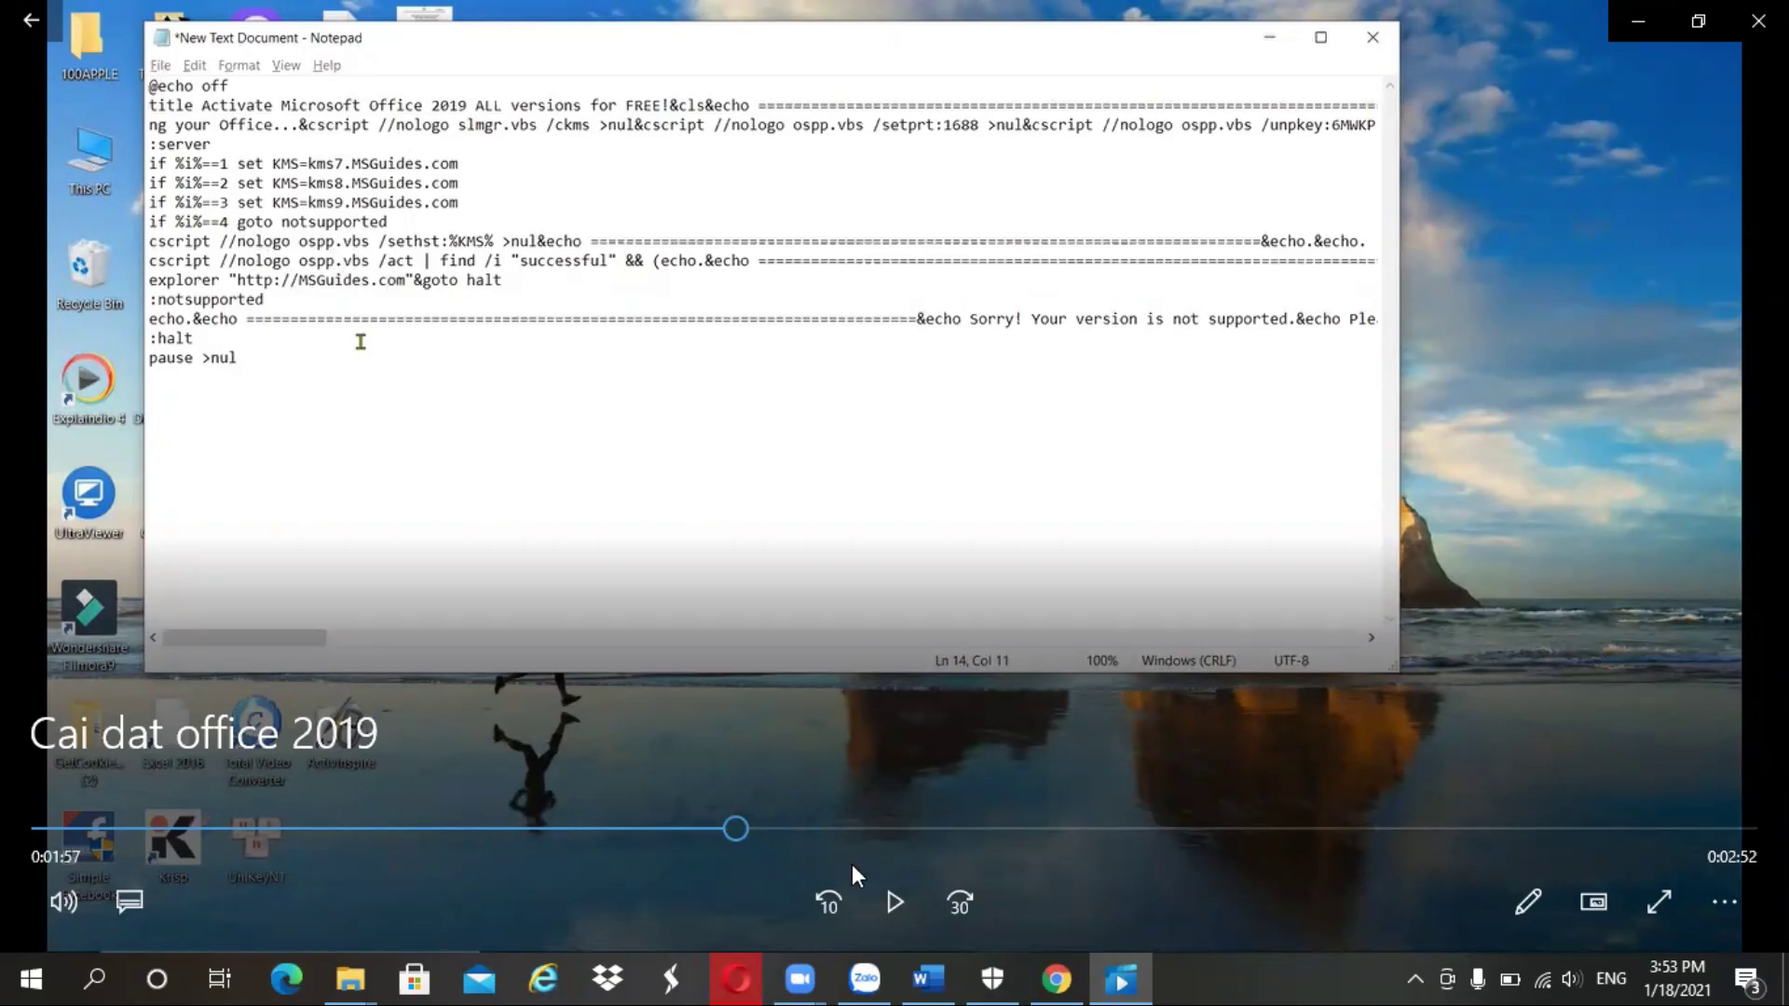
left_click(897, 903)
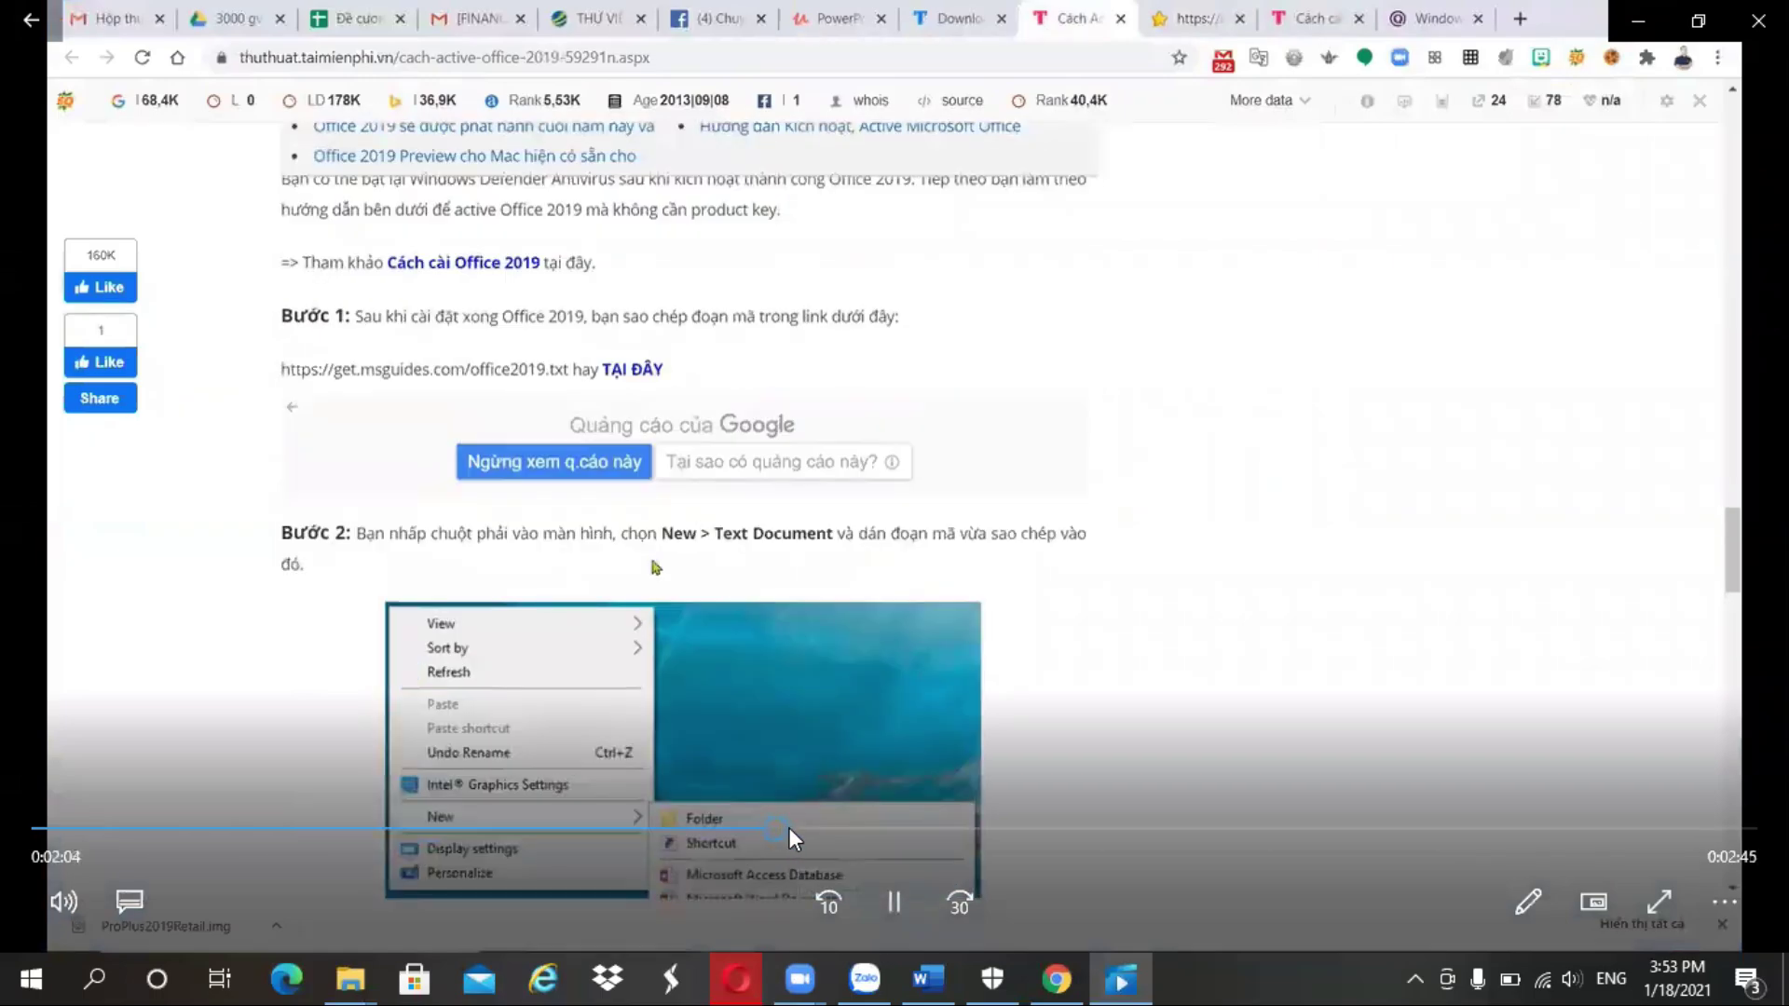
- Skip the video to the Bước 3 instruction about saving the file as Office2019.cmd, pause at about 2:15, and resume
left_click_drag(790, 828, 833, 830)
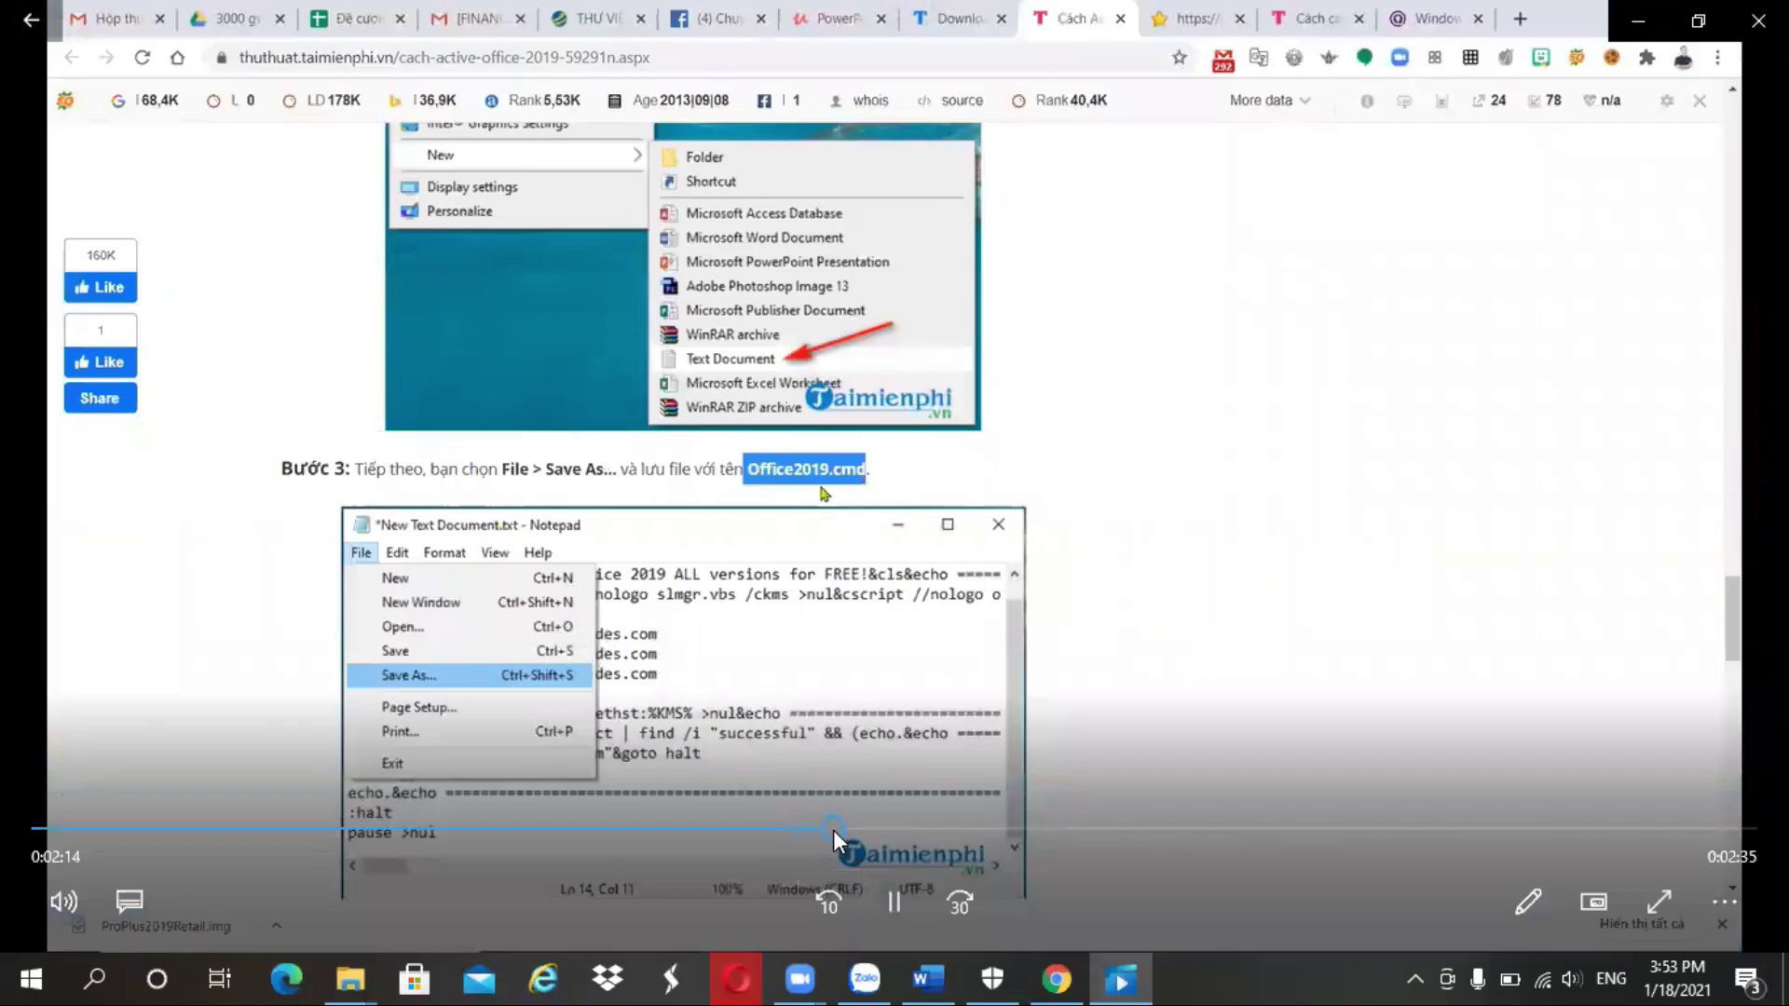
left_click(892, 902)
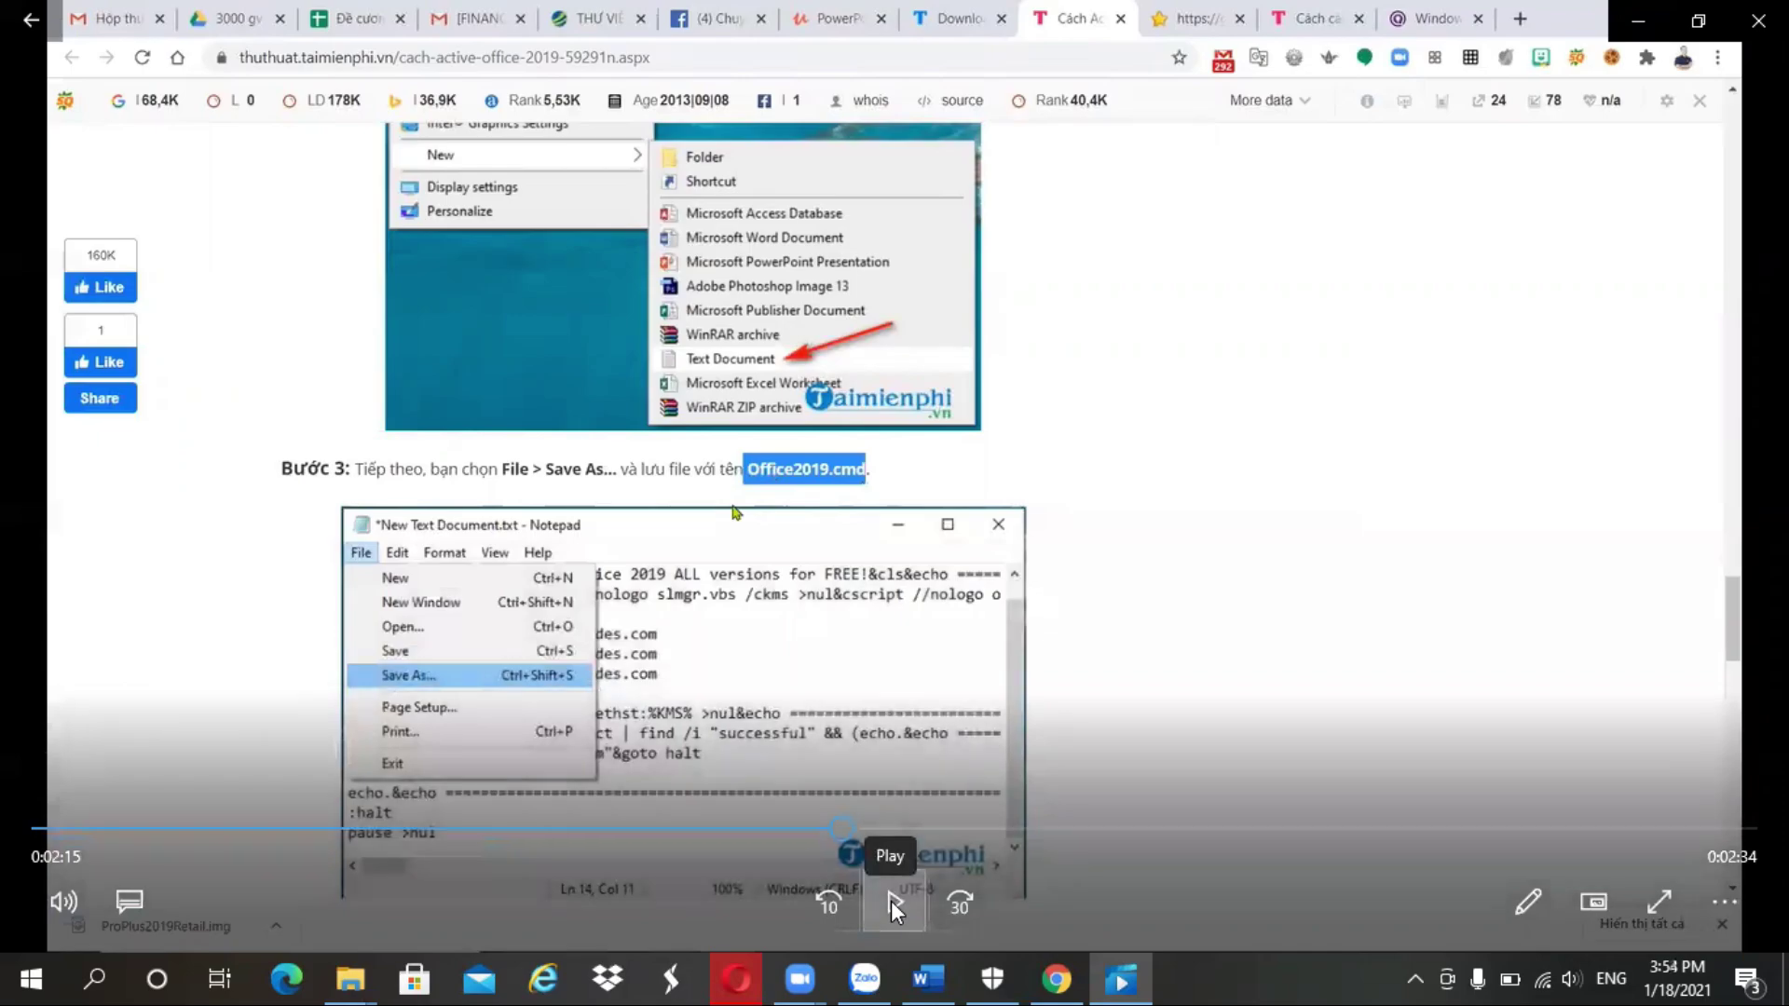
left_click(891, 902)
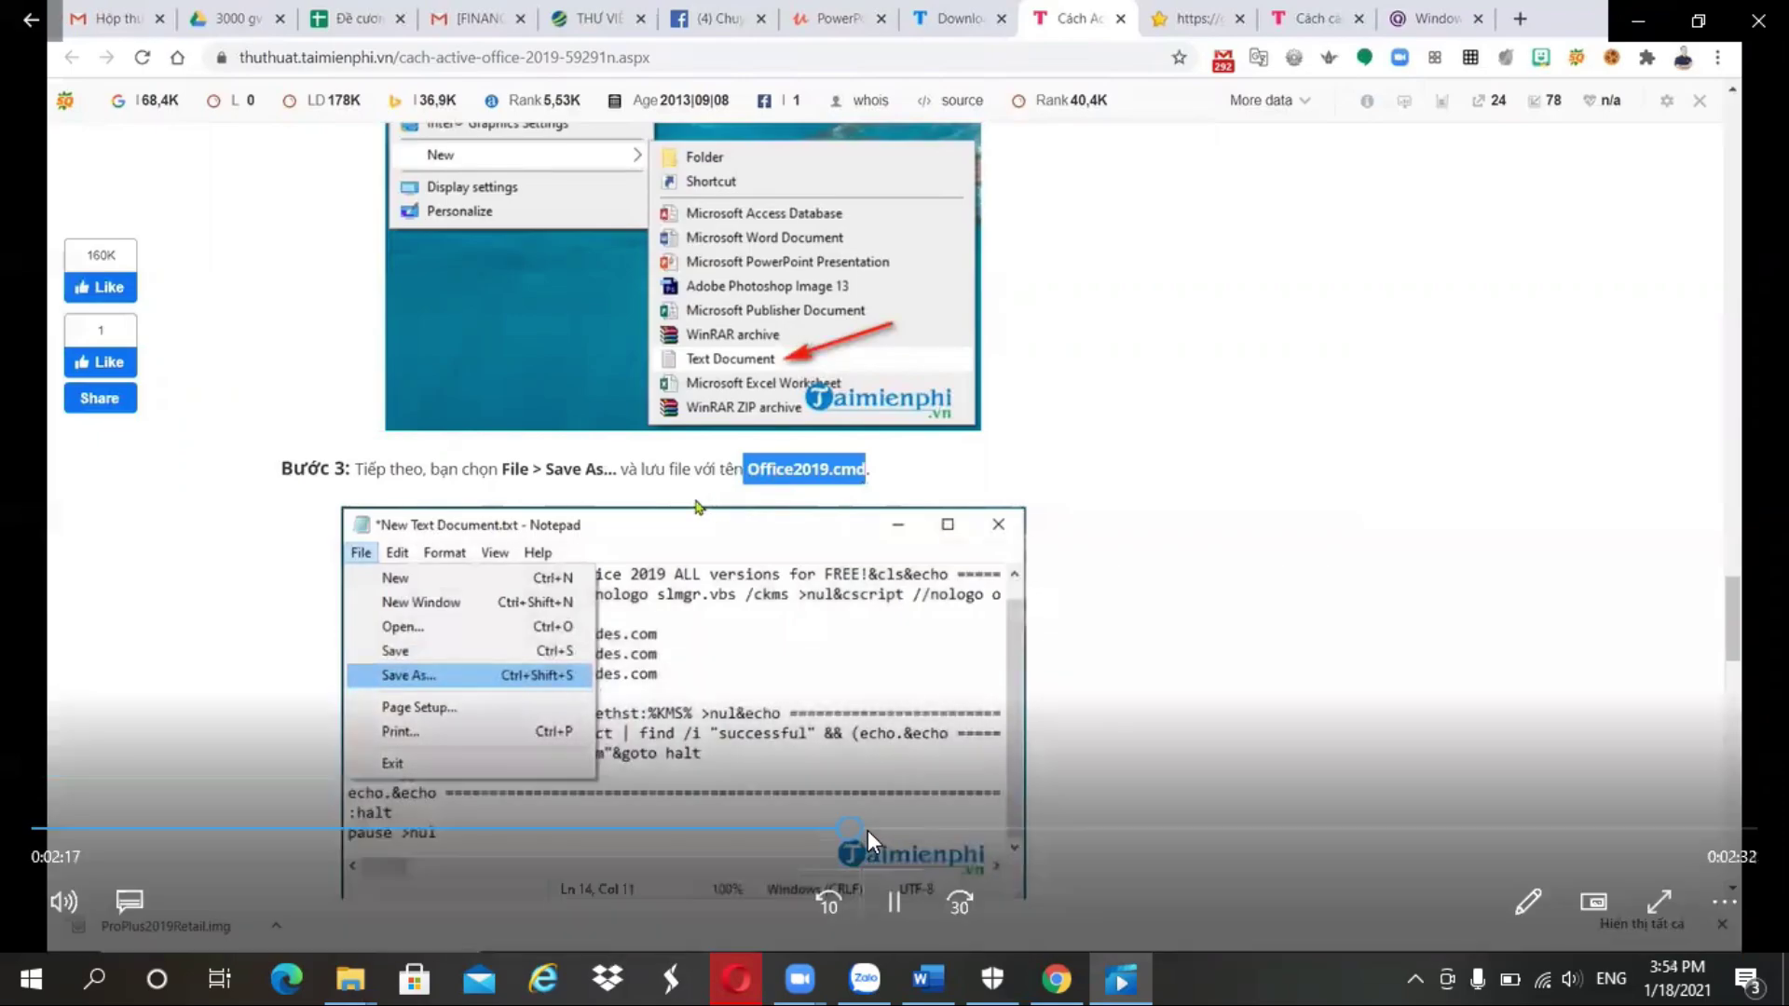
- Skip the video past the Save As dialog to about 2:43, pause briefly, and resume playback
left_click_drag(868, 830, 971, 825)
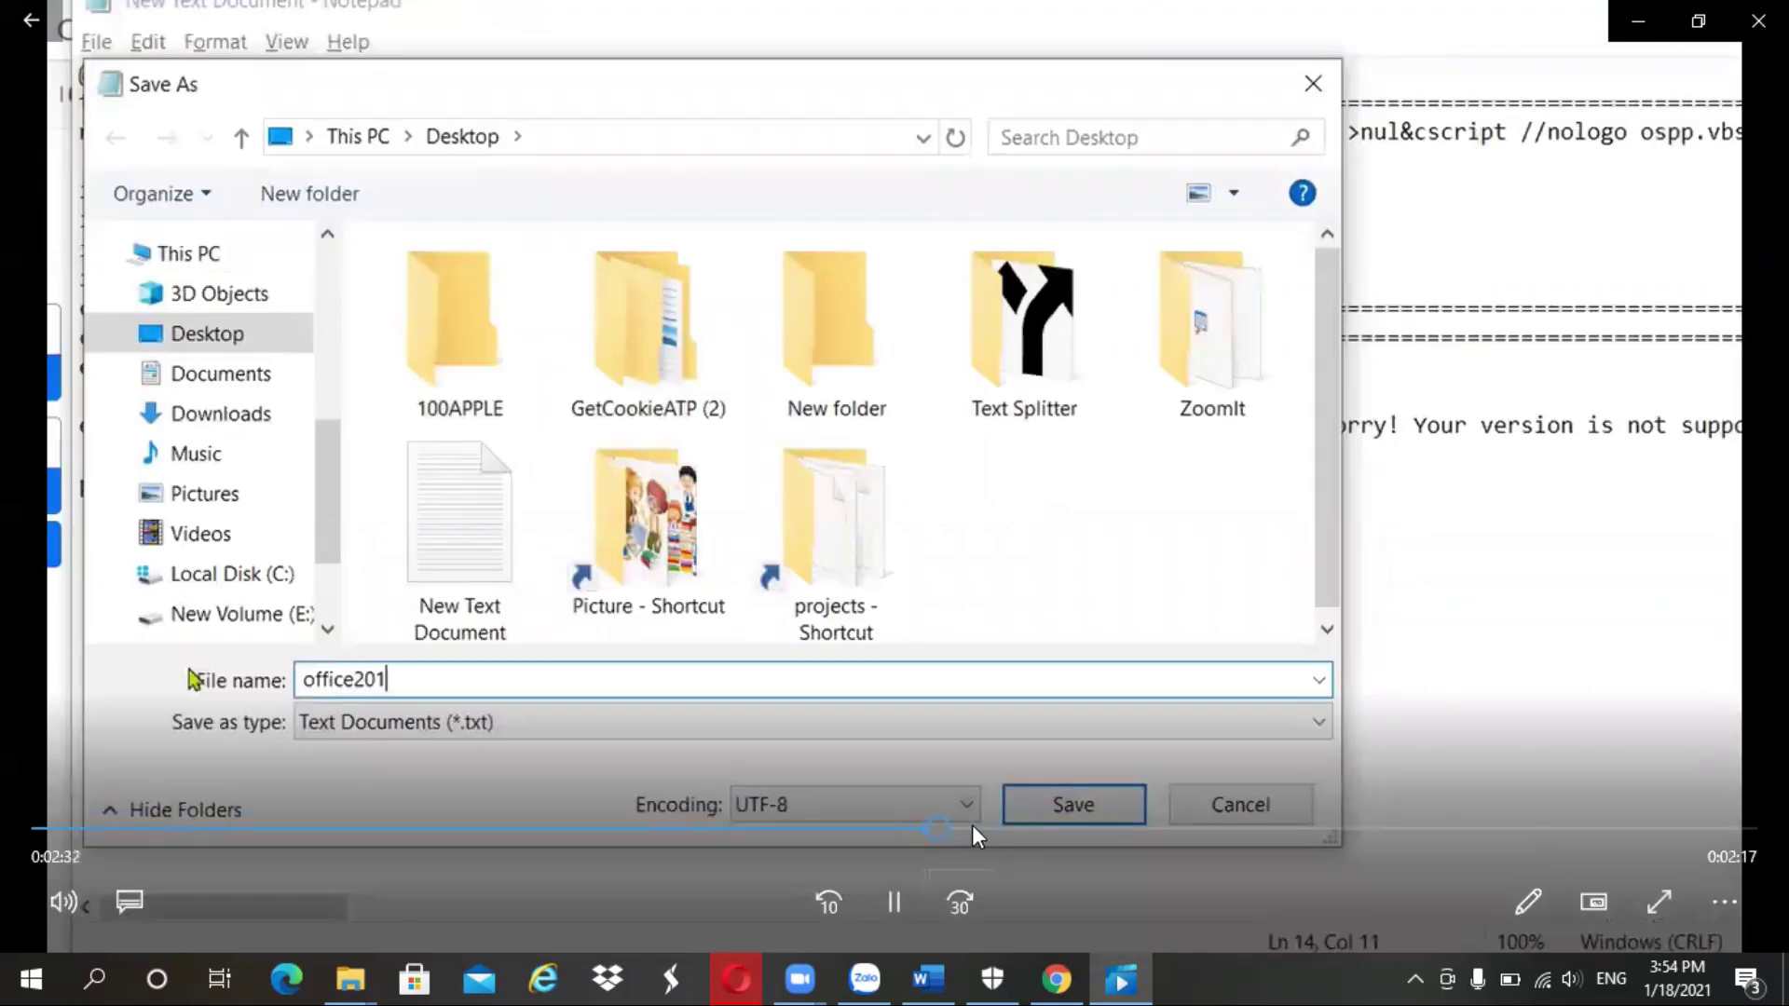
left_click(1004, 827)
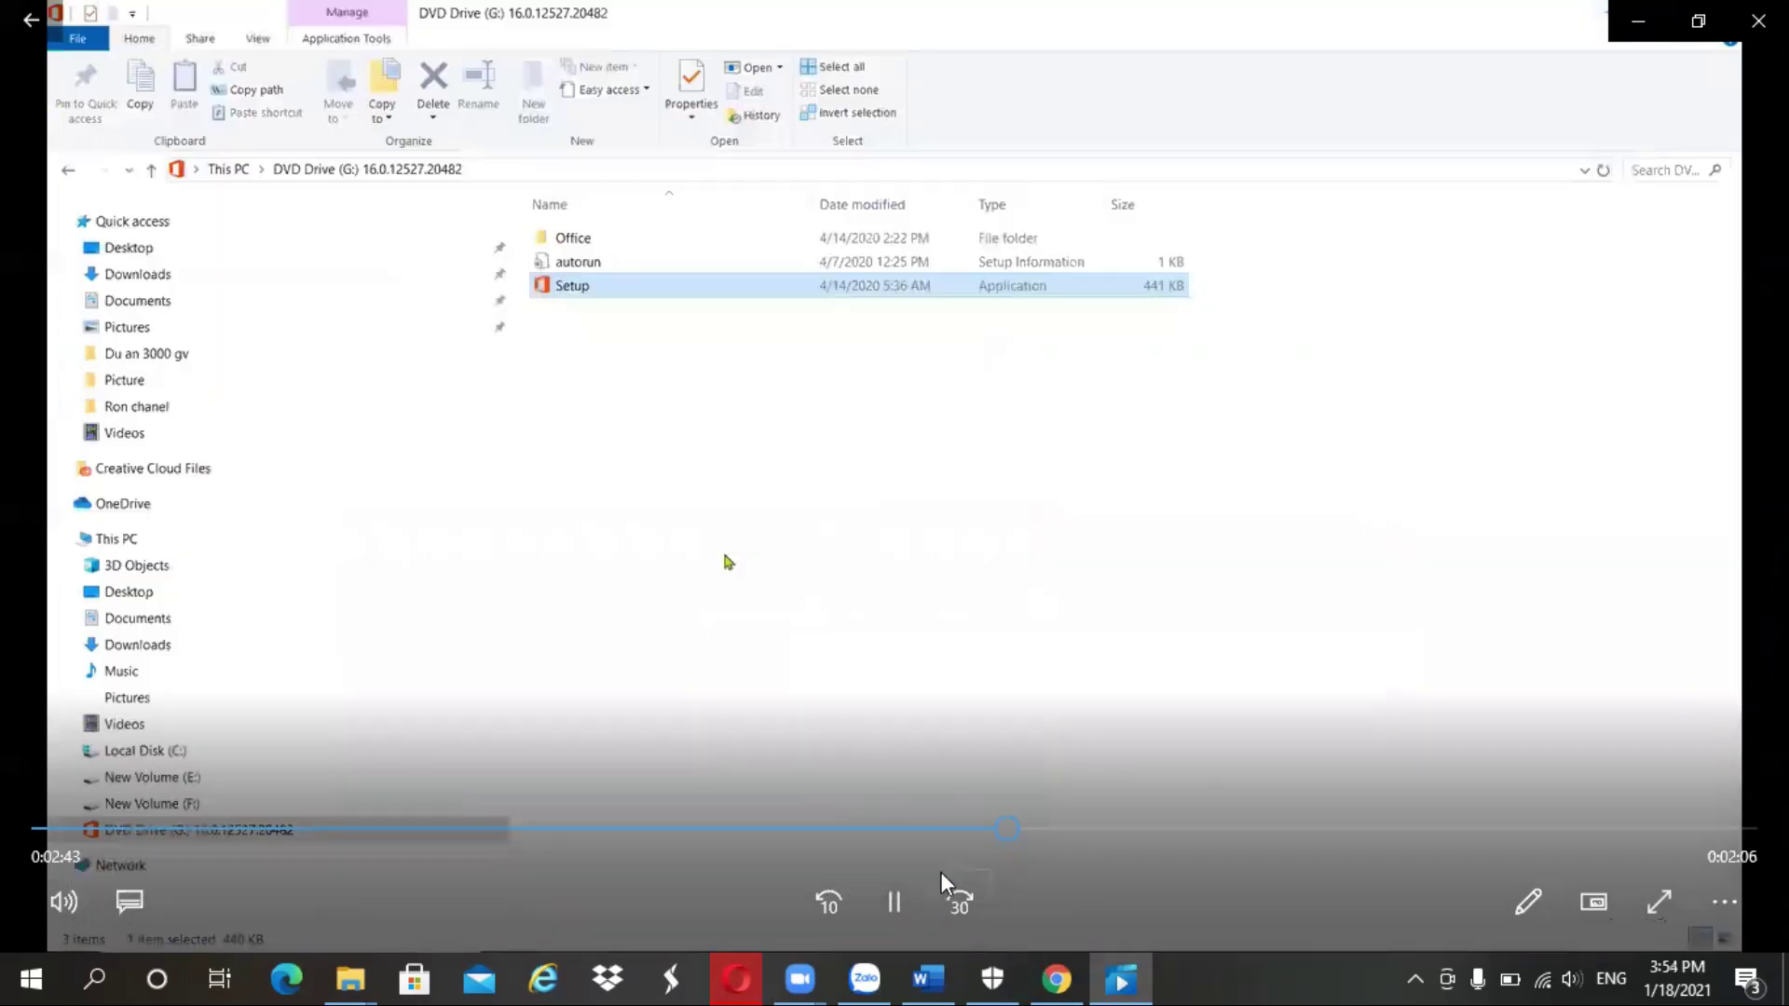
left_click(891, 900)
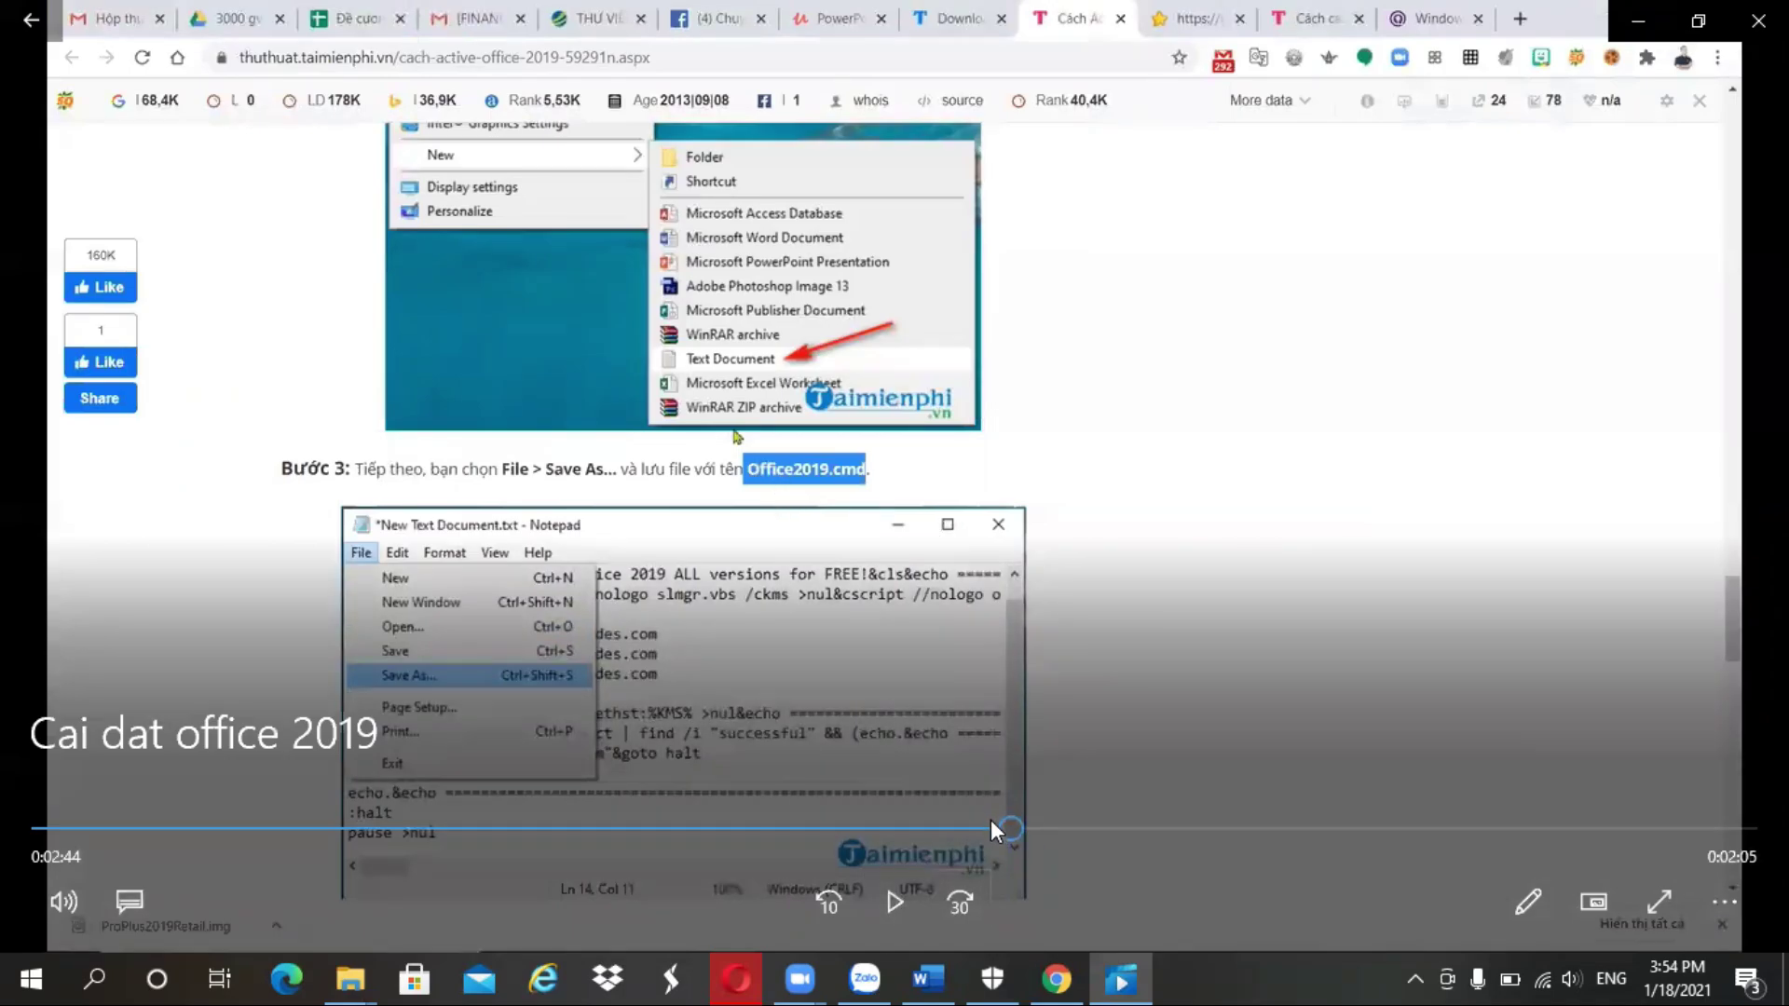
left_click(892, 897)
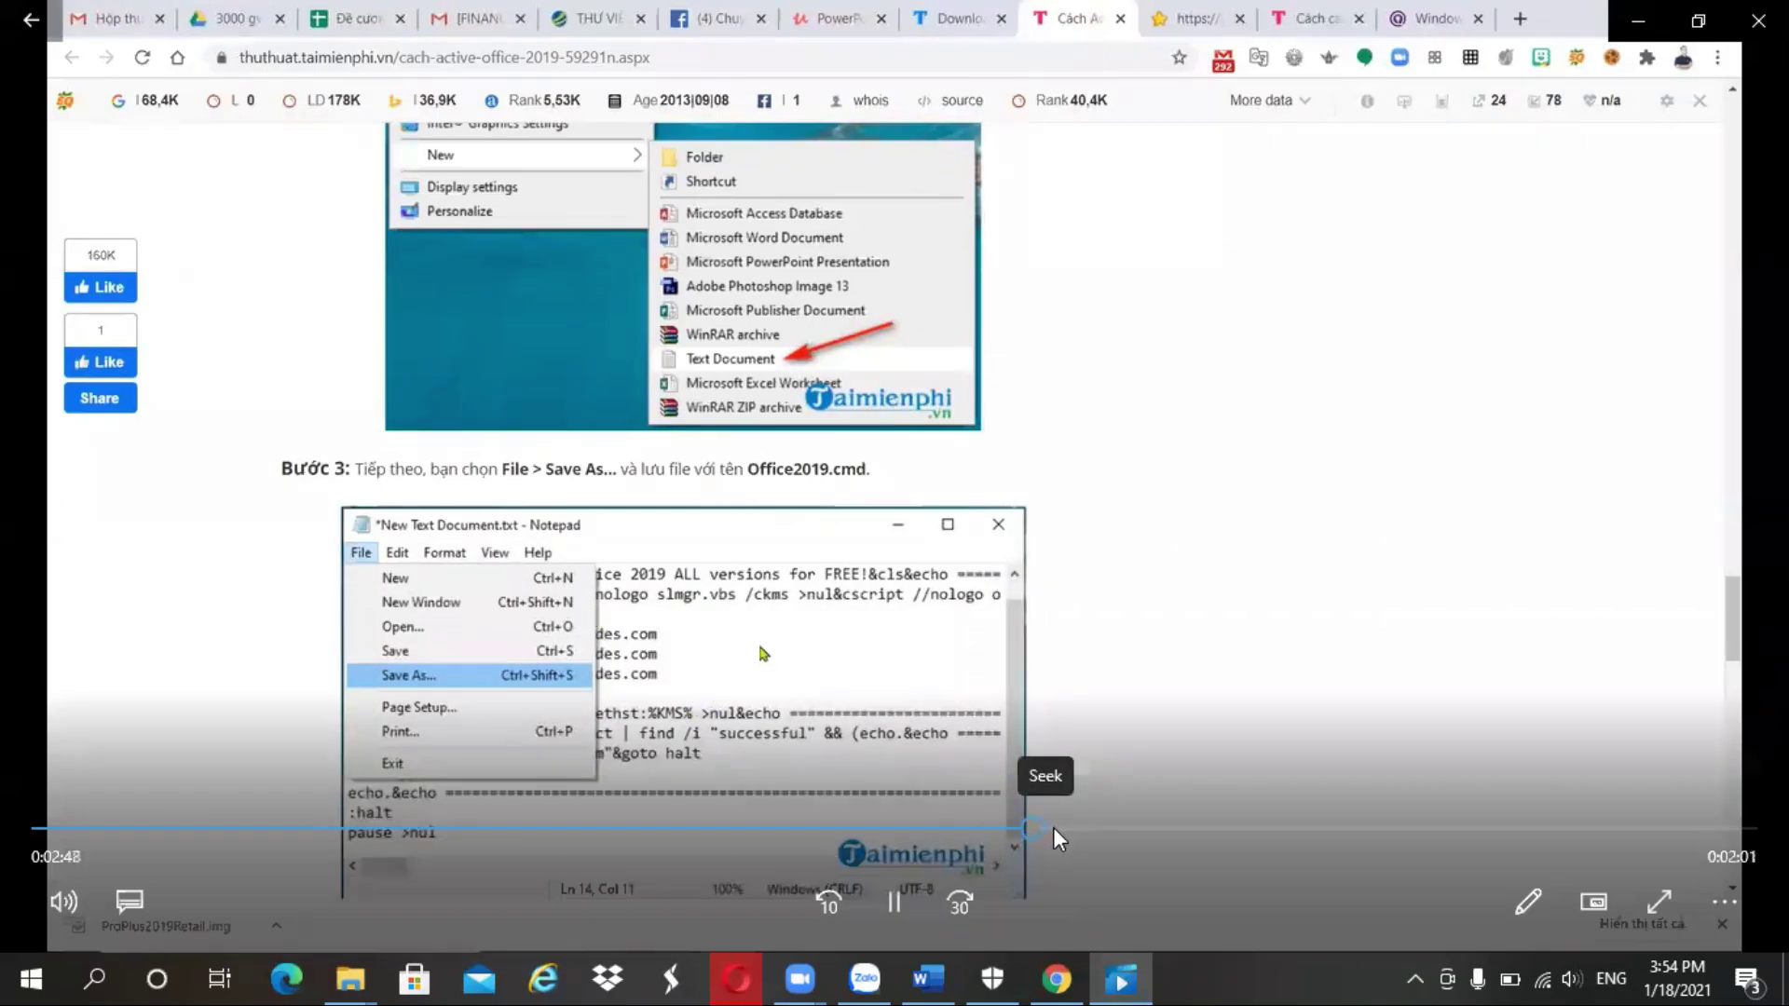
- Skip to Bước 4 about running Office2019.cmd as administrator, pause at about 2:53, and briefly view it in full screen
left_click(1054, 827)
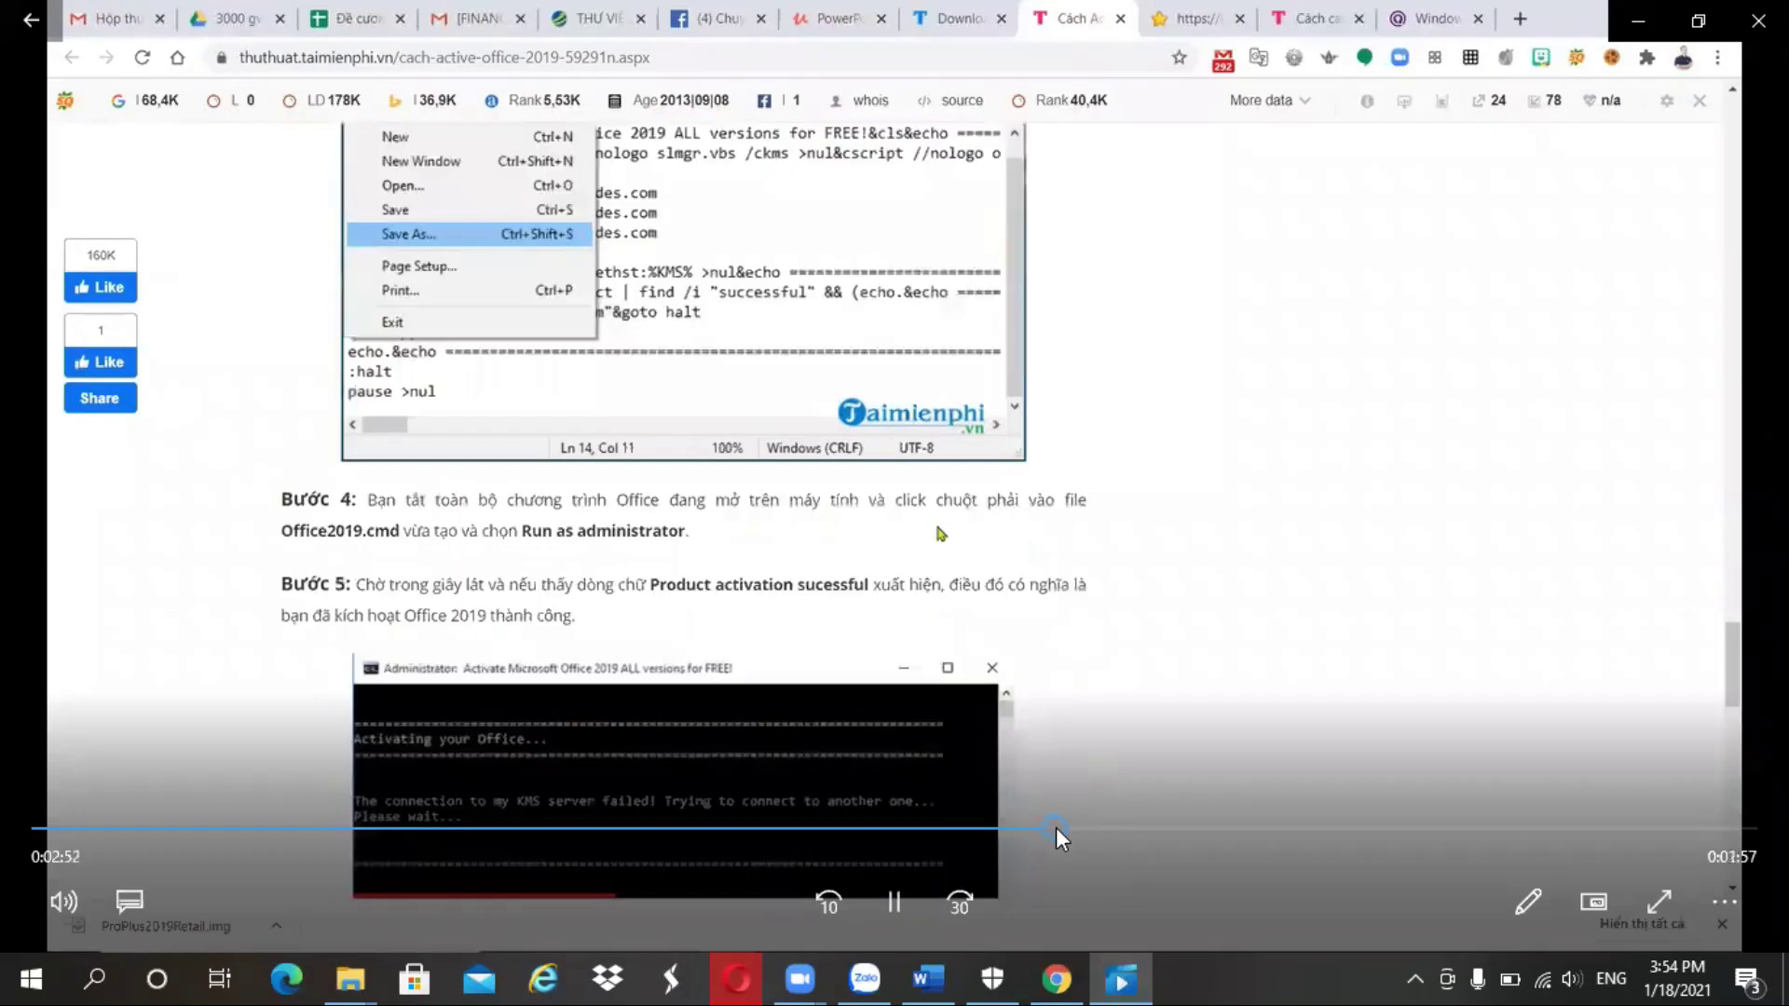
left_click(886, 898)
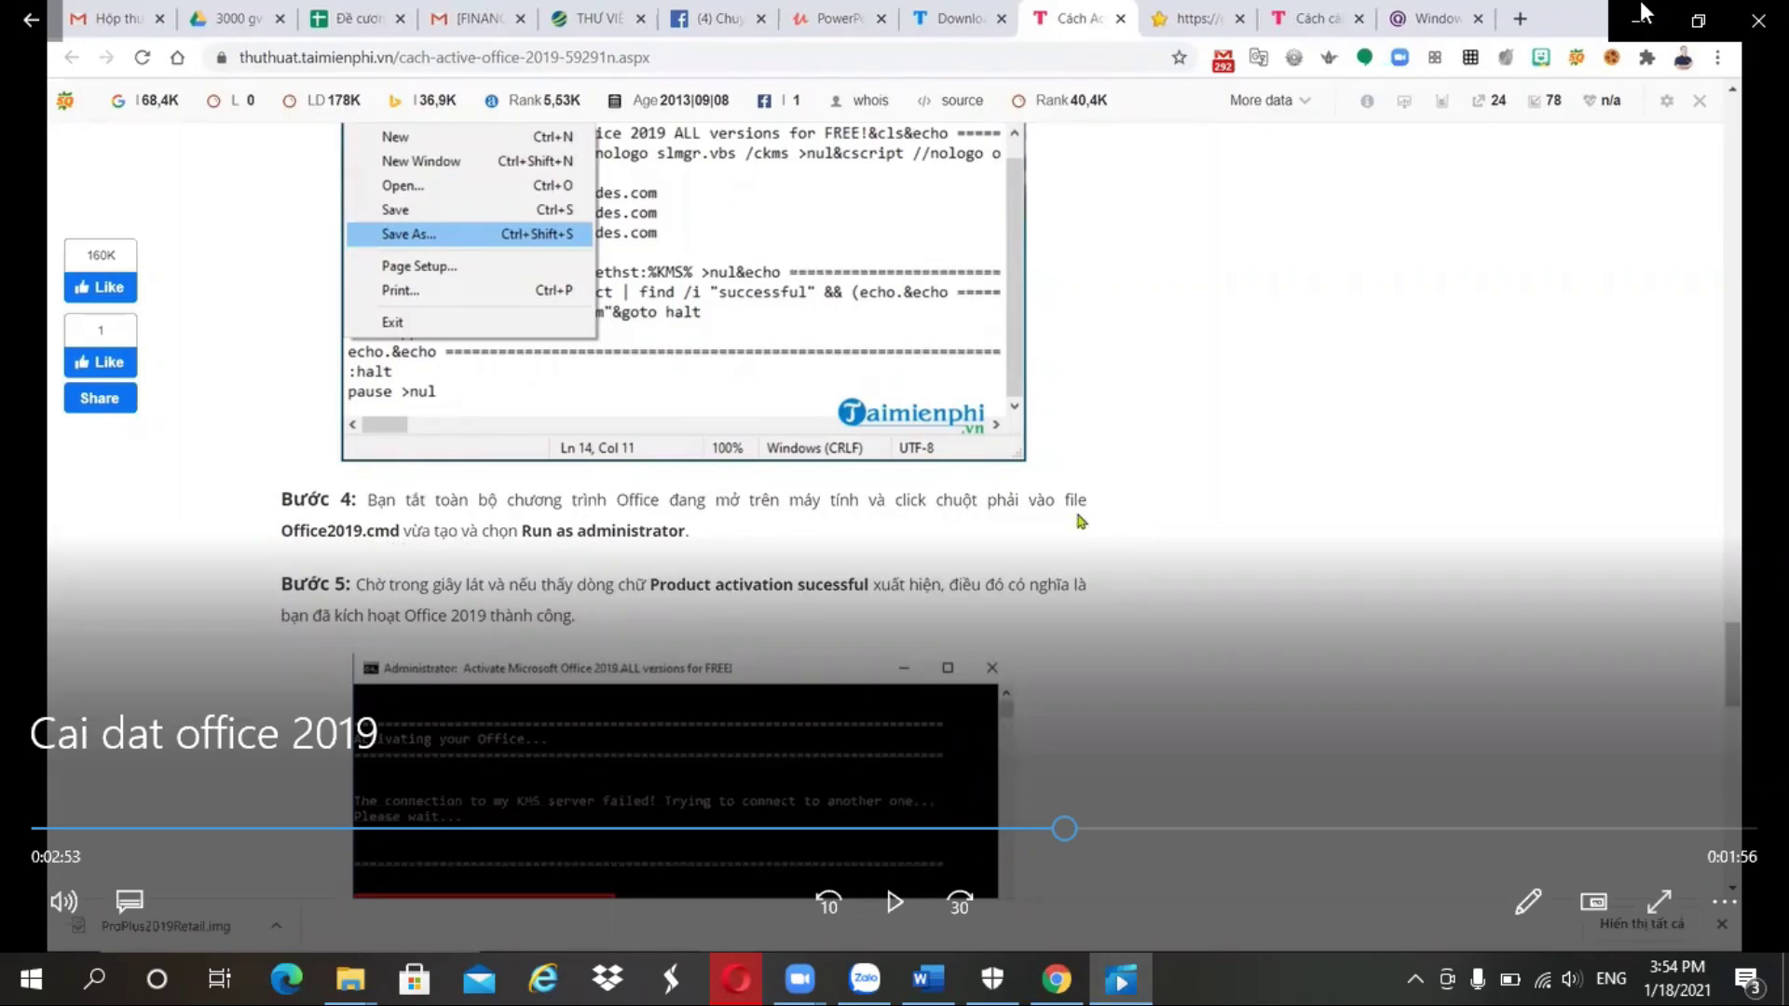
left_click(1660, 903)
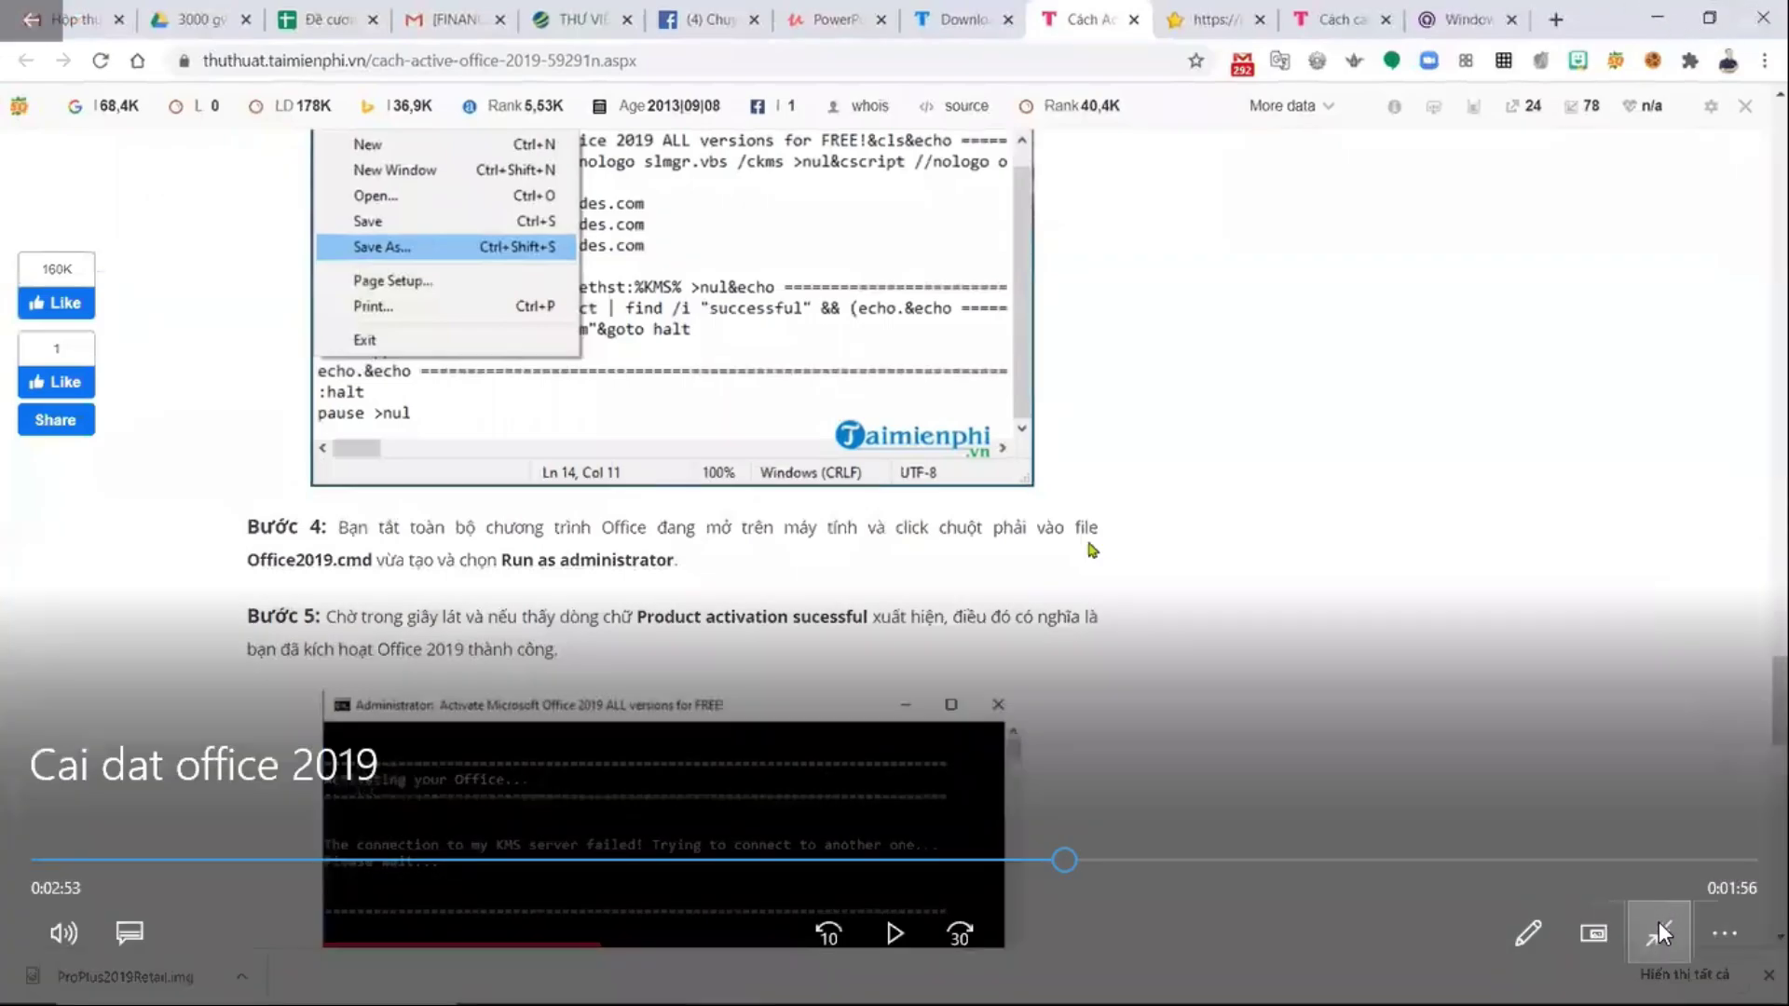
left_click(1656, 931)
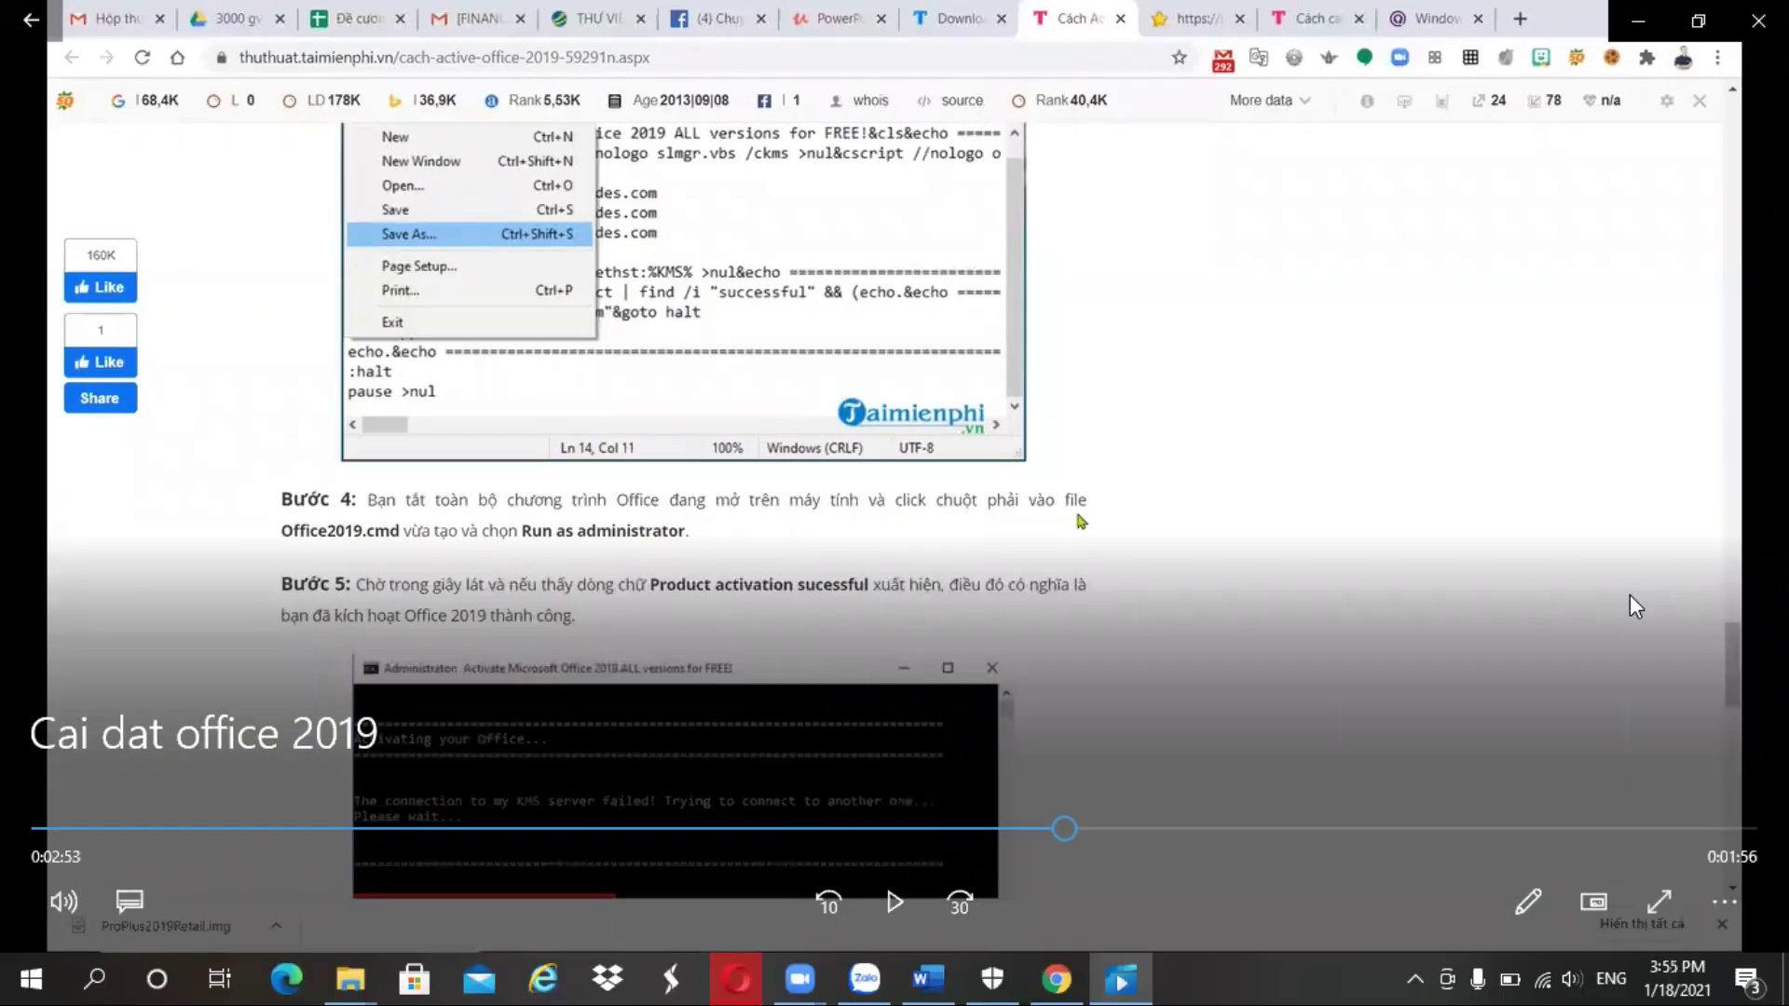
- Minimize the open windows and show the Run as administrator option for the Office2019 file on the desktop, without running it
left_click(1645, 22)
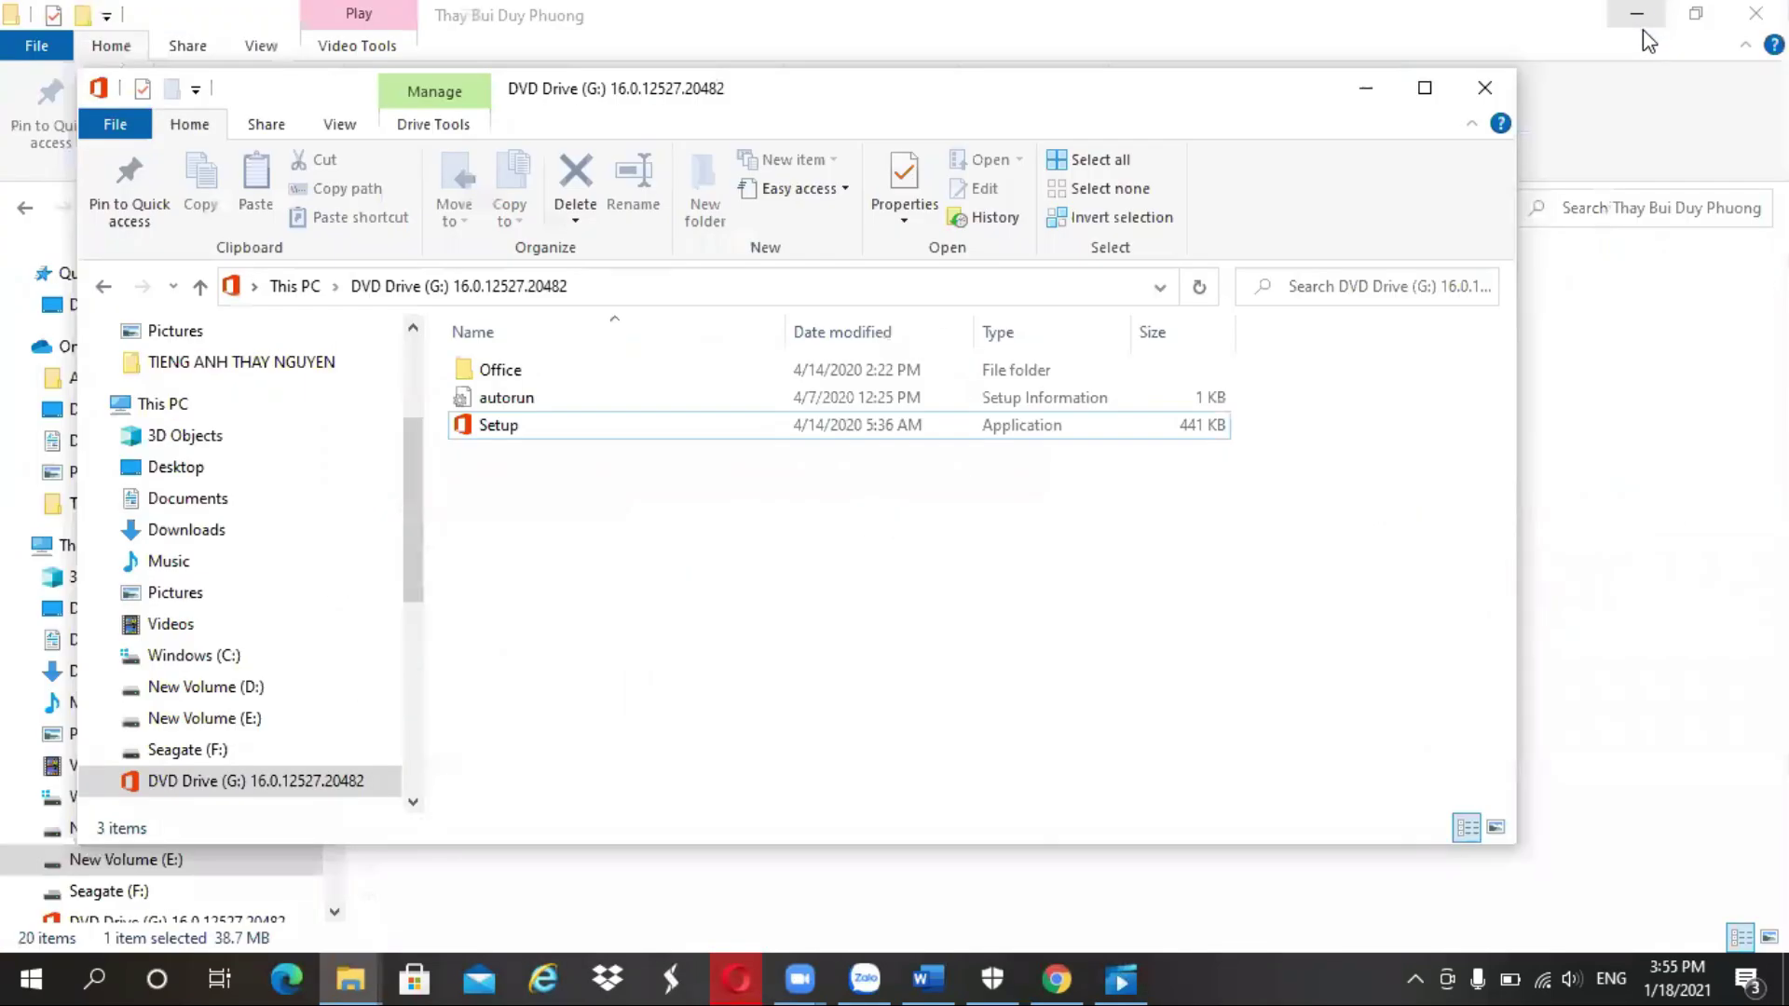
left_click(1366, 88)
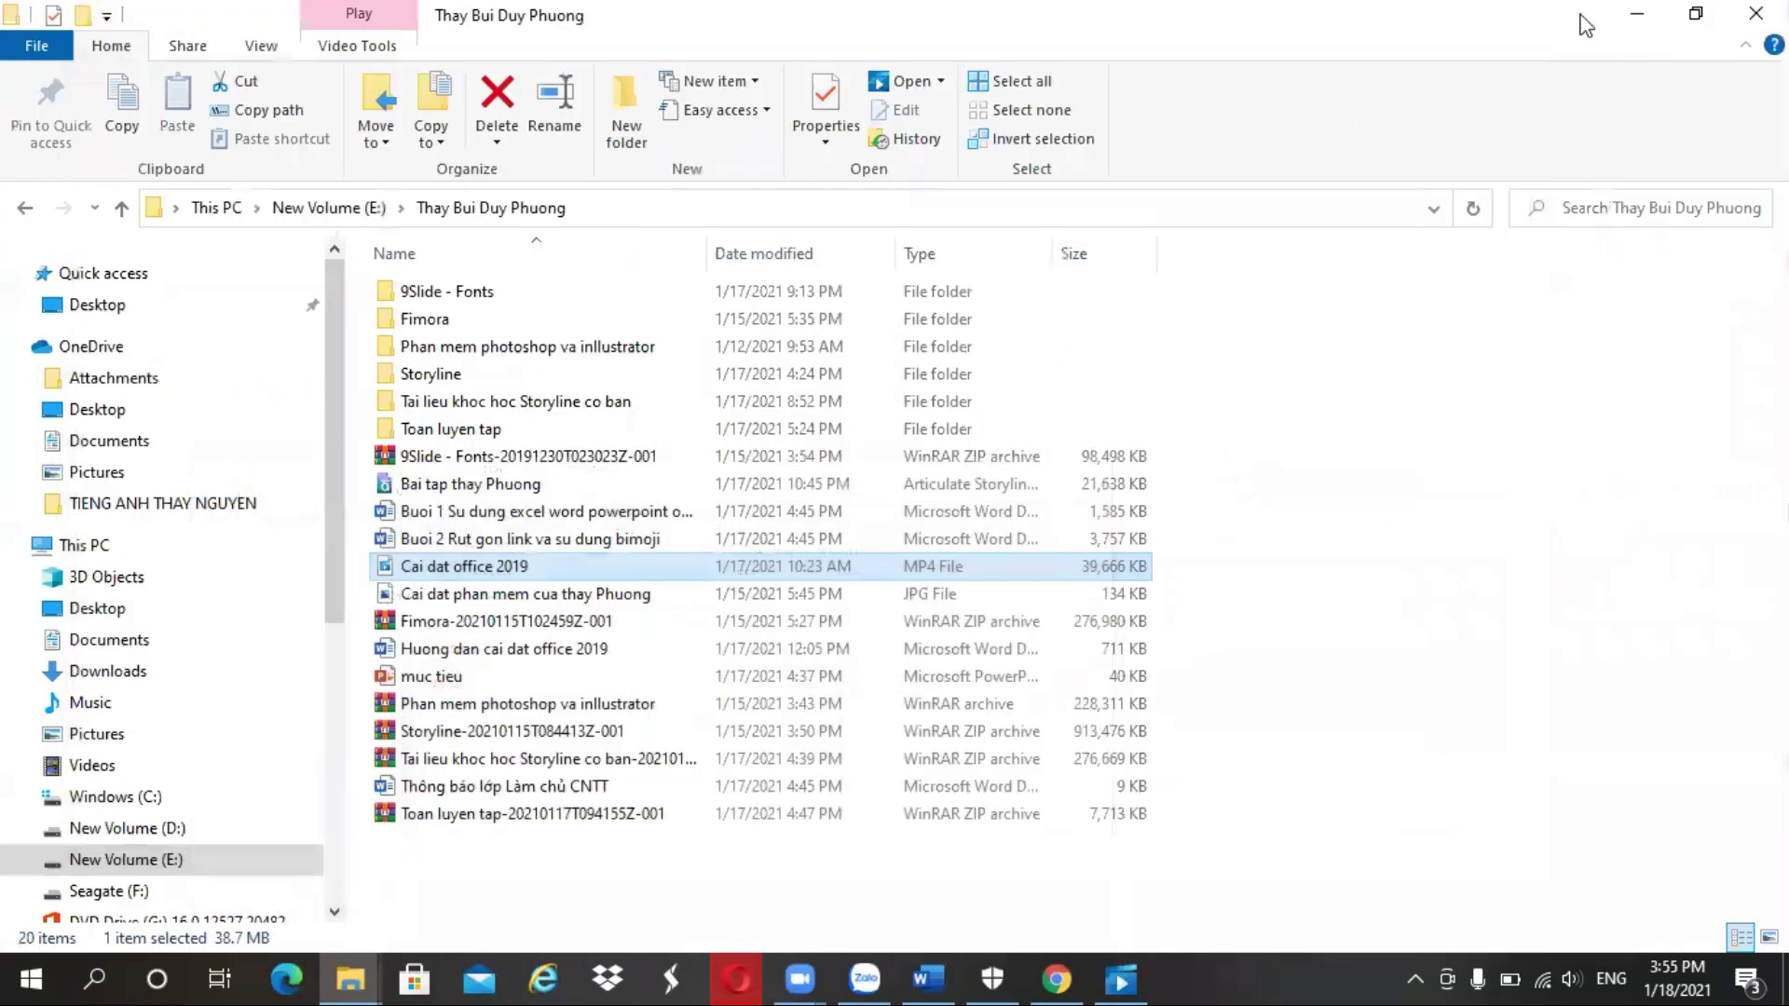
left_click(1638, 16)
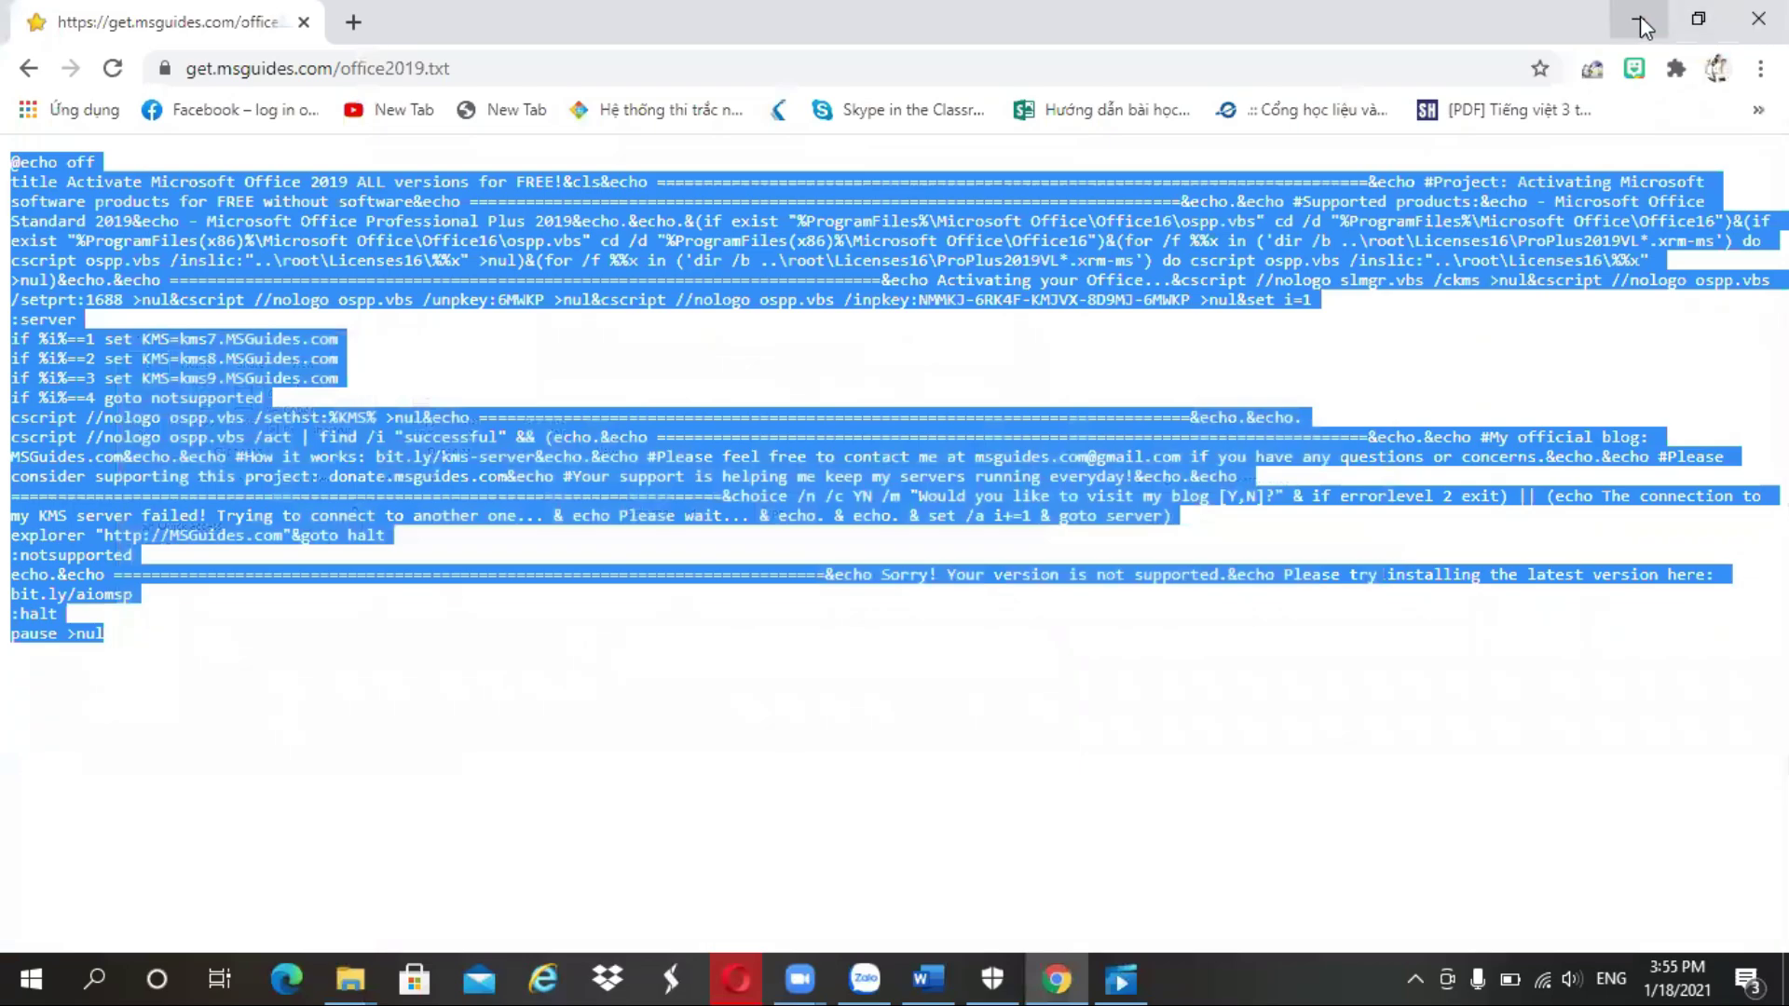
left_click(1640, 17)
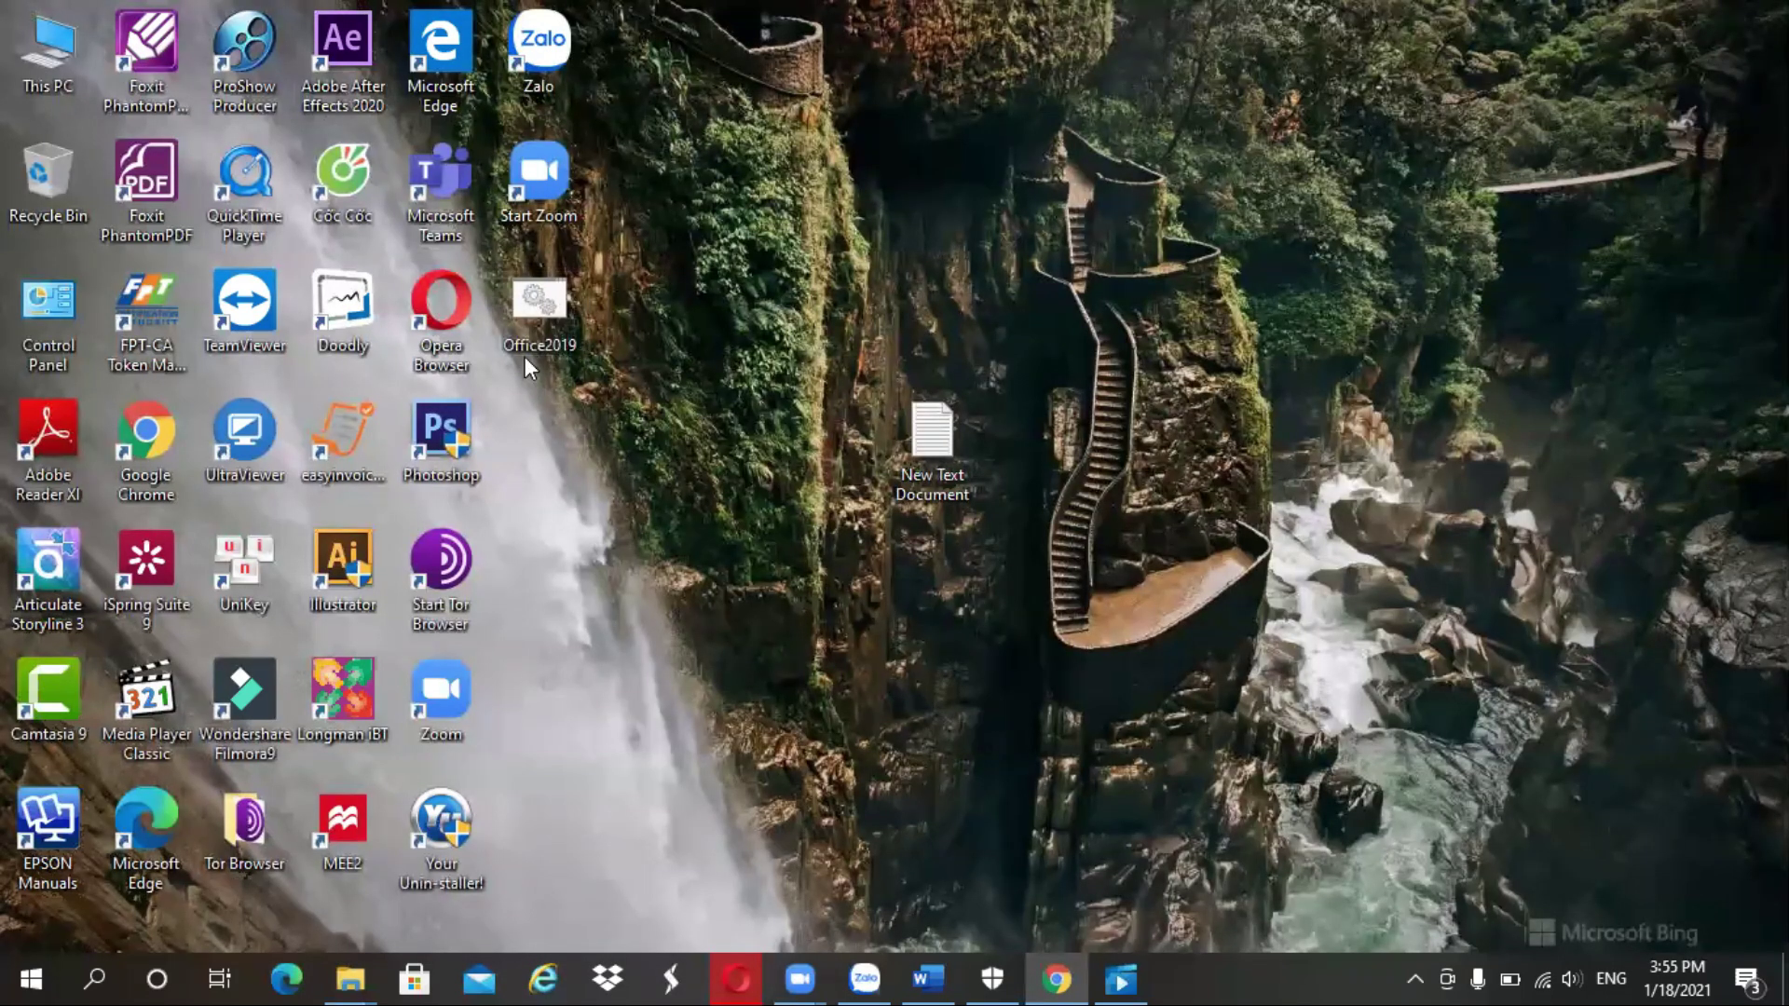
left_click(551, 326)
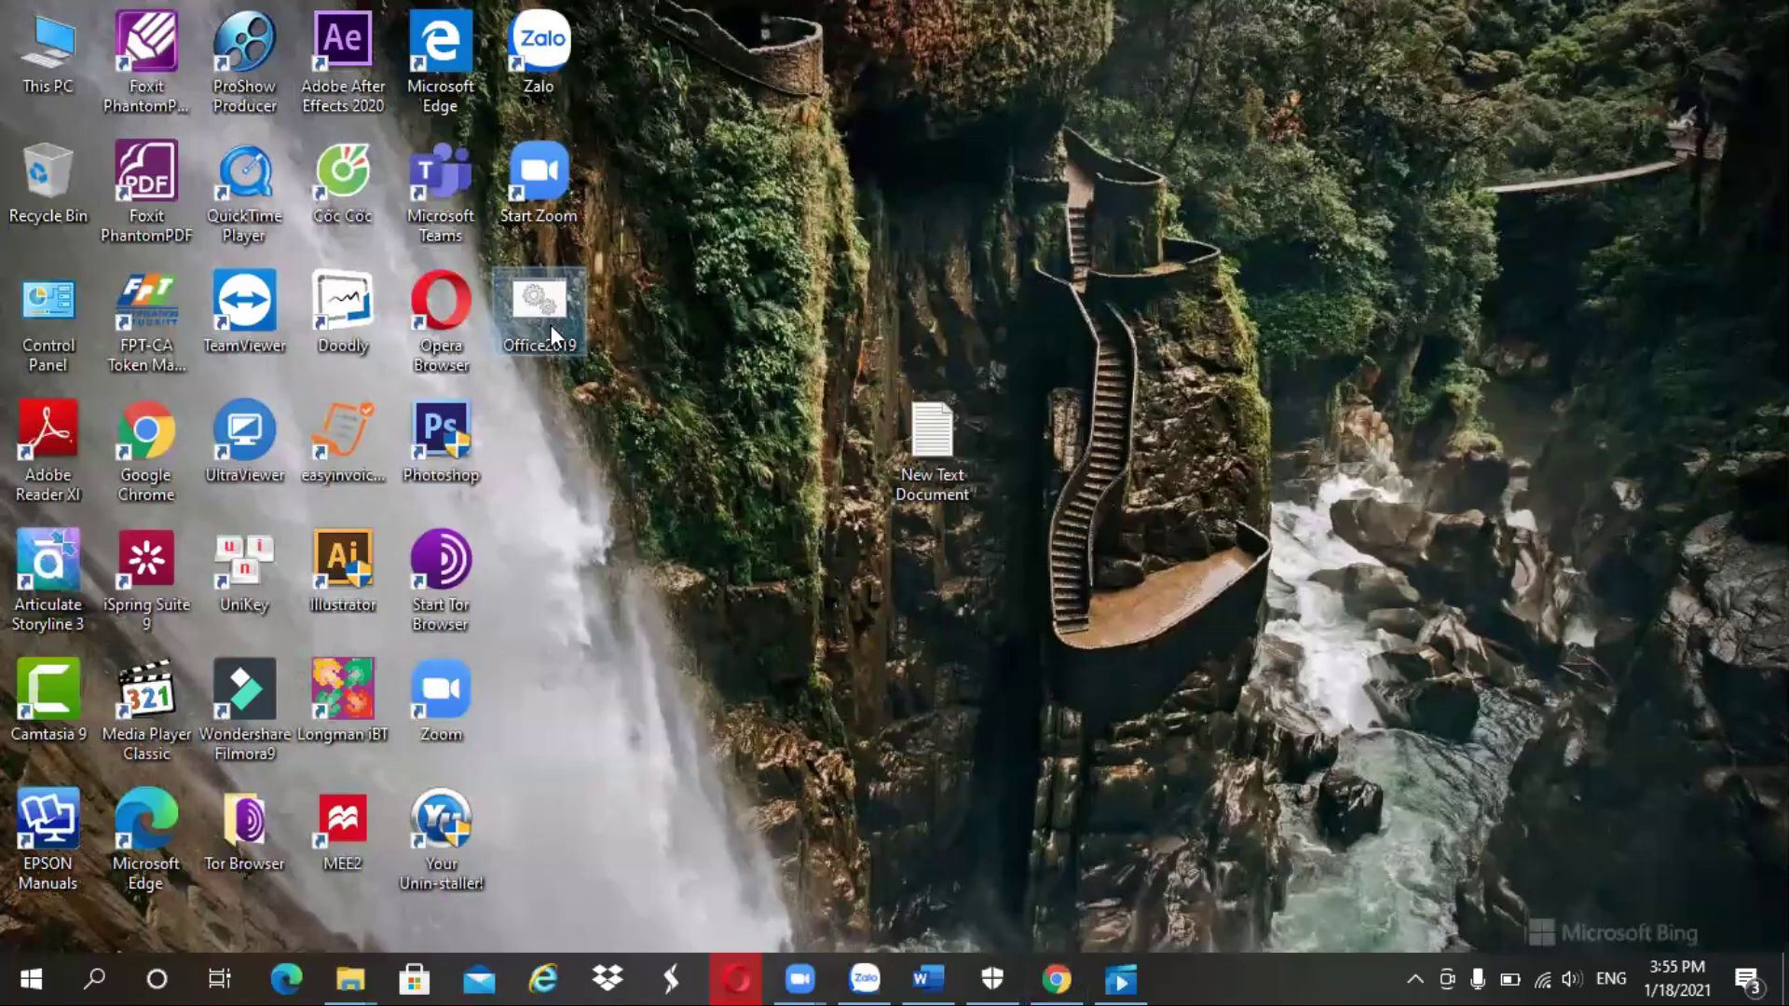
right_click(550, 326)
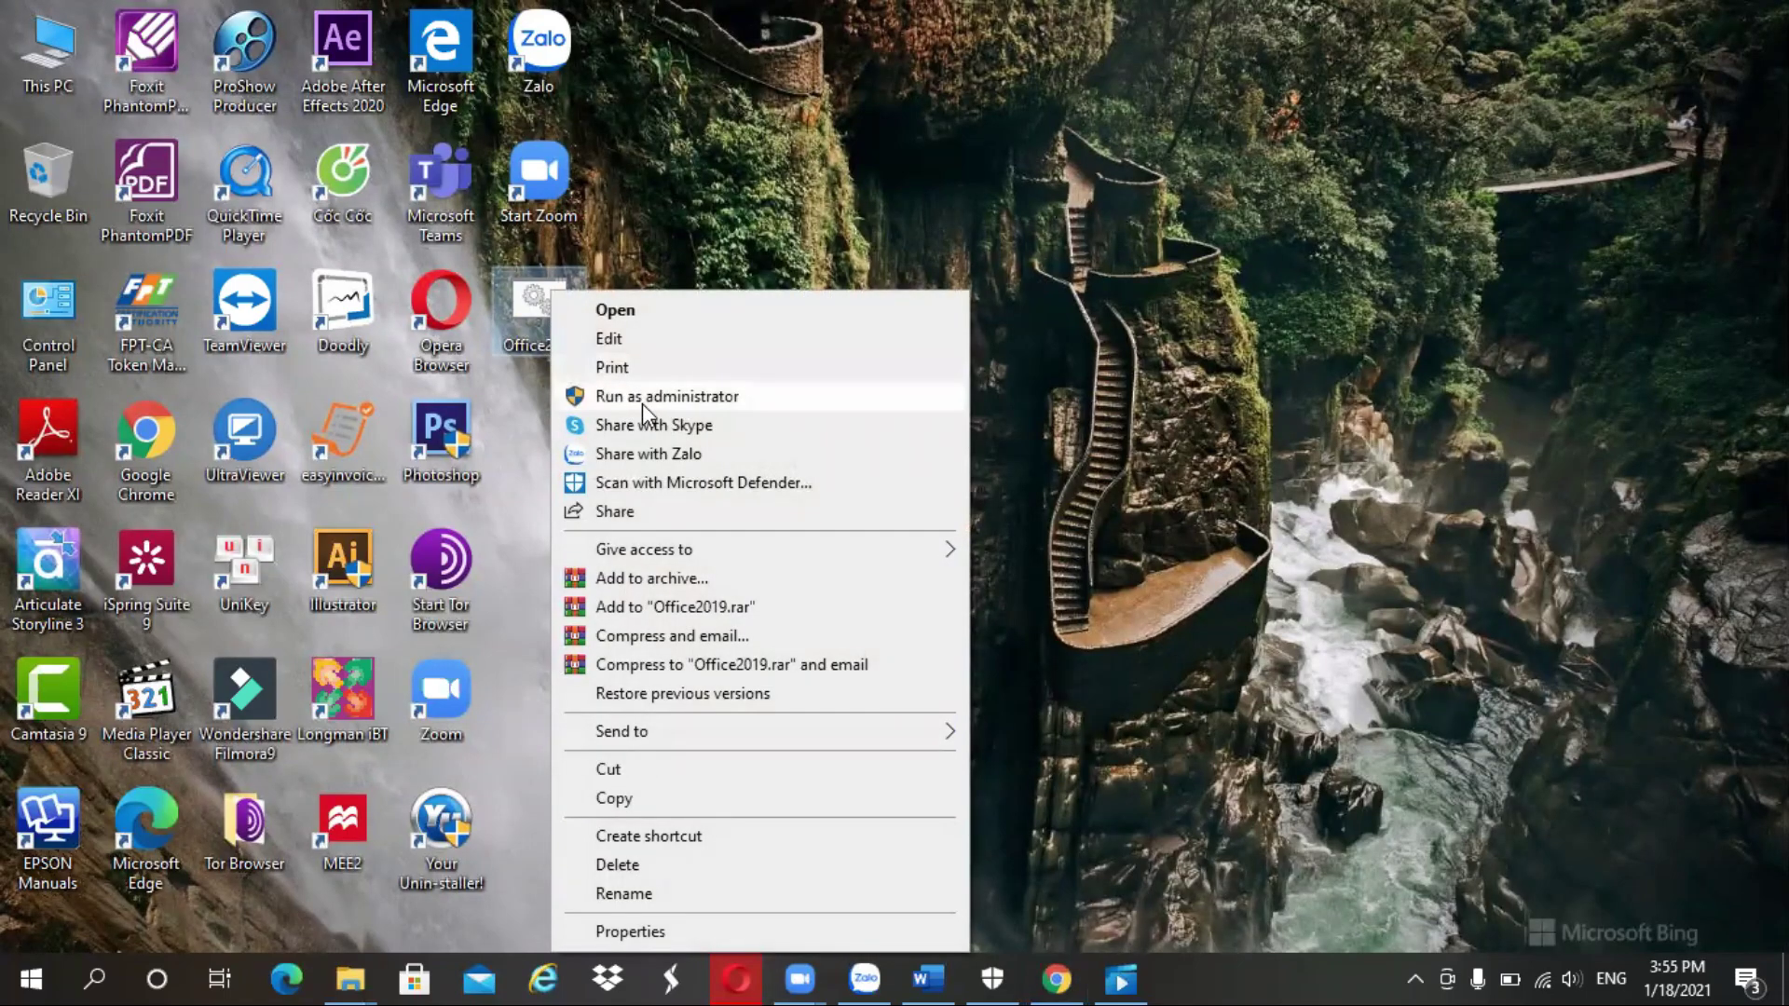
left_click(1049, 377)
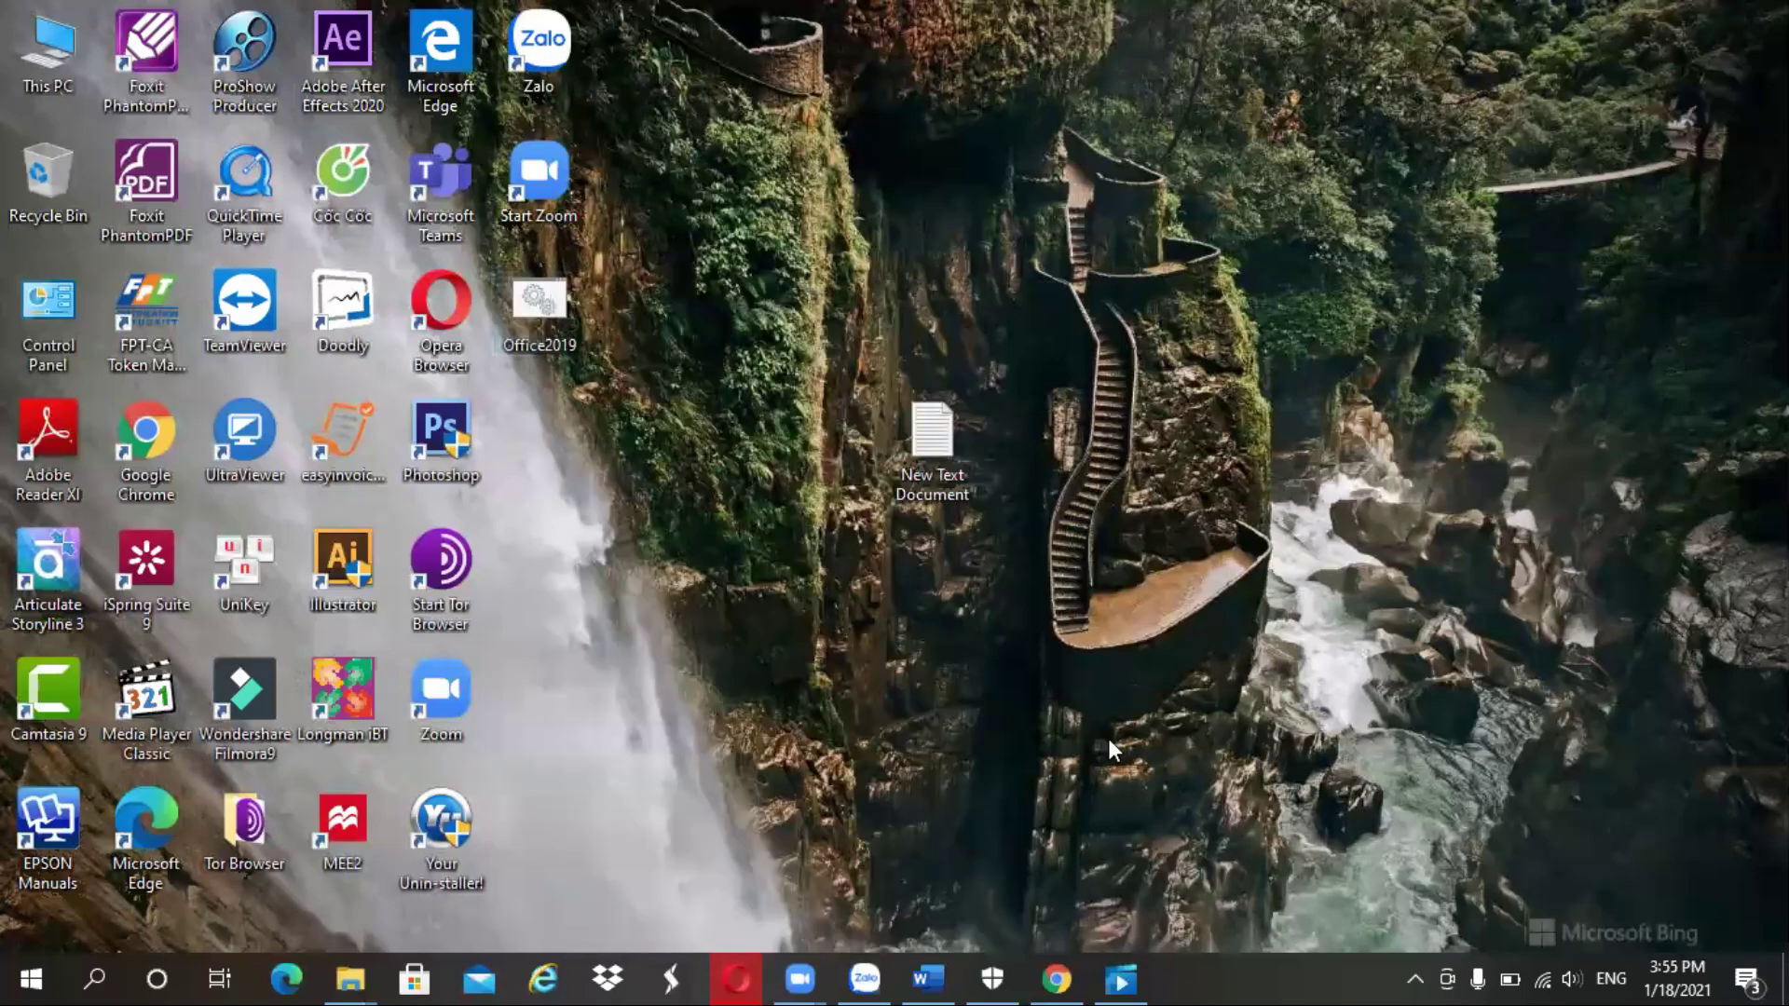
- Return to the Cai dat office 2019 video in Movies & TV and play it briefly, pausing at about 2:55
left_click(1133, 969)
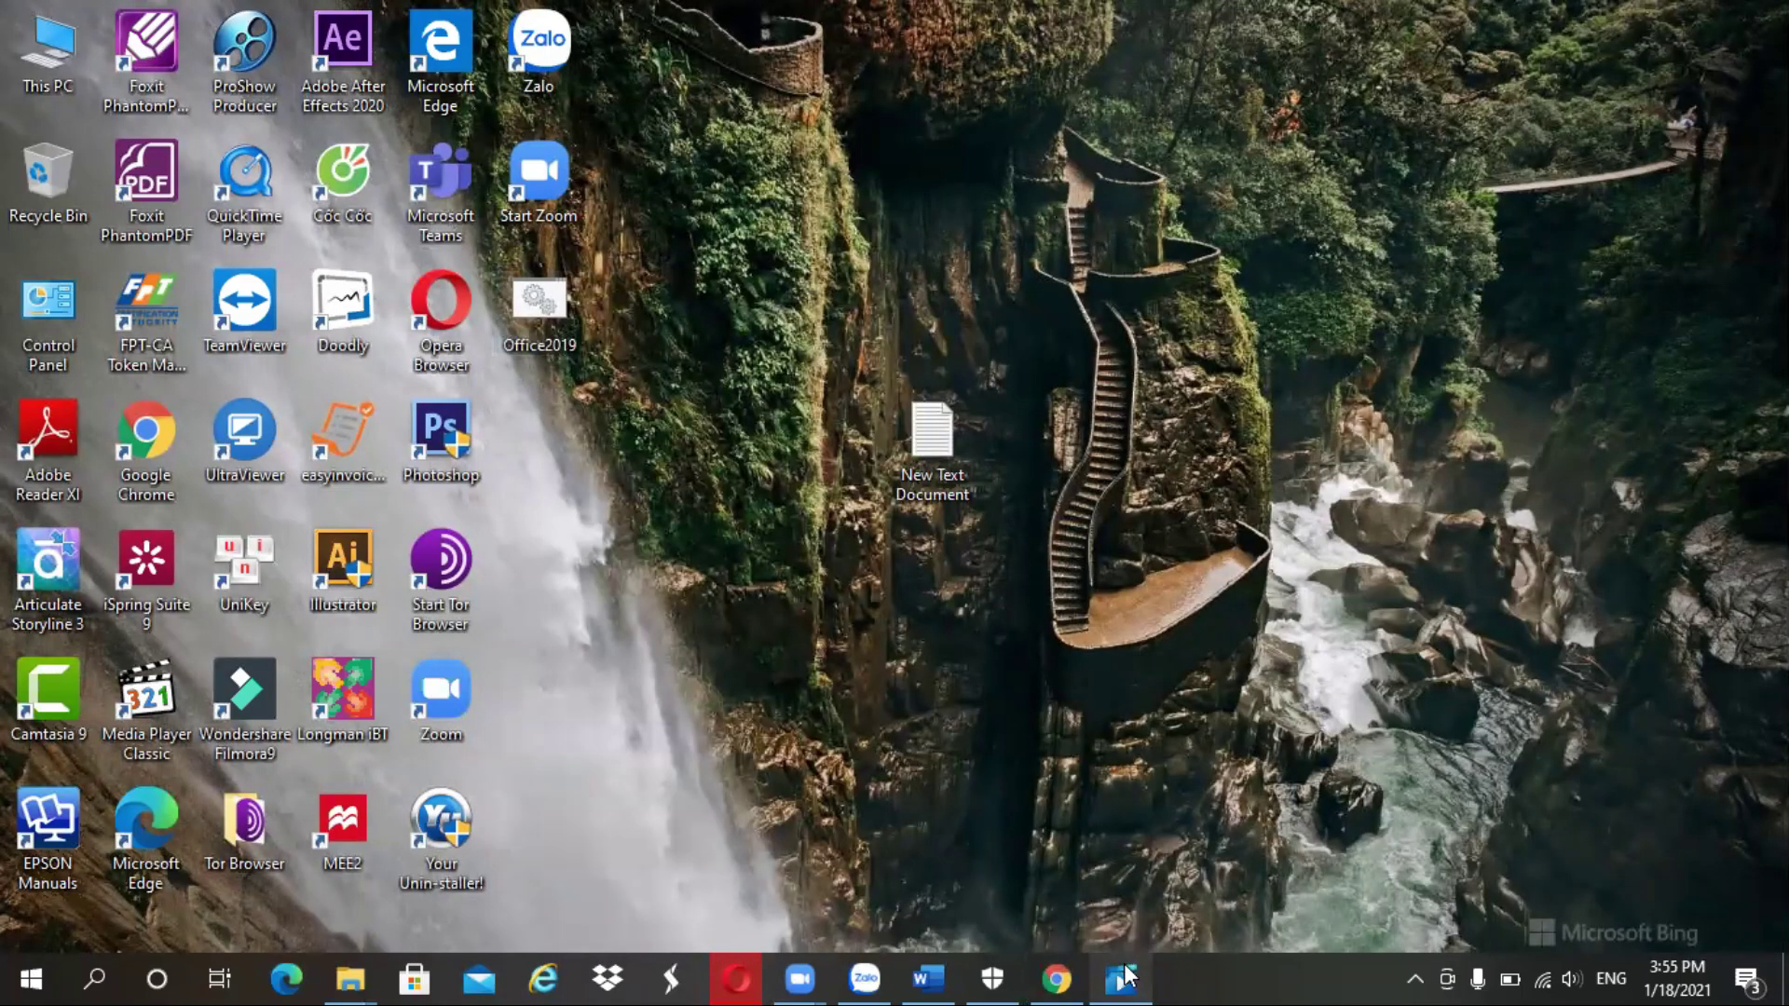
left_click(900, 896)
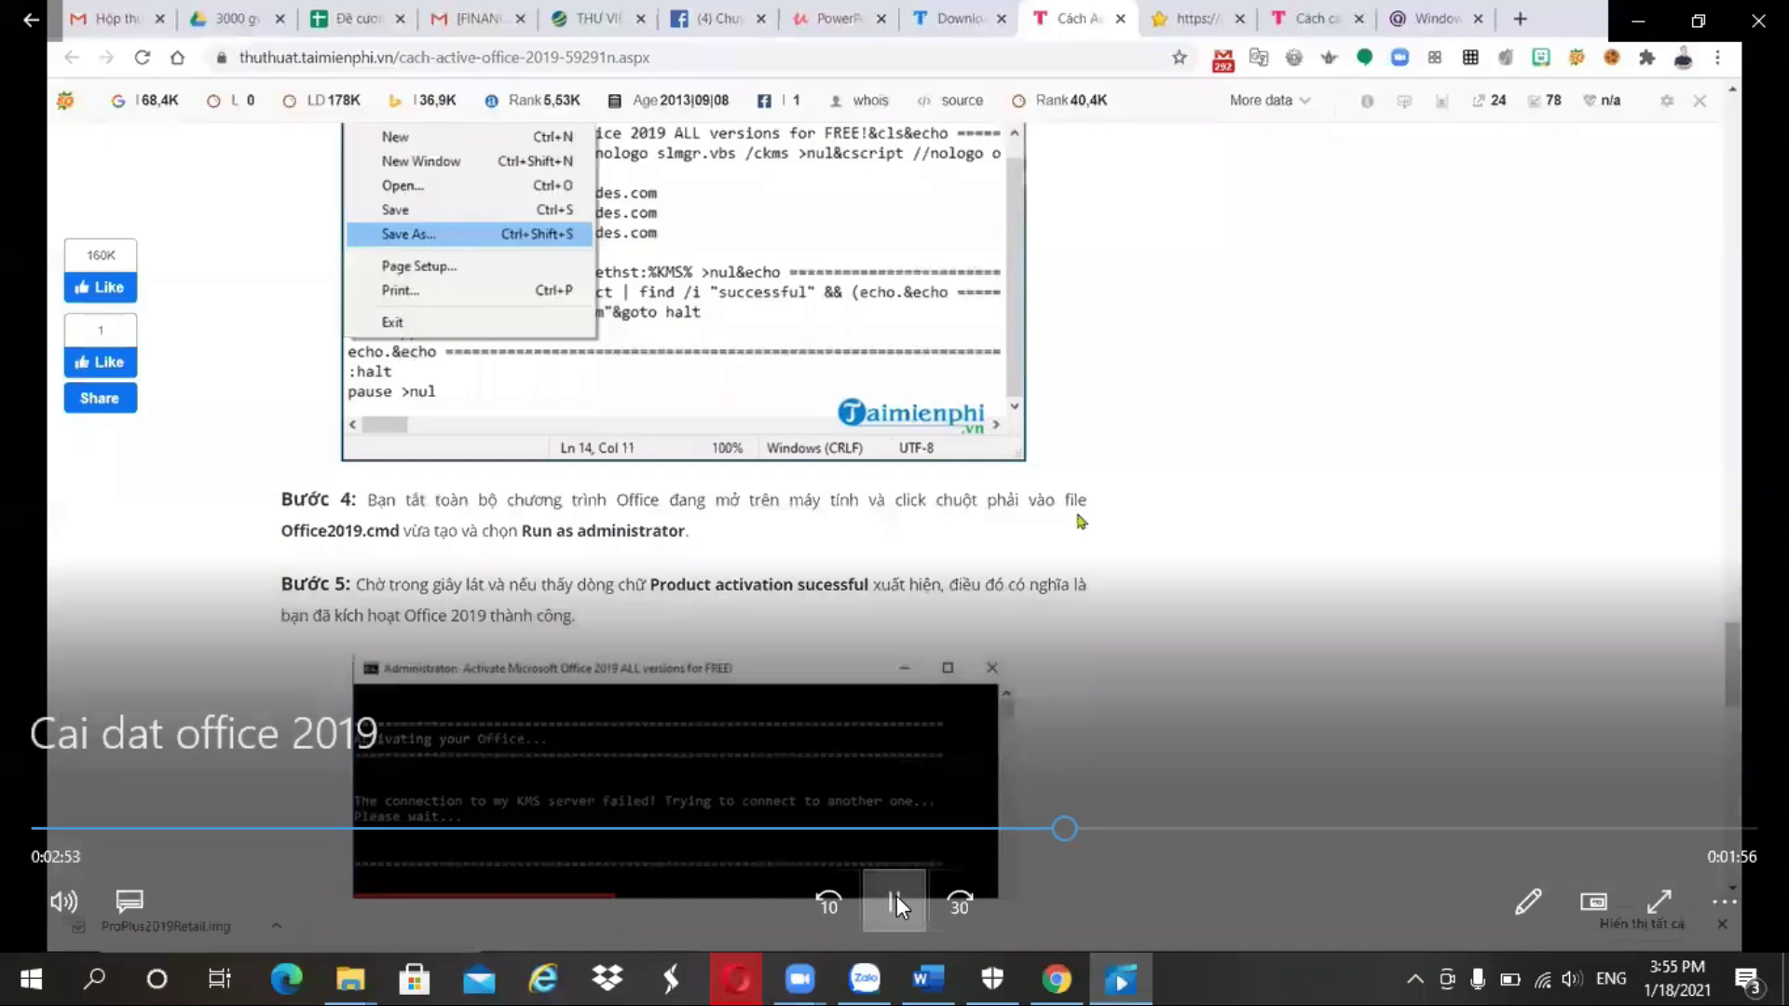
left_click(893, 900)
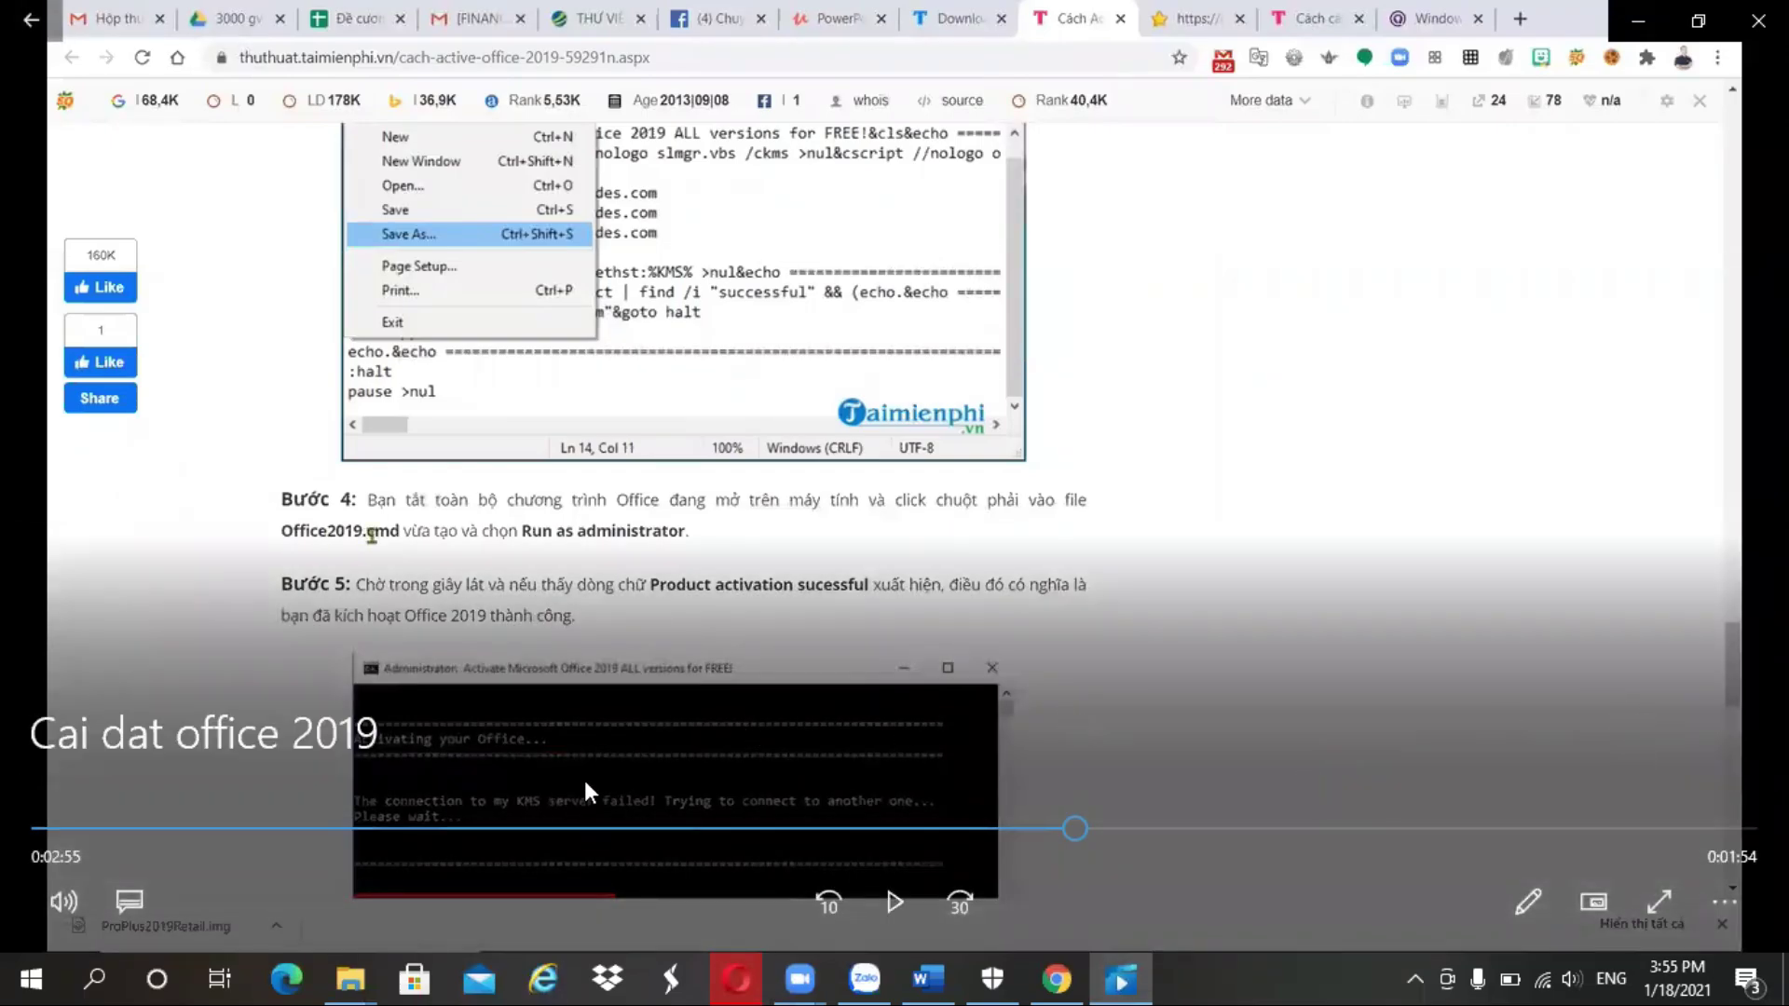
- Resume the video, skip ahead to the activation command window, and pause at about 3:23
left_click(899, 908)
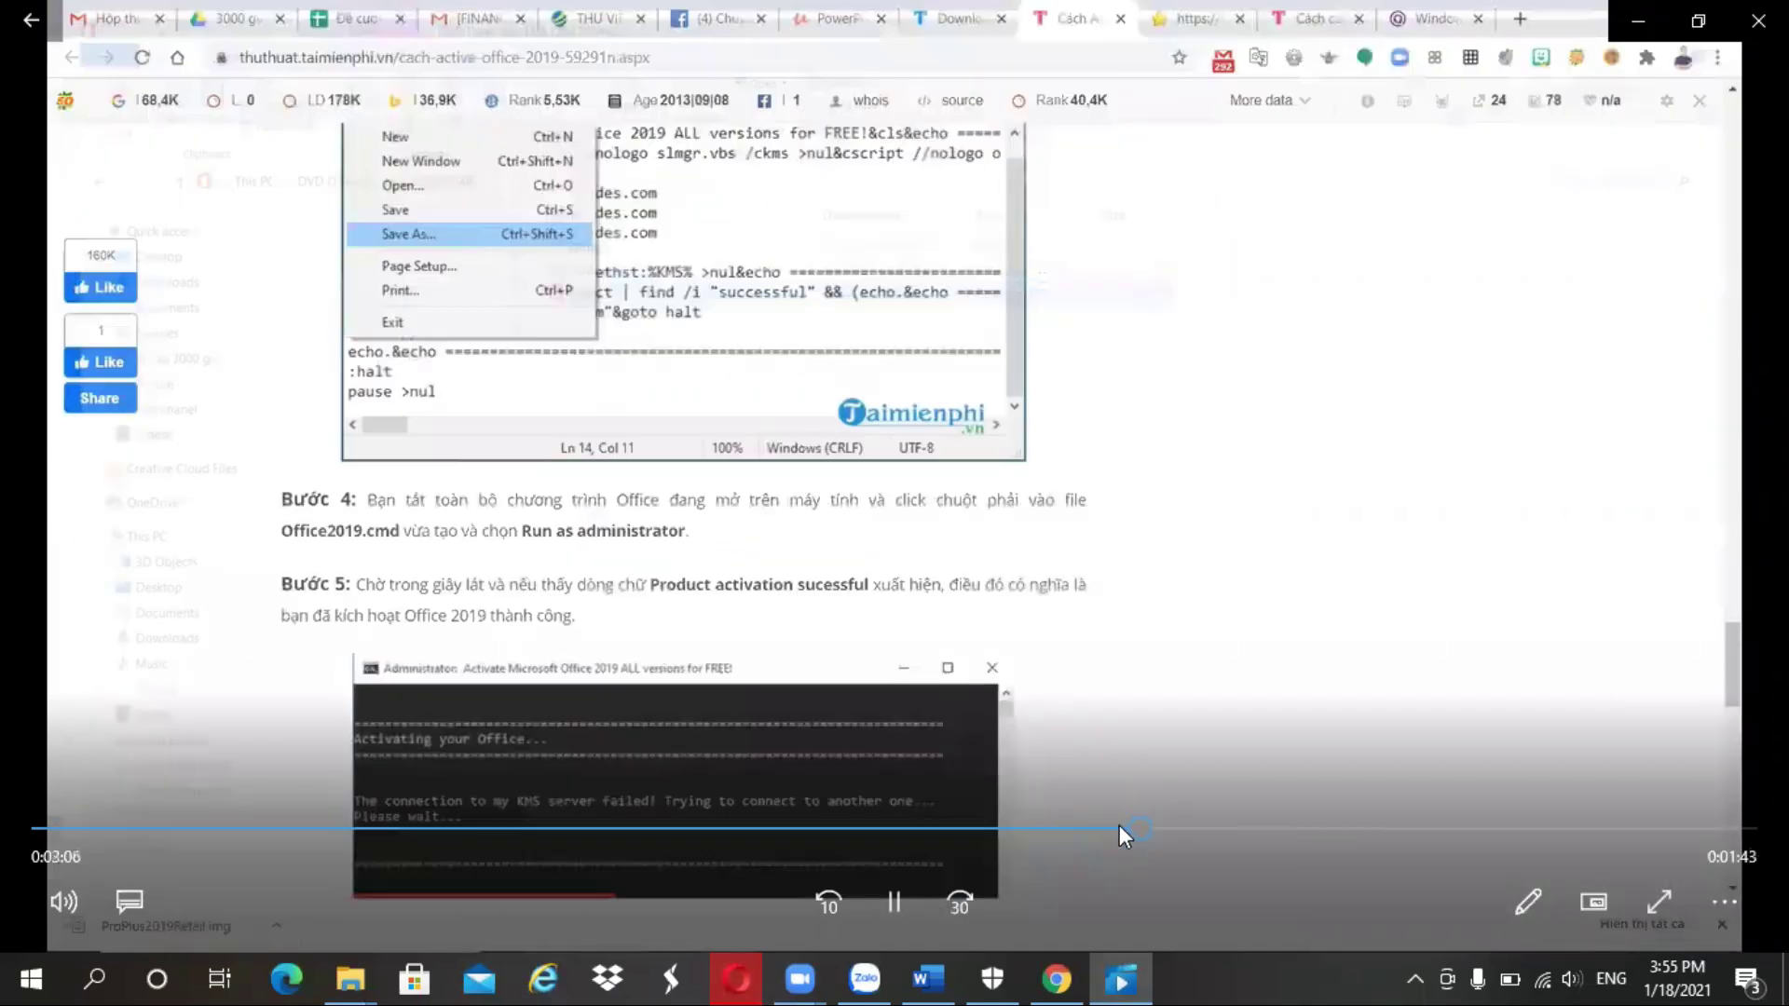
left_click(1168, 824)
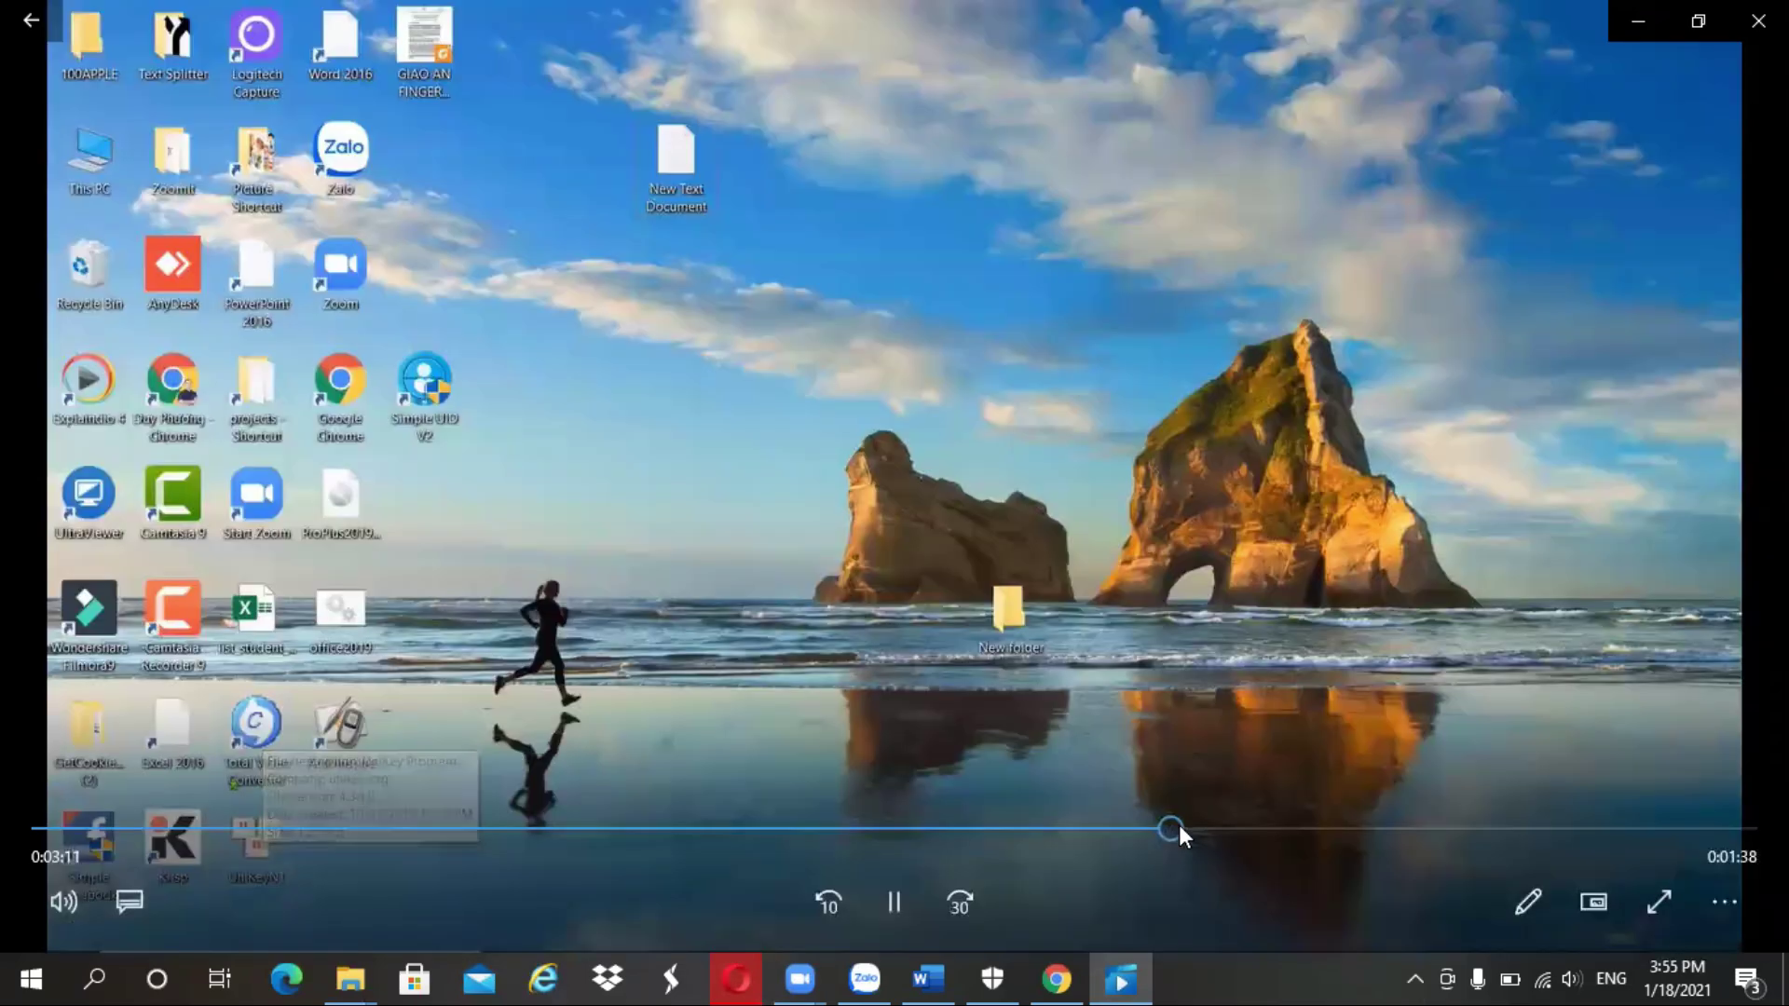
left_click(1200, 824)
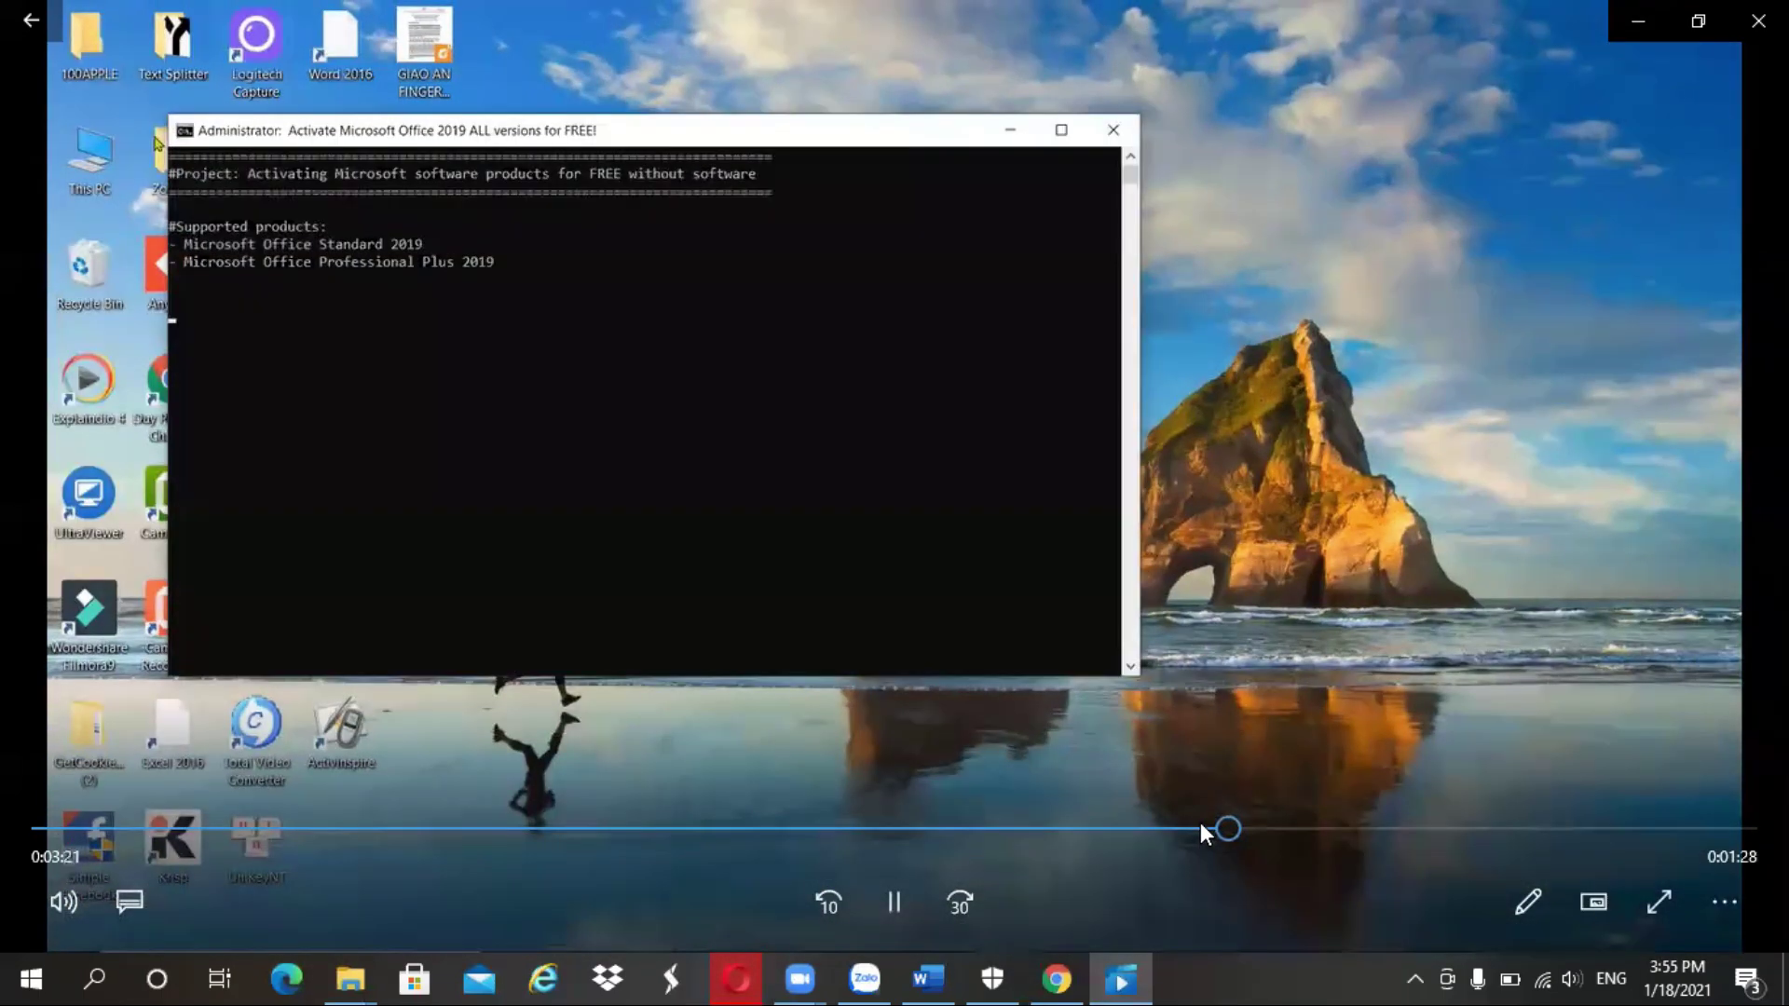
left_click(895, 900)
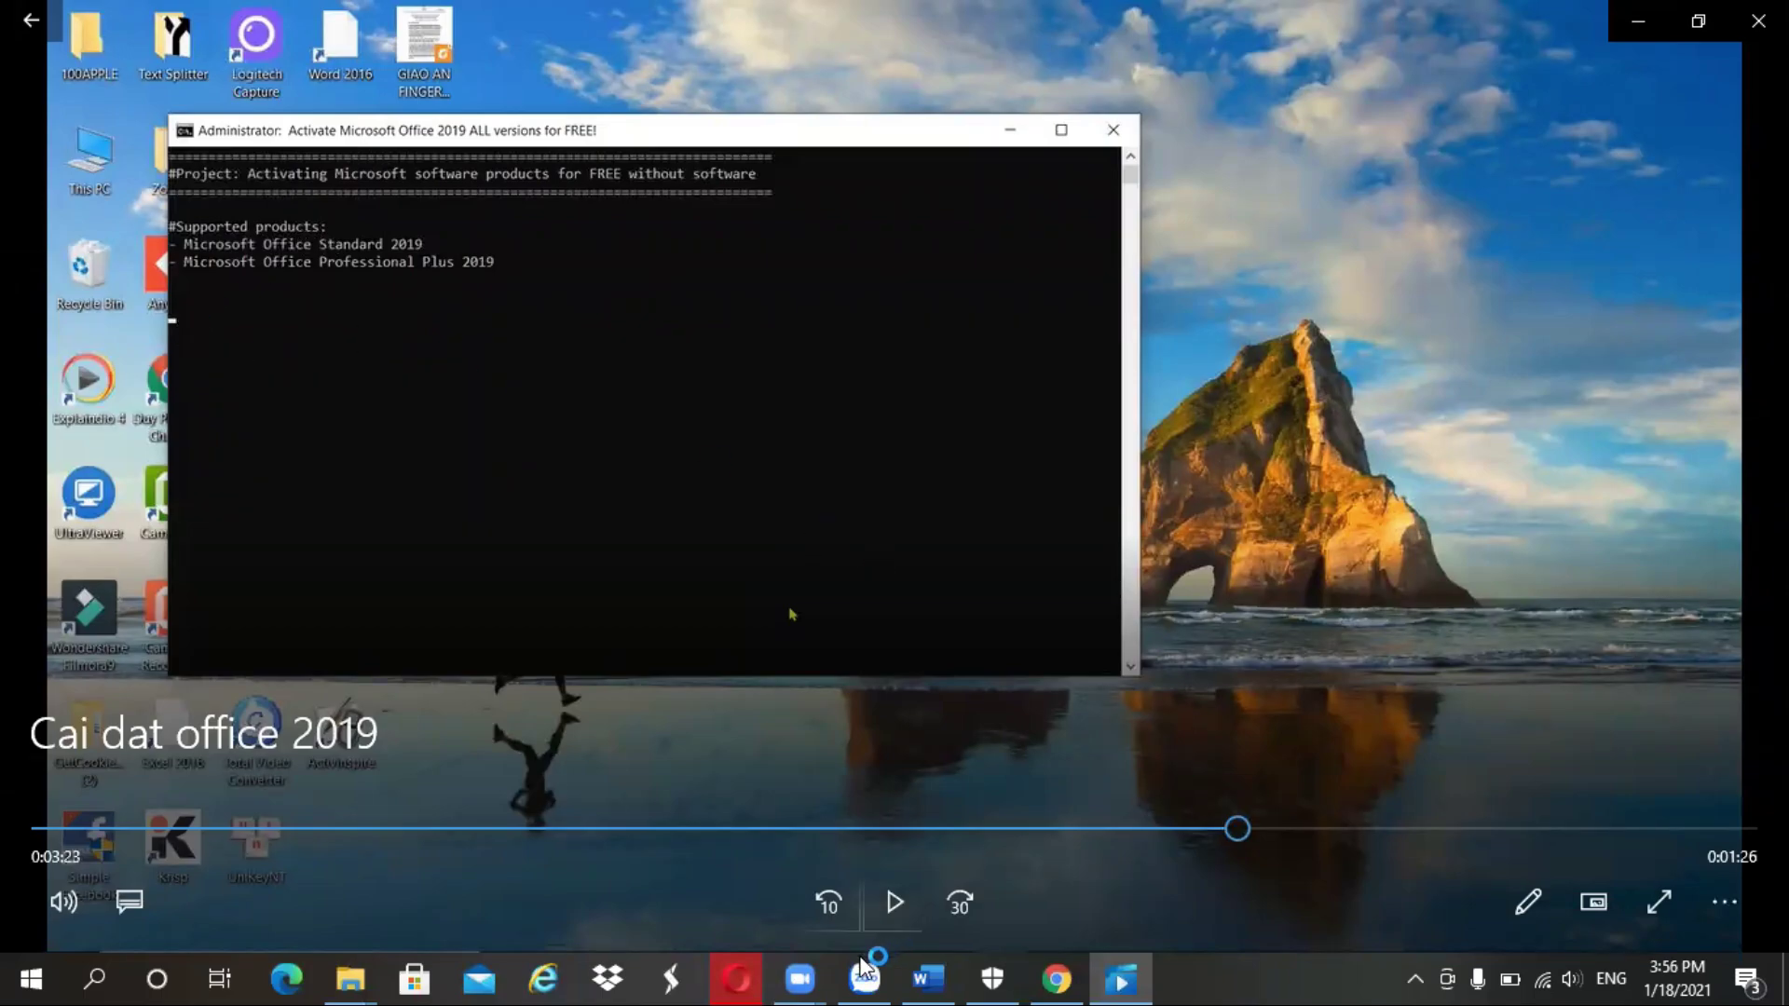
- Resume playback, skip through the activation script's progress to its result message, and pause at about 3:55
left_click(891, 902)
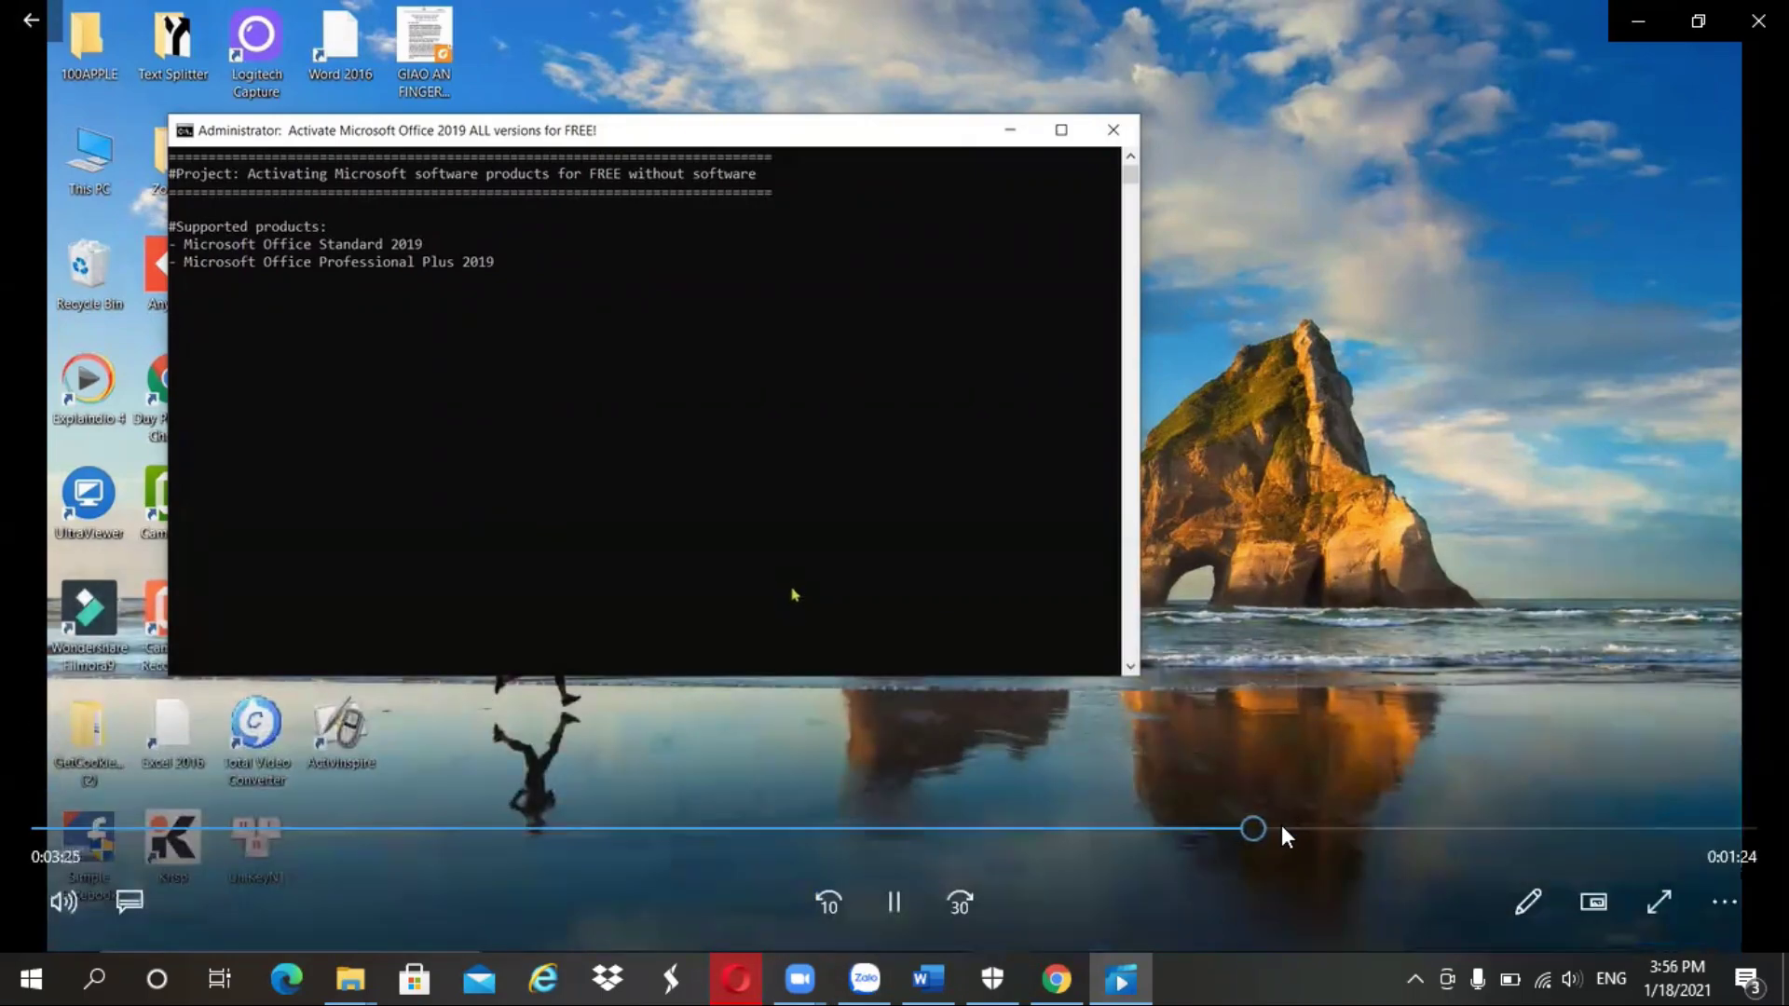
left_click(1282, 828)
left_click(1331, 826)
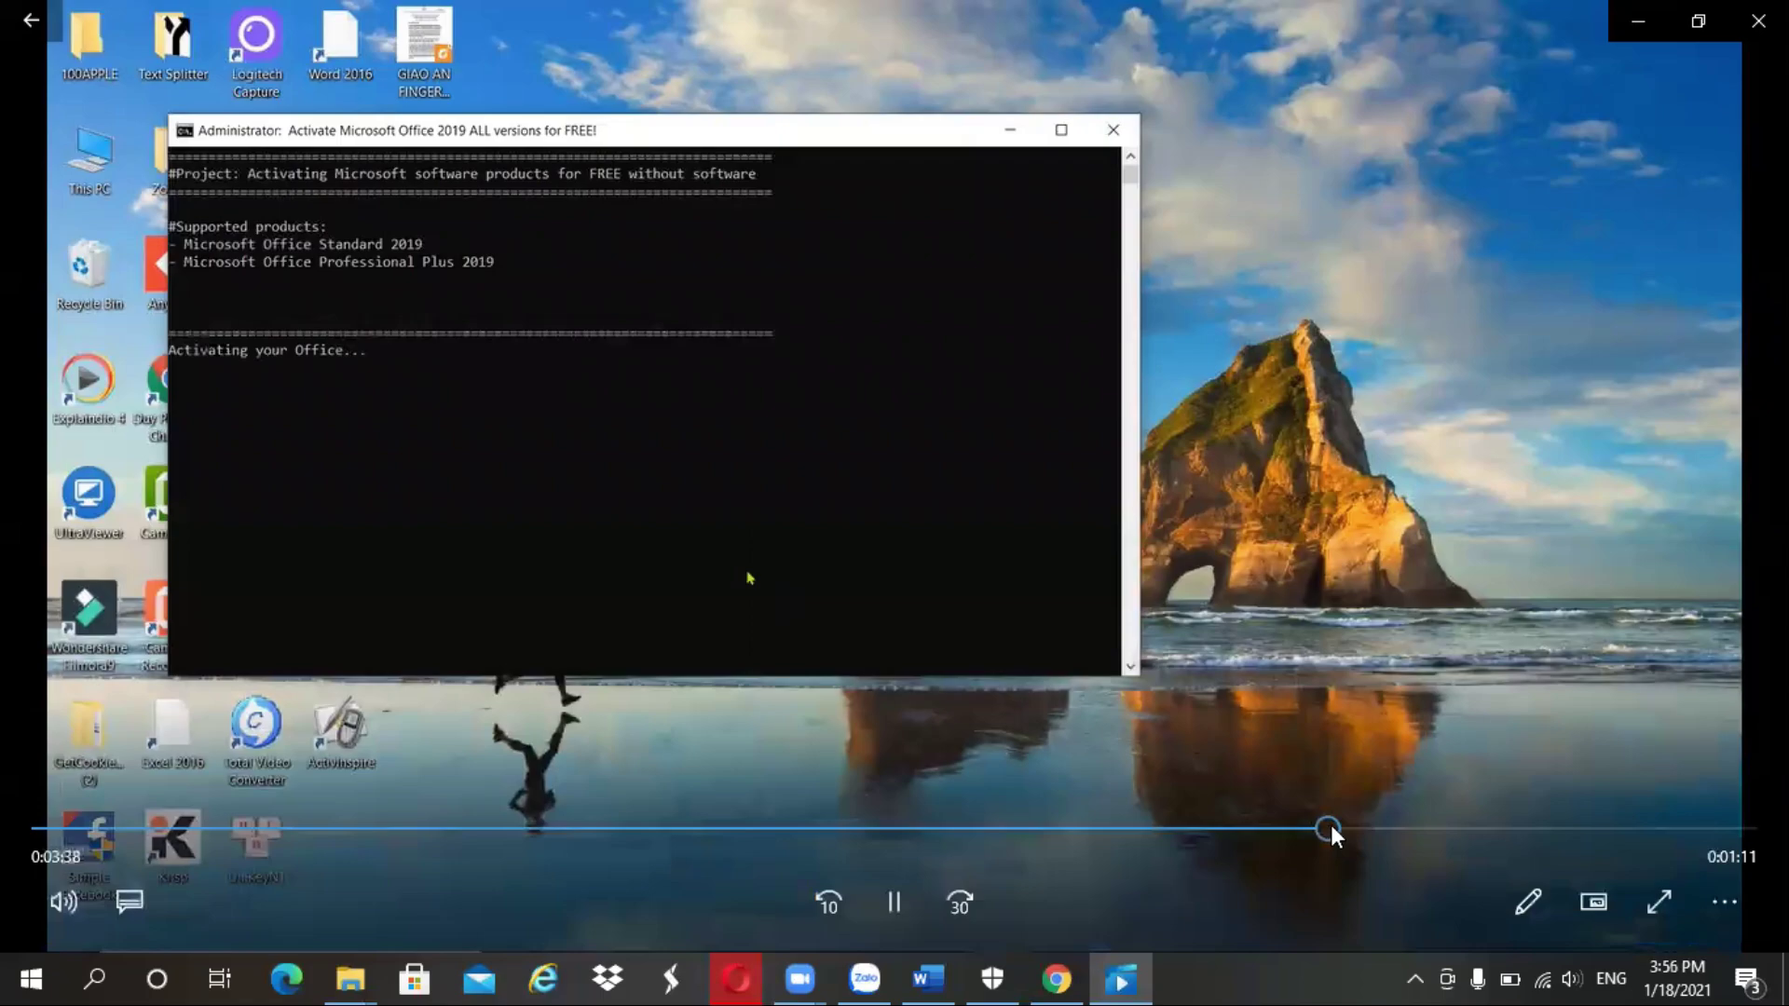
left_click(1388, 826)
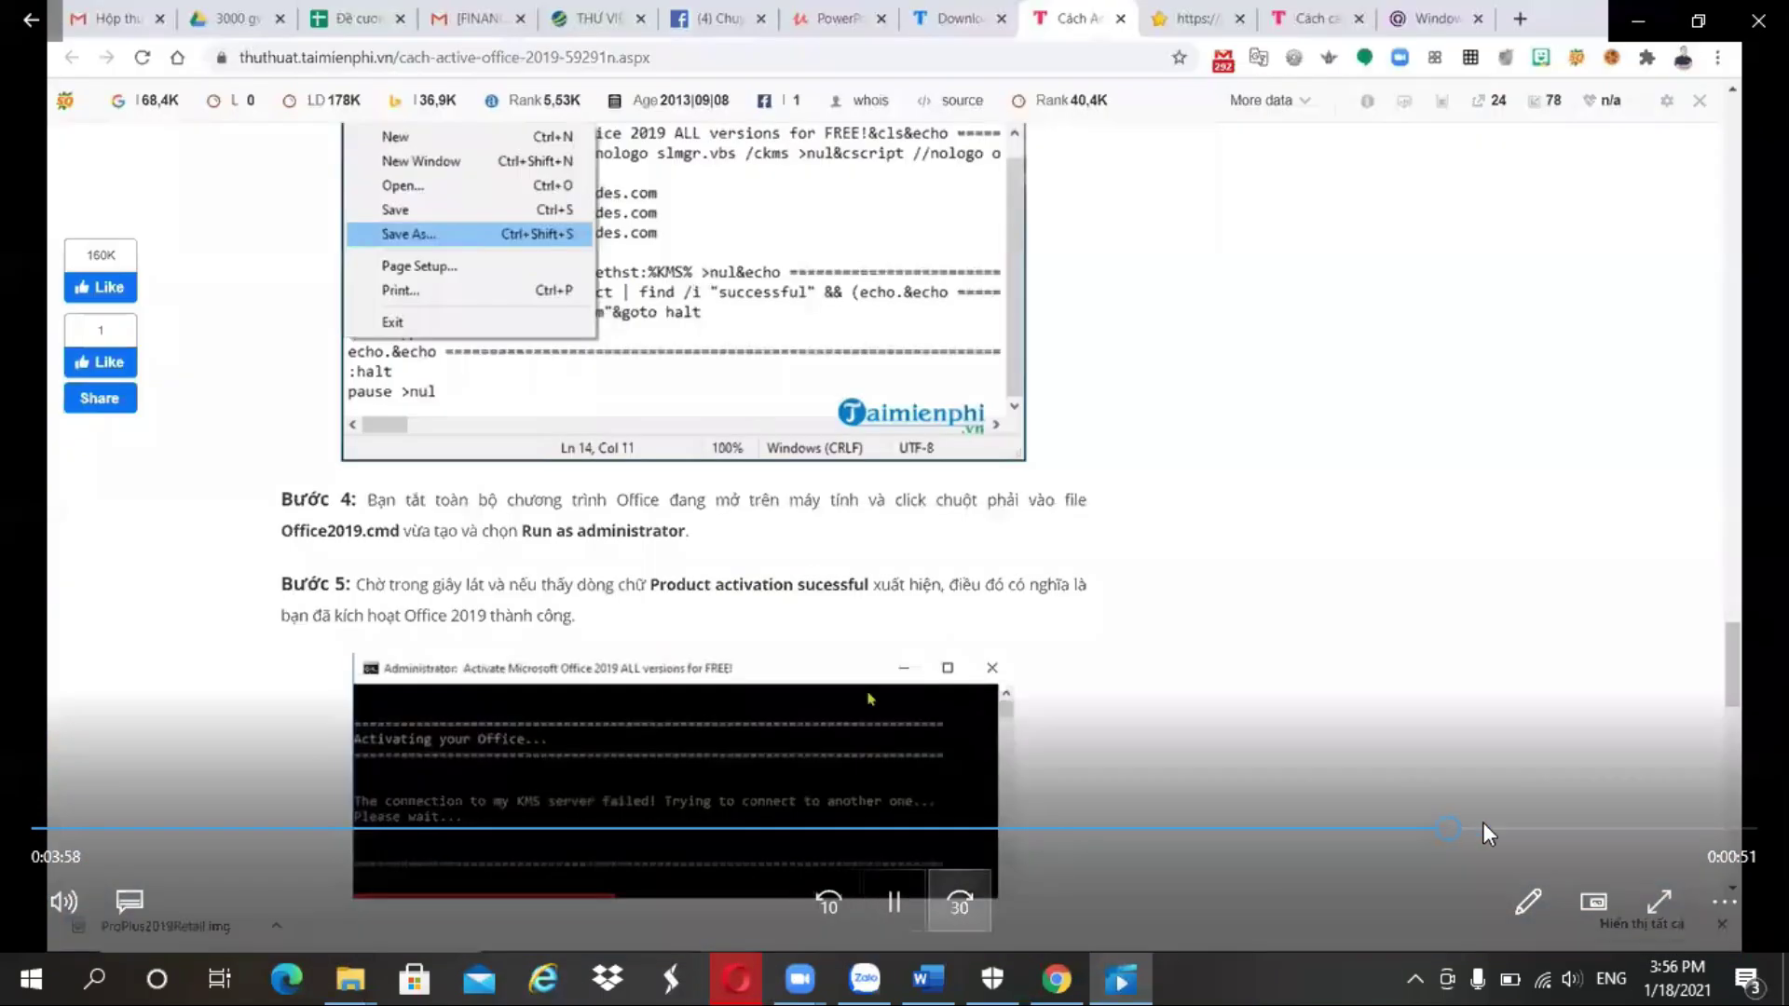
left_click(1423, 827)
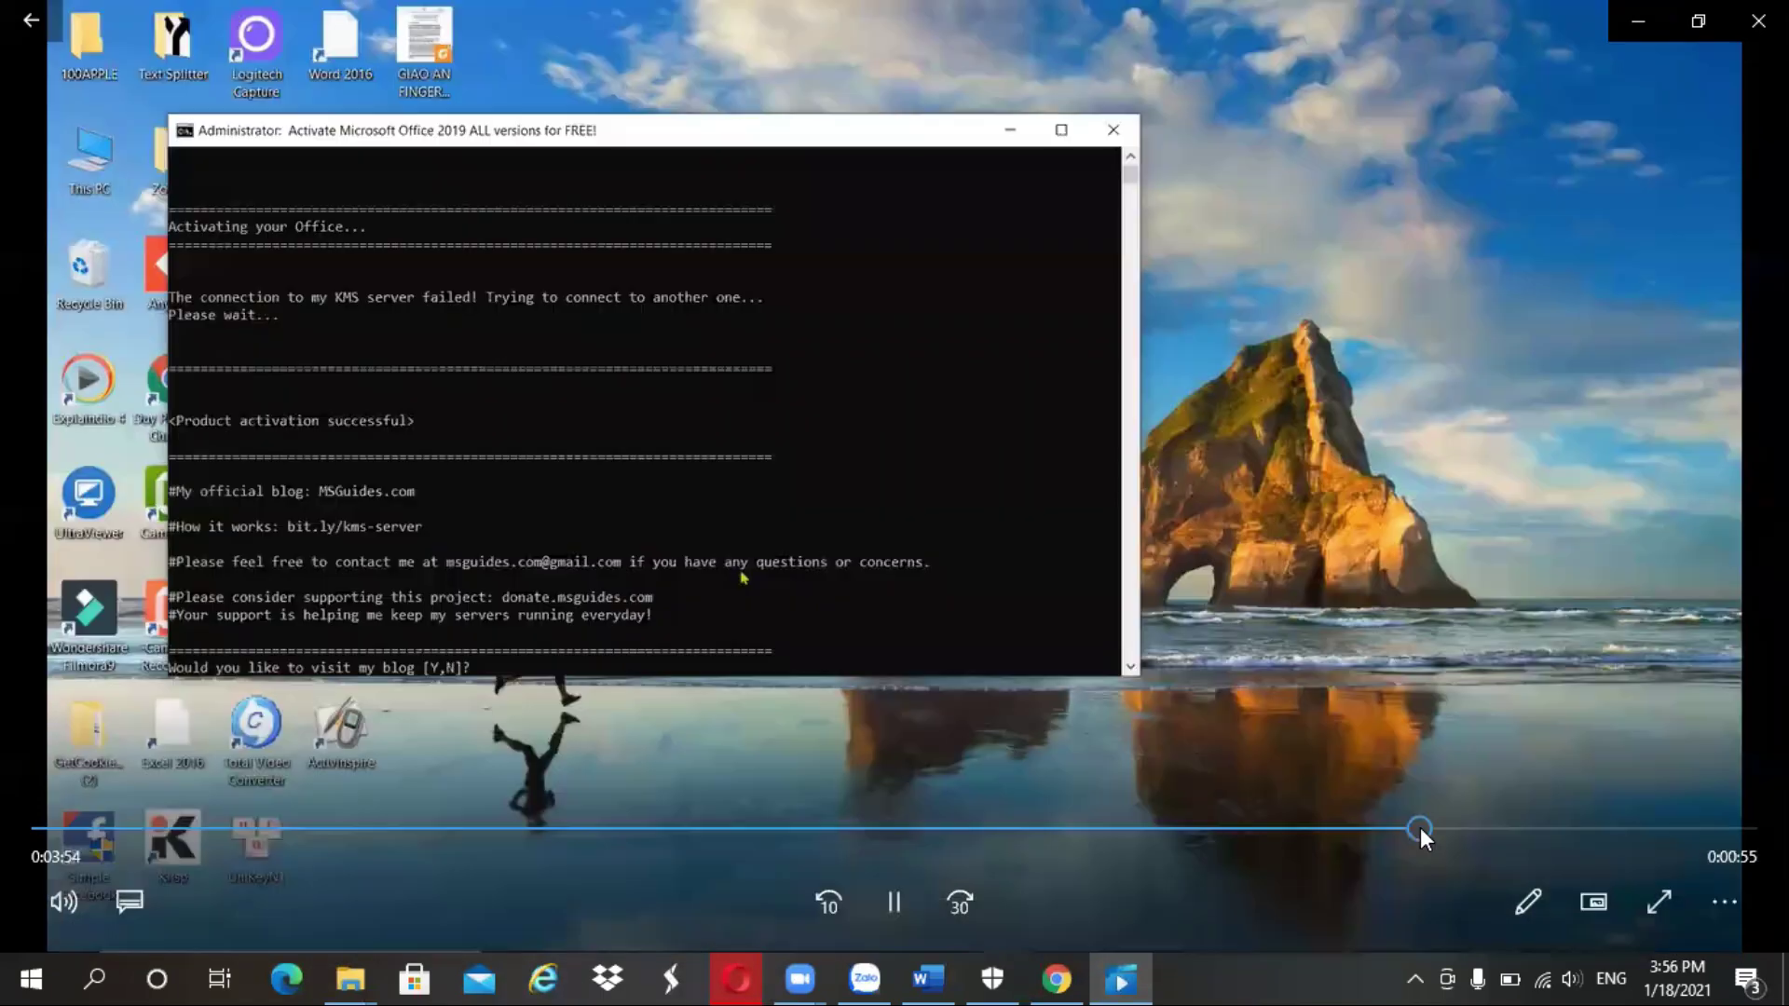
left_click(895, 902)
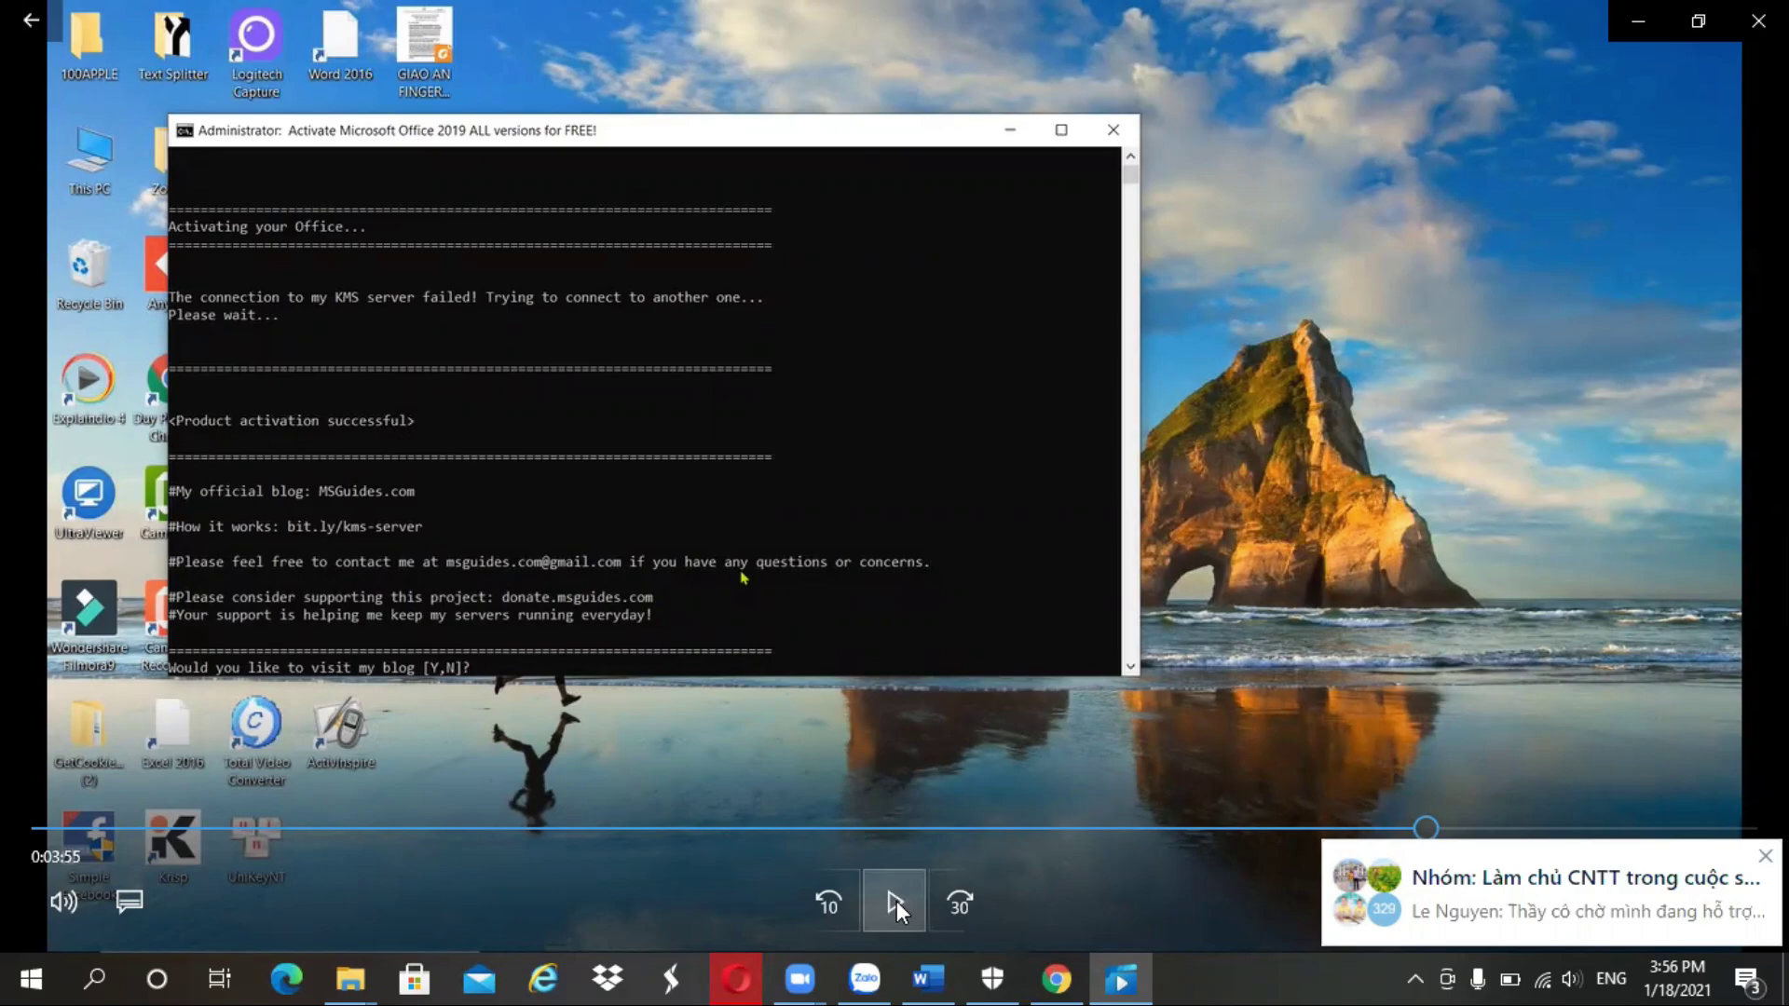
- Resume the video, skip ahead to the enlarged activation result, pause briefly at about 4:10, and continue playback
left_click(897, 902)
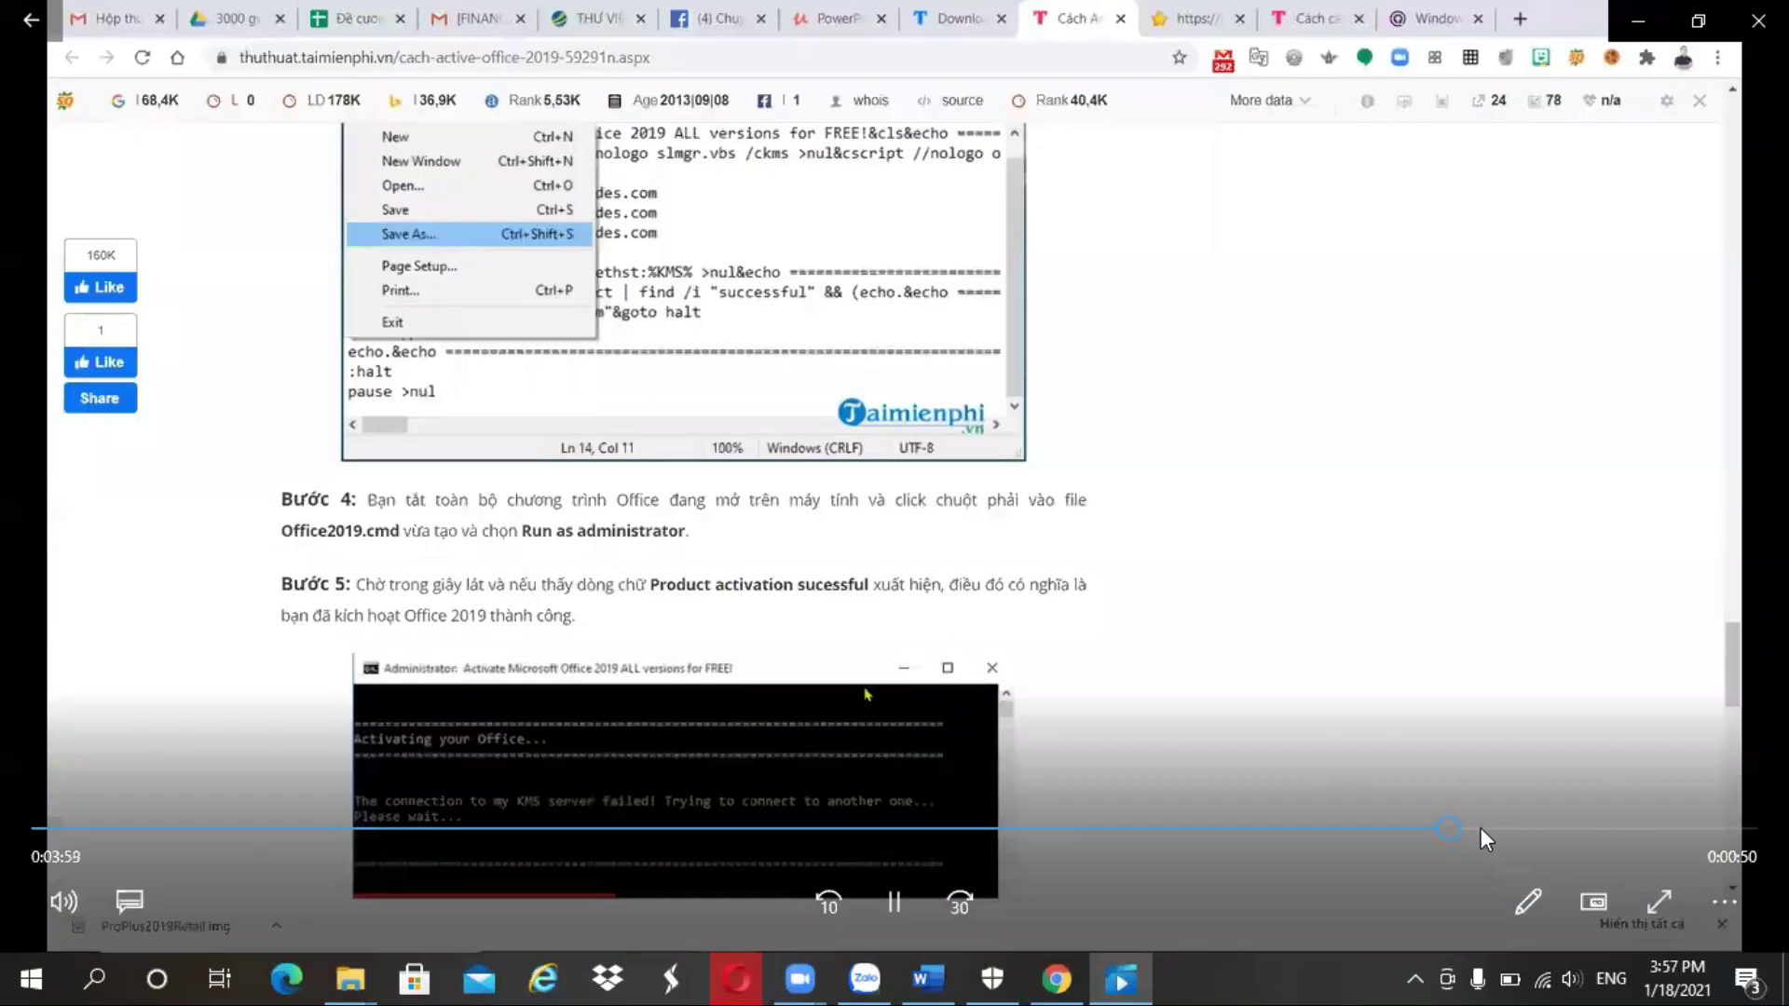
left_click(1501, 828)
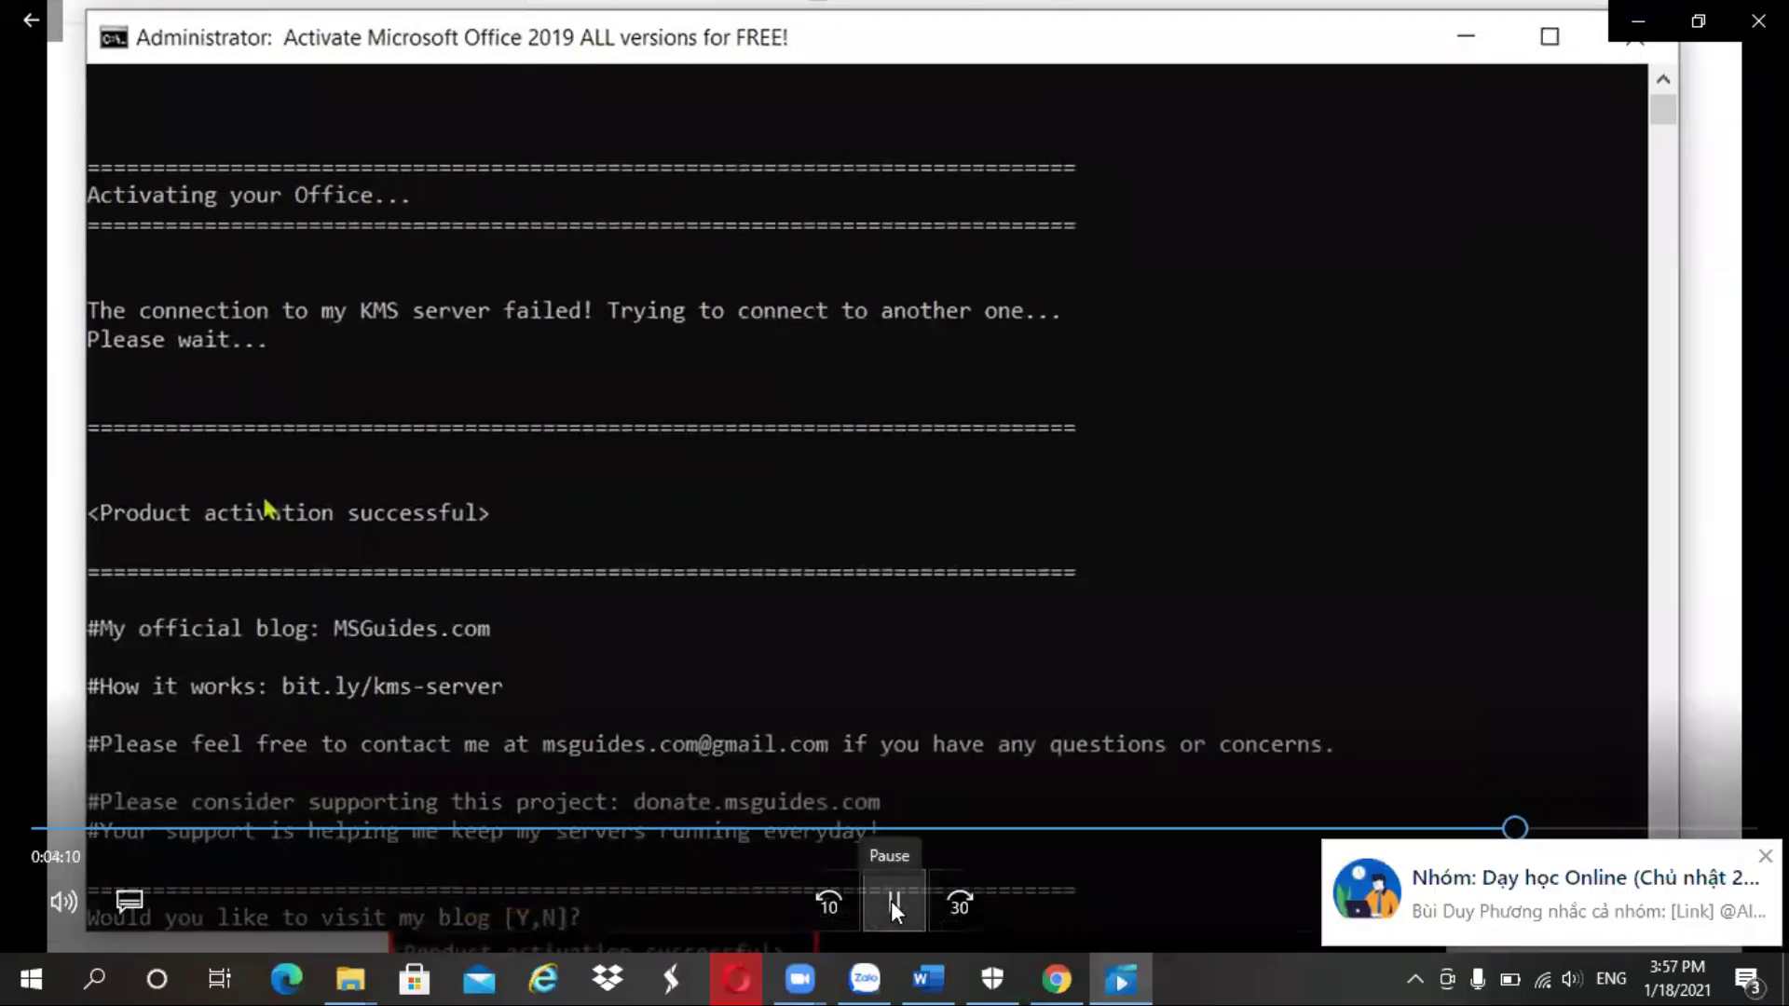
left_click(891, 902)
left_click(893, 901)
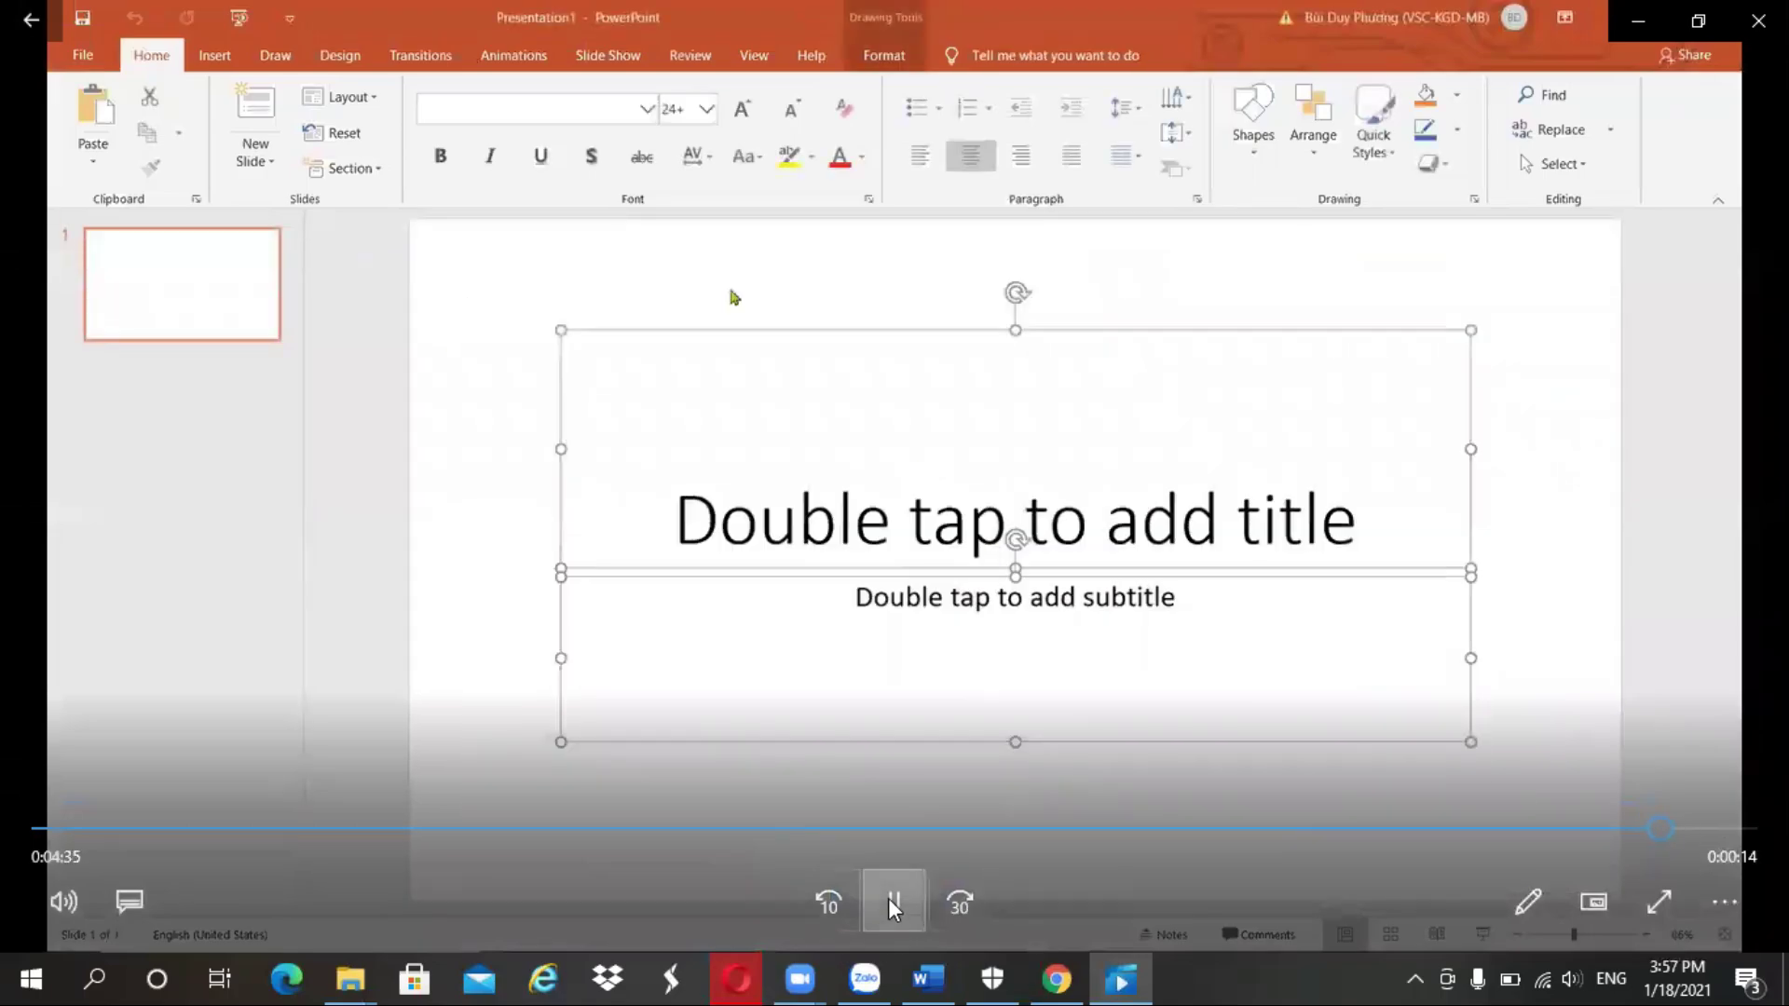
- Play the PowerPoint demonstration from about 4:35 in short stretches, pause it, and skip to about 4:41
left_click(890, 903)
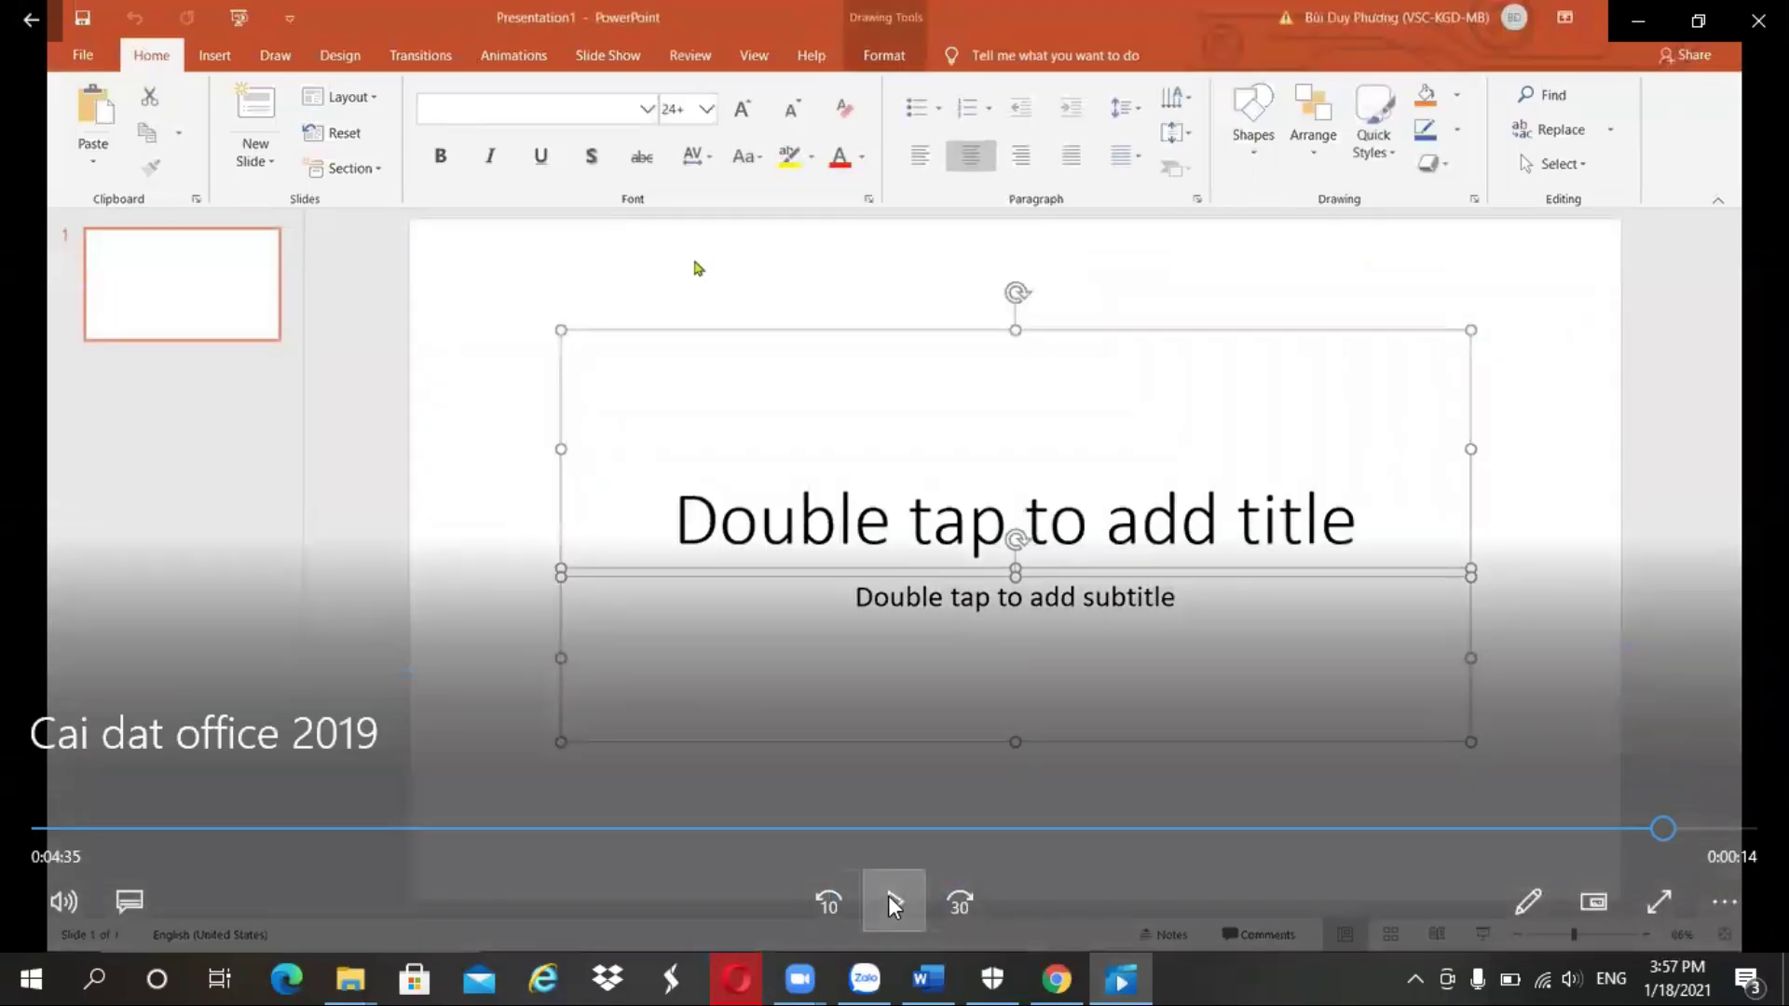
left_click(892, 903)
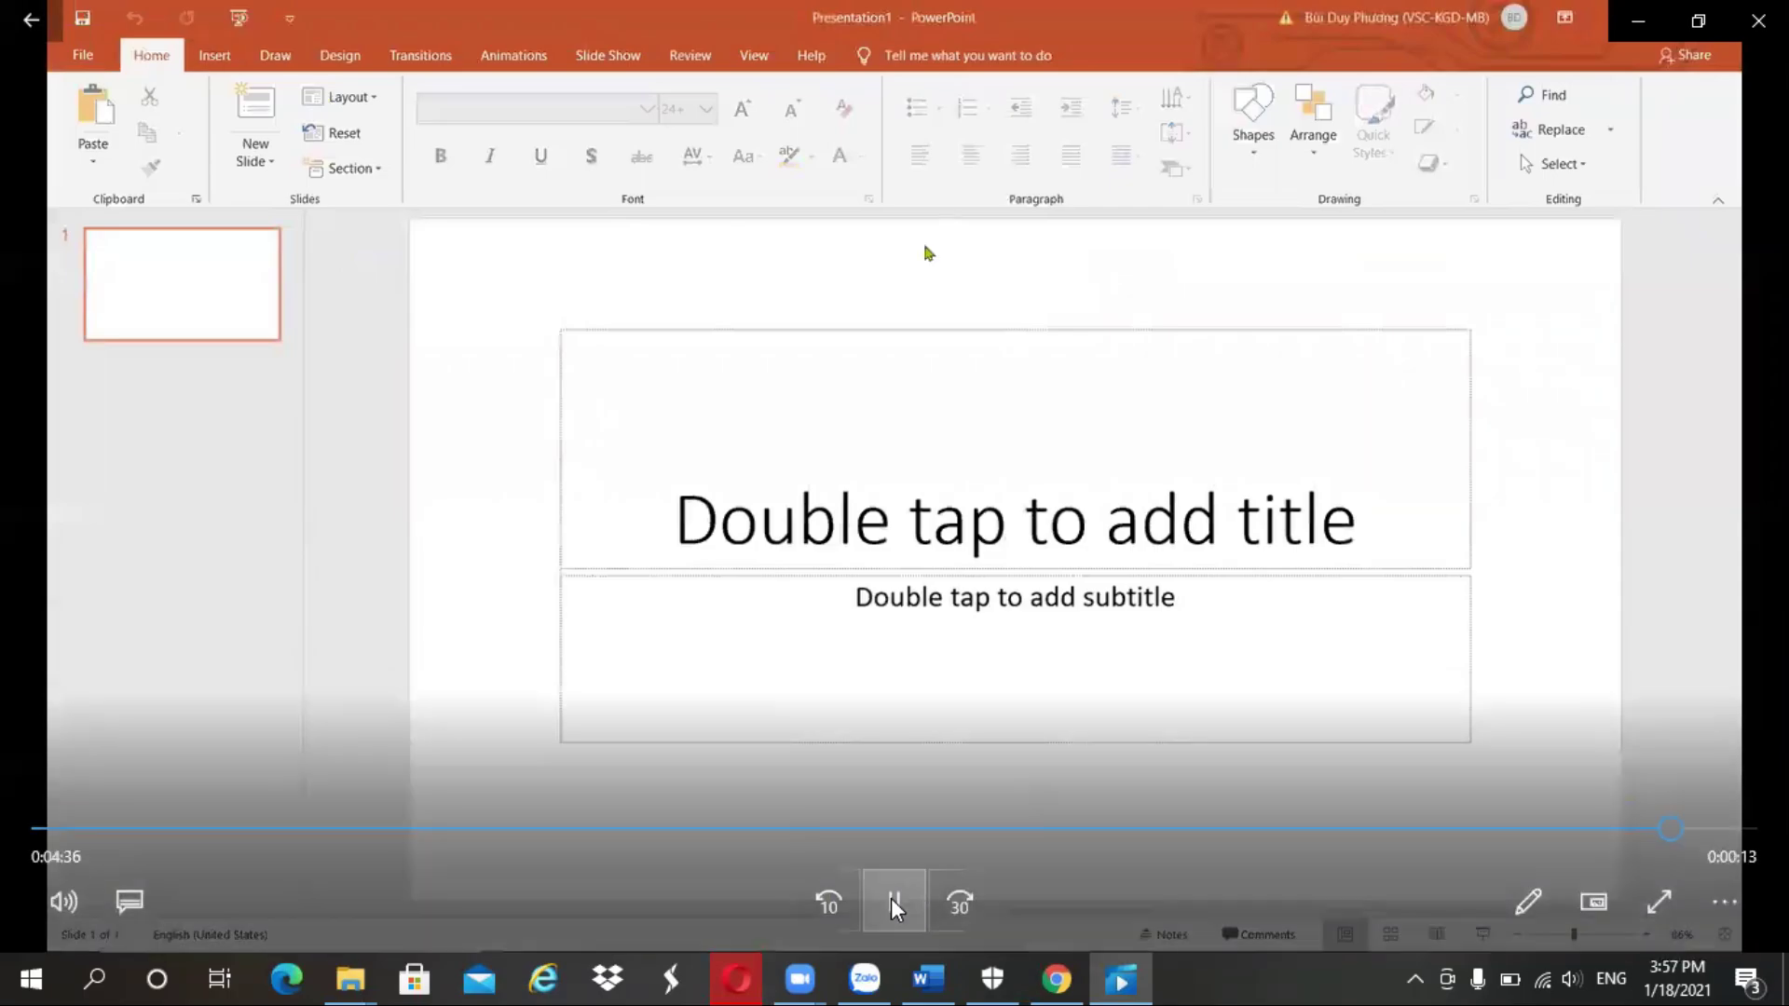
left_click(891, 900)
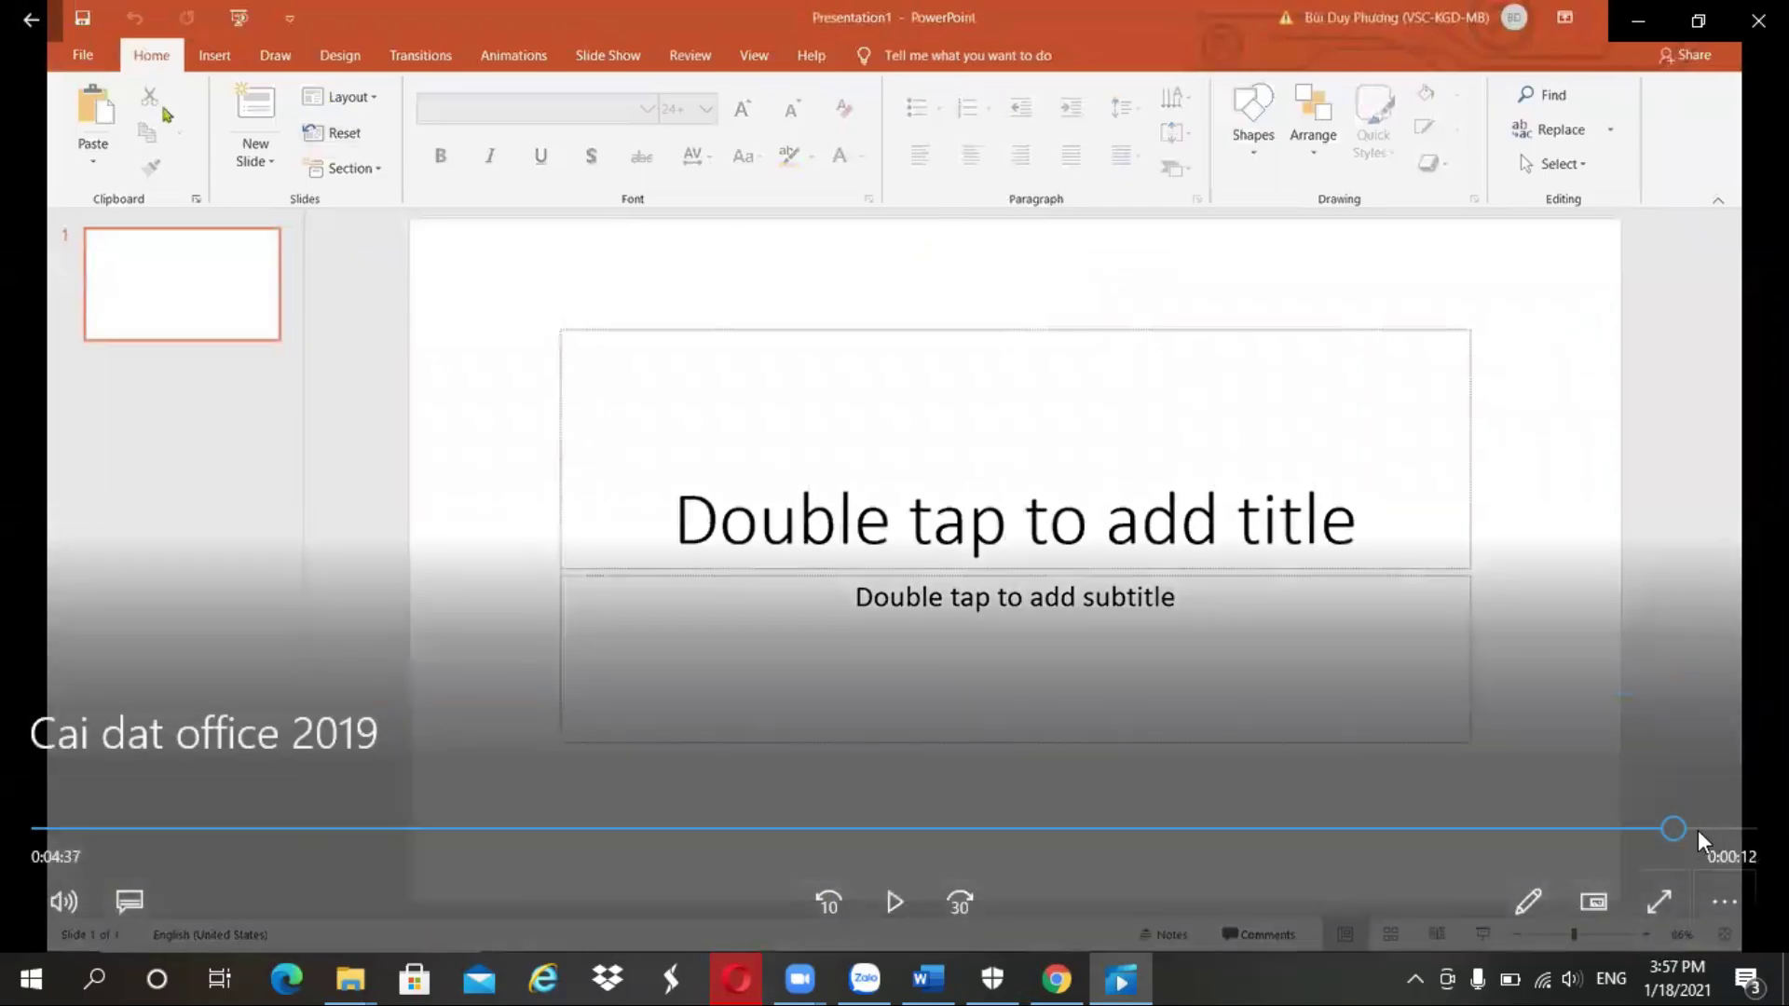
left_click(1698, 831)
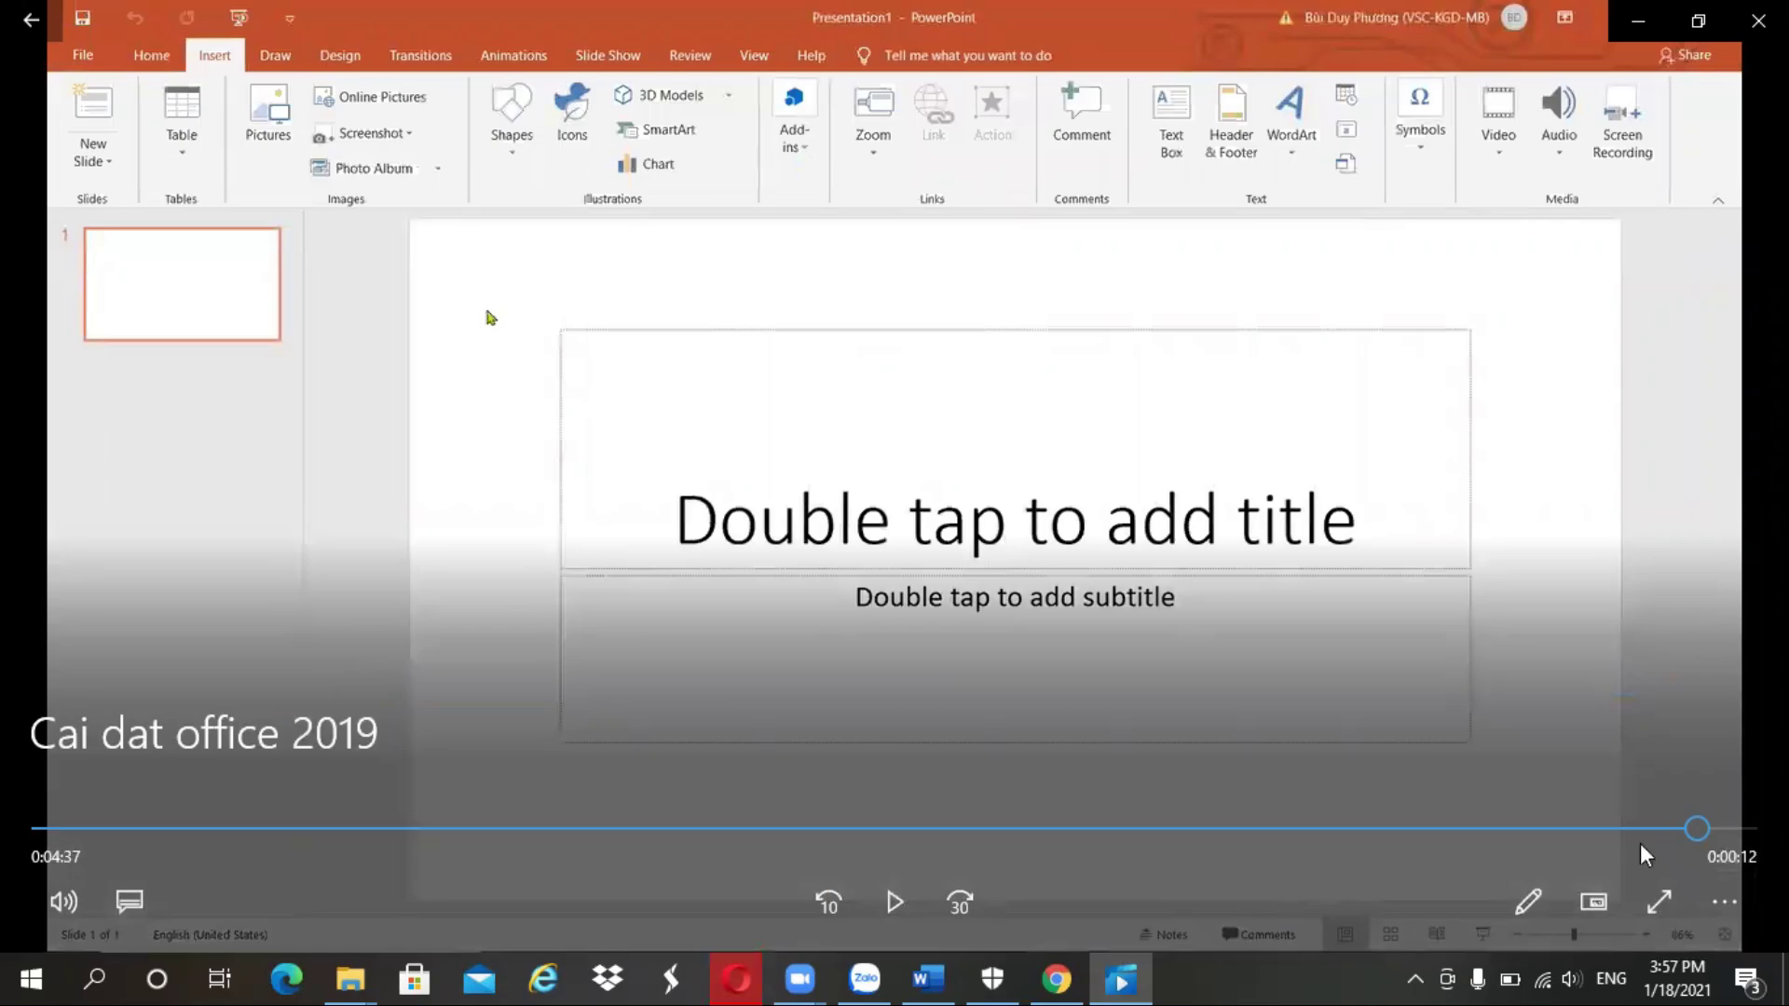
- View the paused PowerPoint frame briefly in full screen, restore the normal view, and close the video player
left_click(1659, 901)
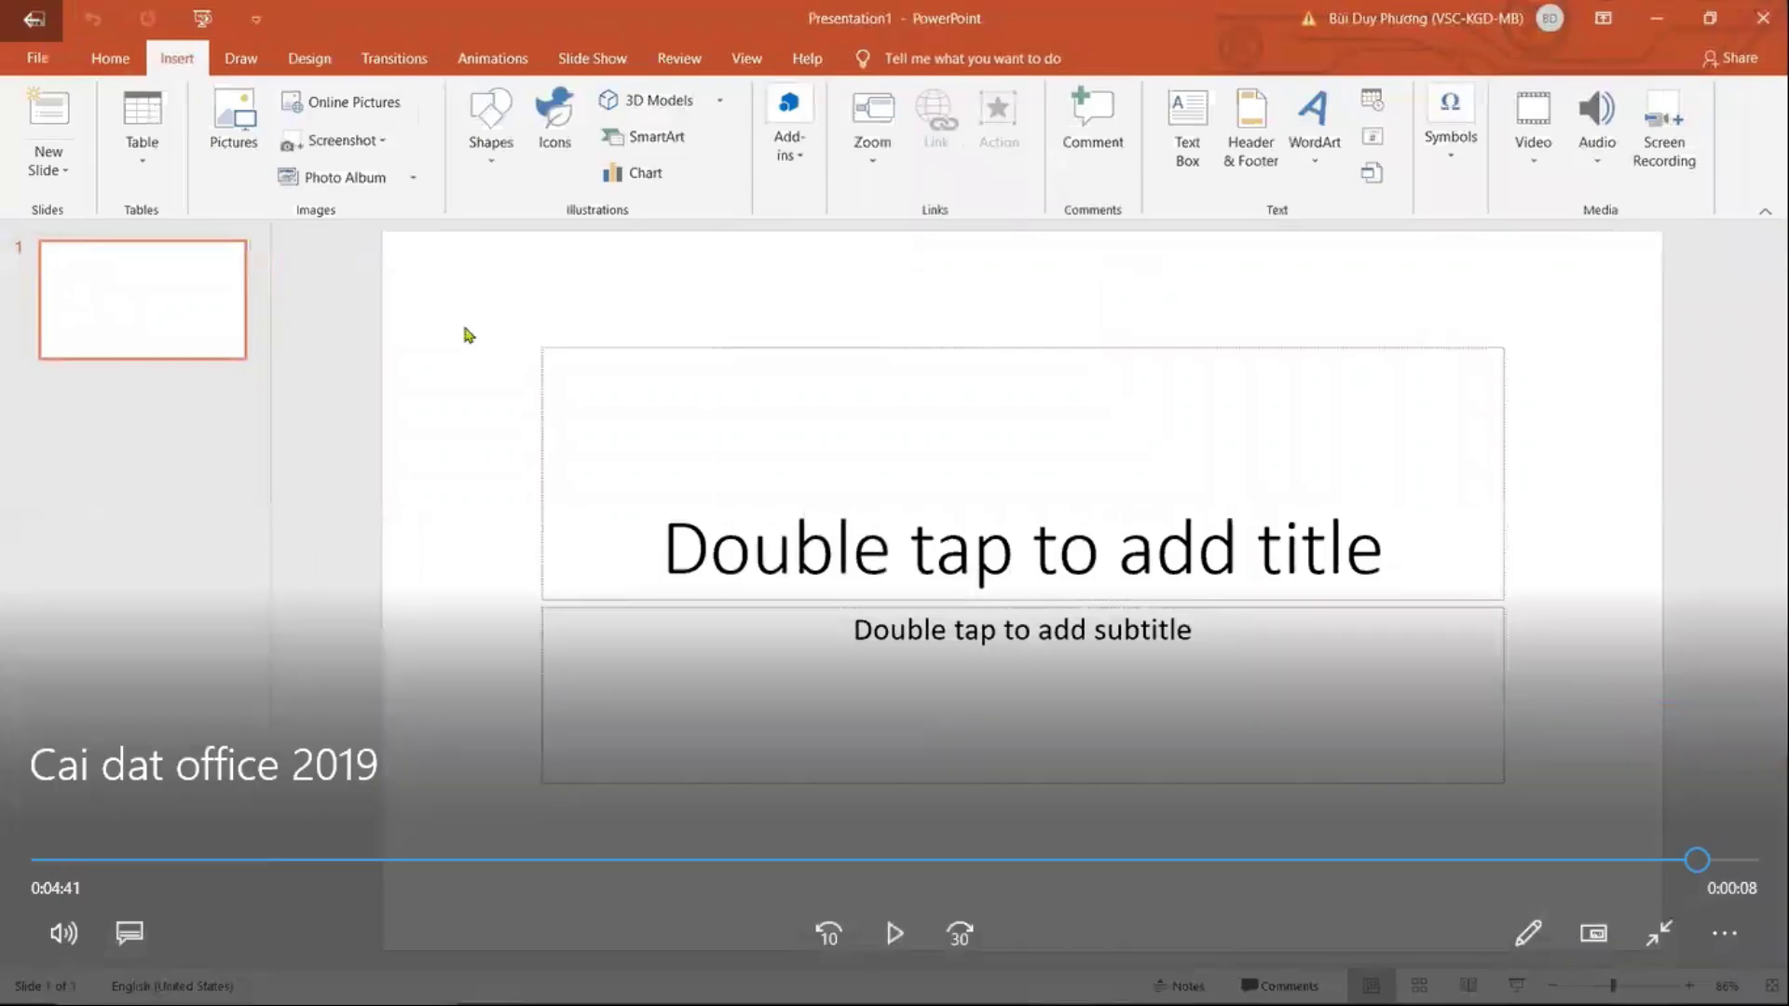
left_click(1659, 933)
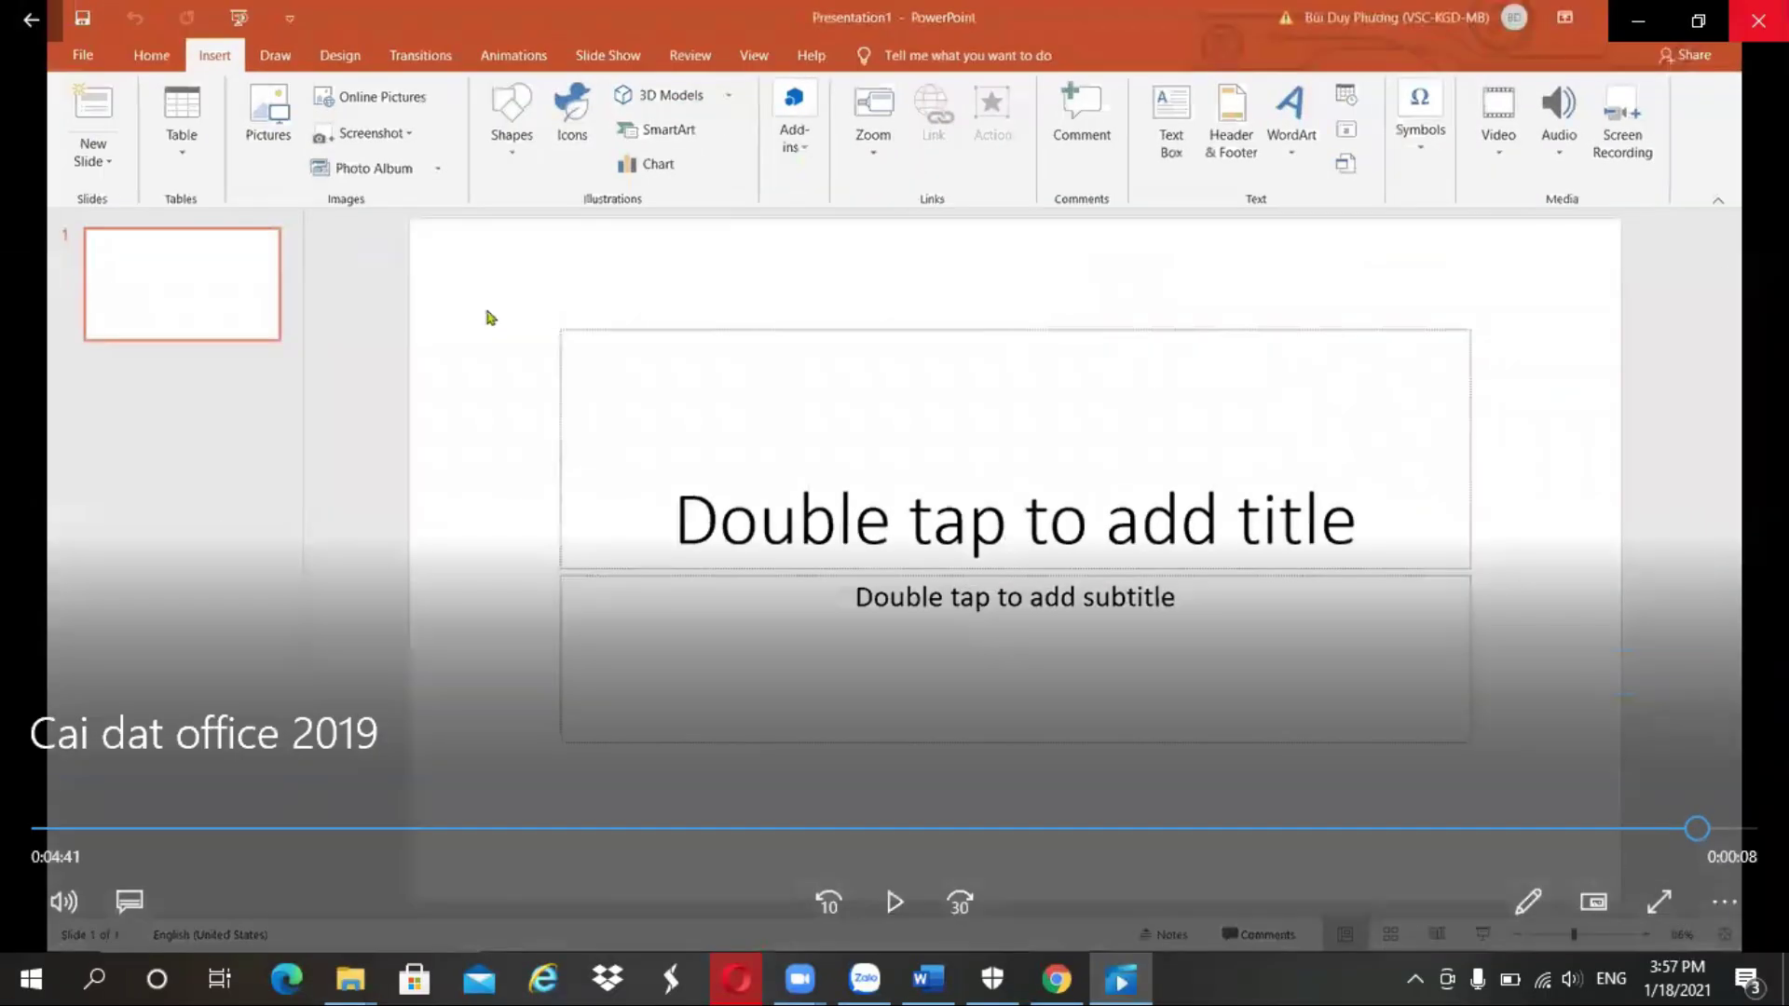
left_click(1758, 21)
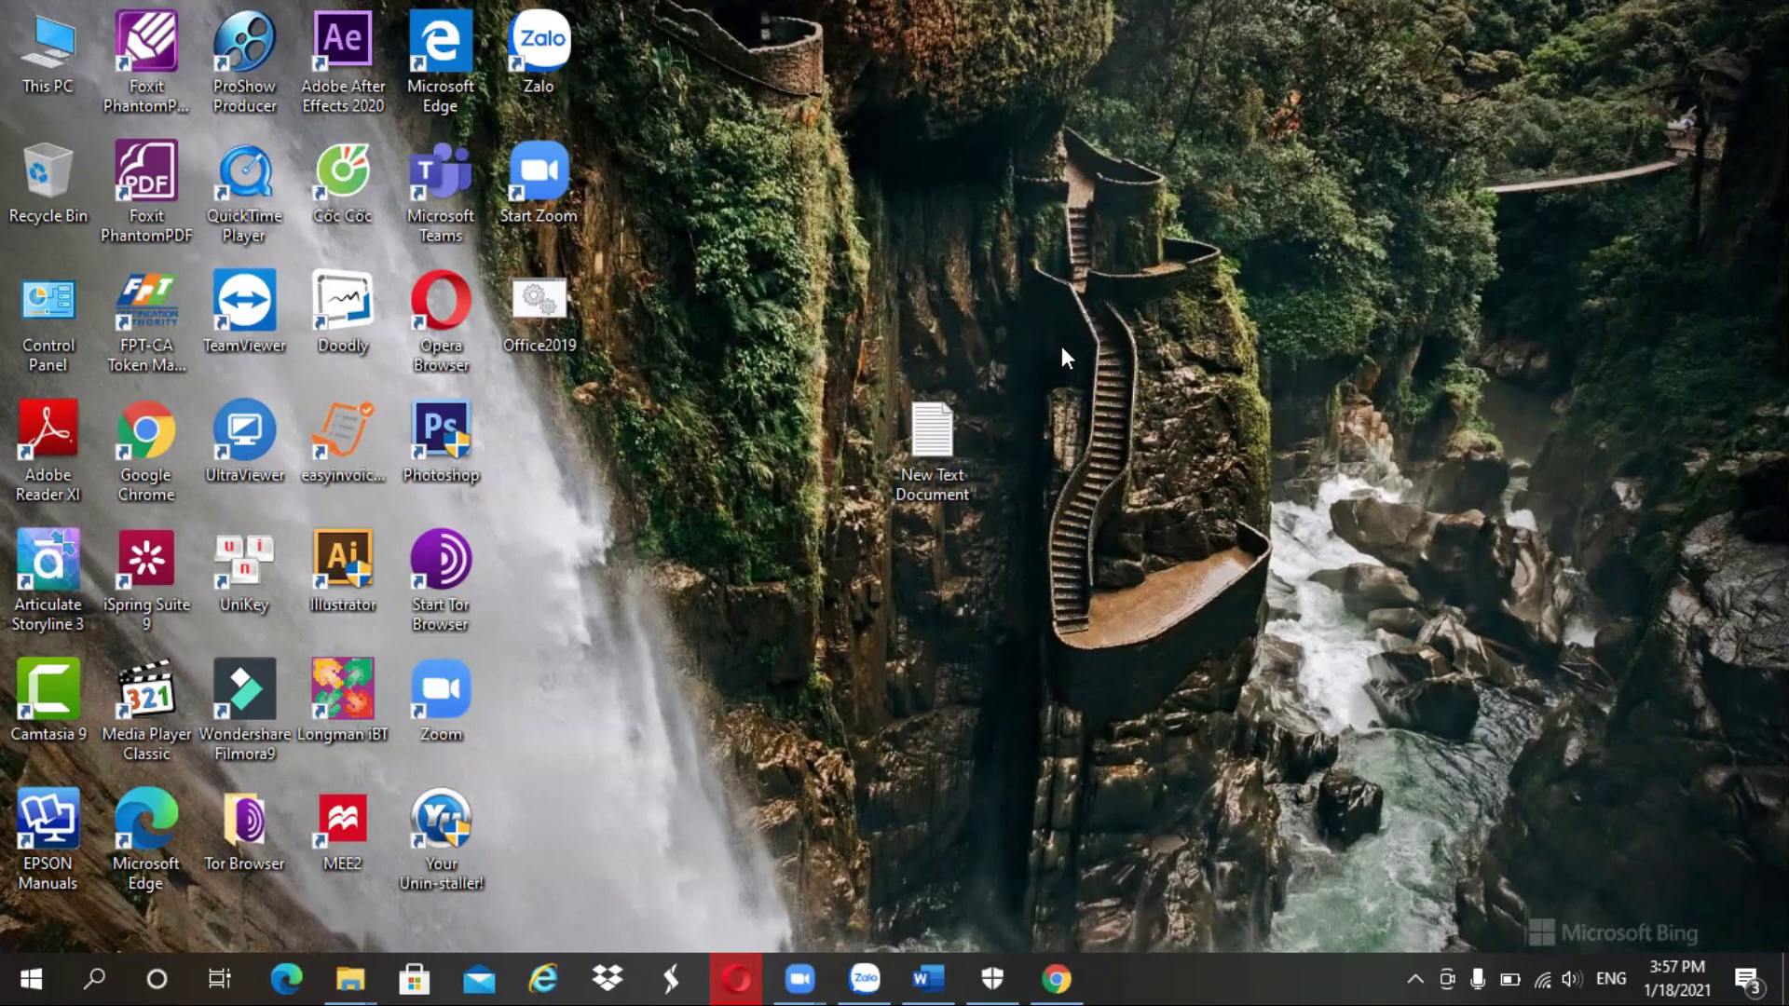
- Search Windows for Control Panel and open it
left_click(96, 969)
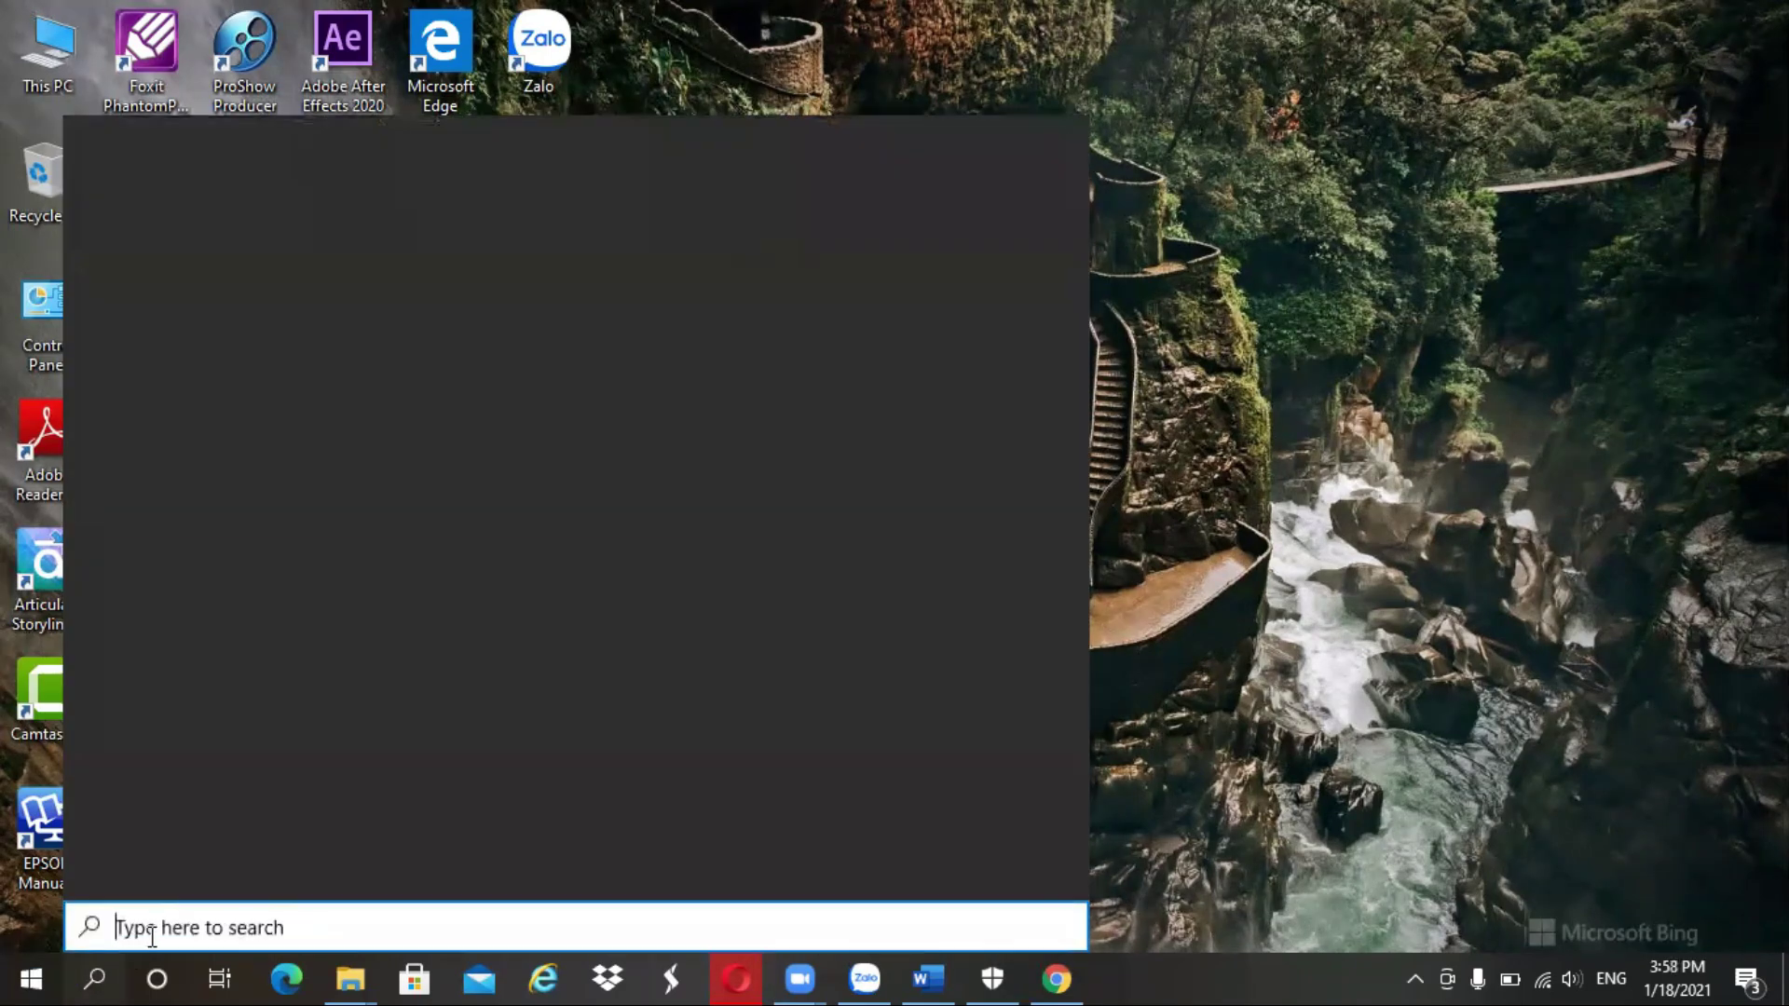
type("Co")
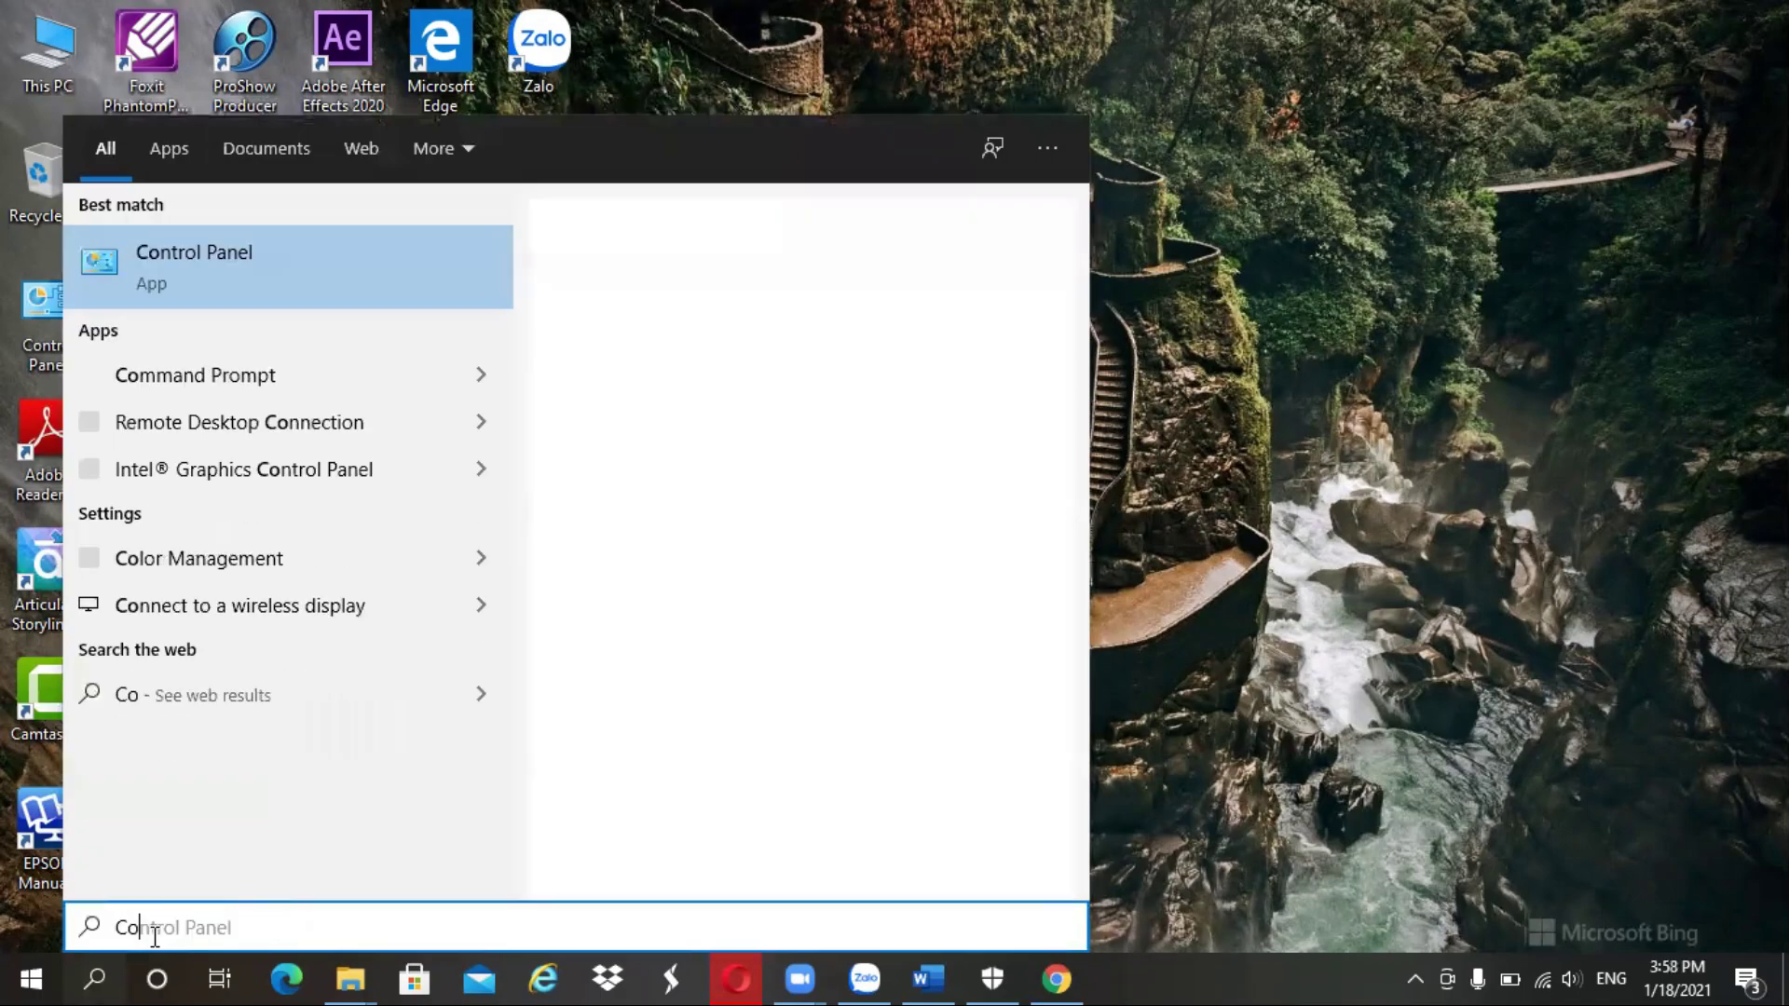
type("nytro")
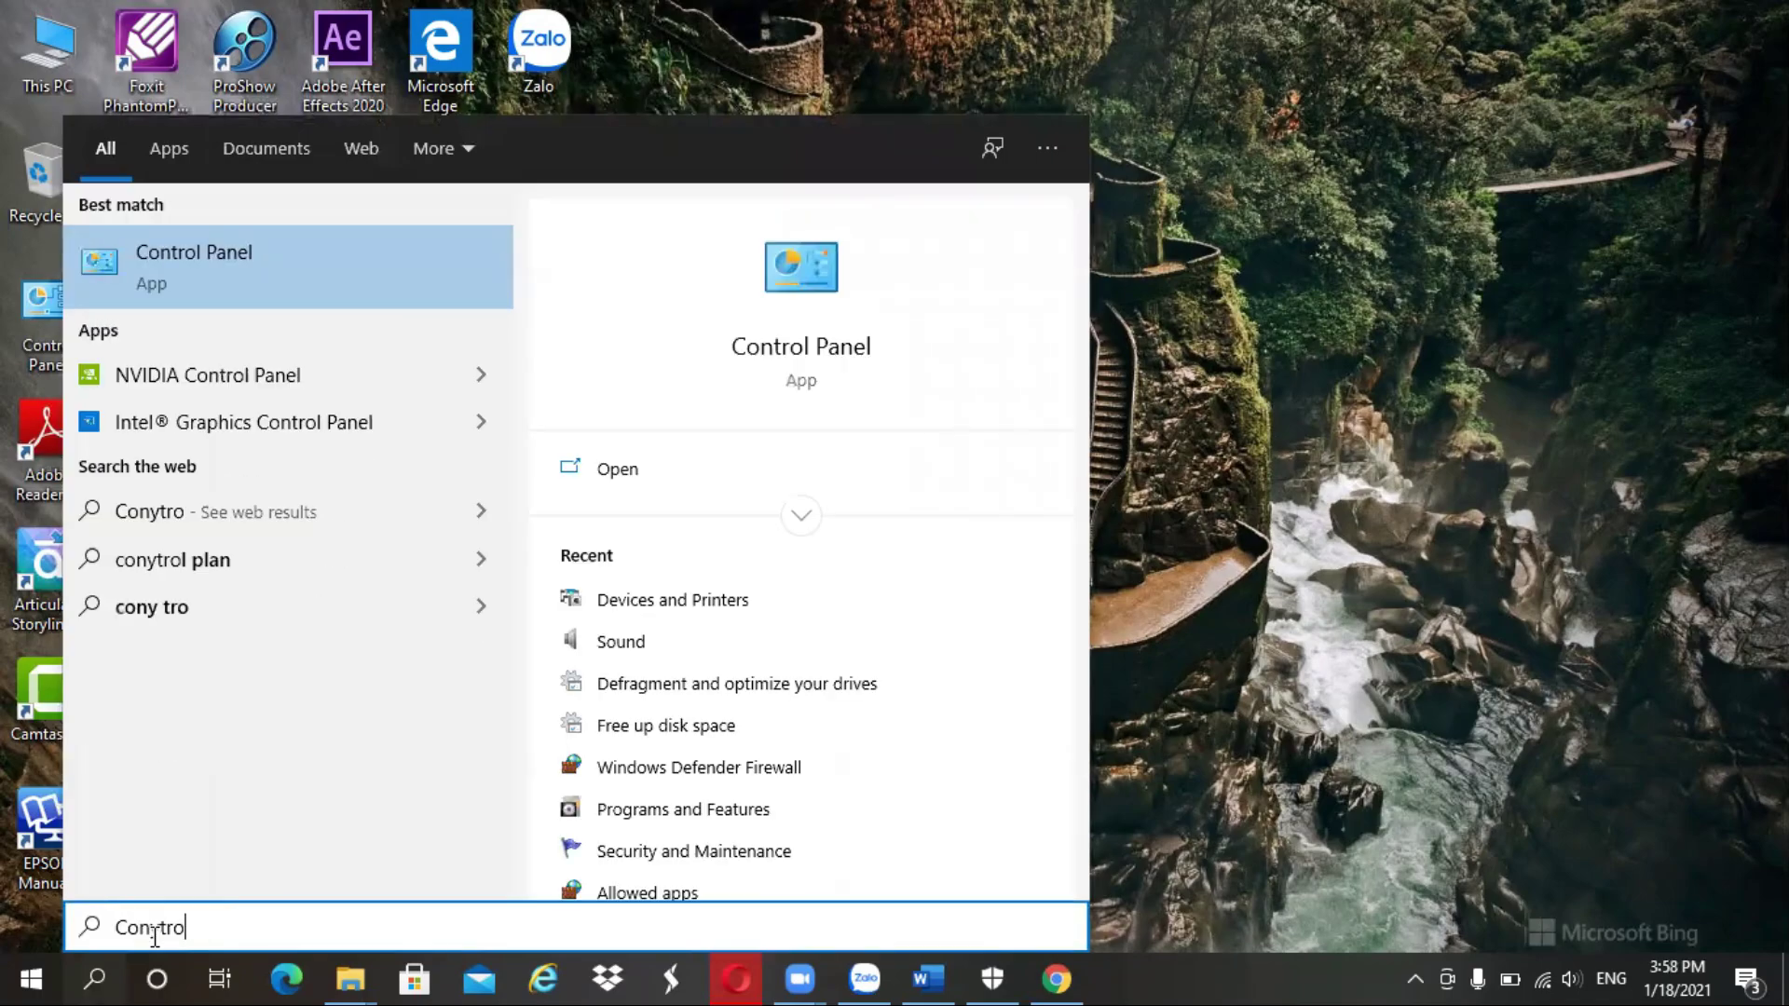
type("l Panel")
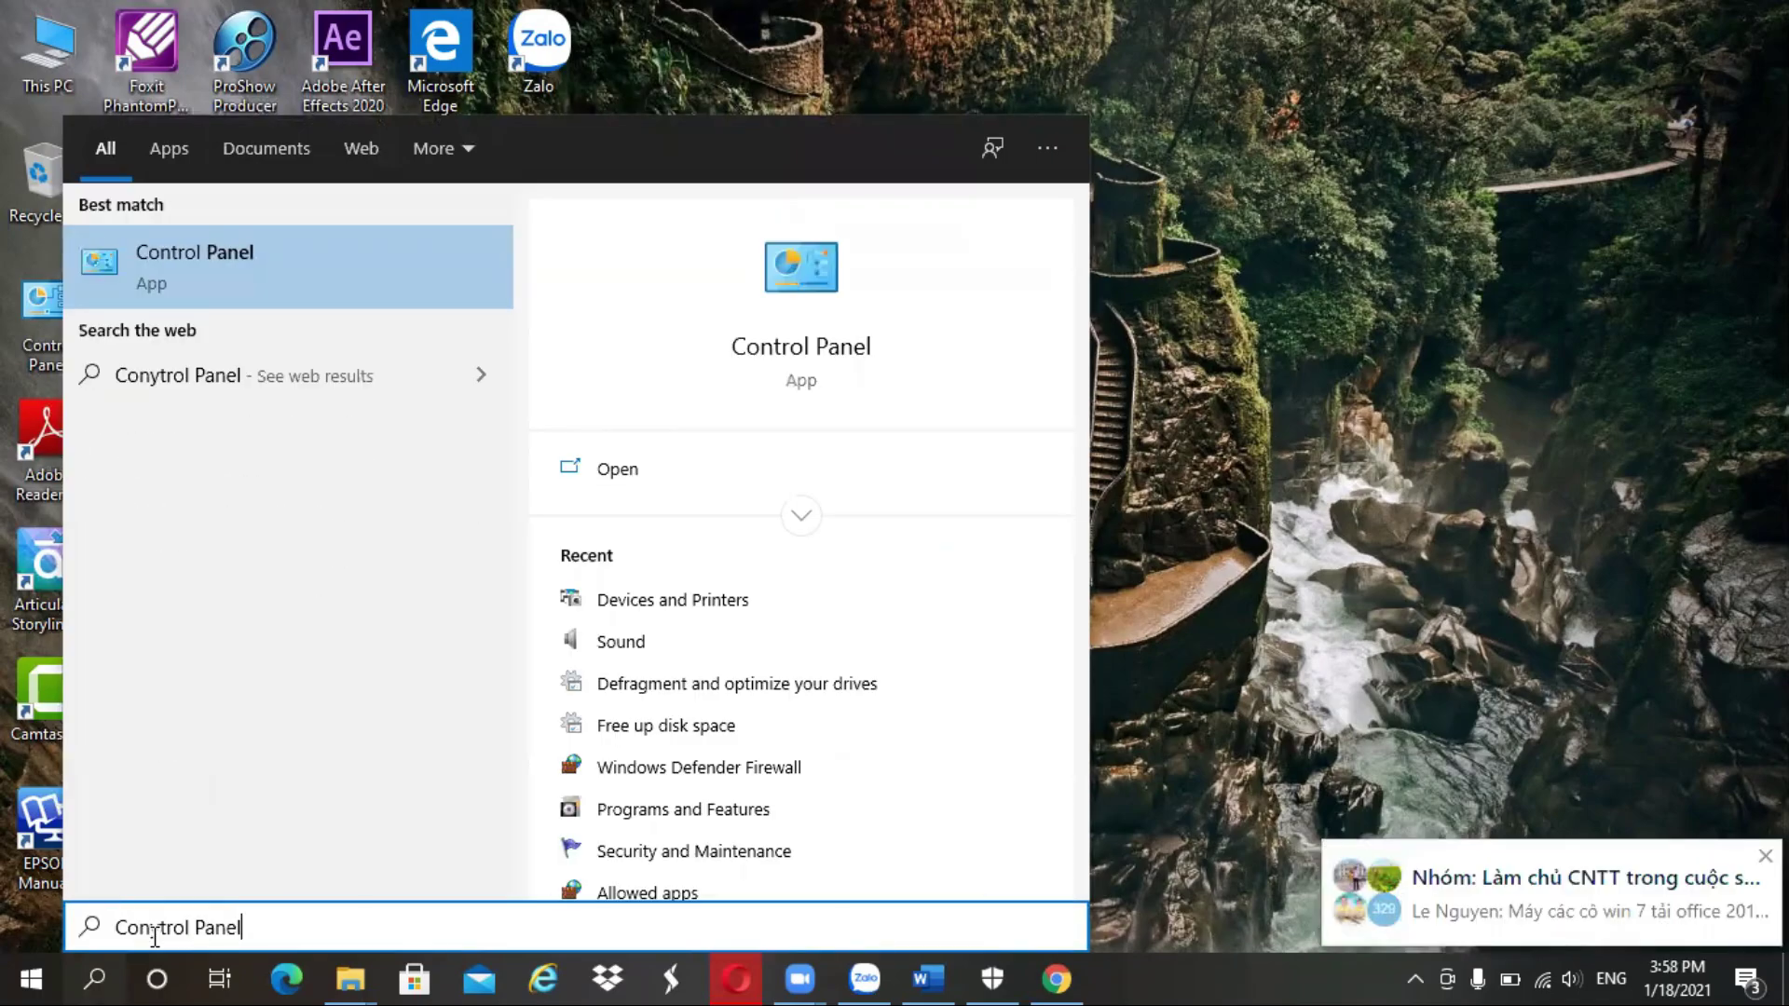
left_click(615, 469)
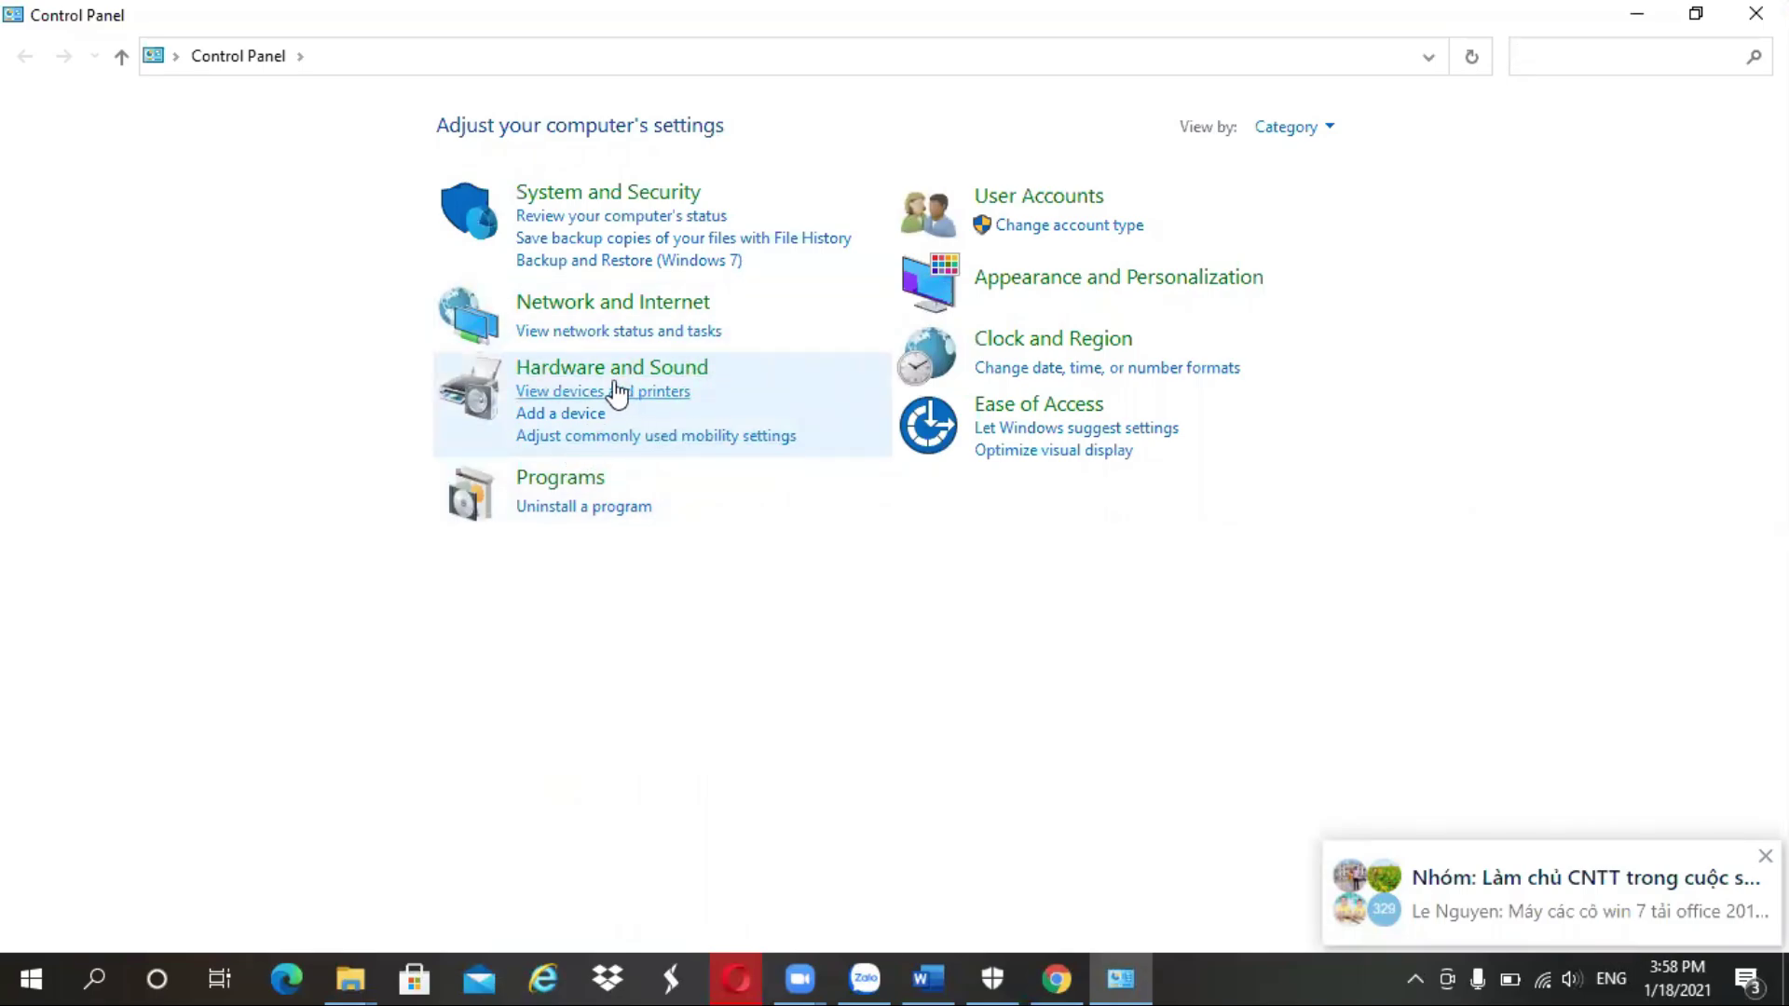
- Show the list of installed programs for uninstalling under Programs, then close Control Panel without removing anything
left_click(573, 478)
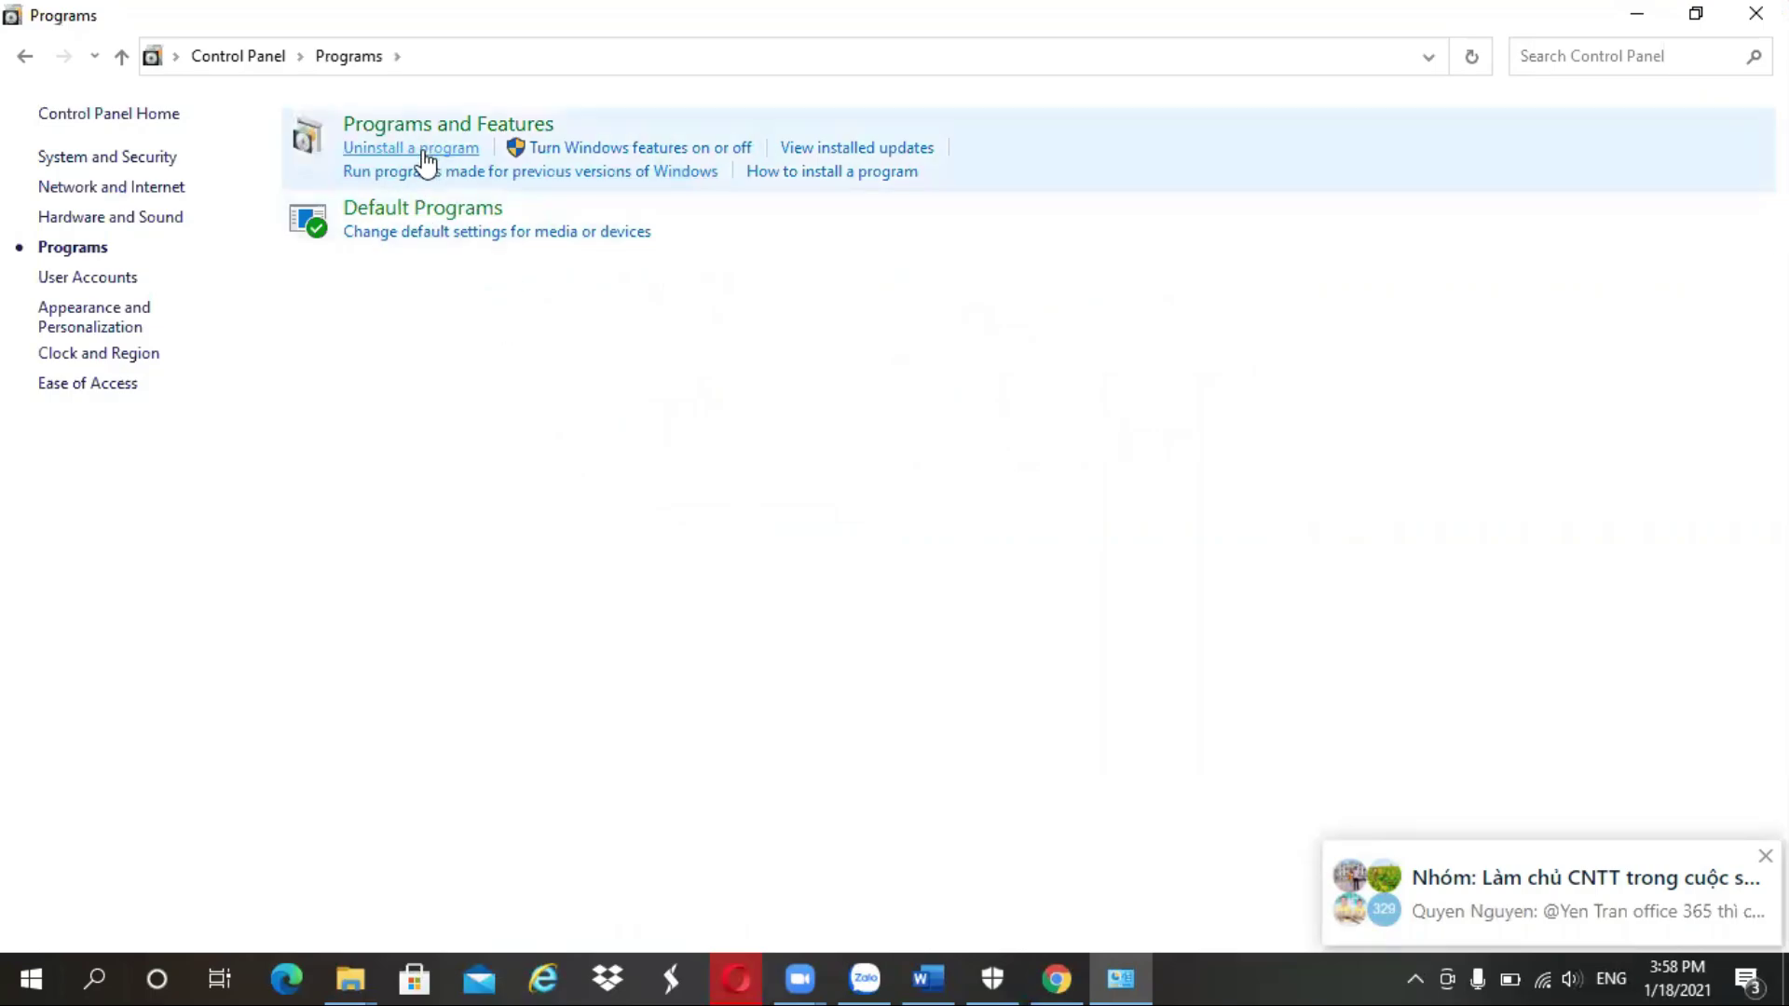
left_click(410, 148)
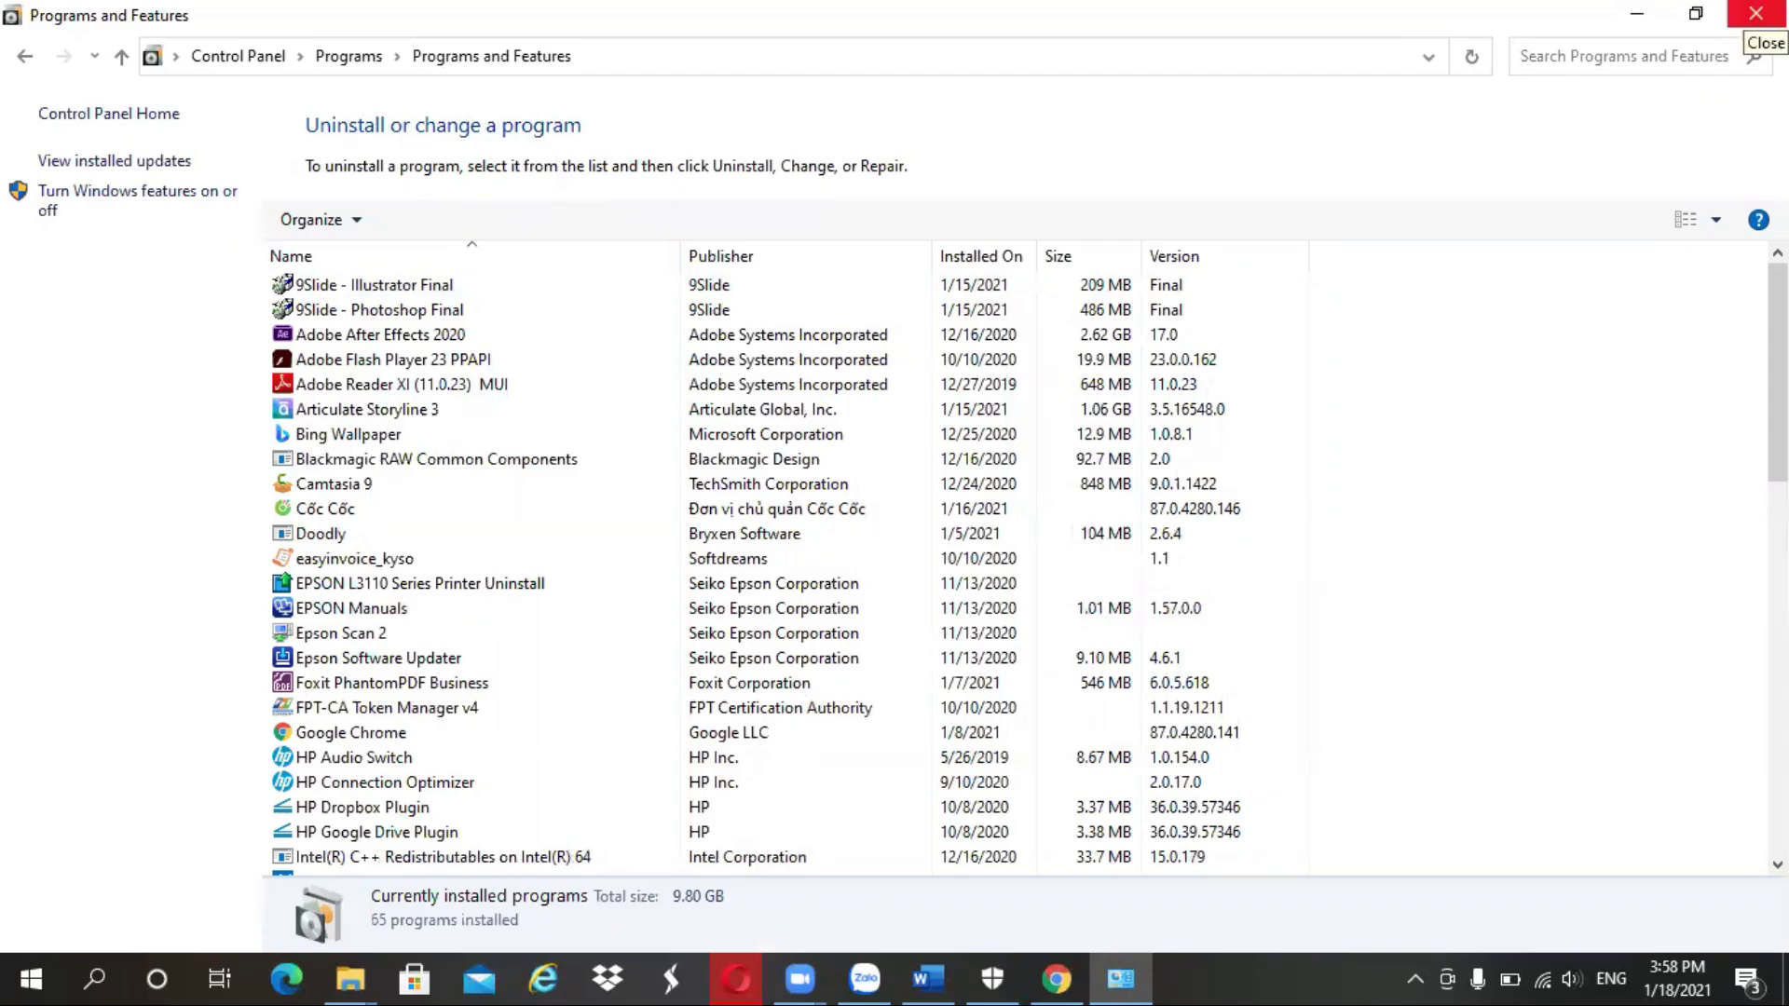
left_click(1756, 13)
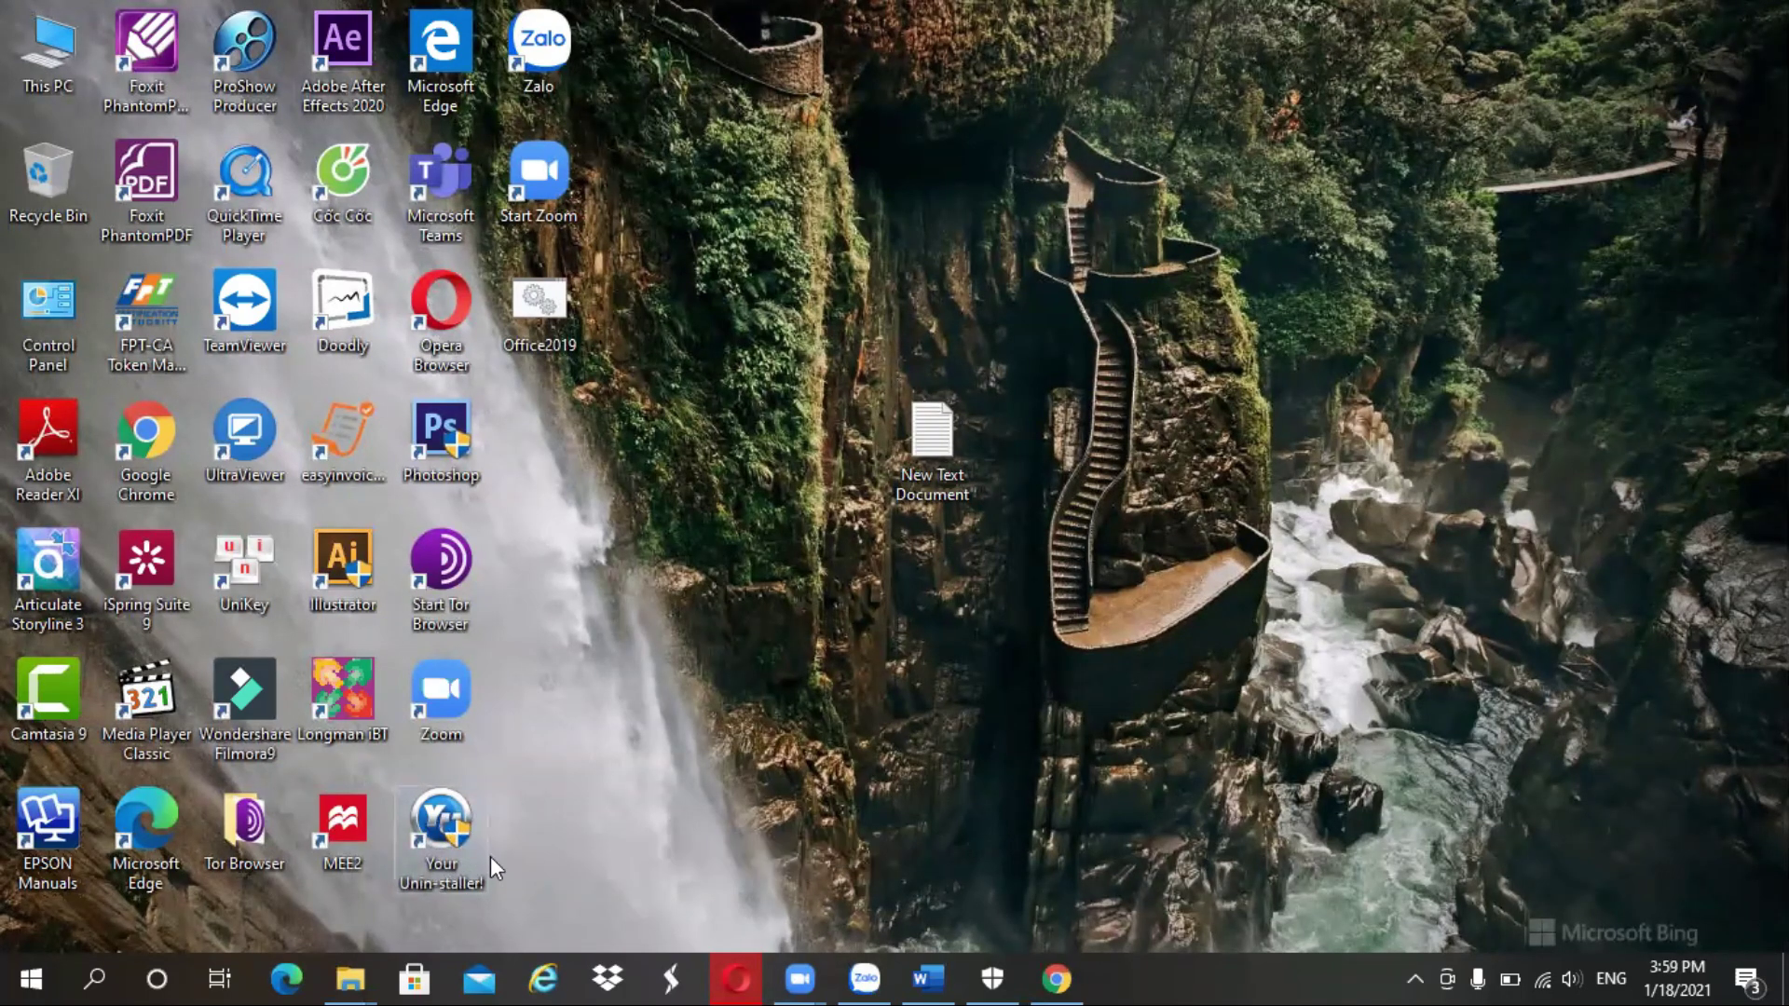
- Launch Your Uninstaller! from the desktop, look over its installed programs, and clear the current selection
double_click(447, 821)
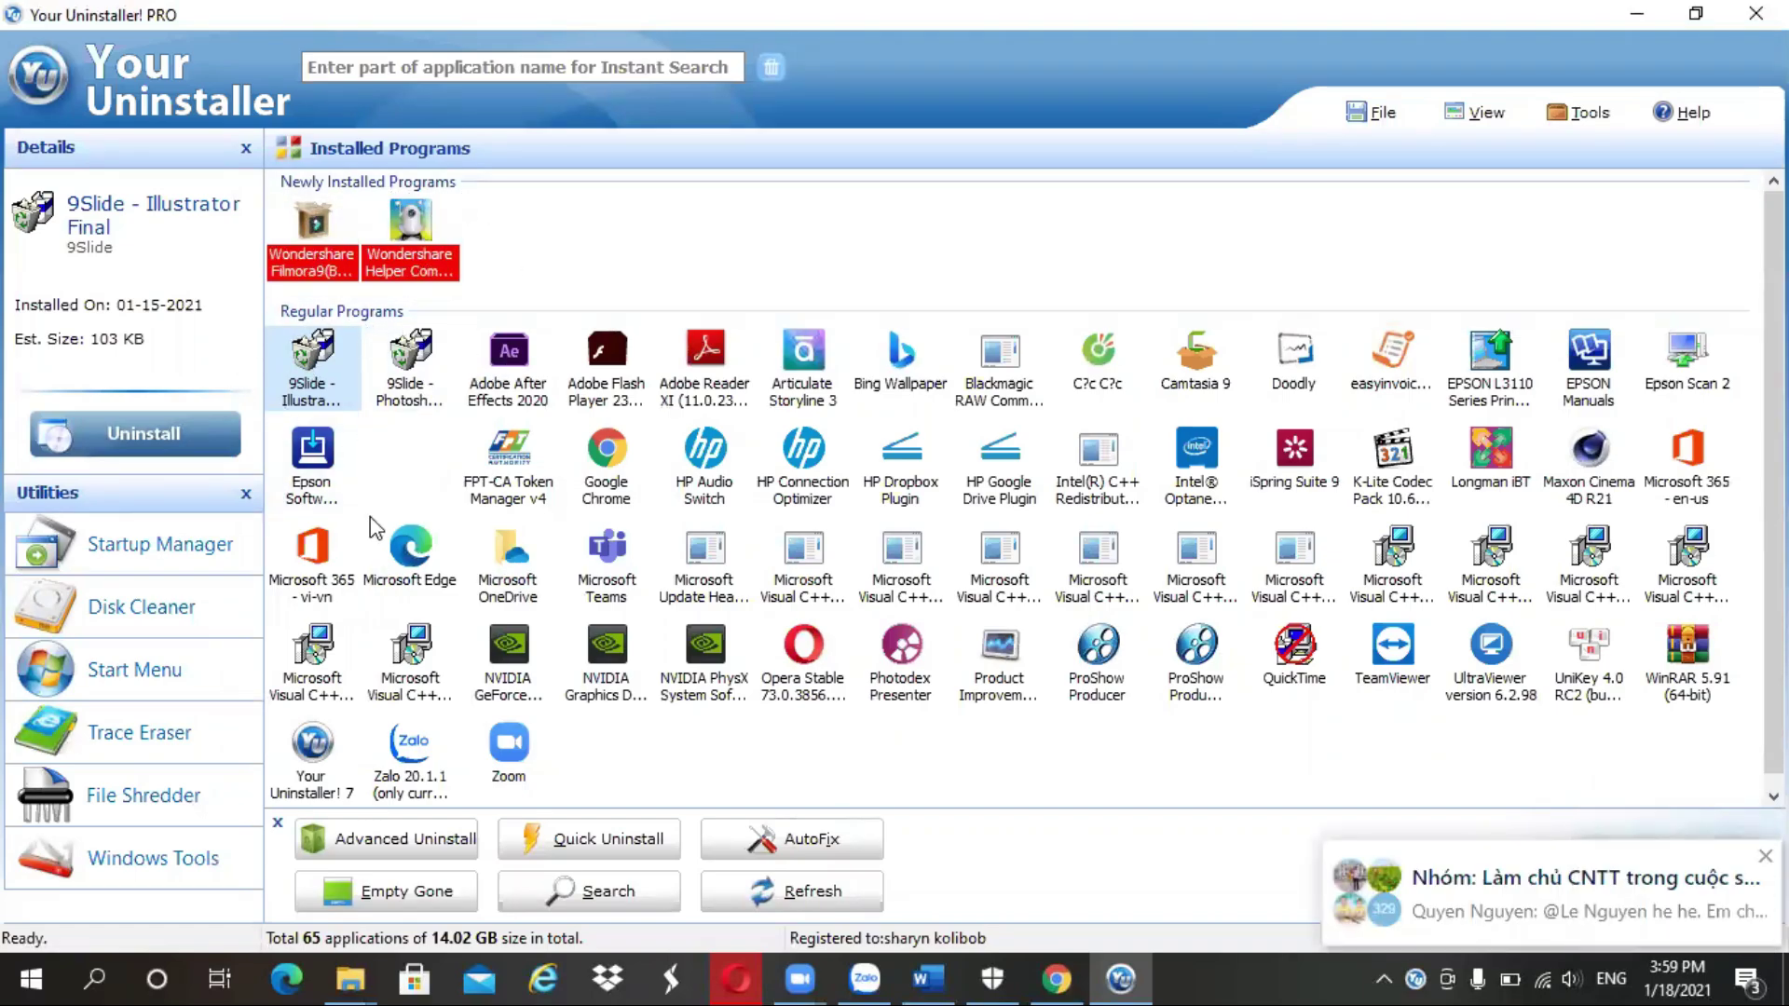
mouse_move(491, 556)
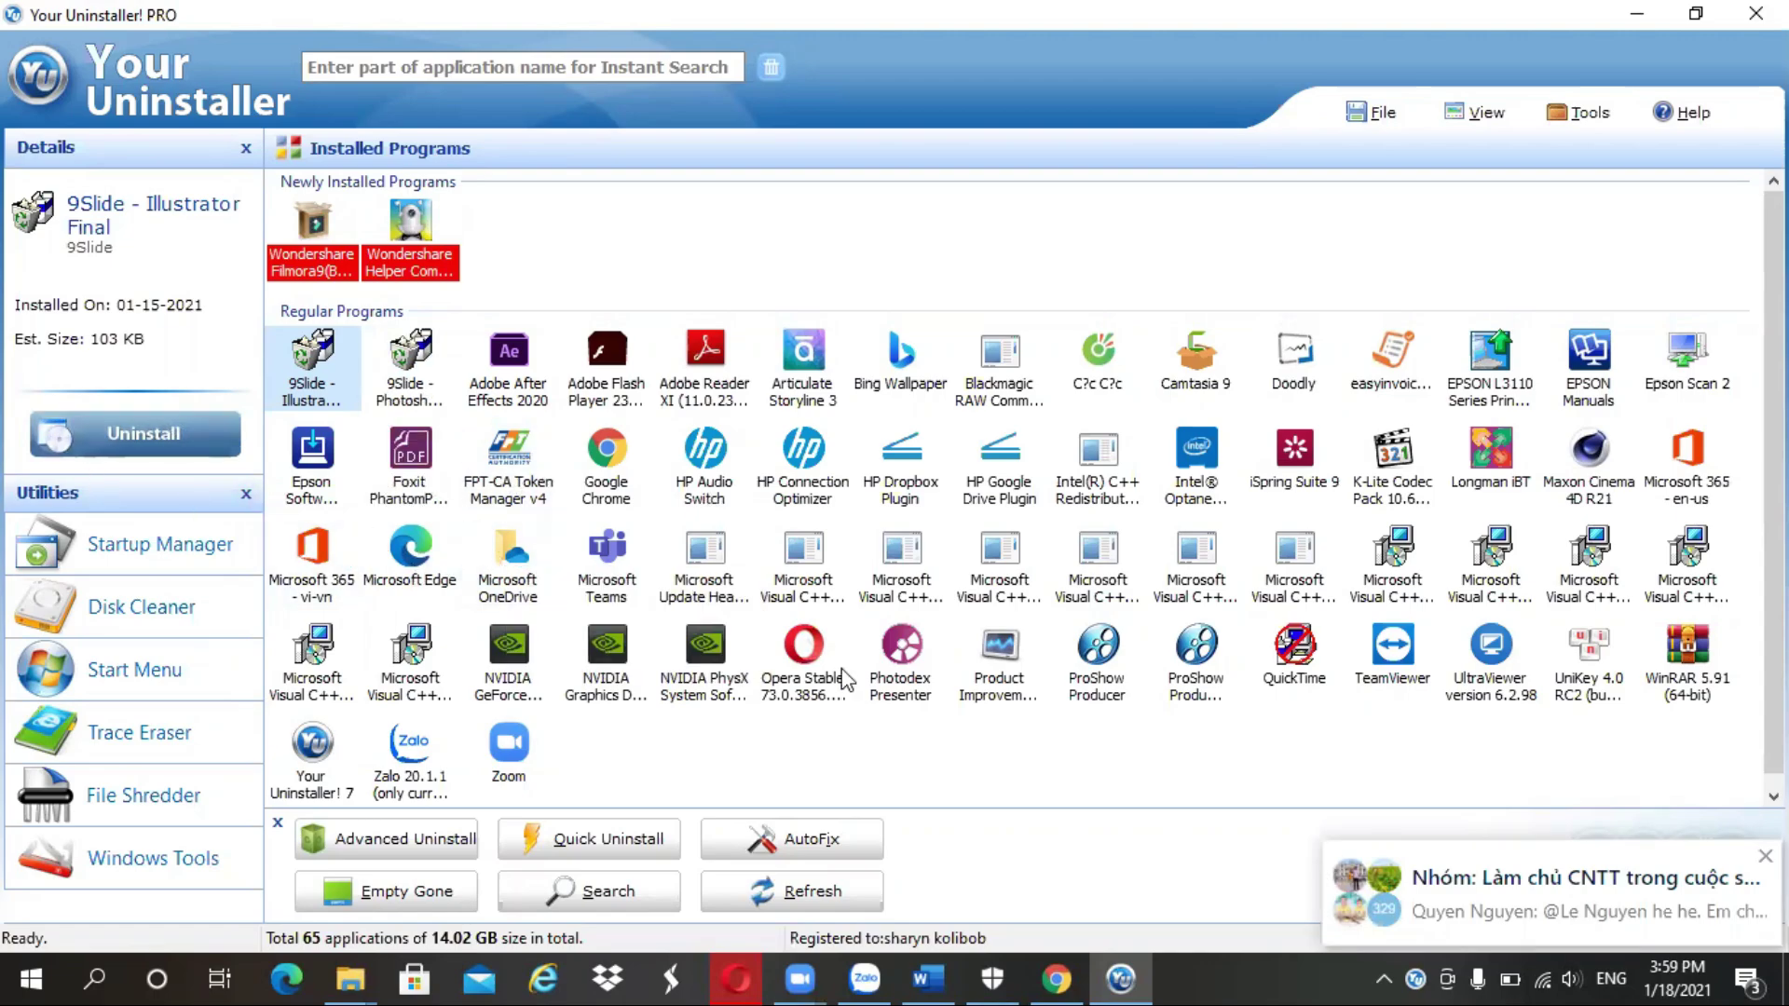
left_click(896, 760)
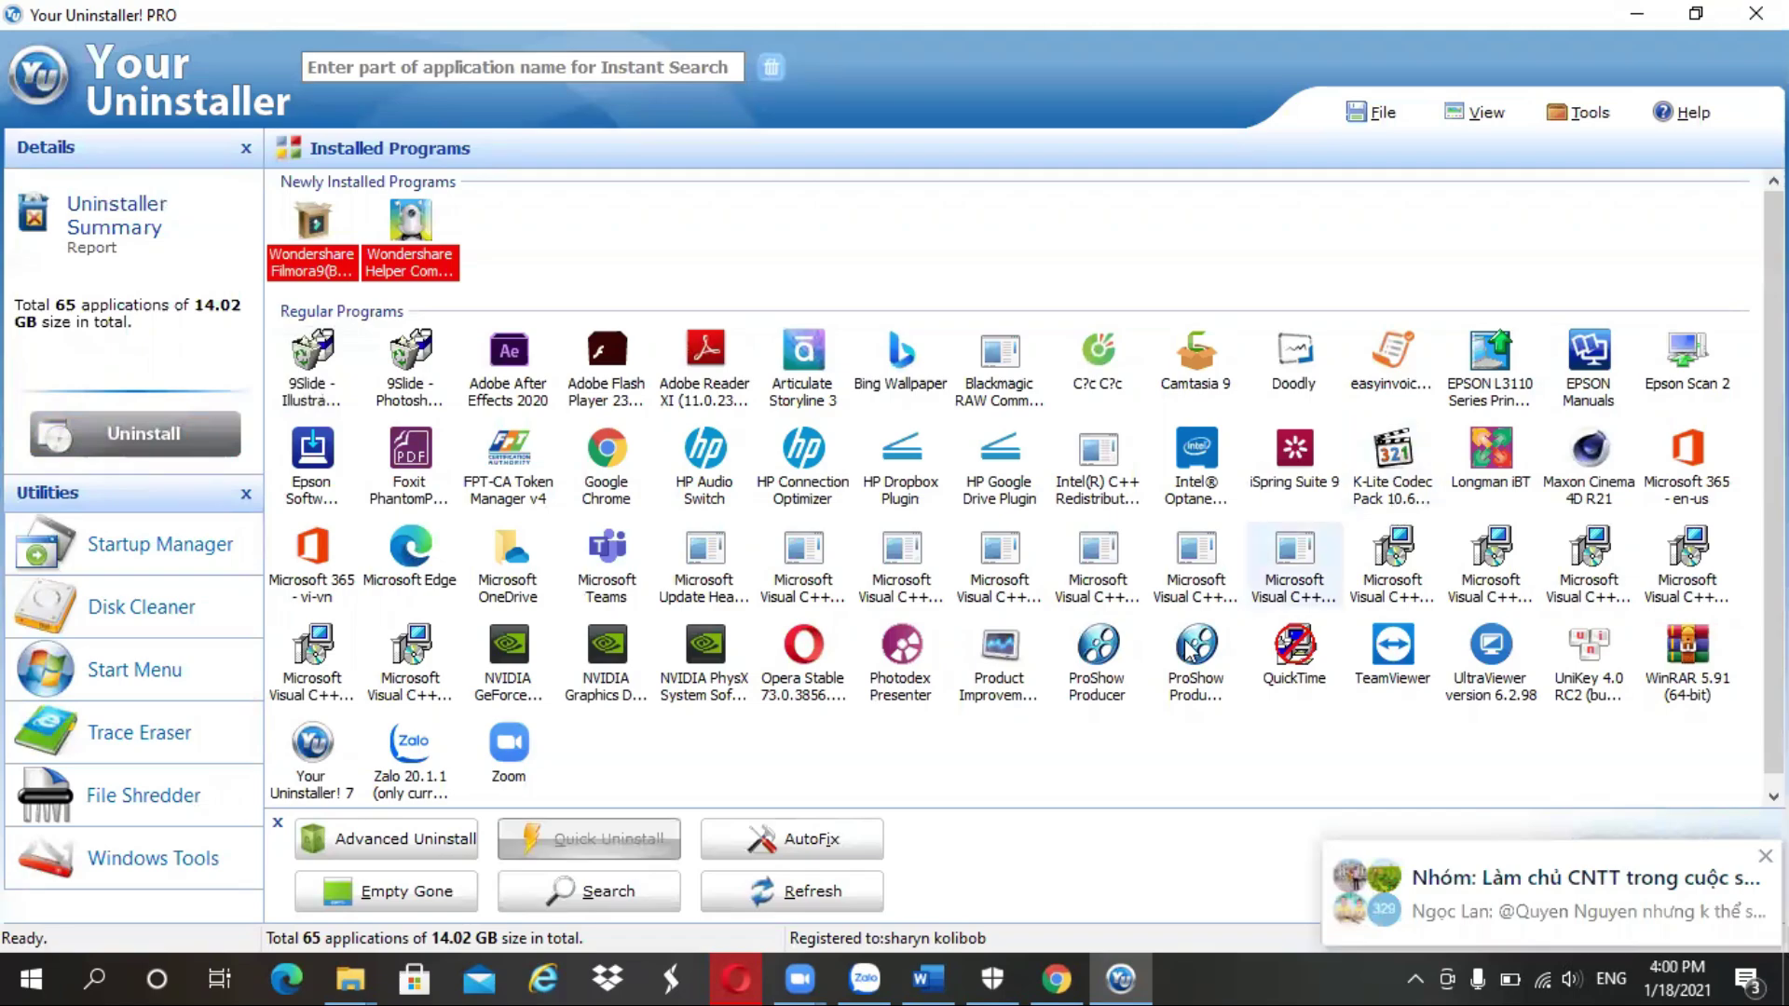
- Show the uninstall wizard's modes for Opera Stable, cancel the wizard without uninstalling, and close Your Uninstaller!
left_click(803, 652)
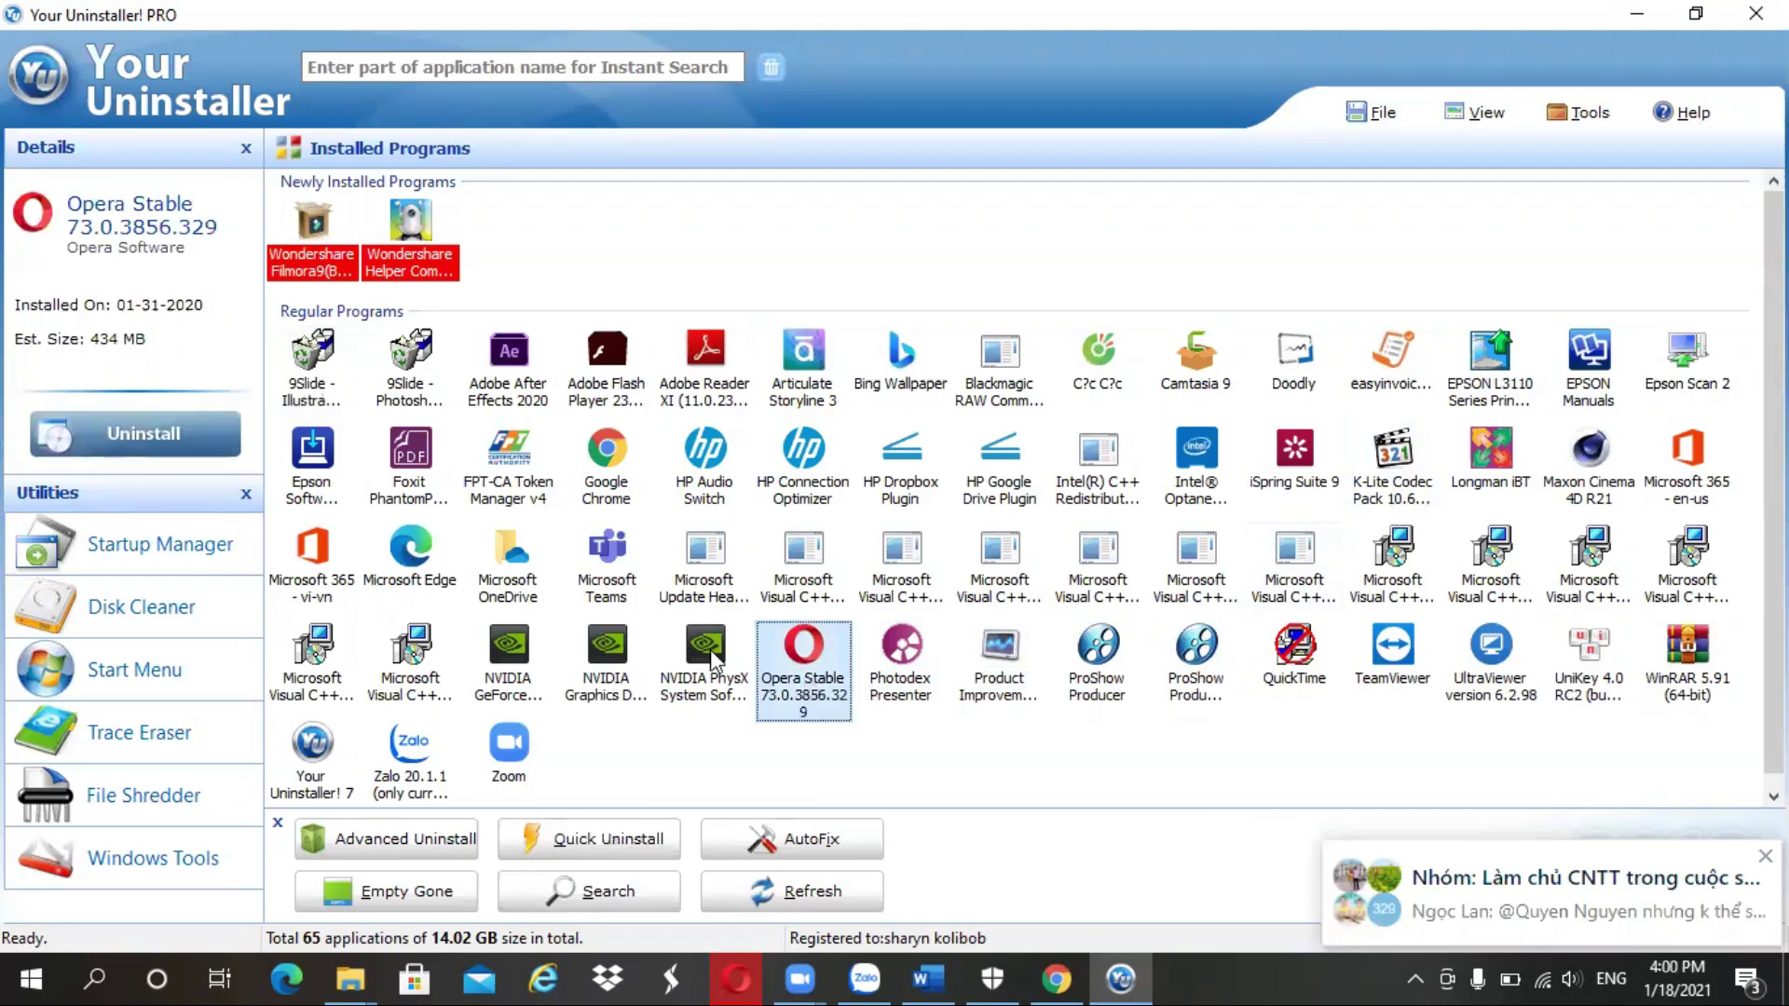
left_click(132, 438)
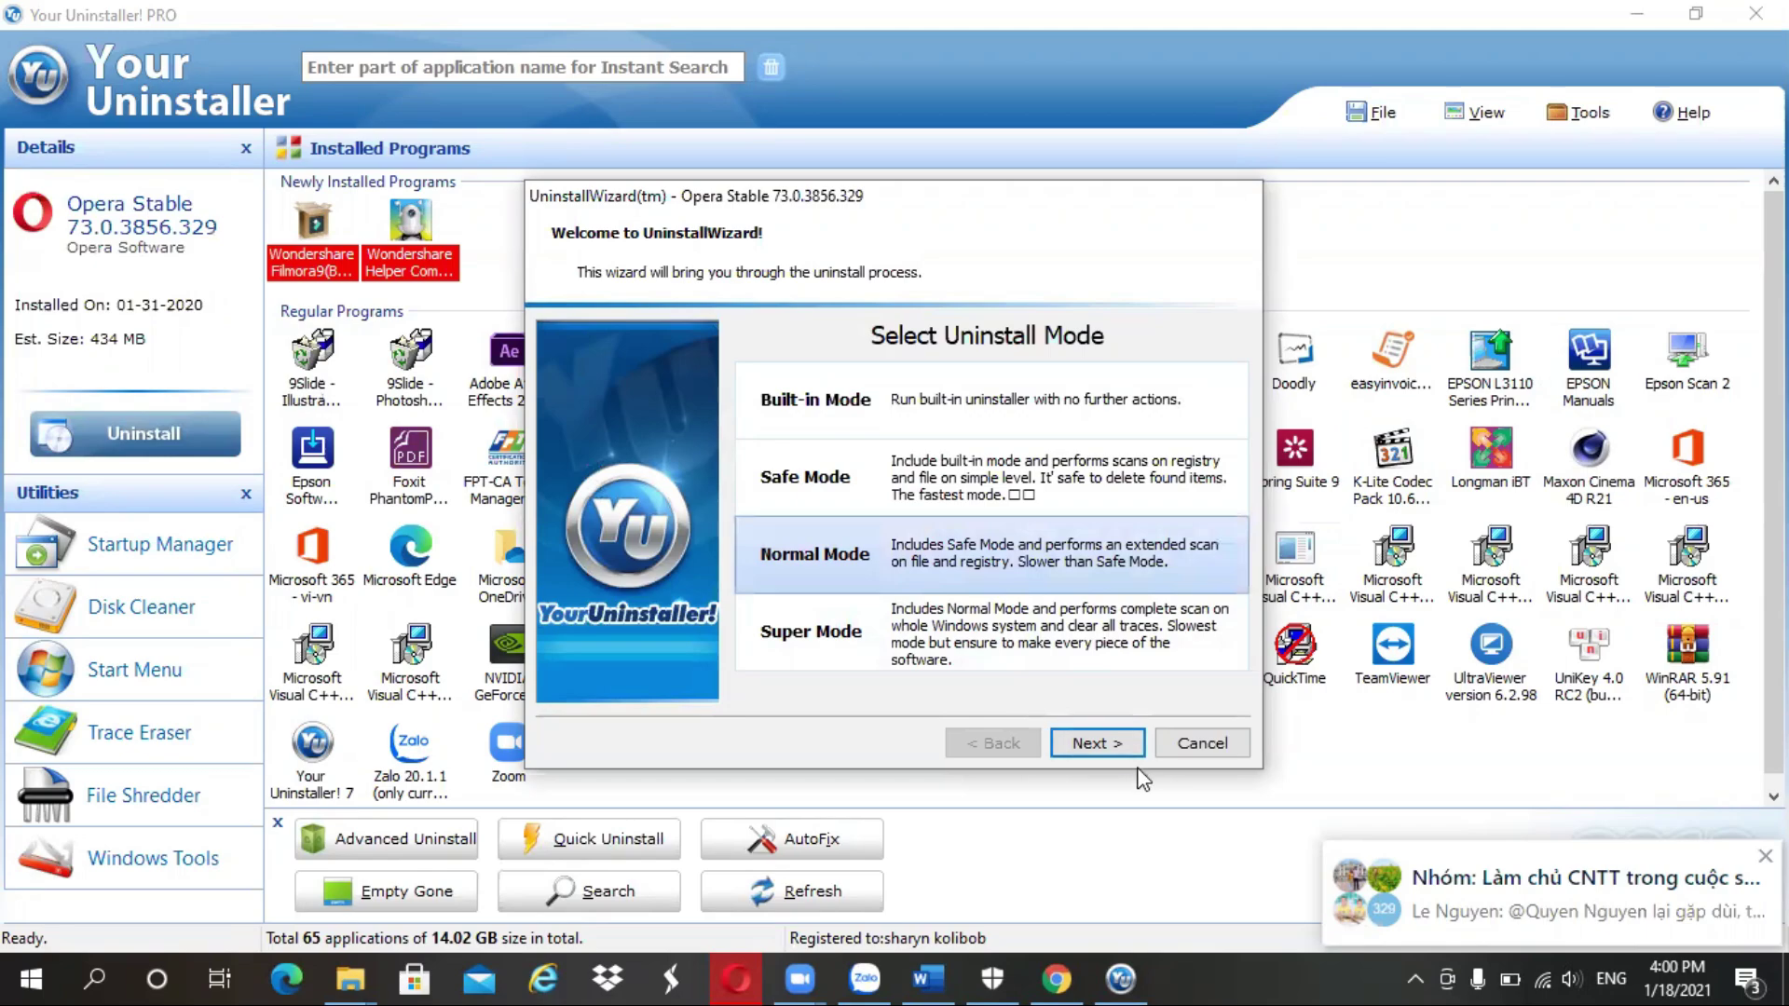
left_click(1237, 745)
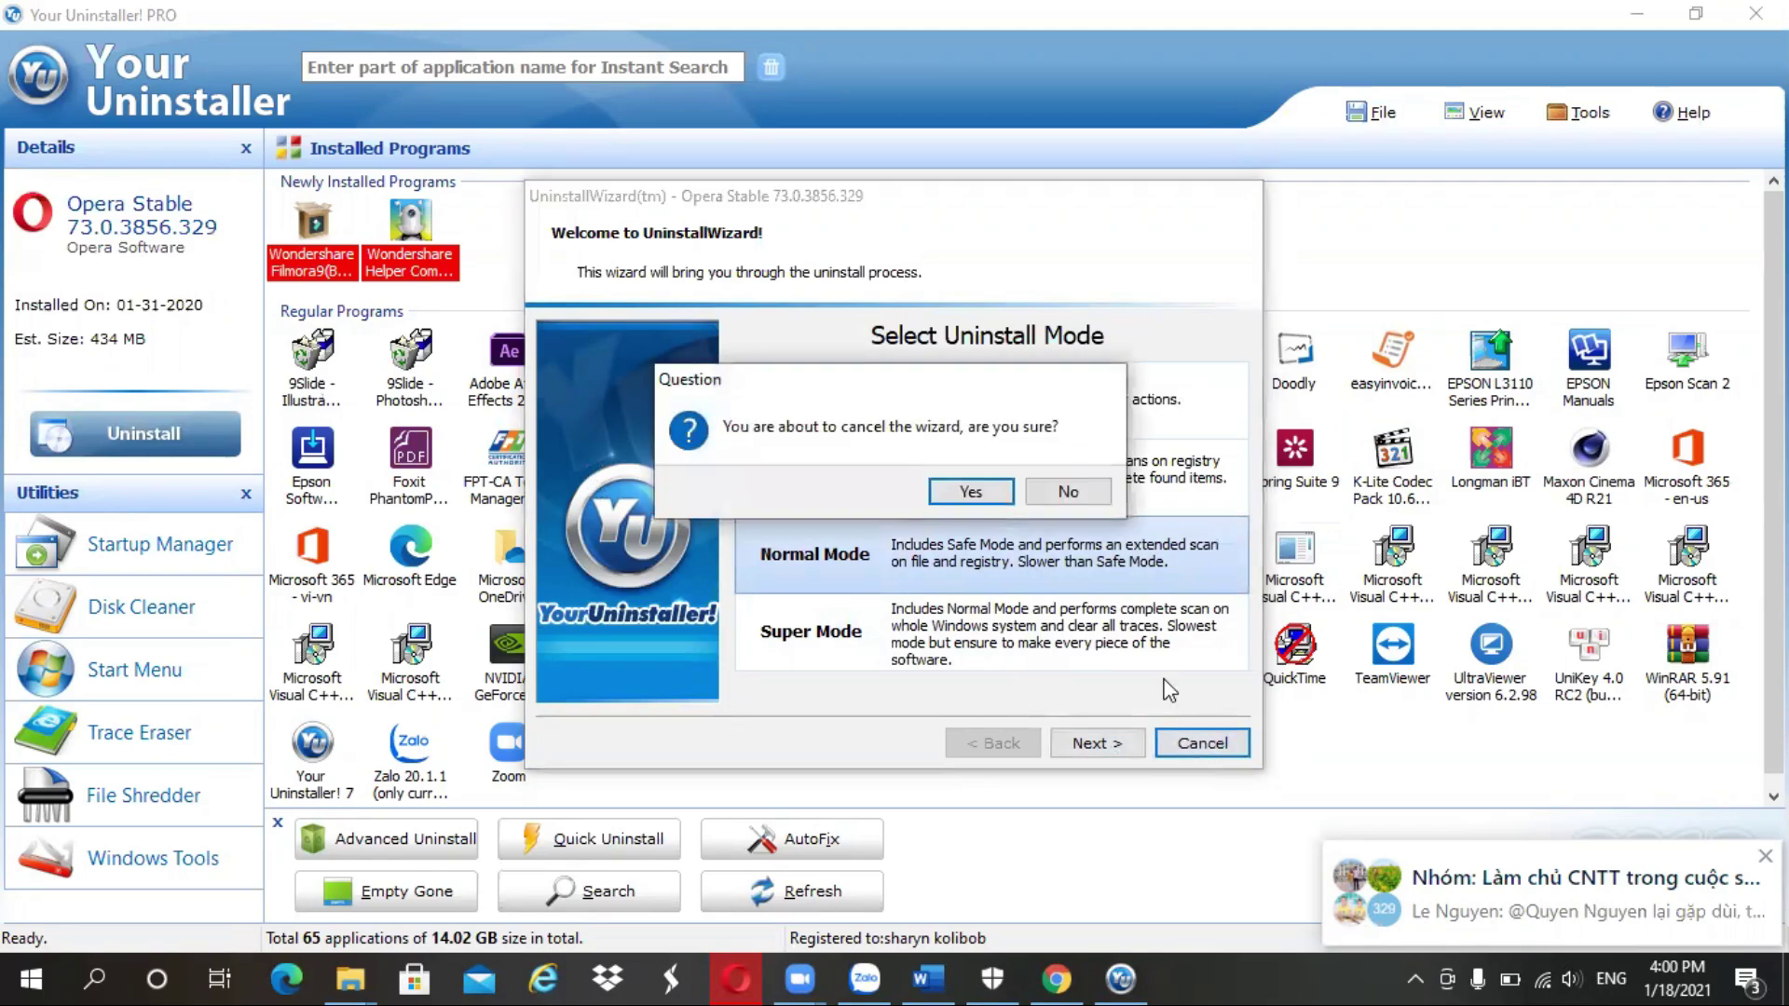
left_click(971, 494)
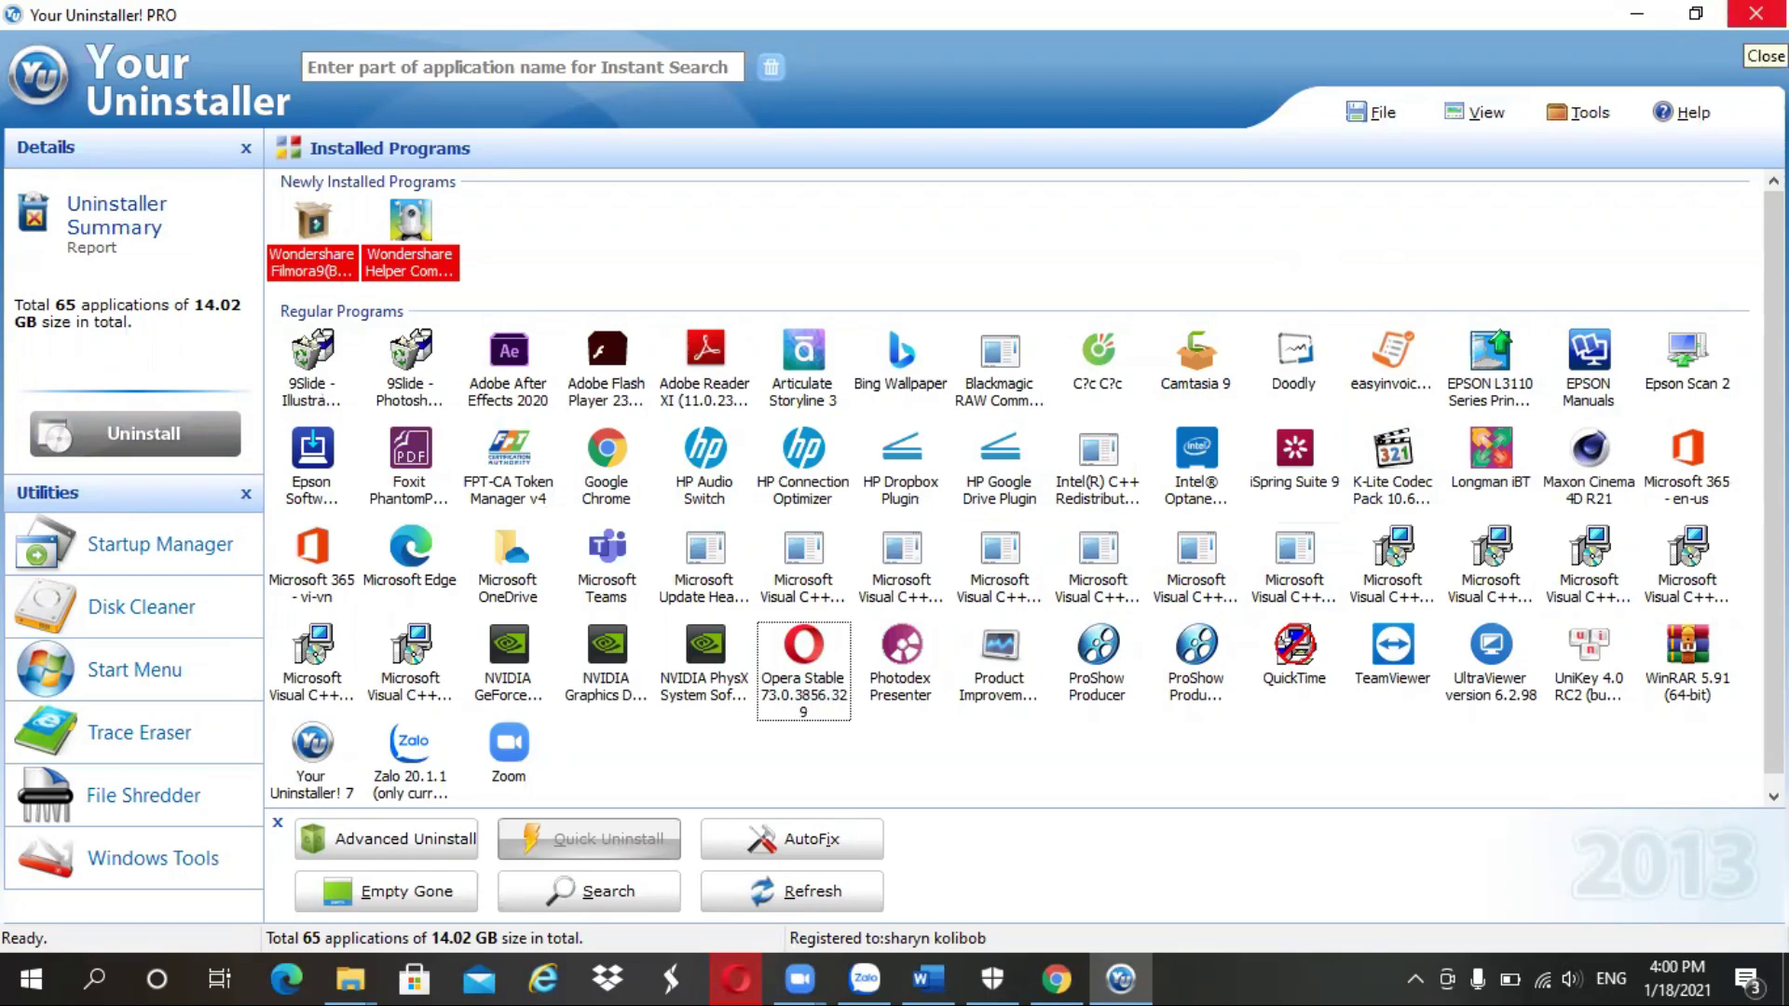
left_click(1756, 14)
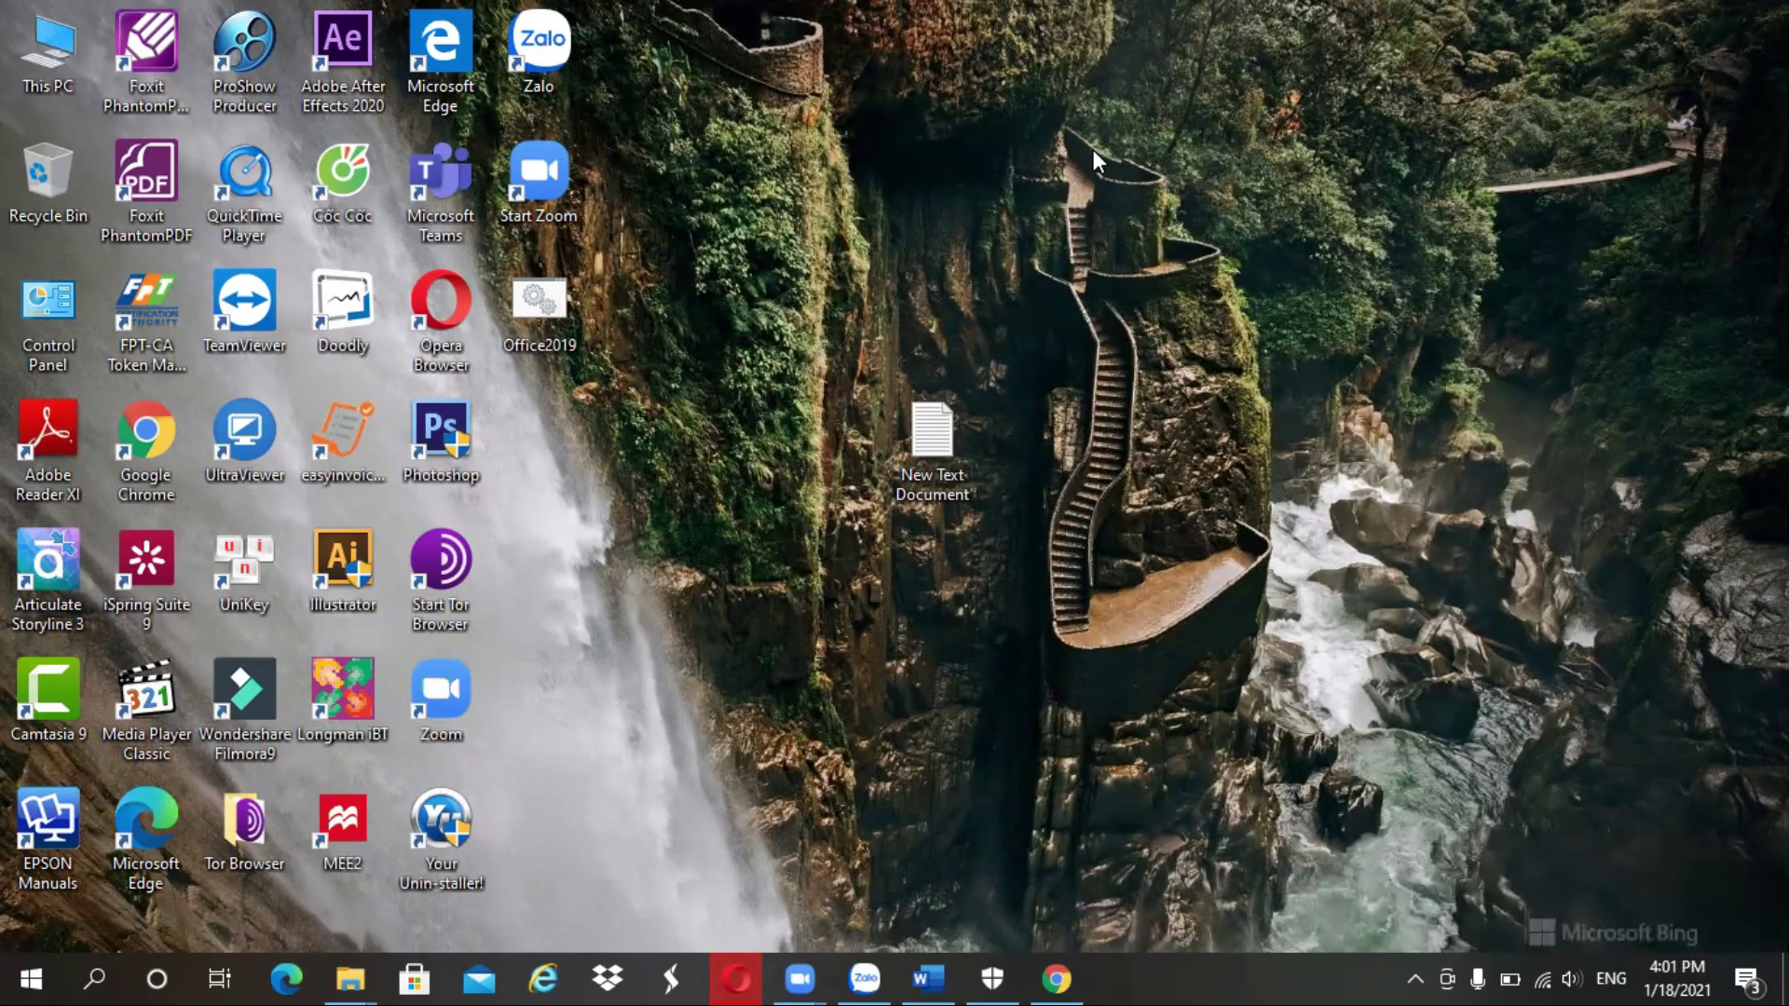
- Open the shared Google Drive folder of course software from its link in the Làm chủ CNTT group chat in Zalo
mouse_move(354, 969)
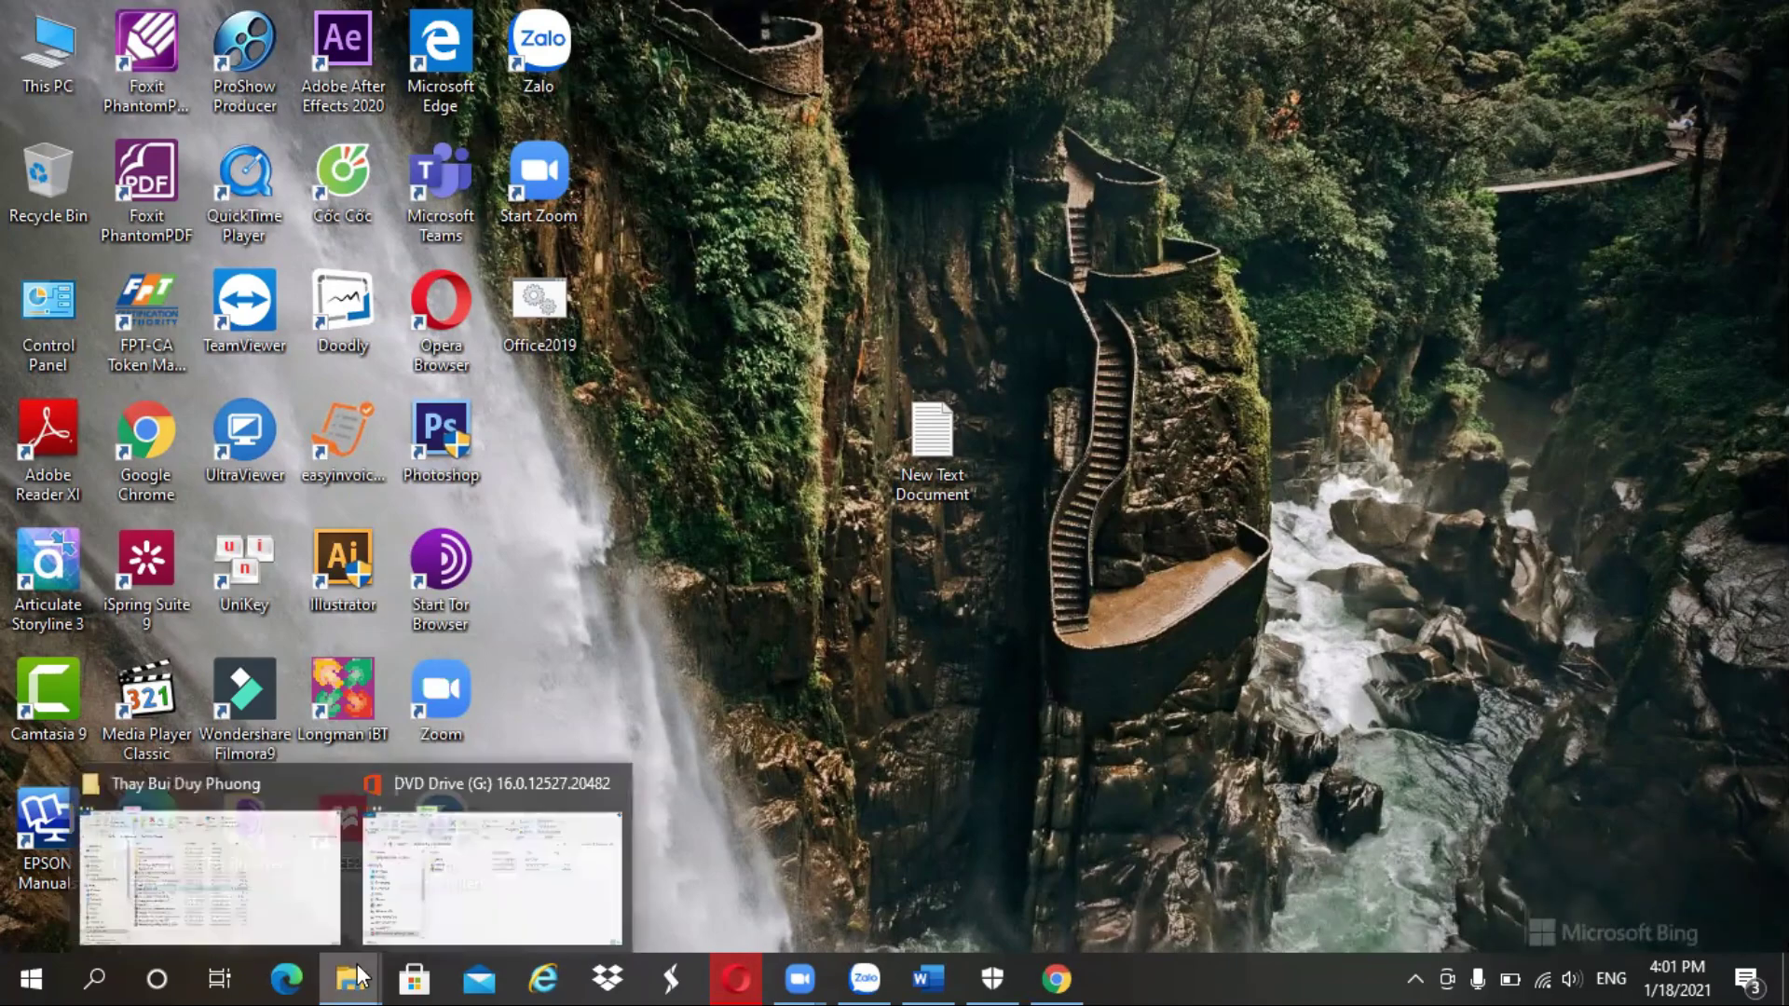
left_click(185, 815)
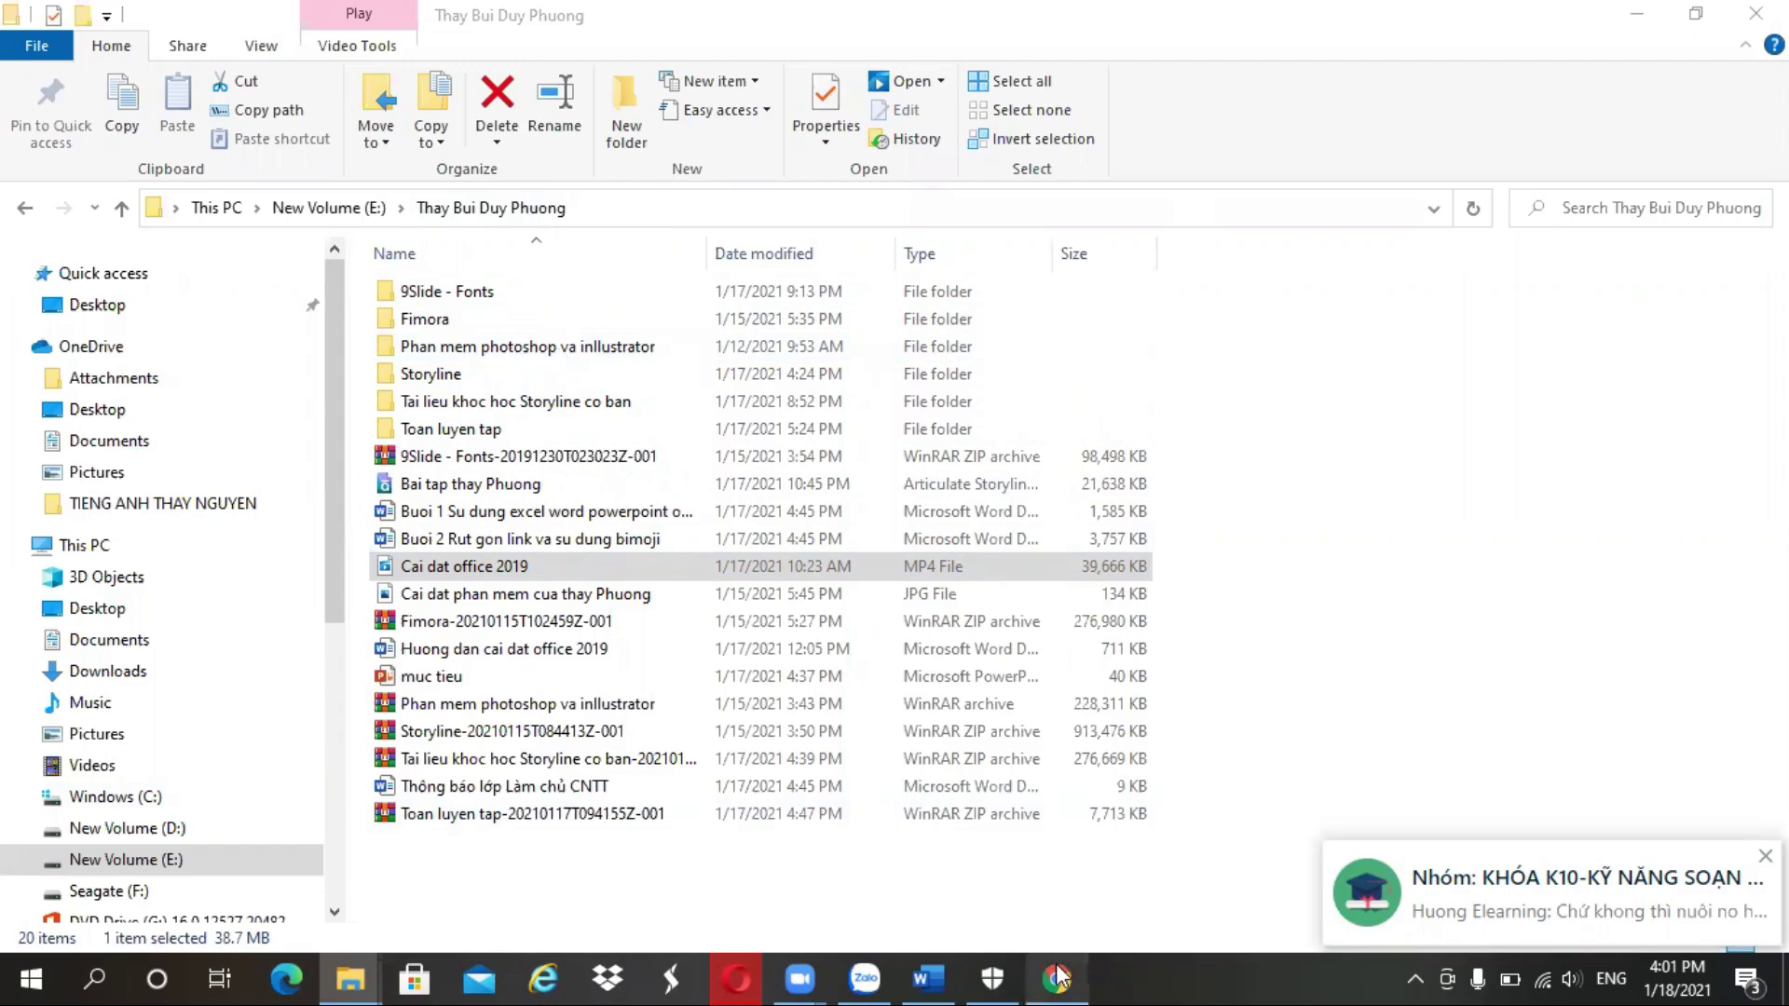
mouse_move(1063, 978)
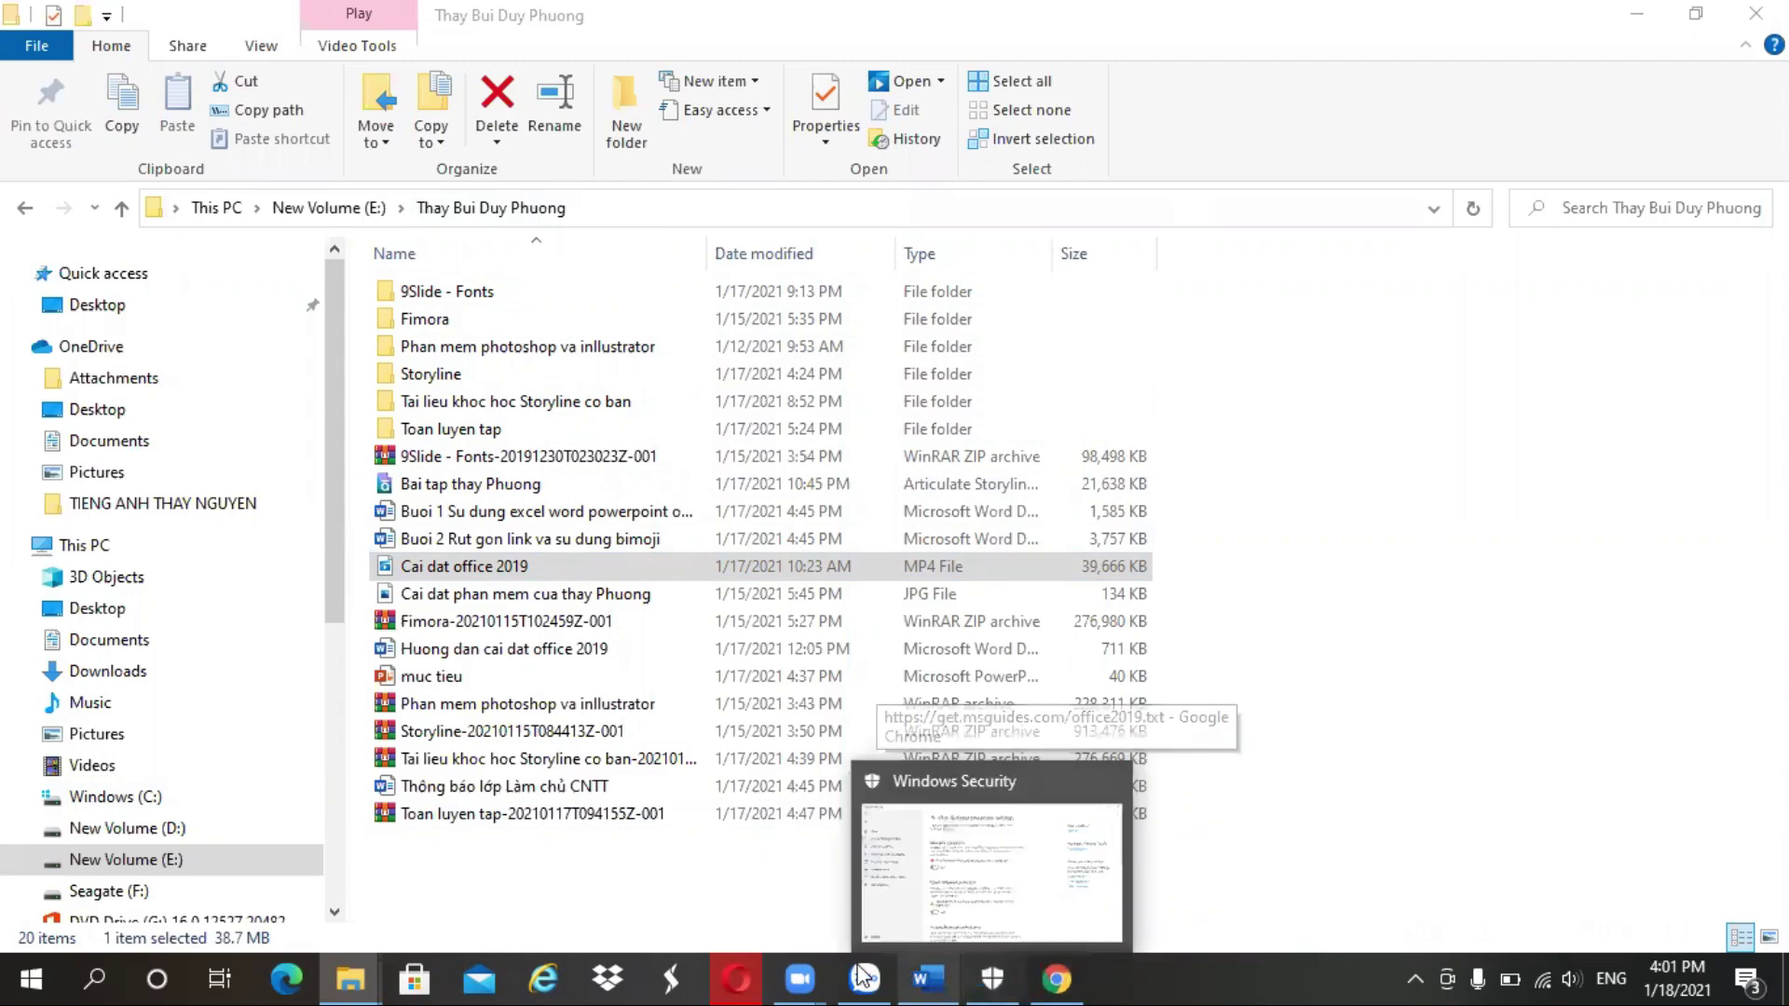
mouse_move(802, 976)
left_click(736, 979)
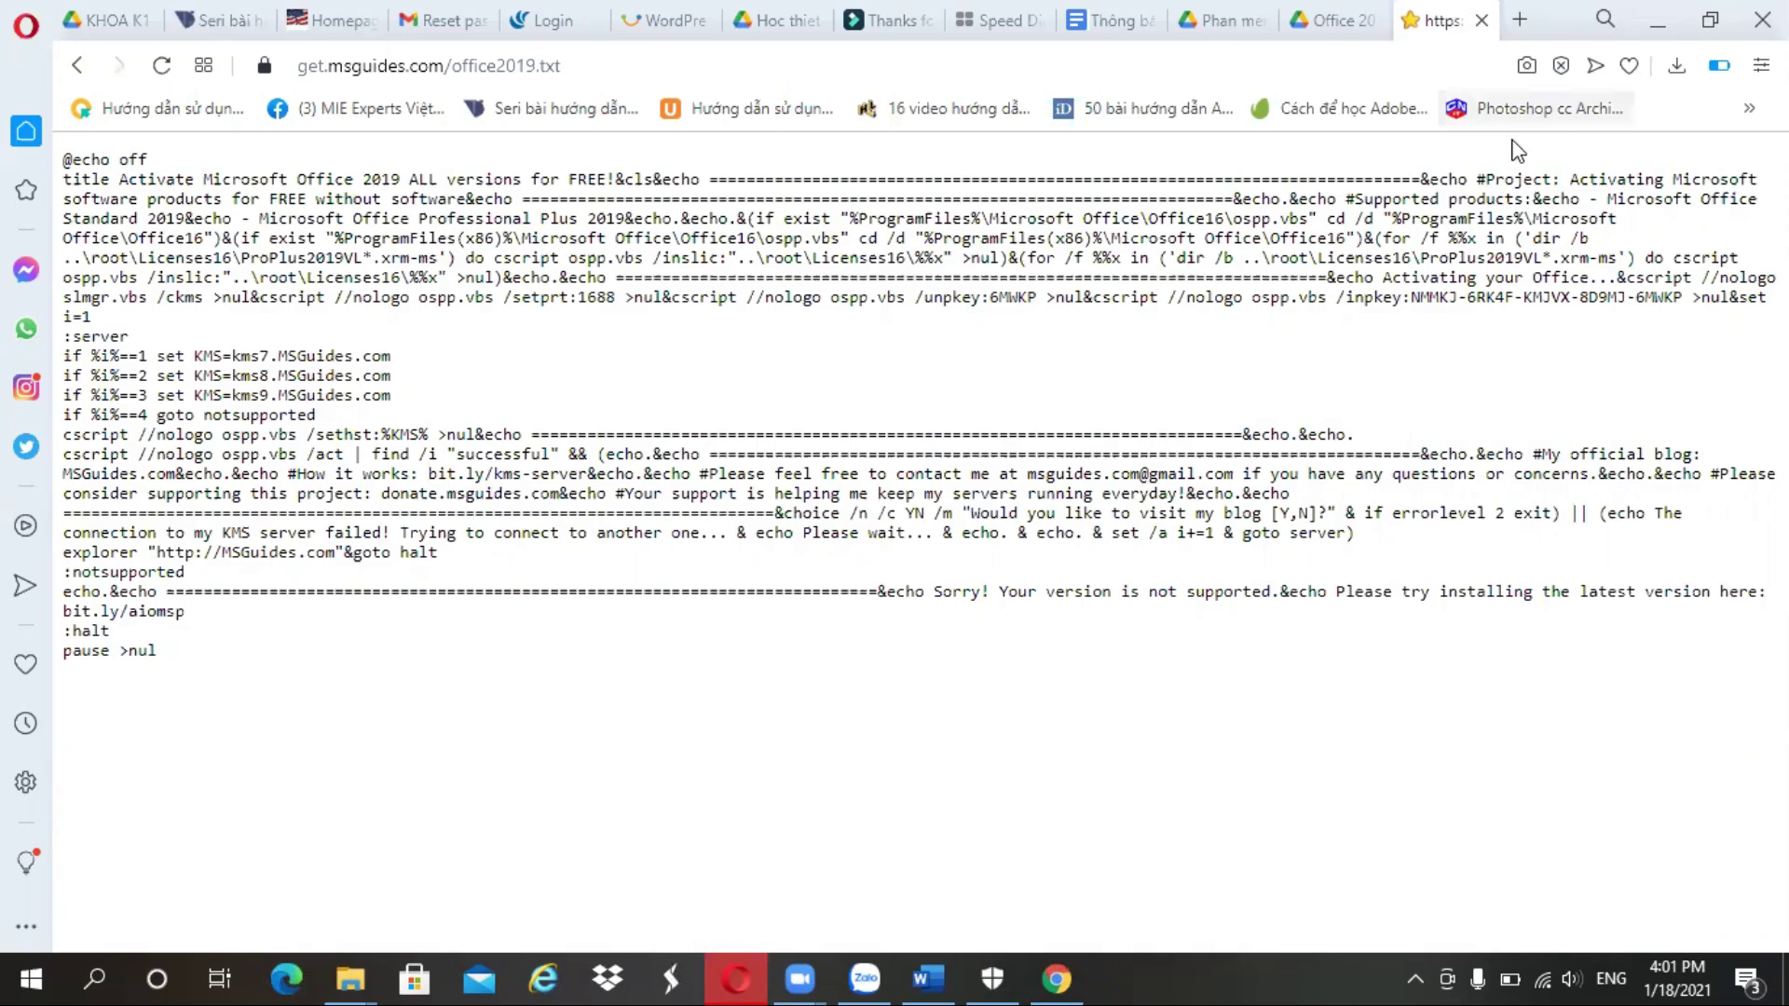
left_click(864, 978)
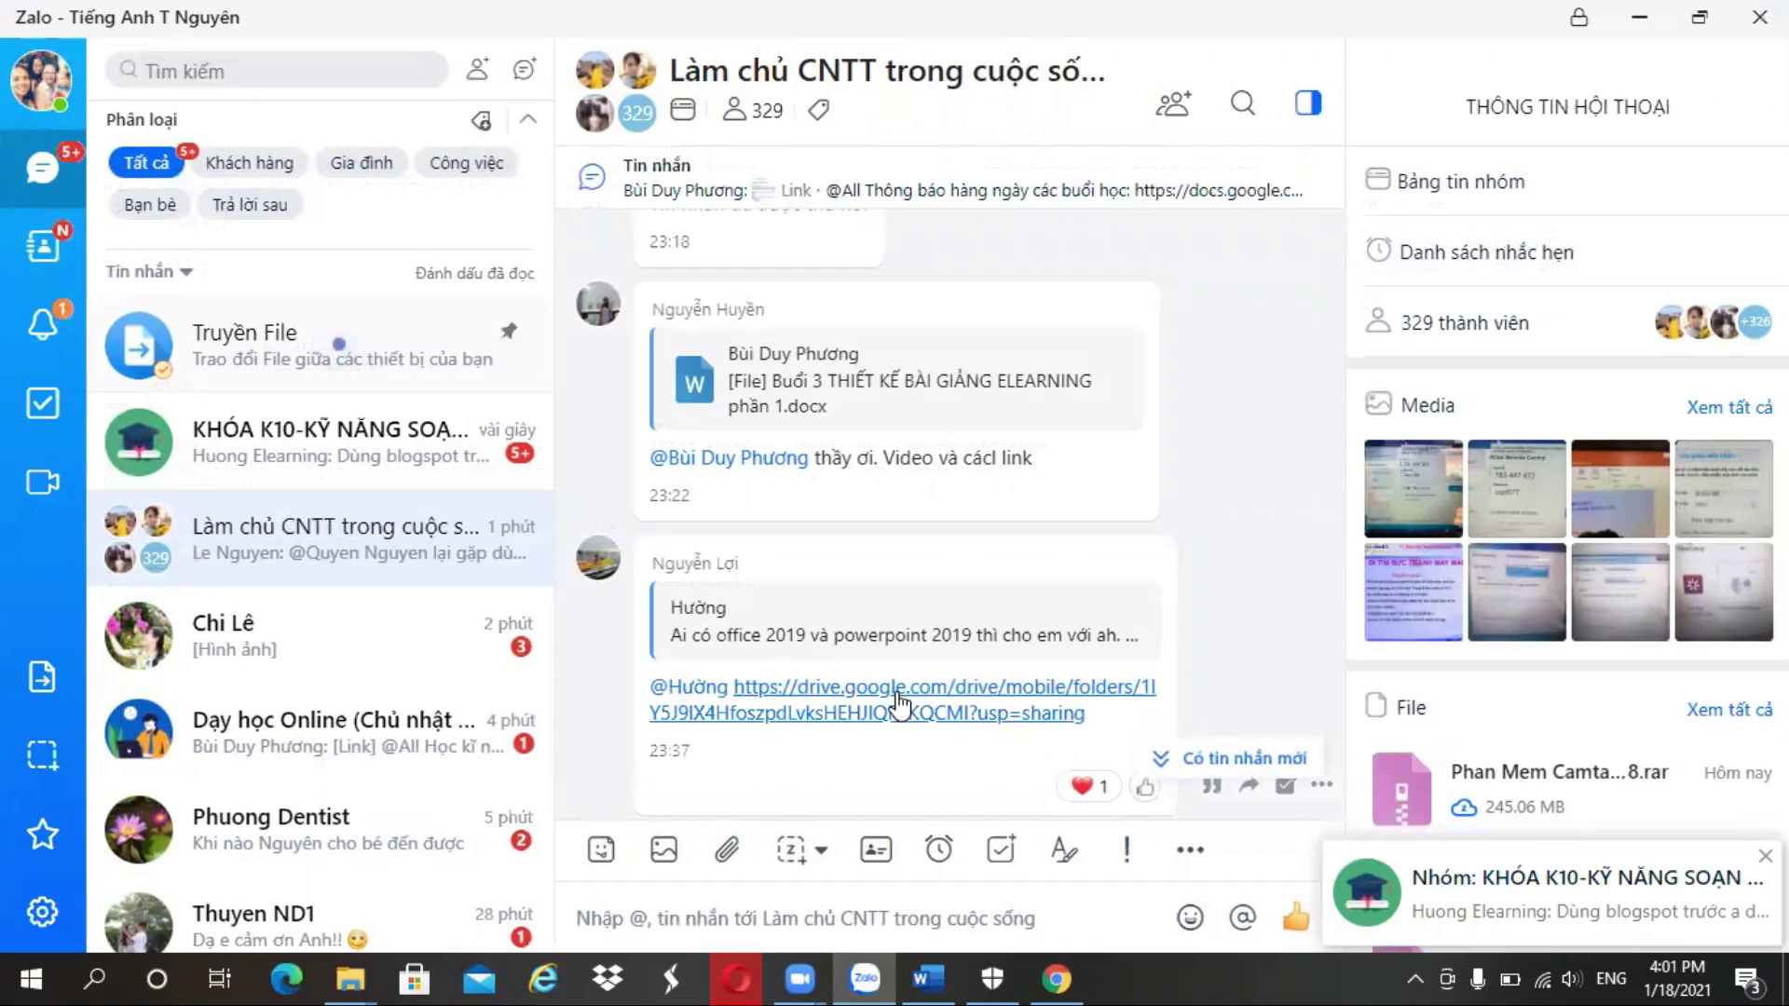
left_click(899, 702)
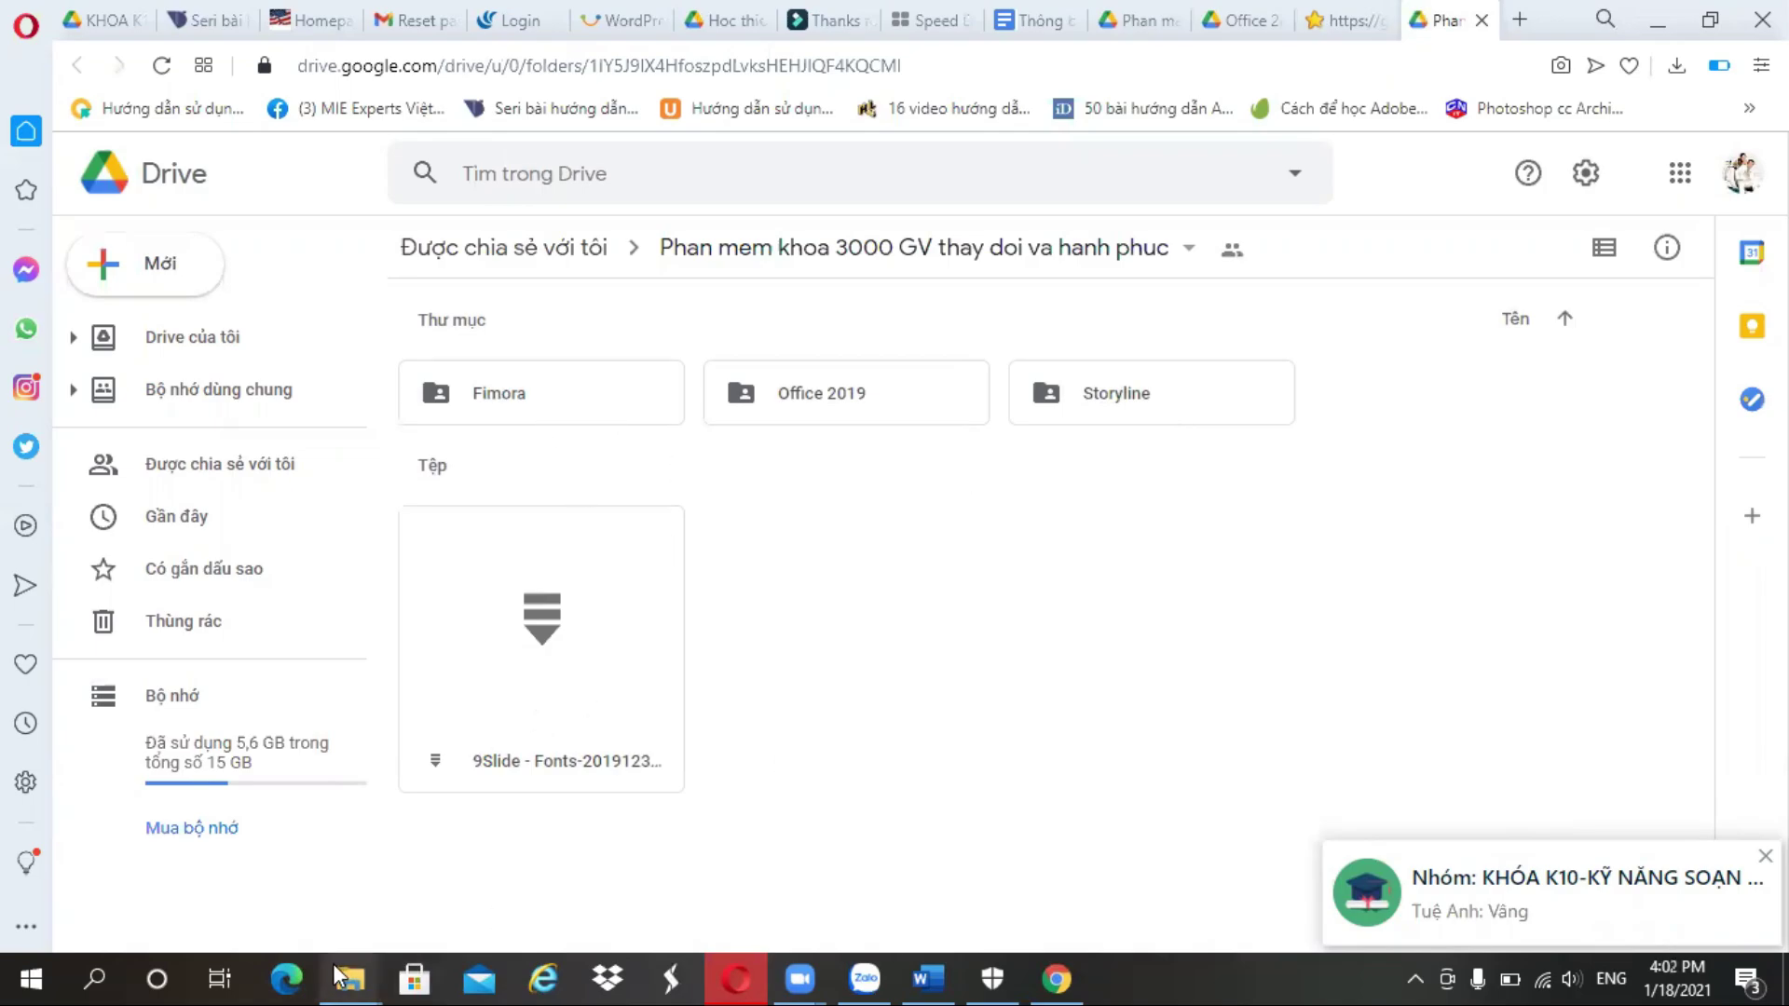
- Switch to the course folder in File Explorer and show the extraction options for the "Phan mem photoshop va inllustrator" archive without extracting it
mouse_move(354, 976)
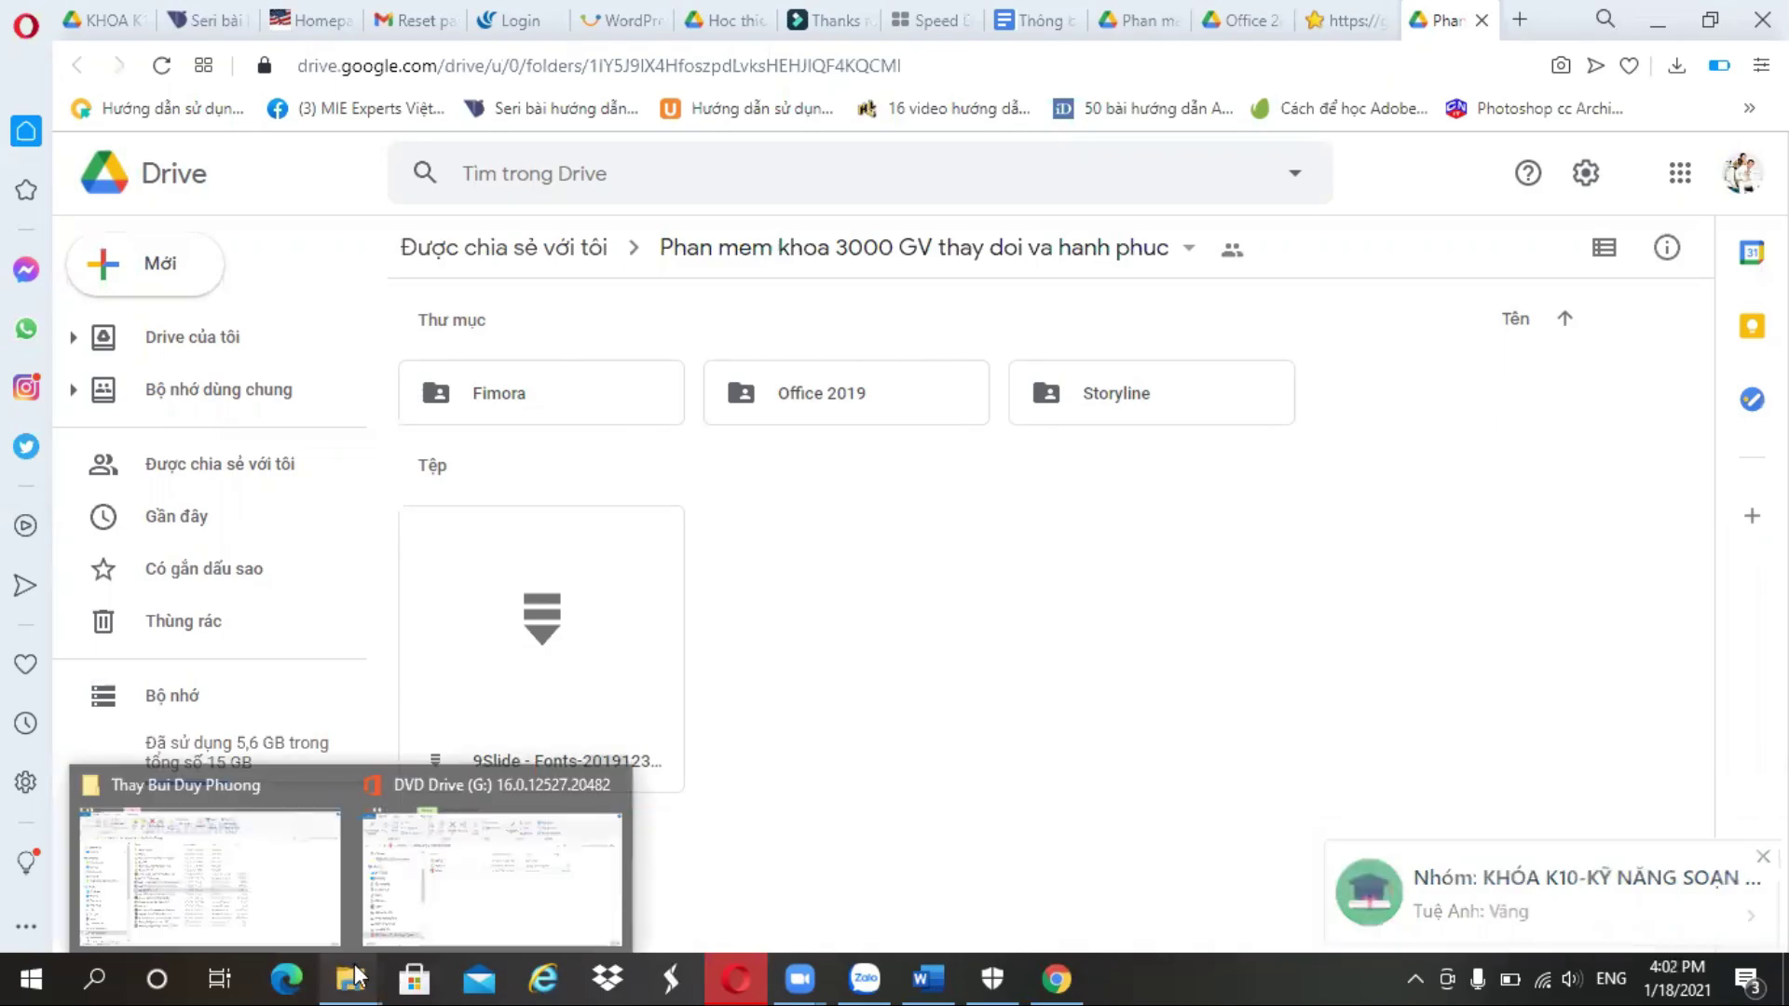
left_click(266, 816)
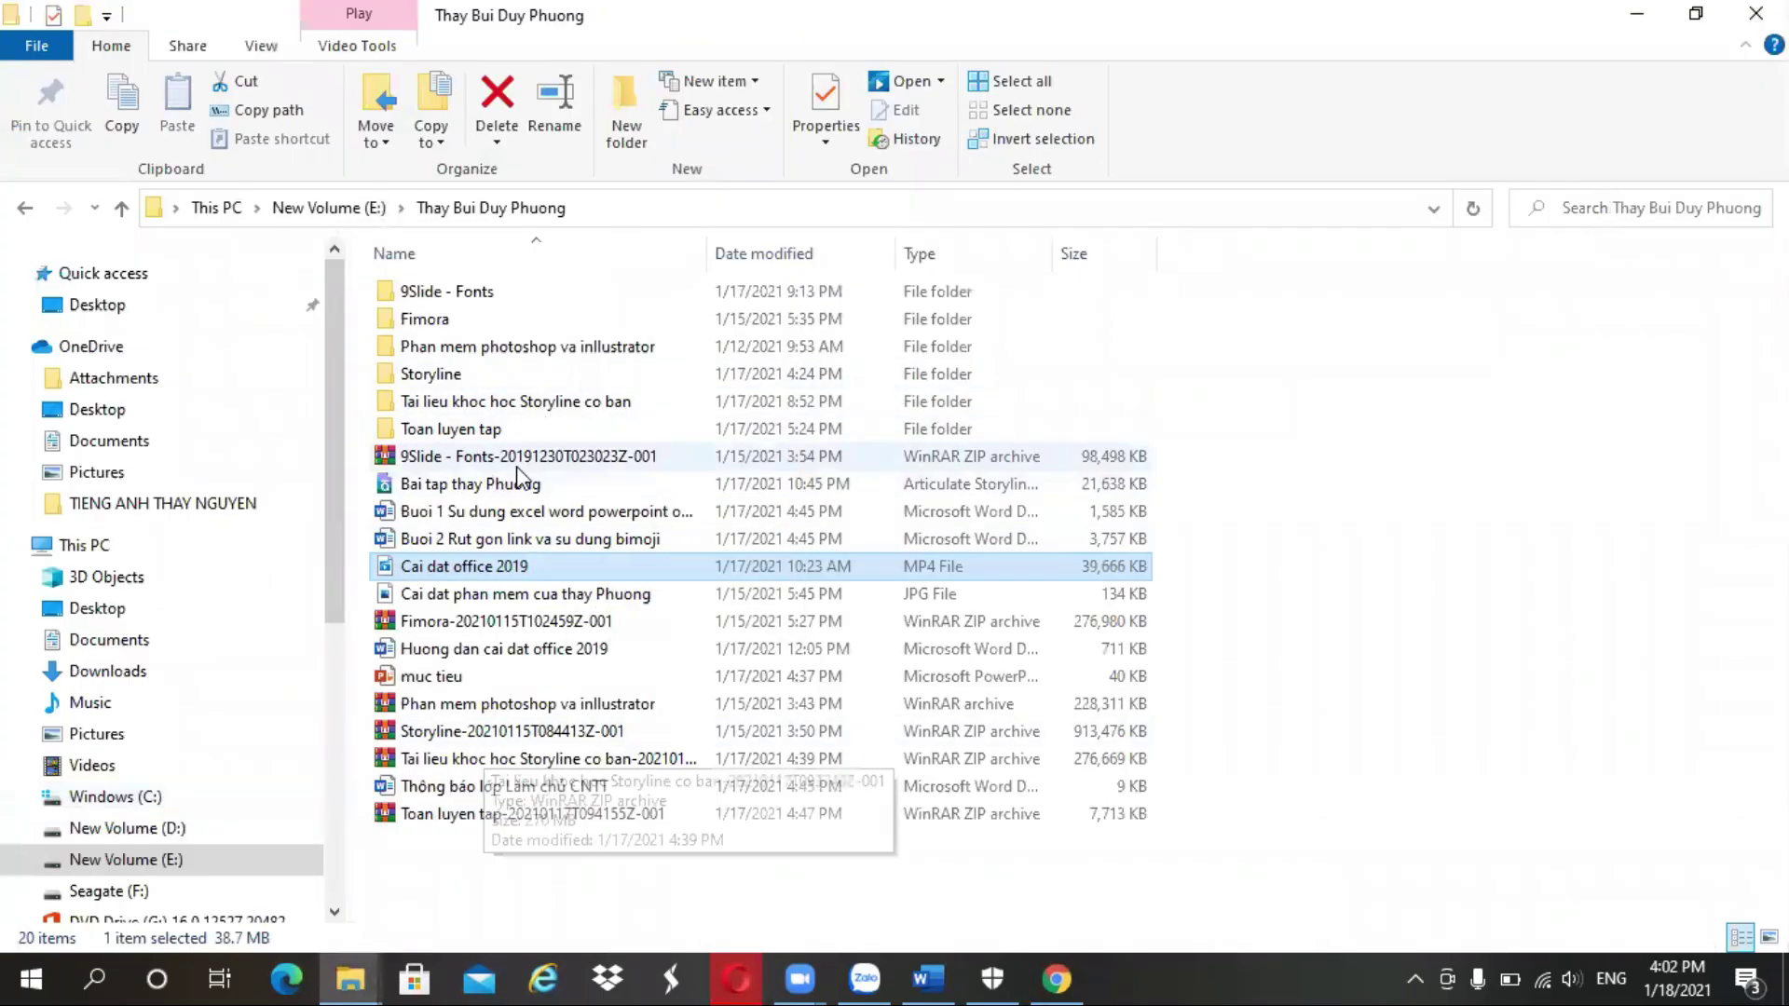
left_click(572, 706)
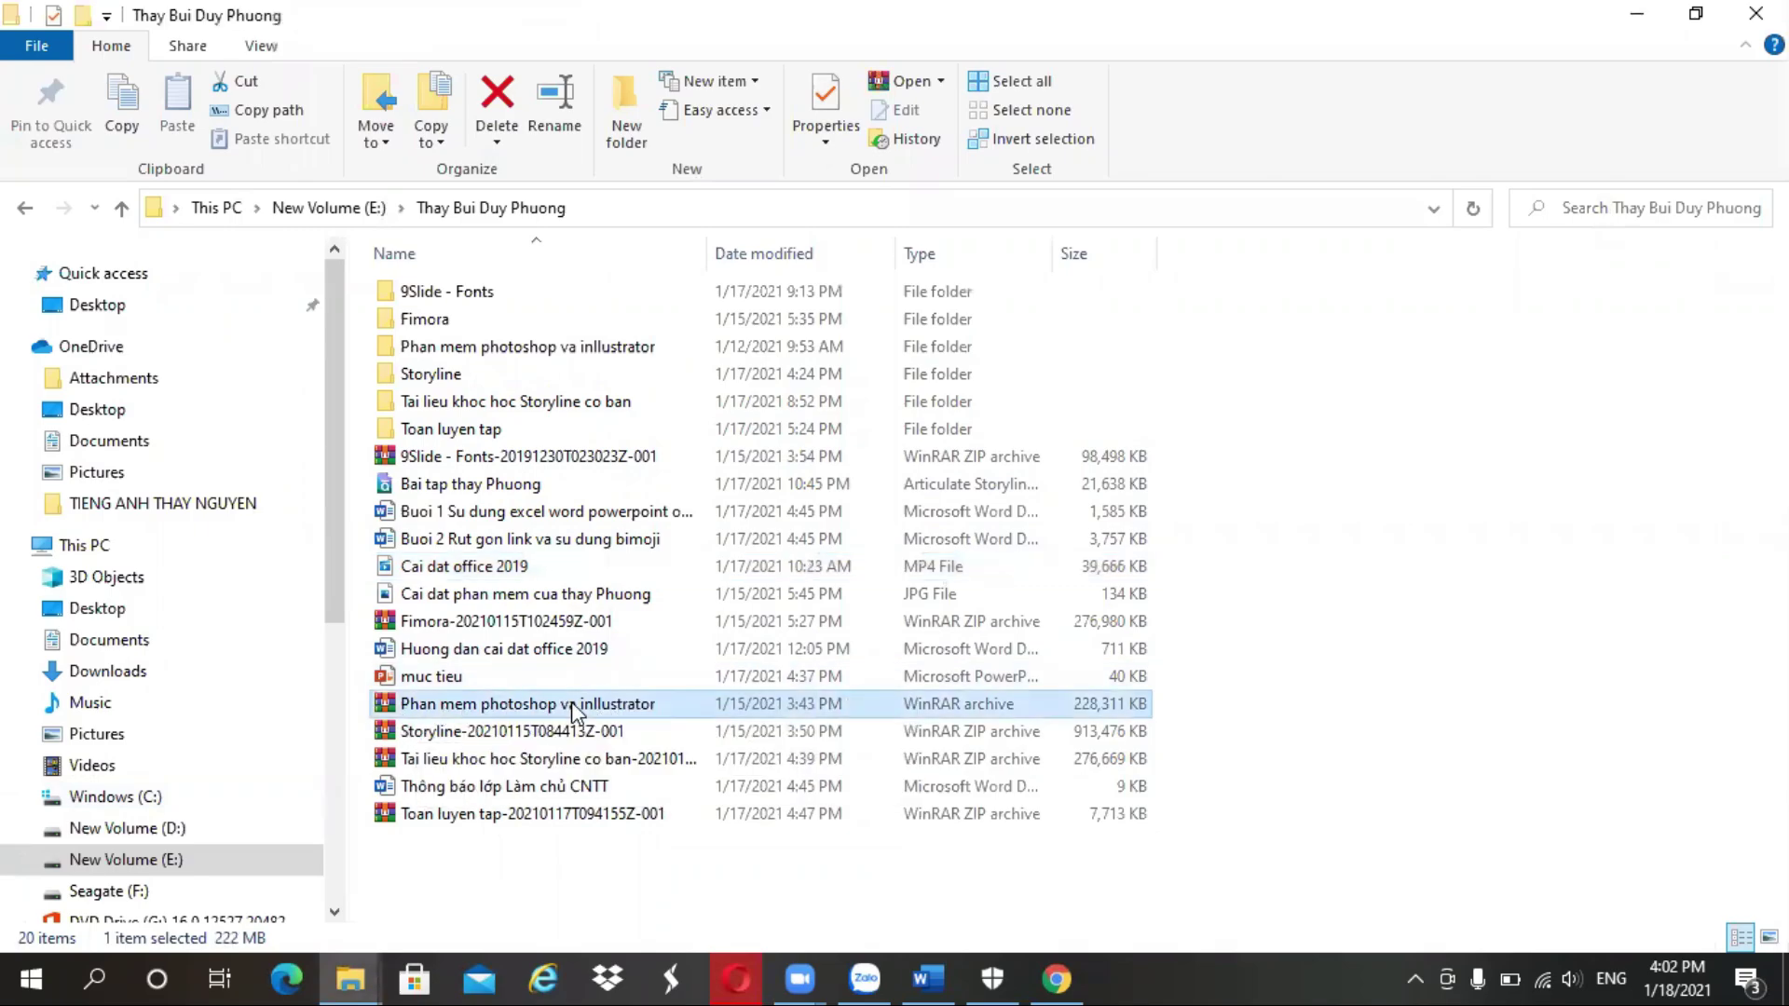
right_click(572, 702)
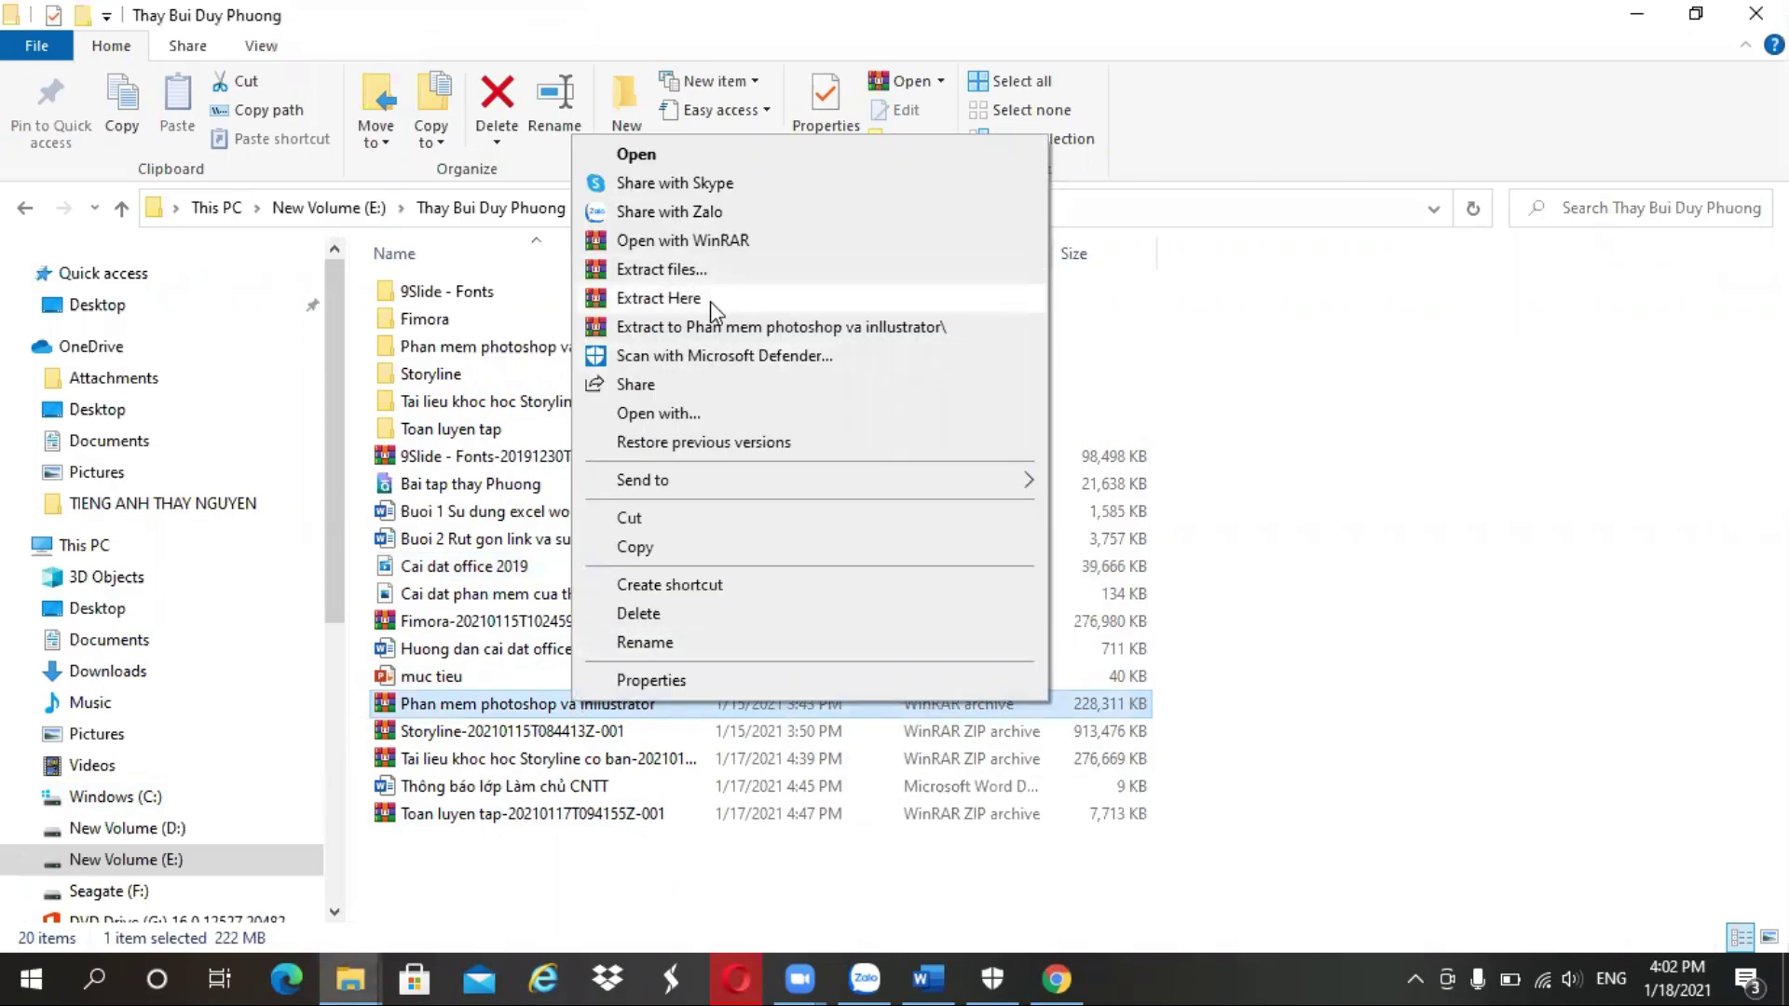
left_click(550, 895)
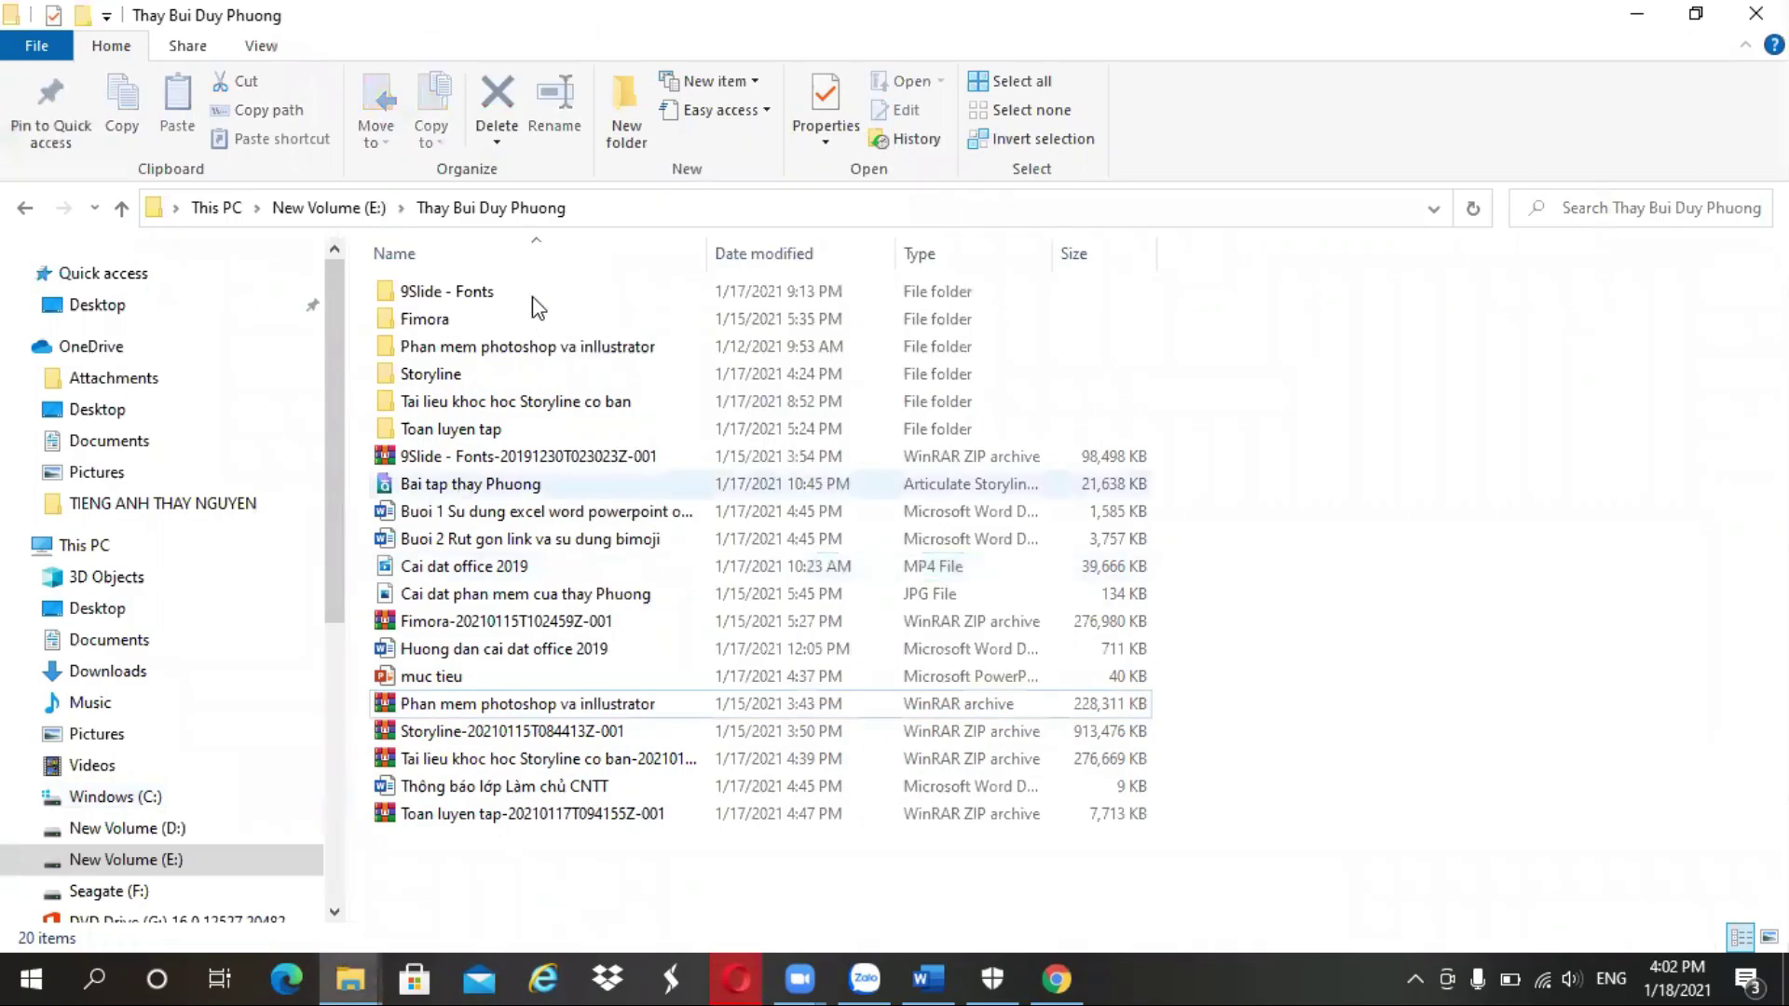
- Open the "Phan mem photoshop va inllustrator" folder and show the Run as administrator option for the Illustrator installer without launching it
double_click(522, 347)
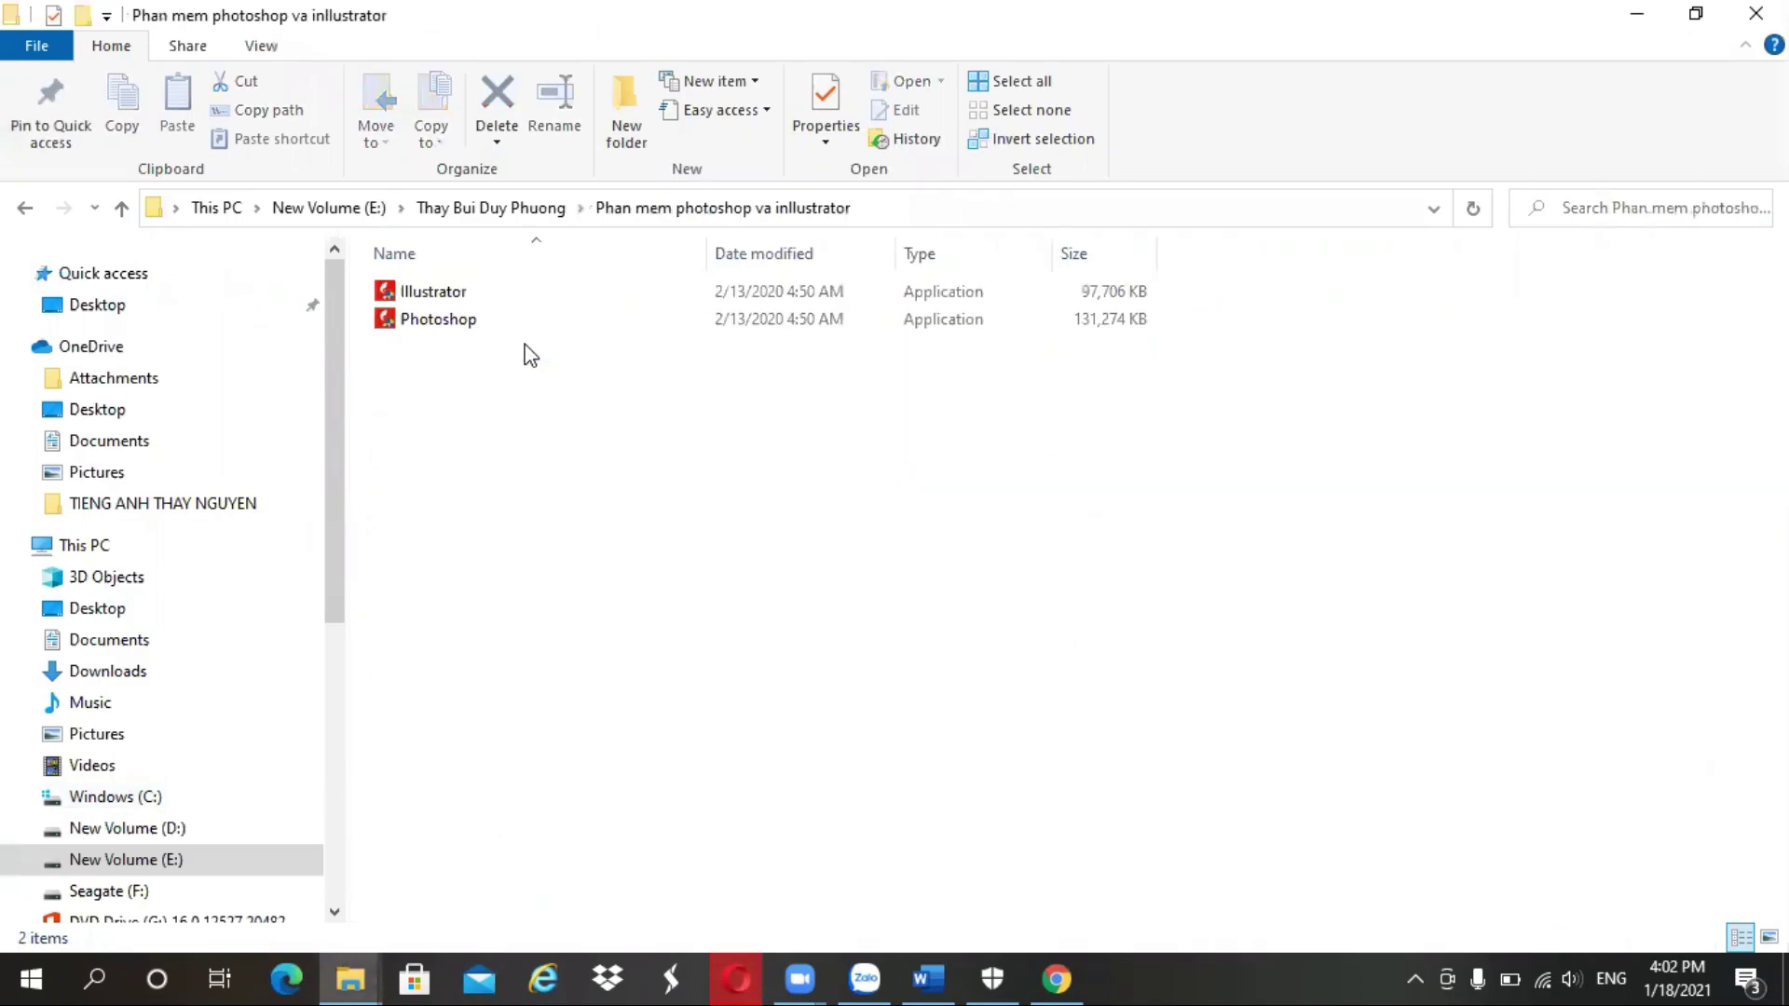
left_click(517, 293)
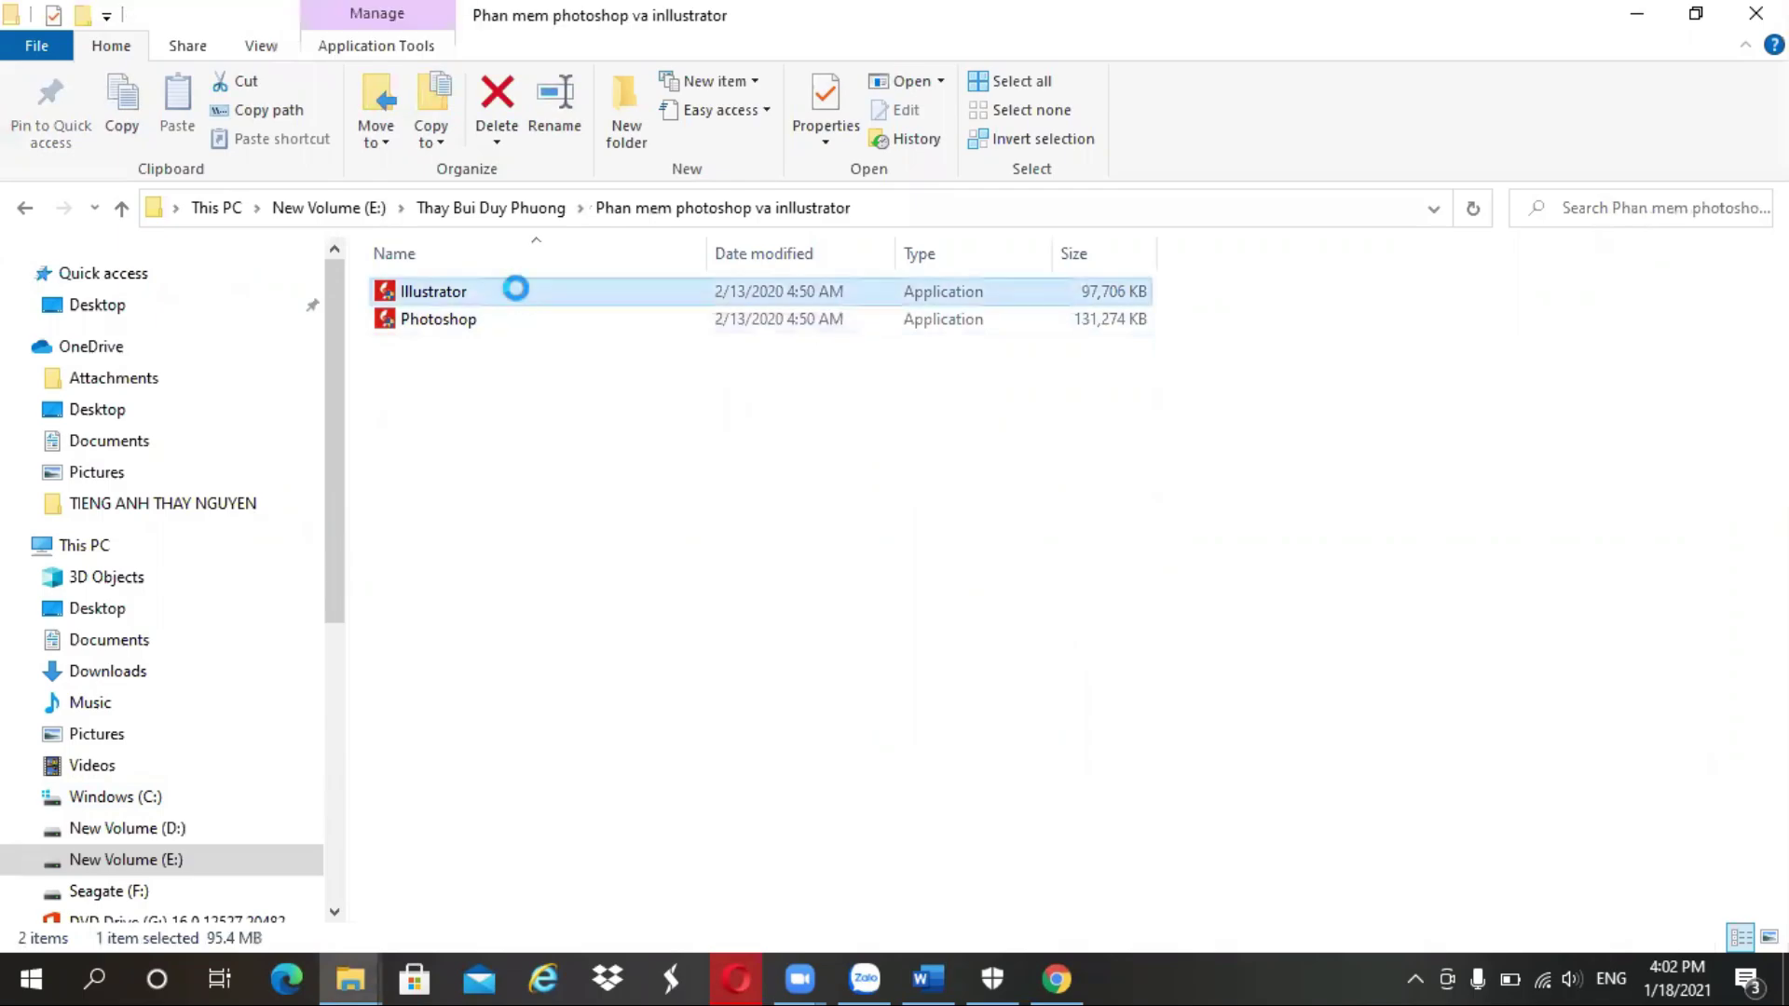
right_click(517, 295)
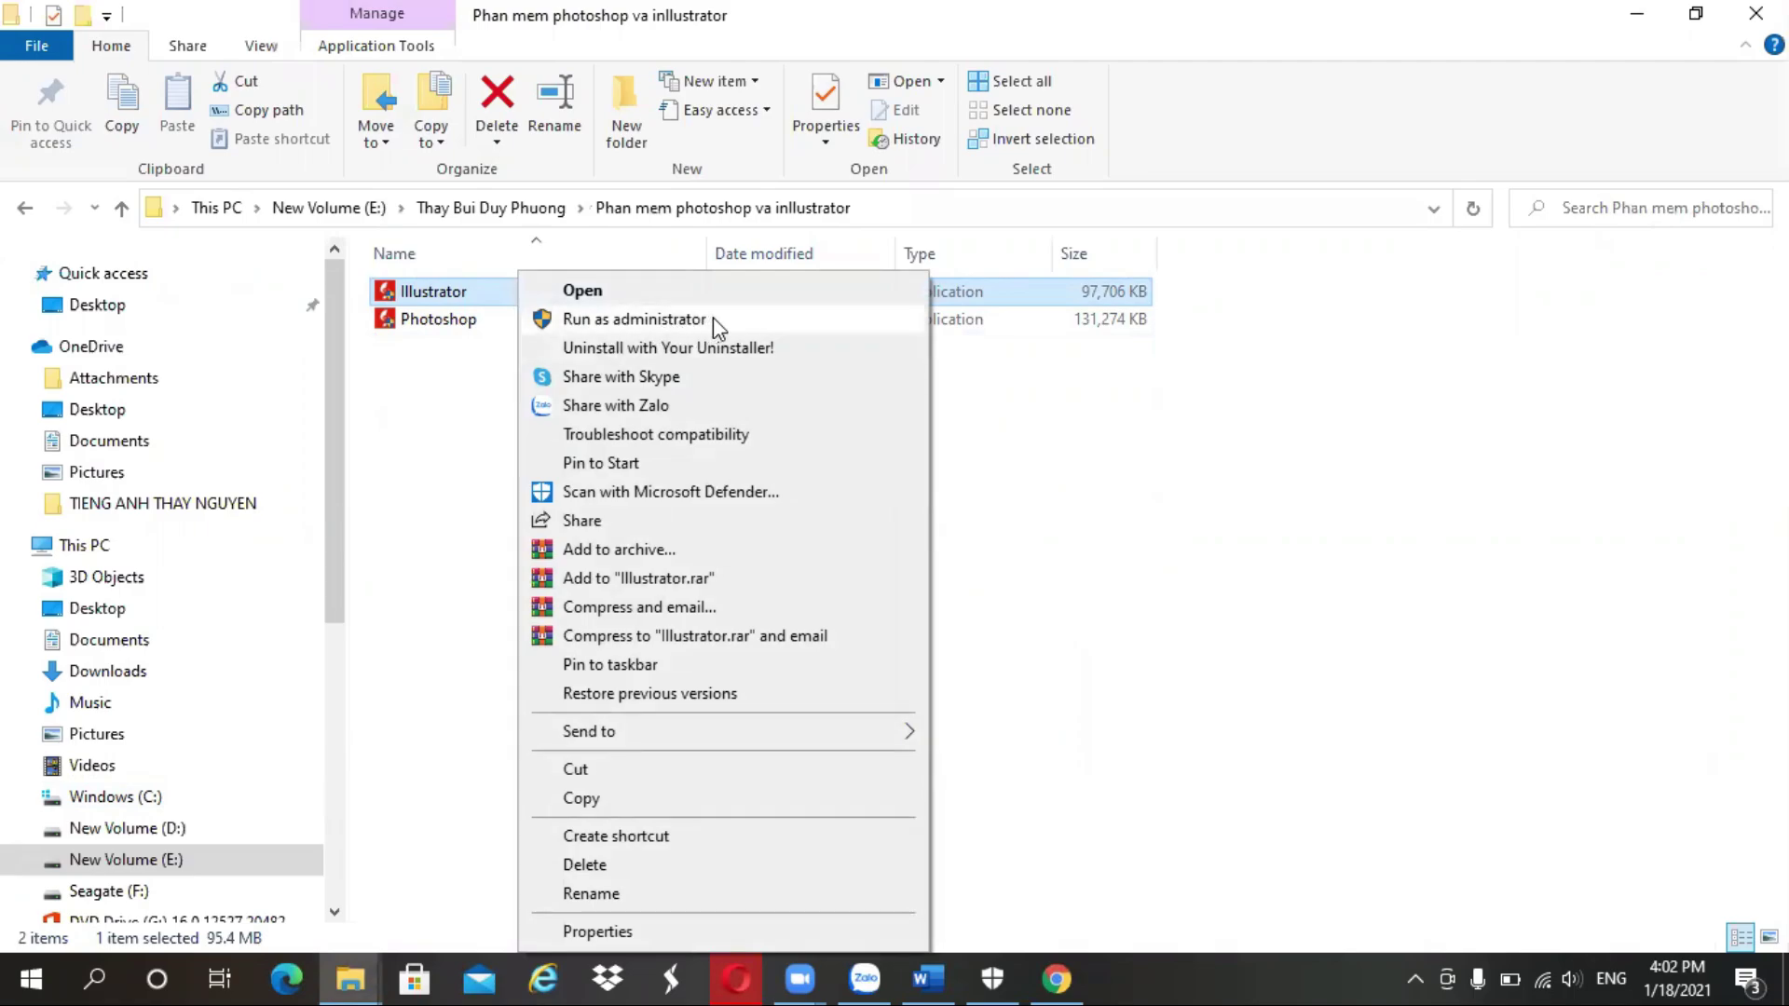
left_click(451, 412)
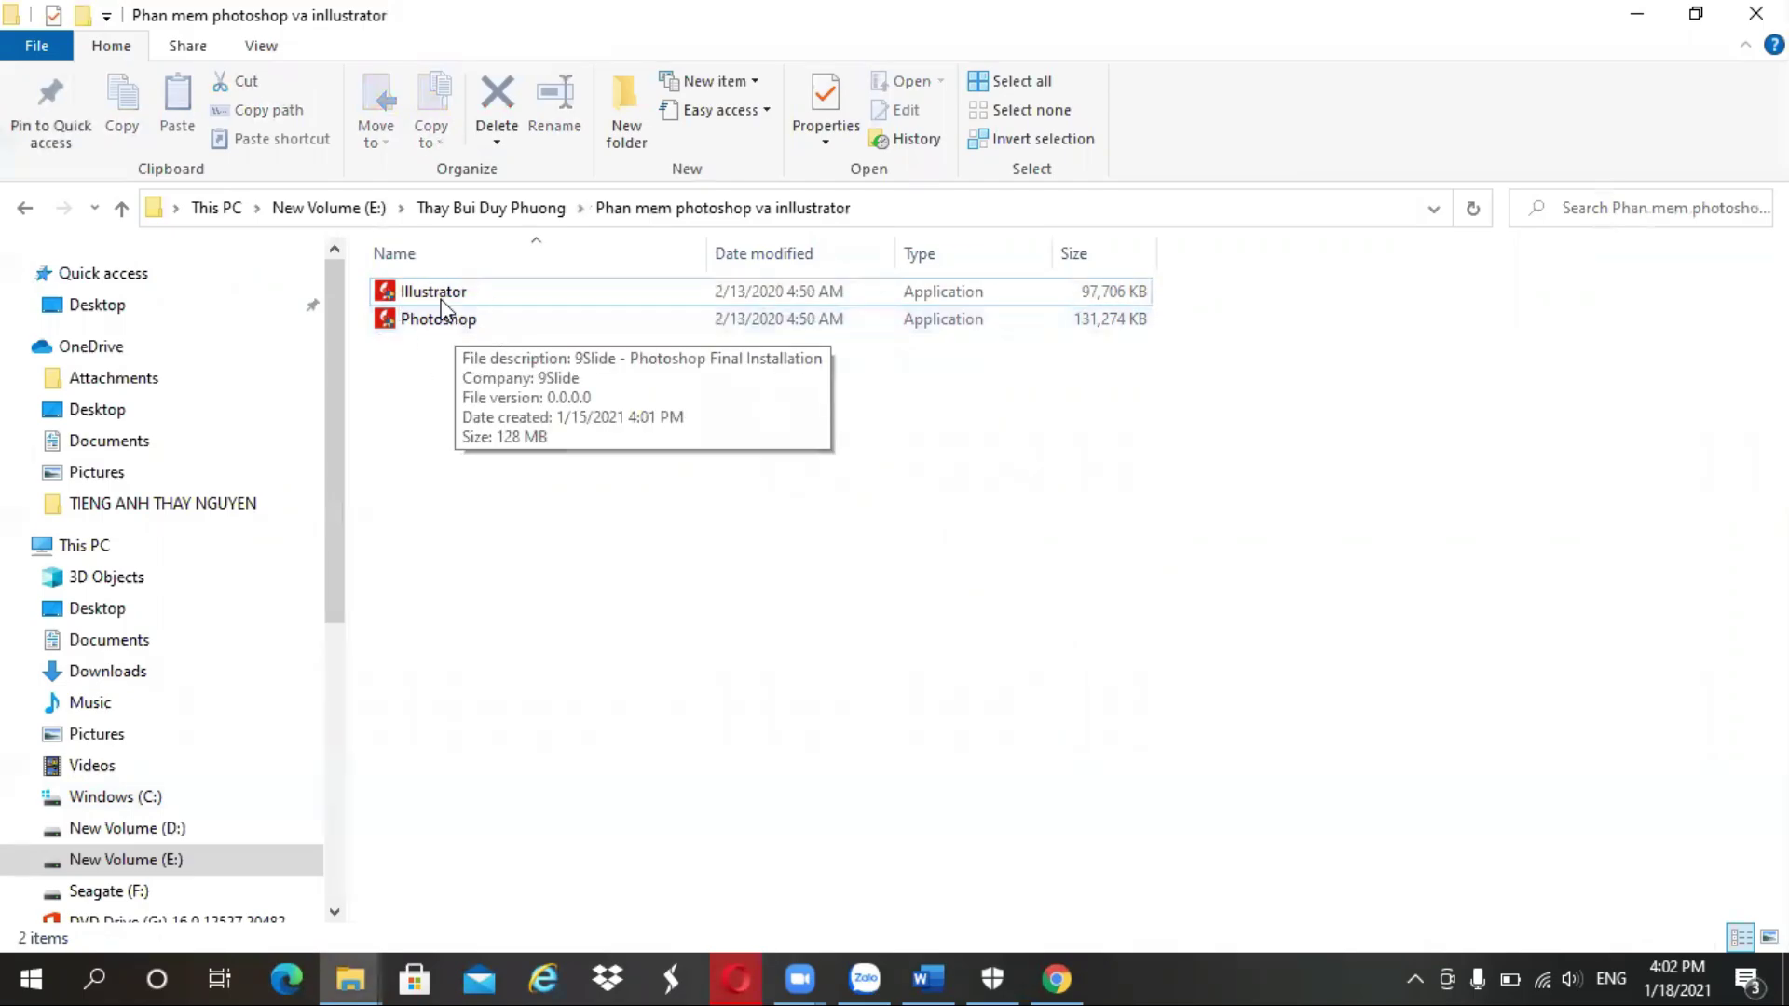
- Go back to the course folder, open the Fimora folder, and extract the WondershareFilmora.9.1.5.1 archive in place
left_click(458, 209)
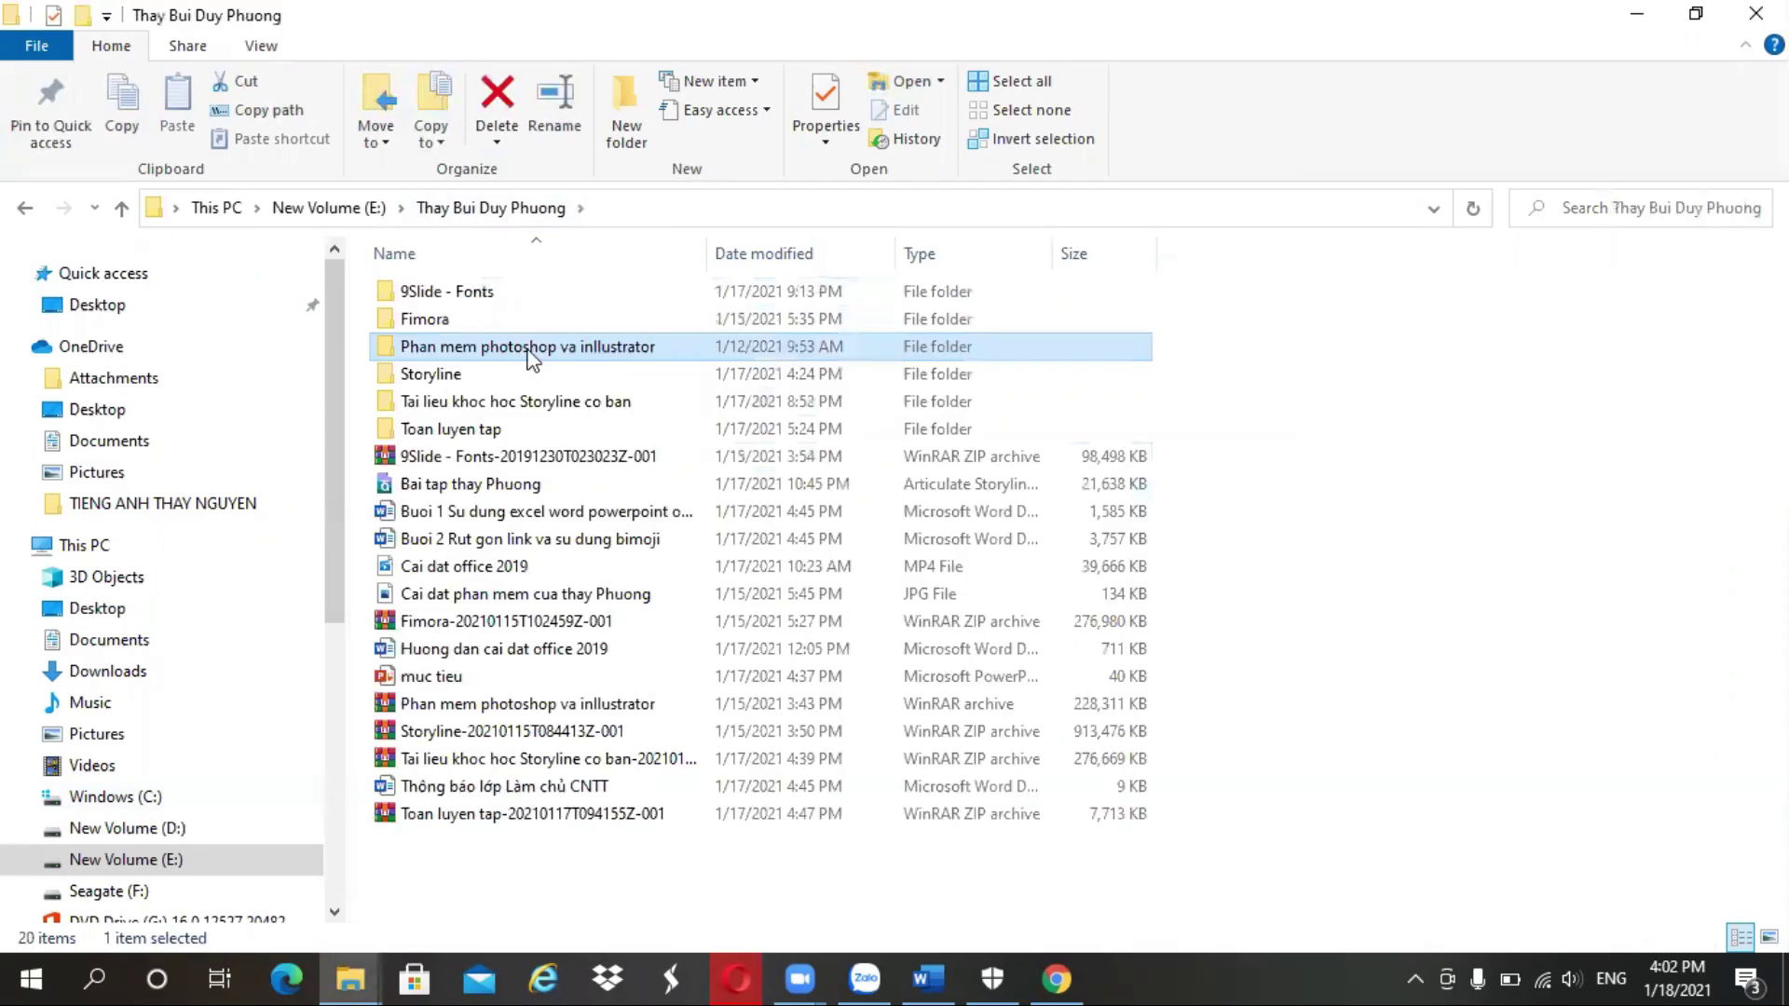
double_click(449, 319)
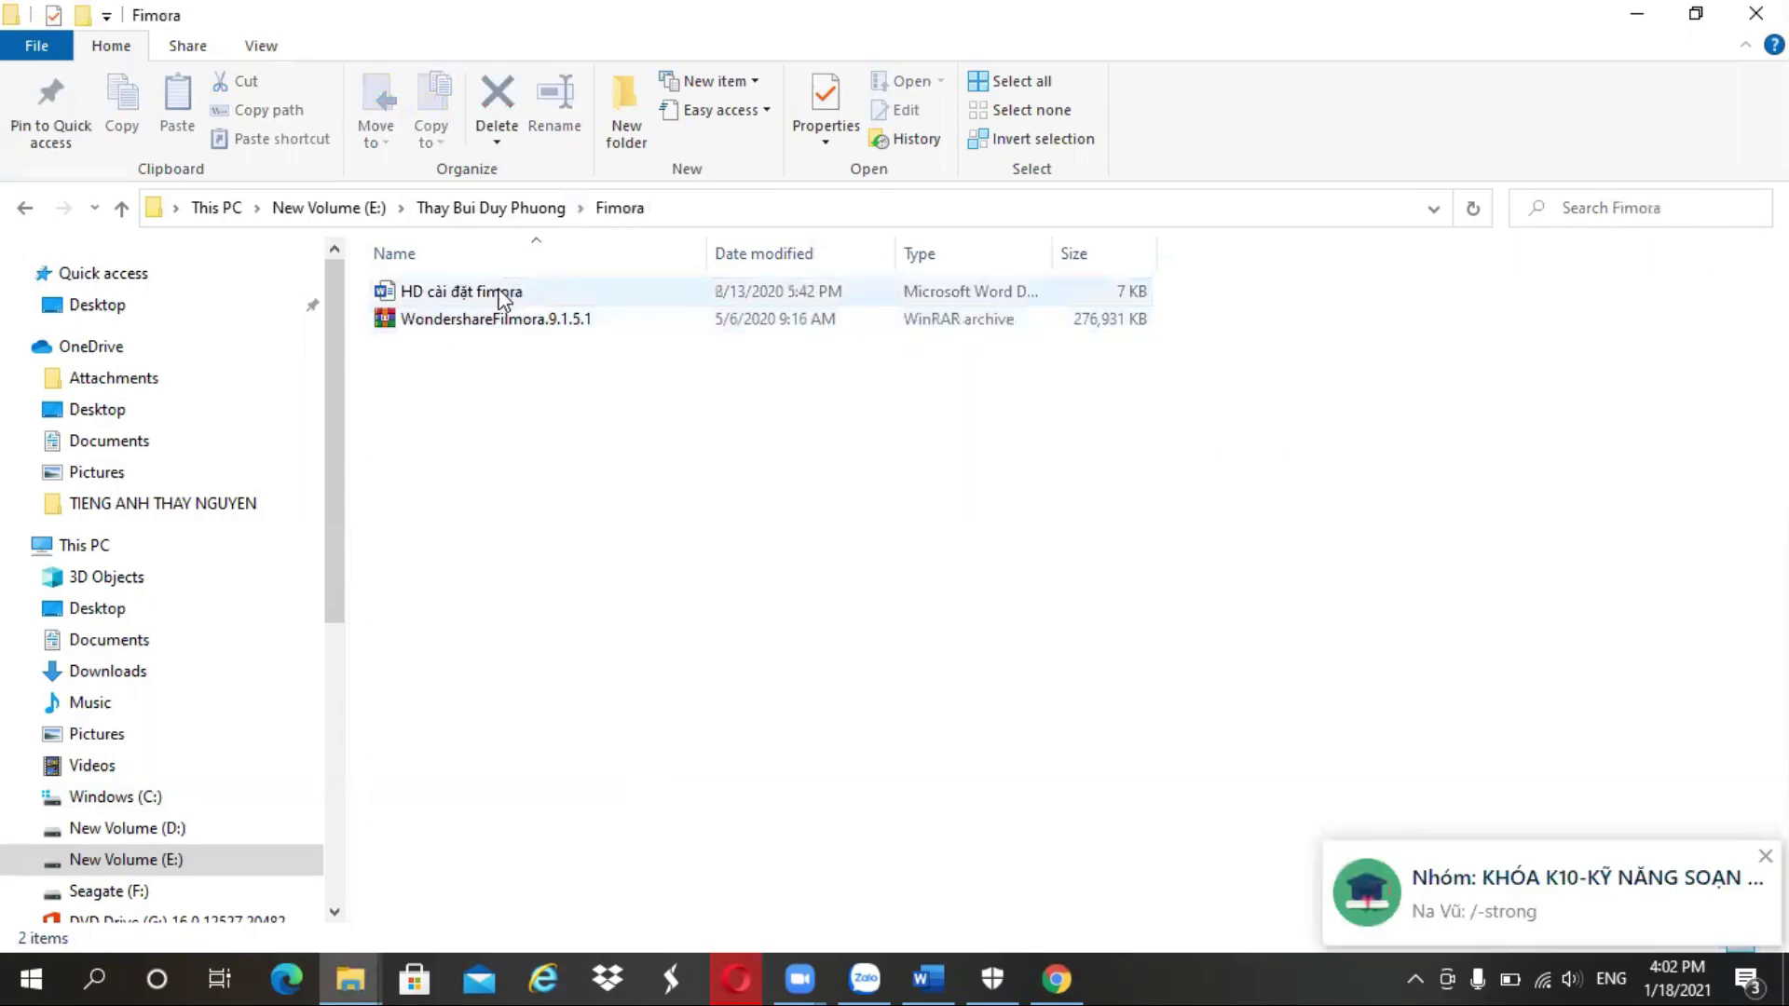
left_click(542, 324)
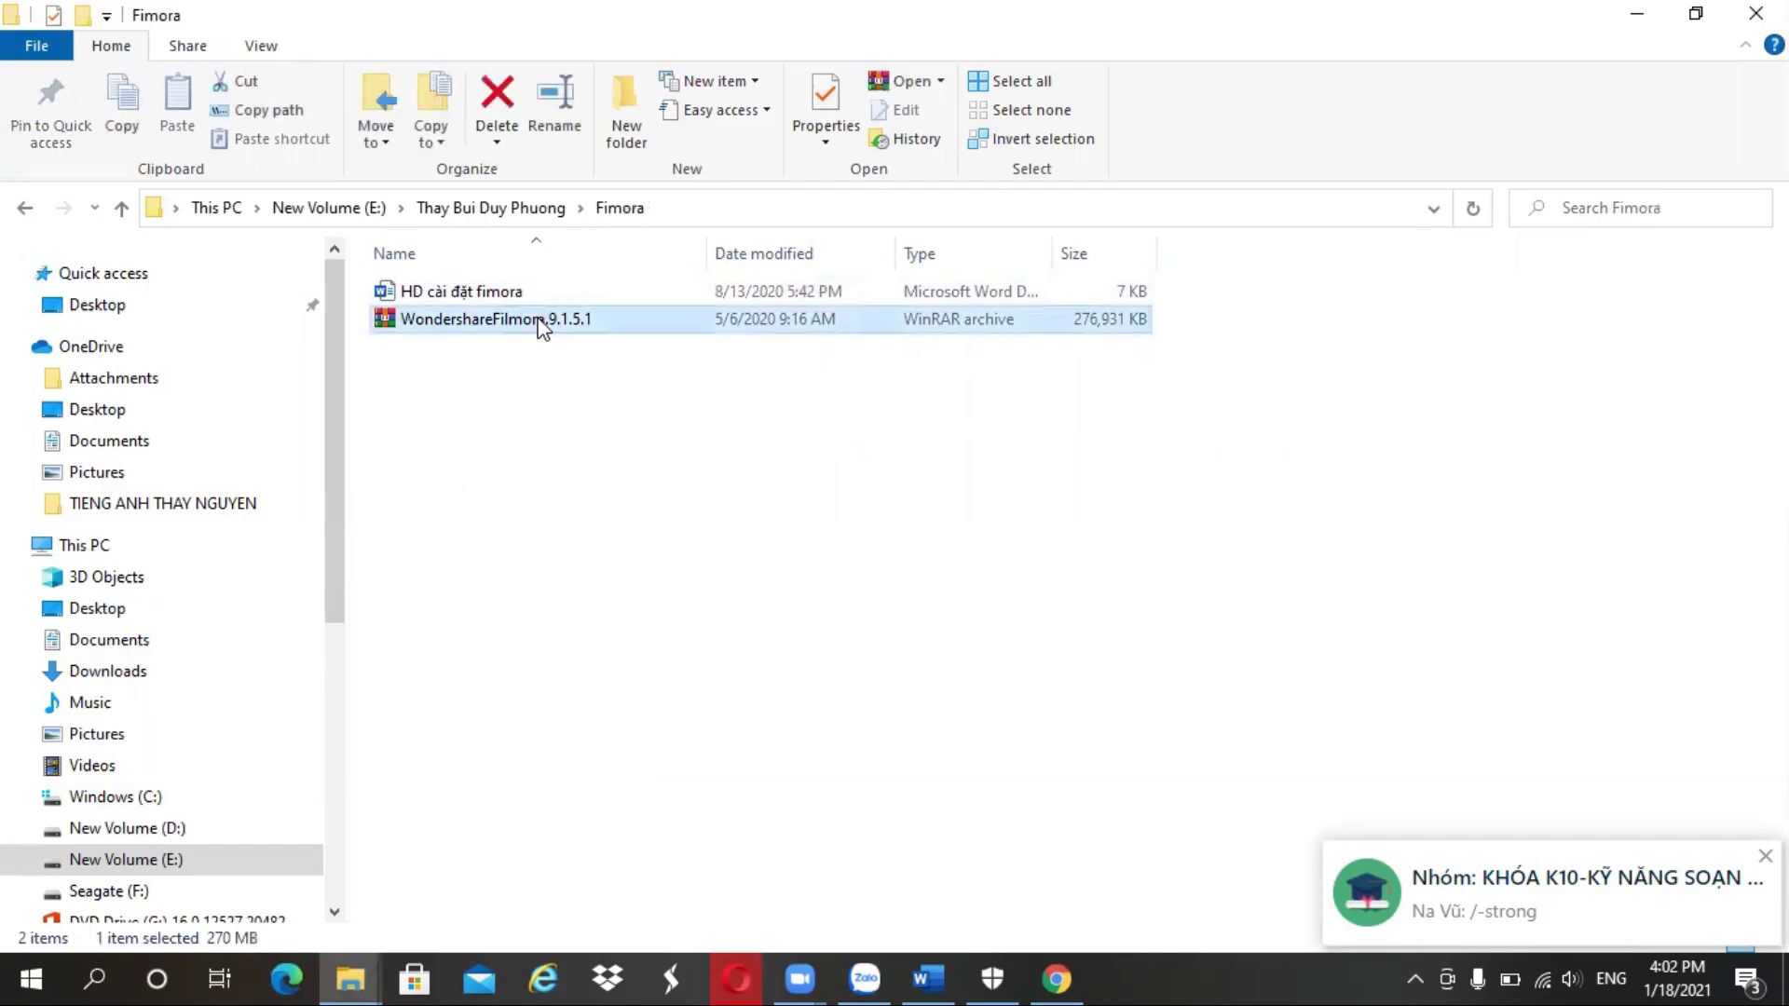
right_click(540, 320)
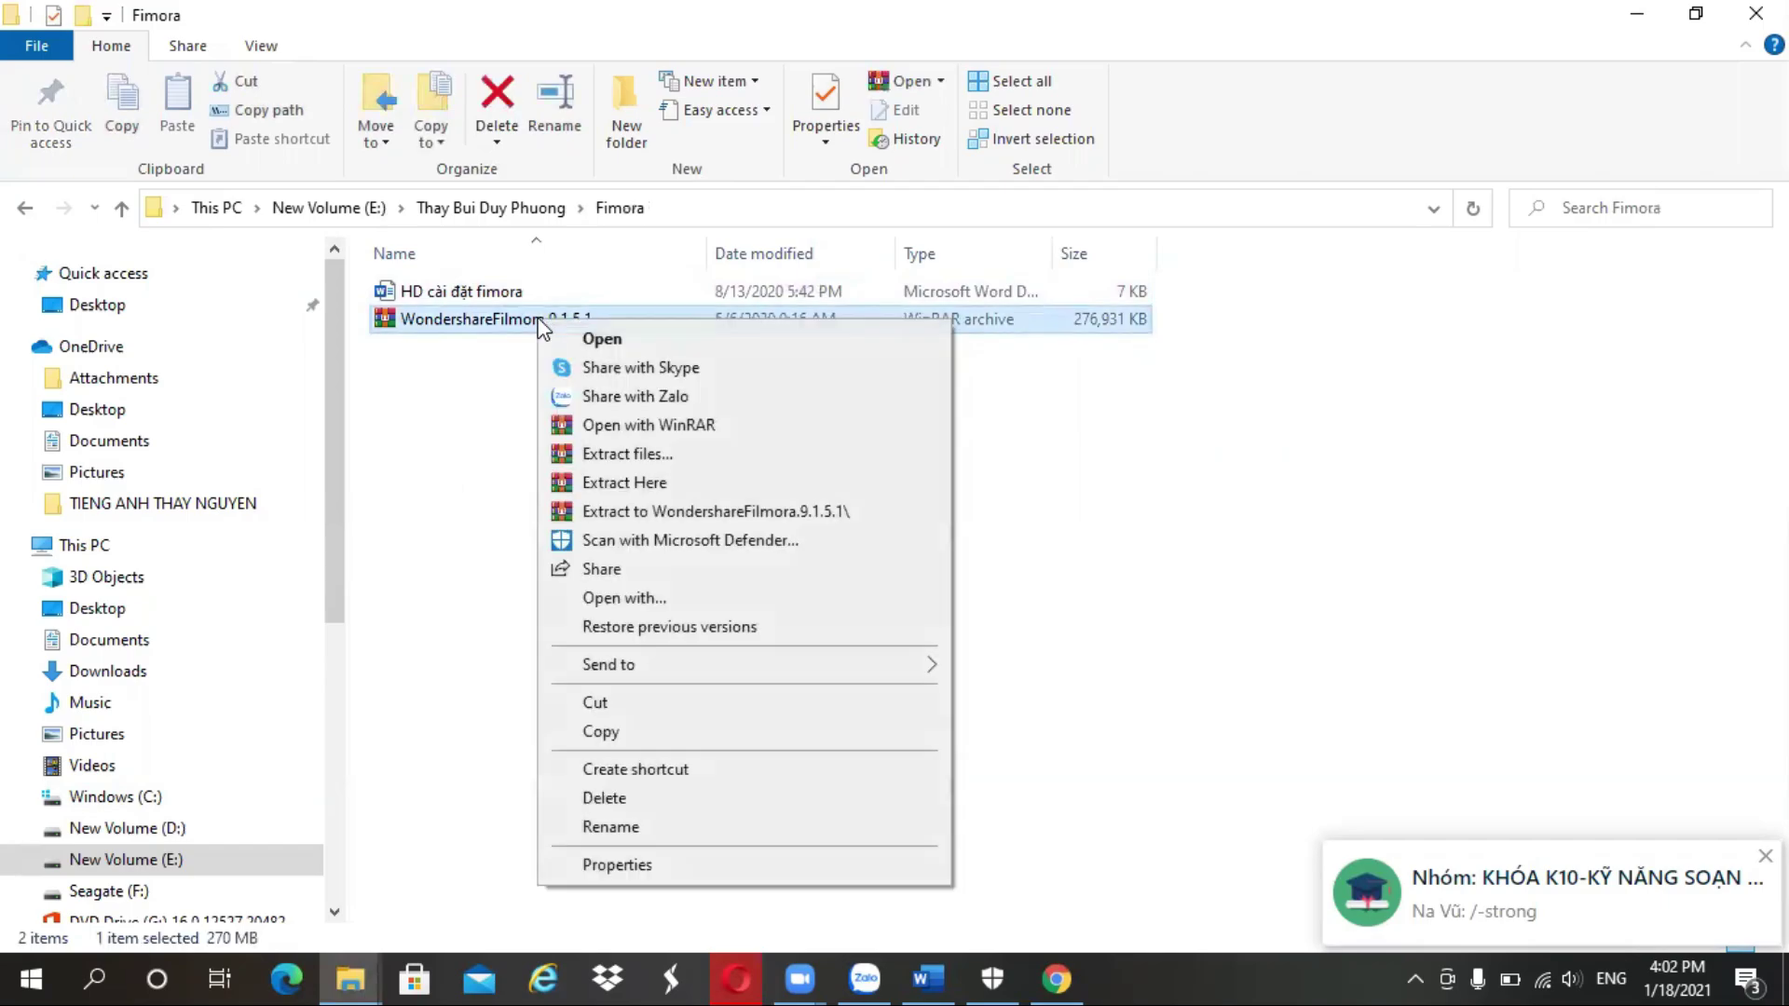
left_click(657, 483)
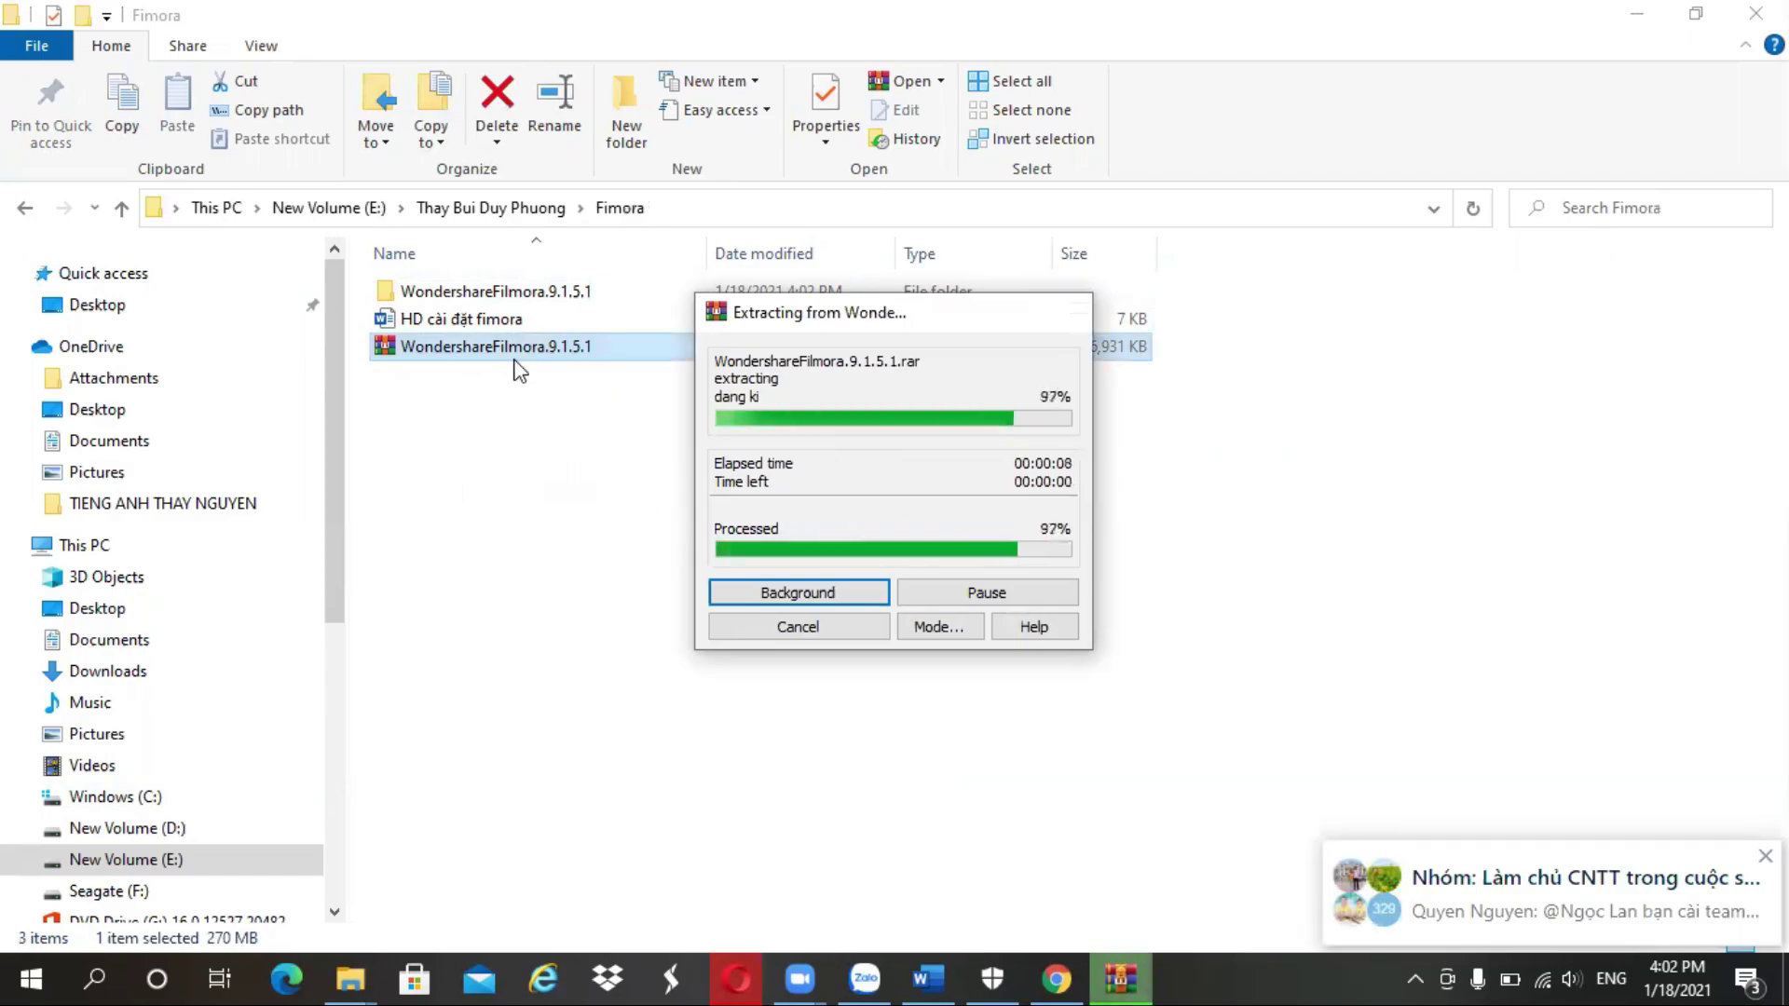
- Open the extracted WondershareFilmora.9.1.5.1 folder and show the Run as administrator option for Setup without launching it
left_click(570, 294)
double_click(570, 294)
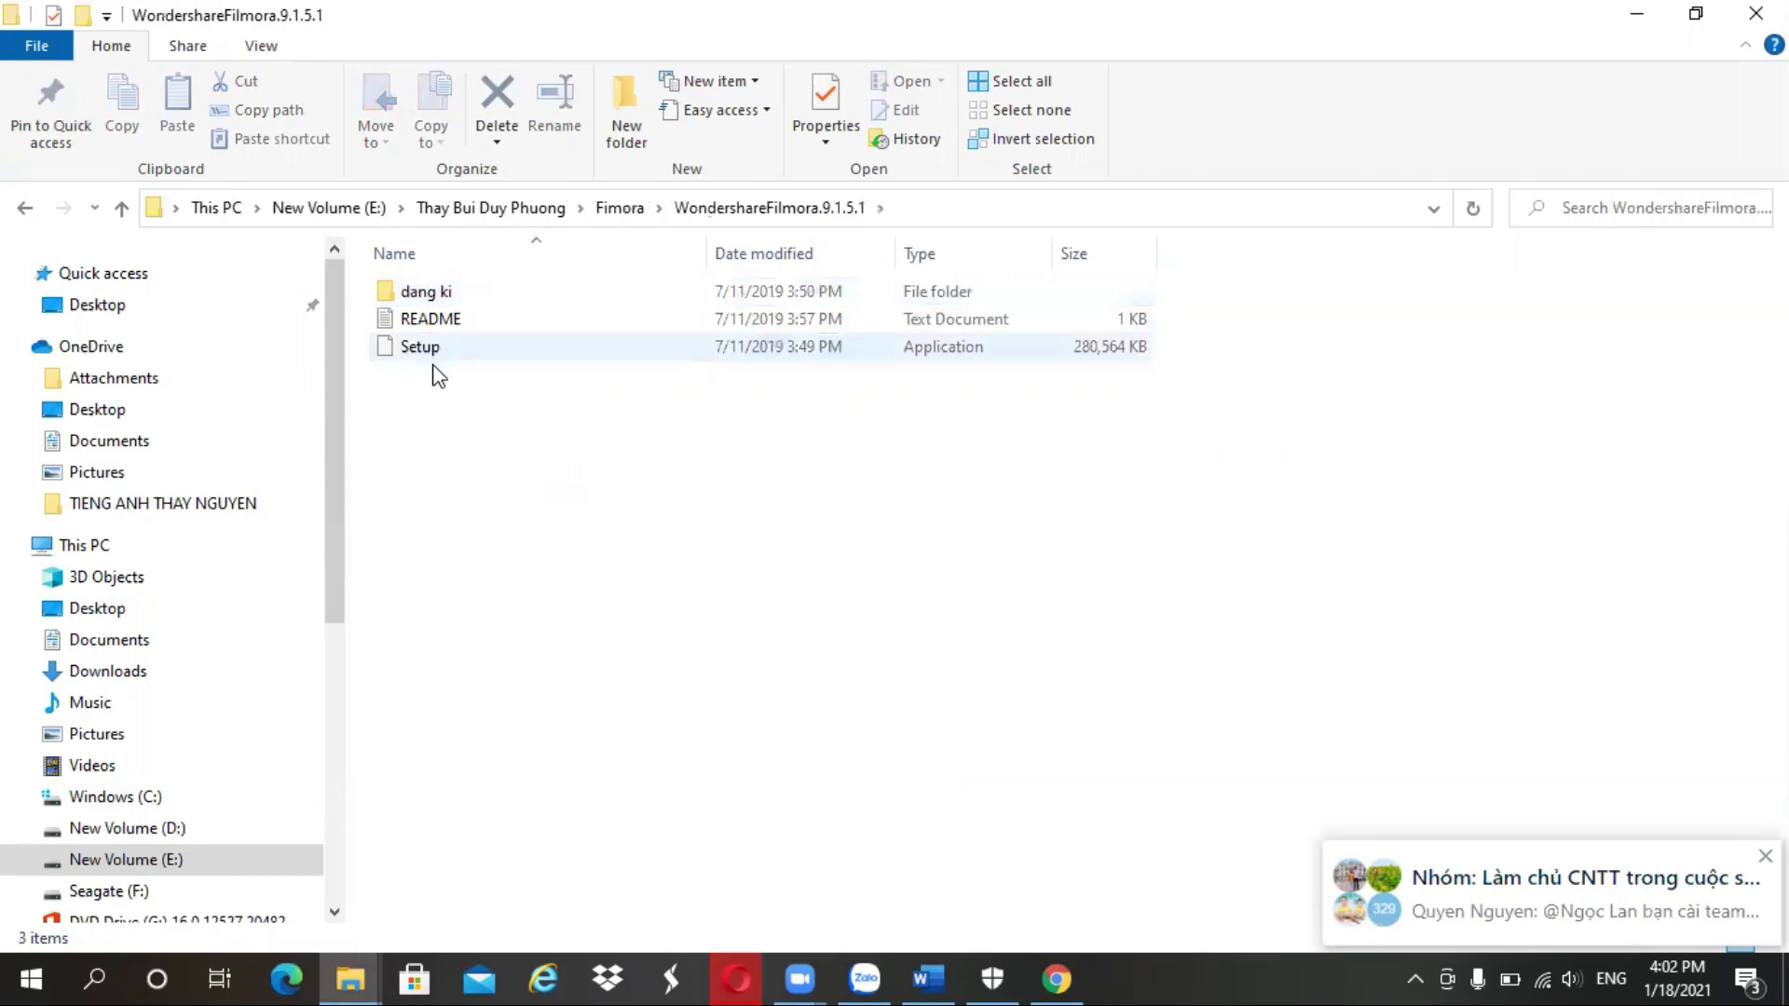
right_click(756, 351)
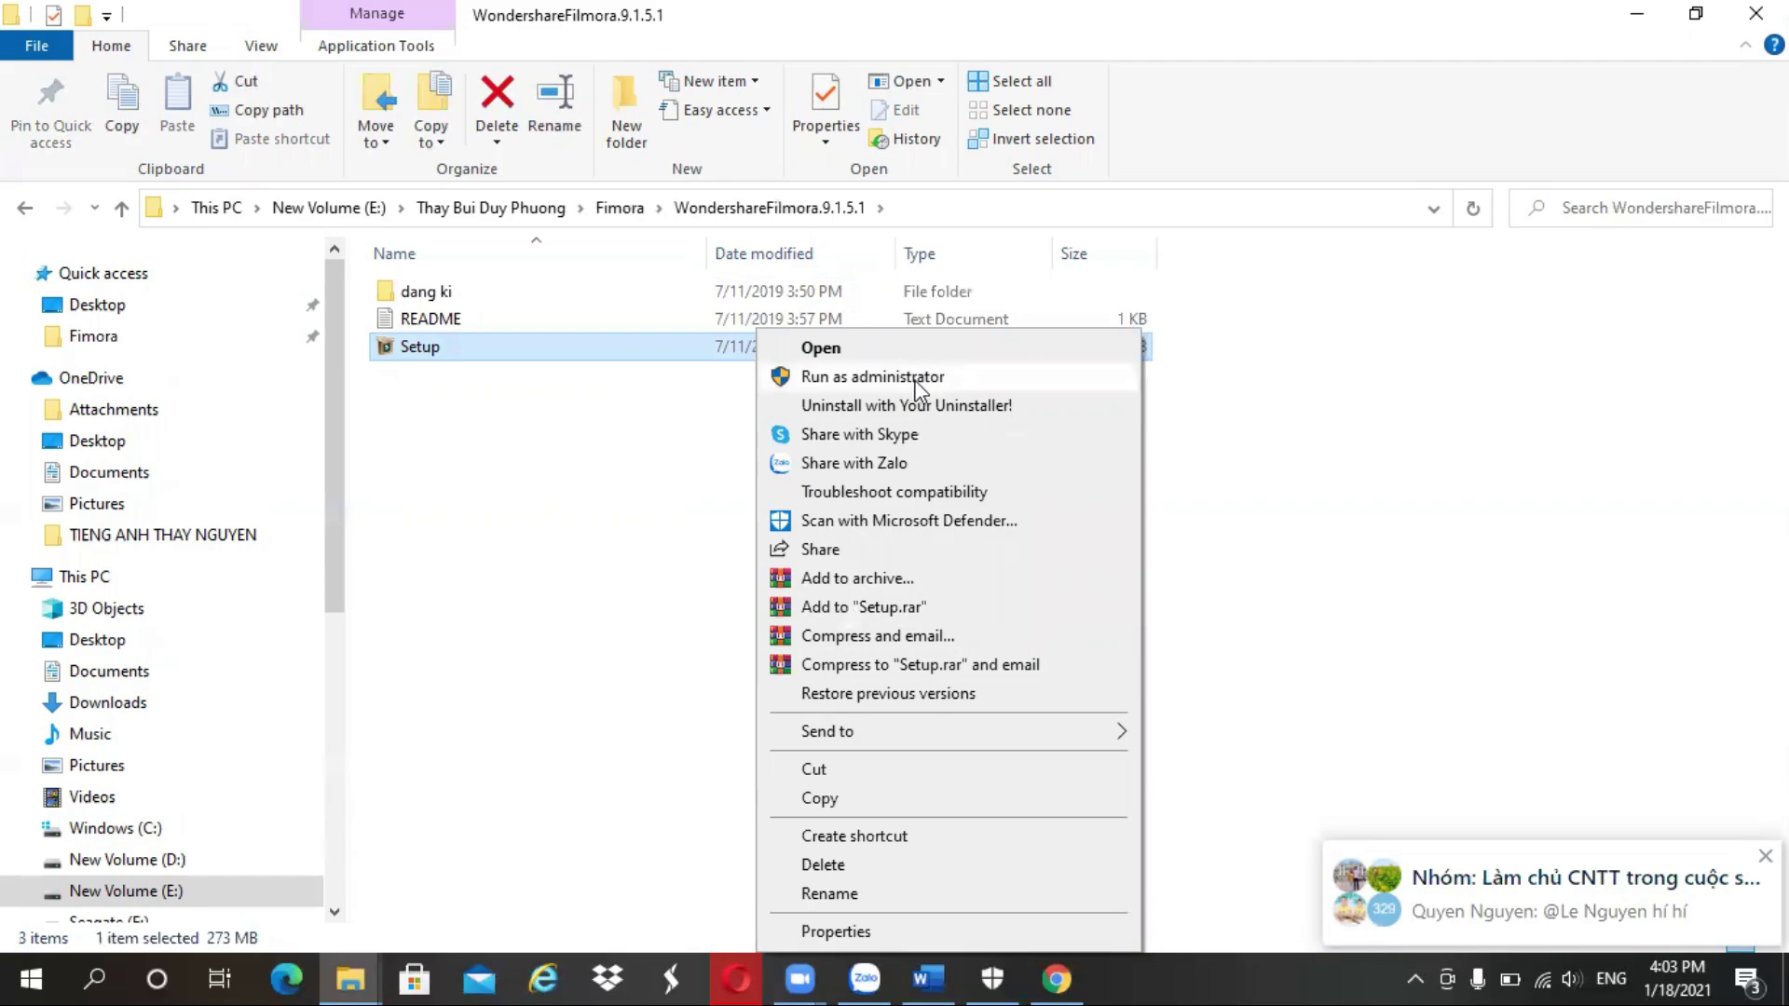
left_click(632, 494)
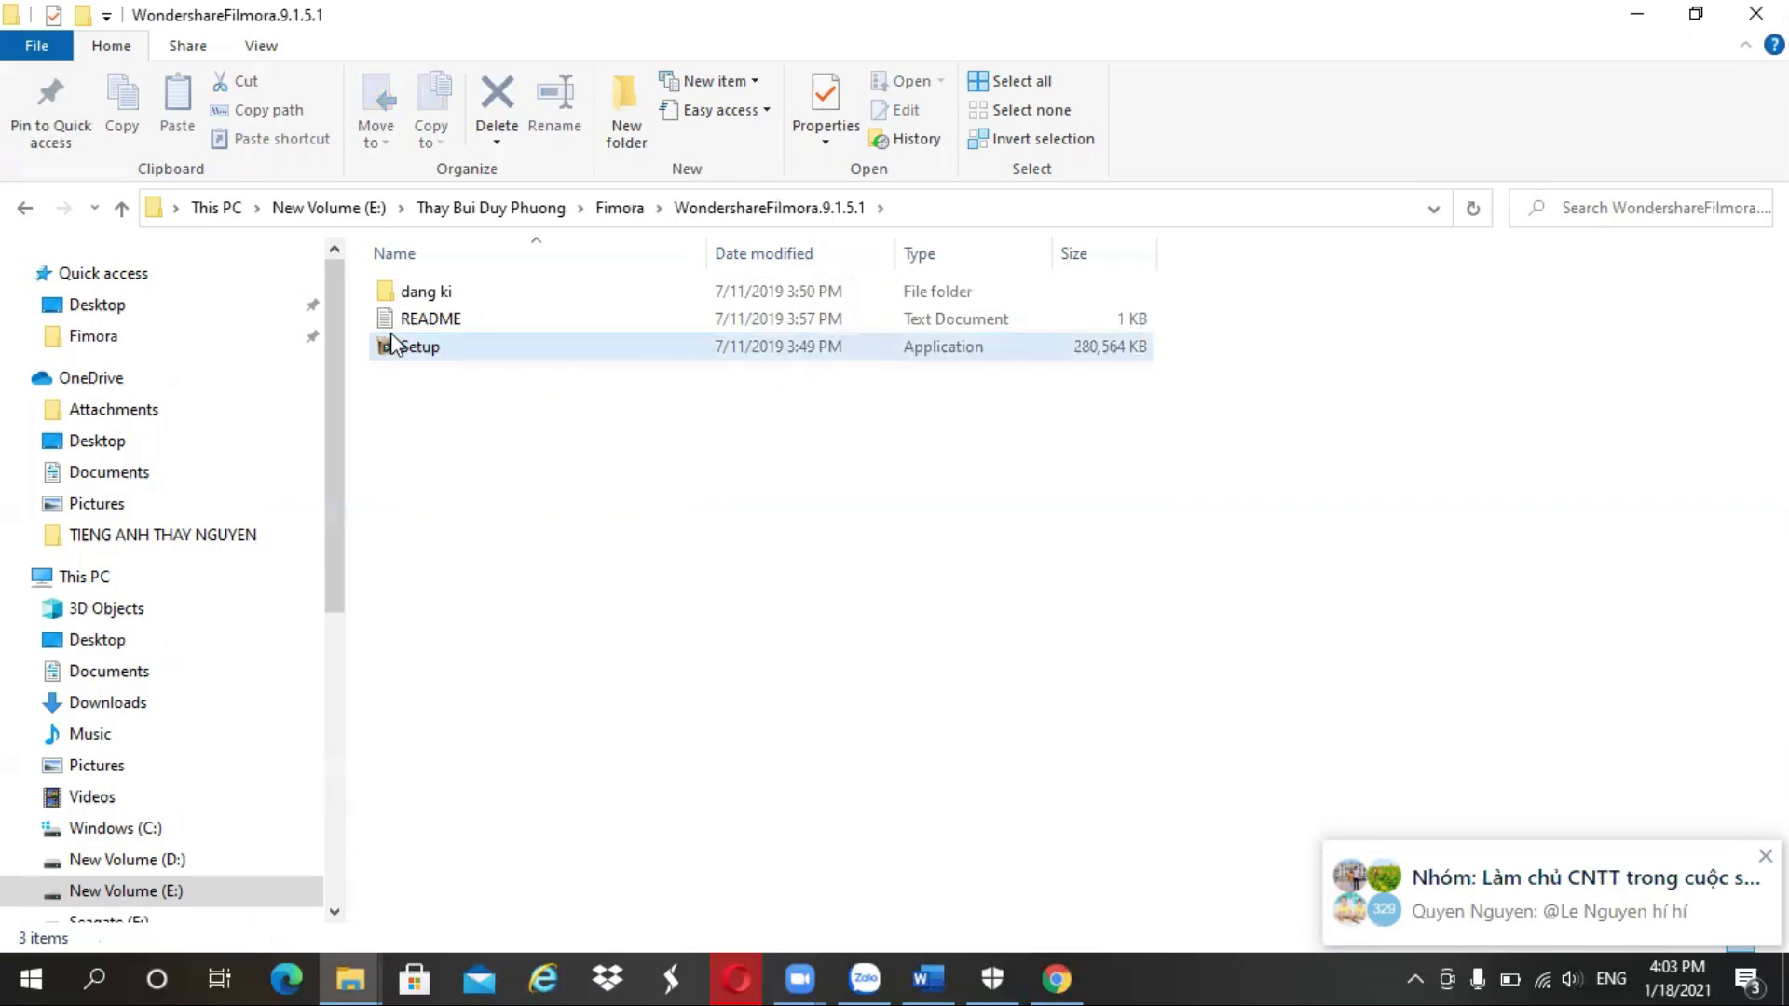
- View the "HD cài đặt fimora" document in the Fimora folder, close both open Word documents, and return to the course folder
left_click(619, 209)
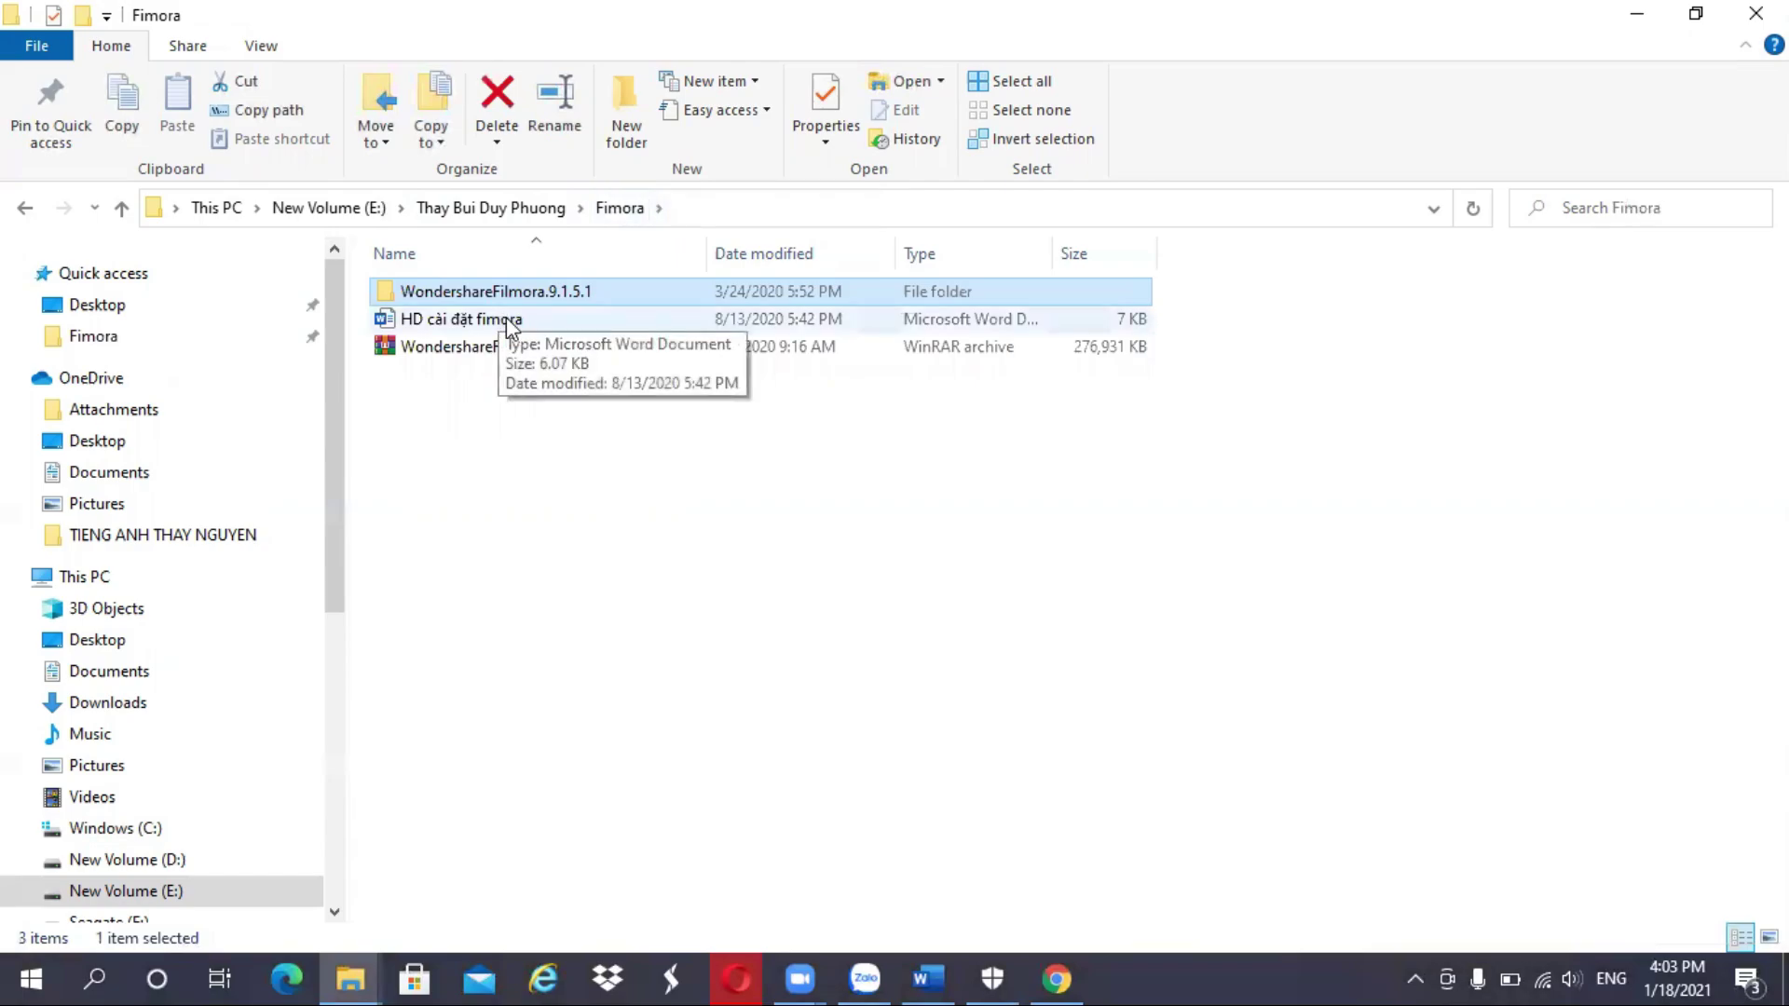
double_click(505, 318)
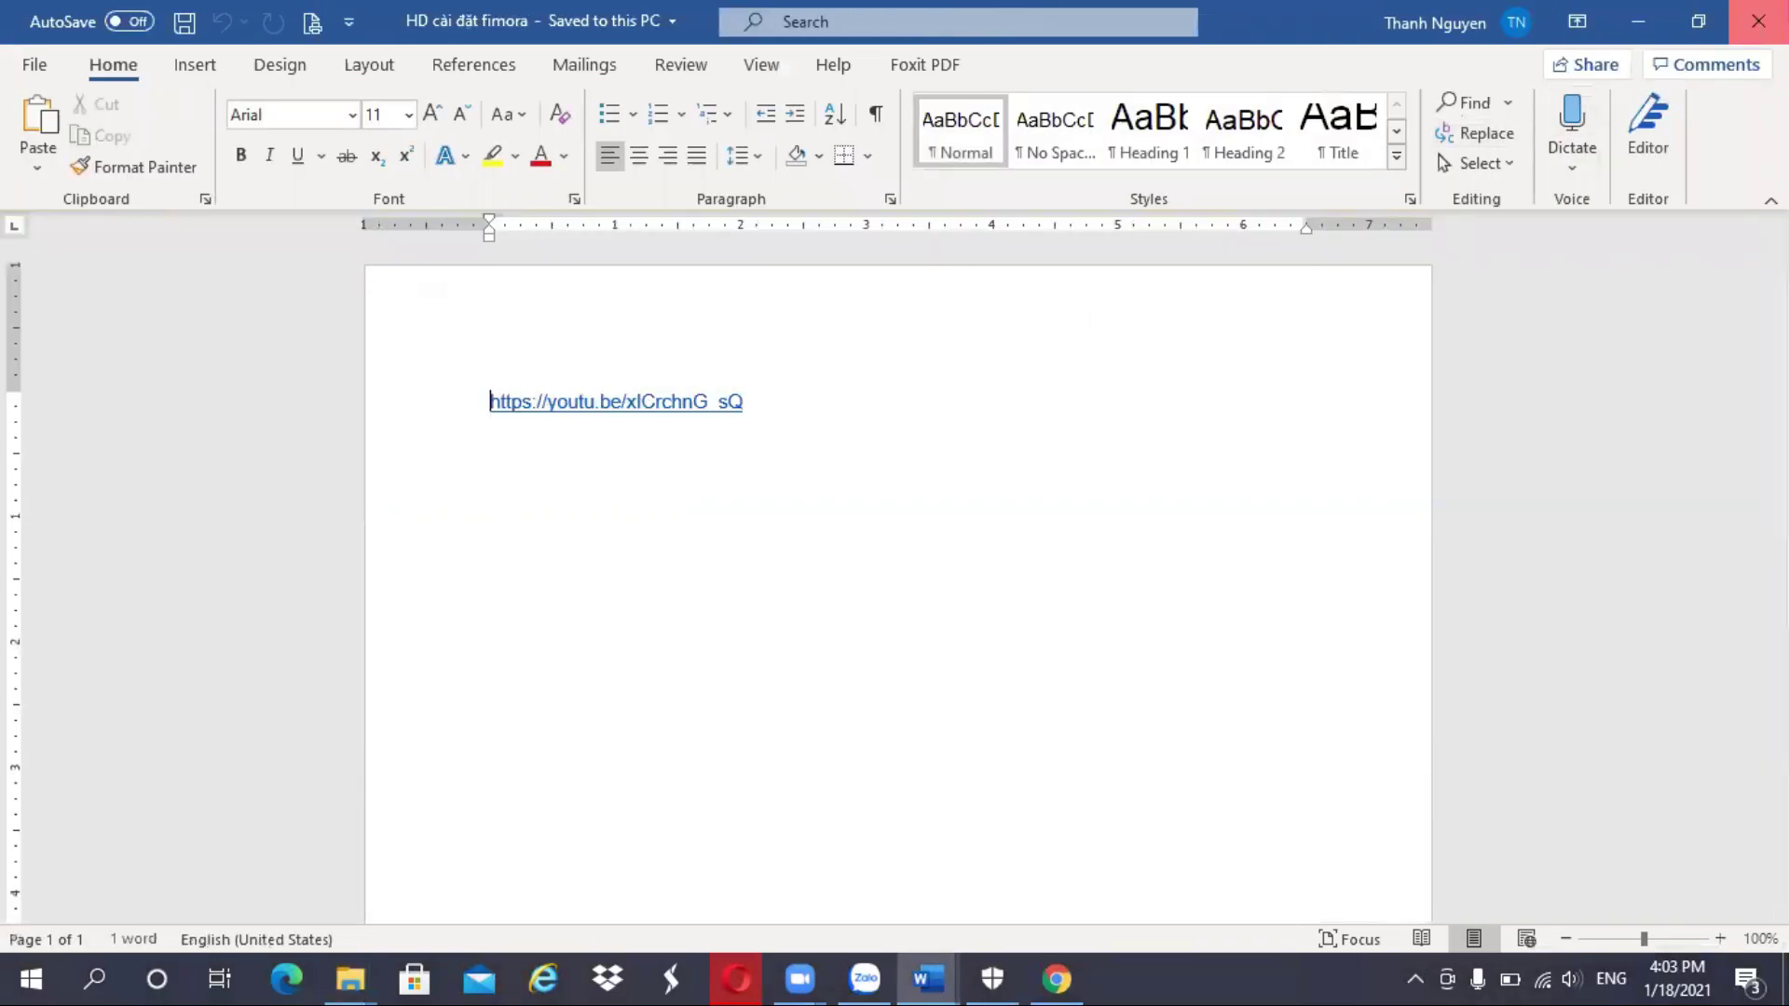
left_click(1757, 21)
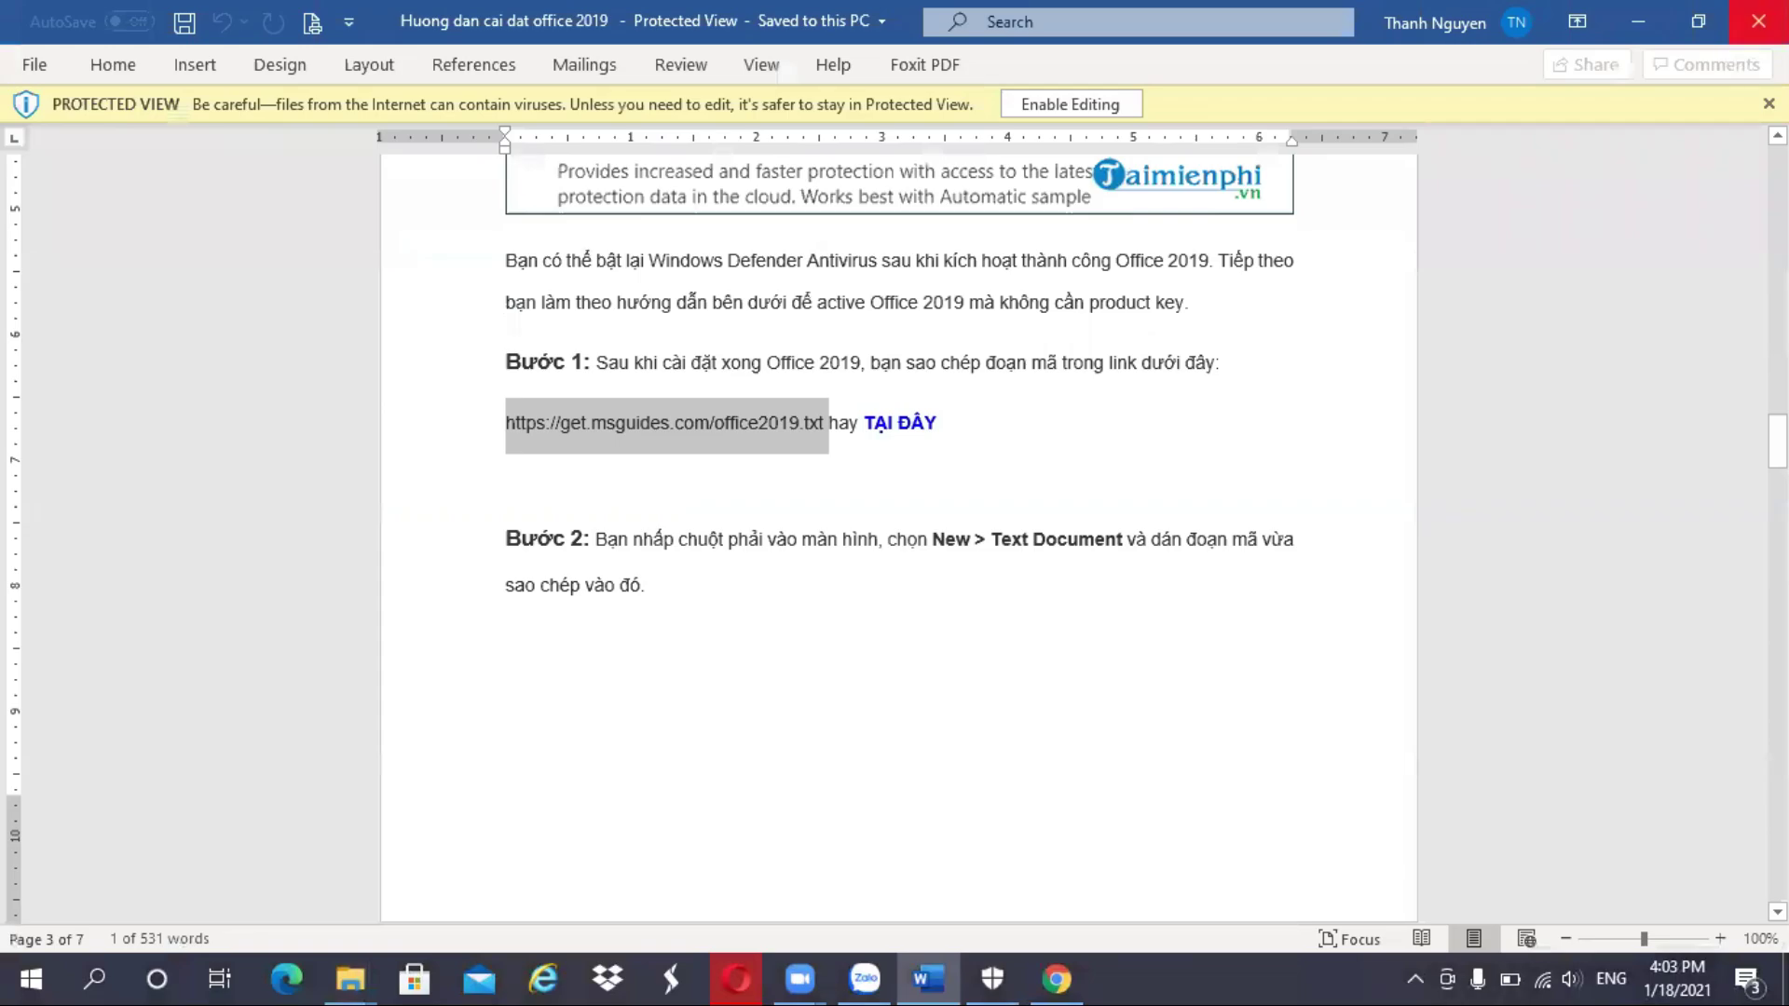
left_click(1758, 20)
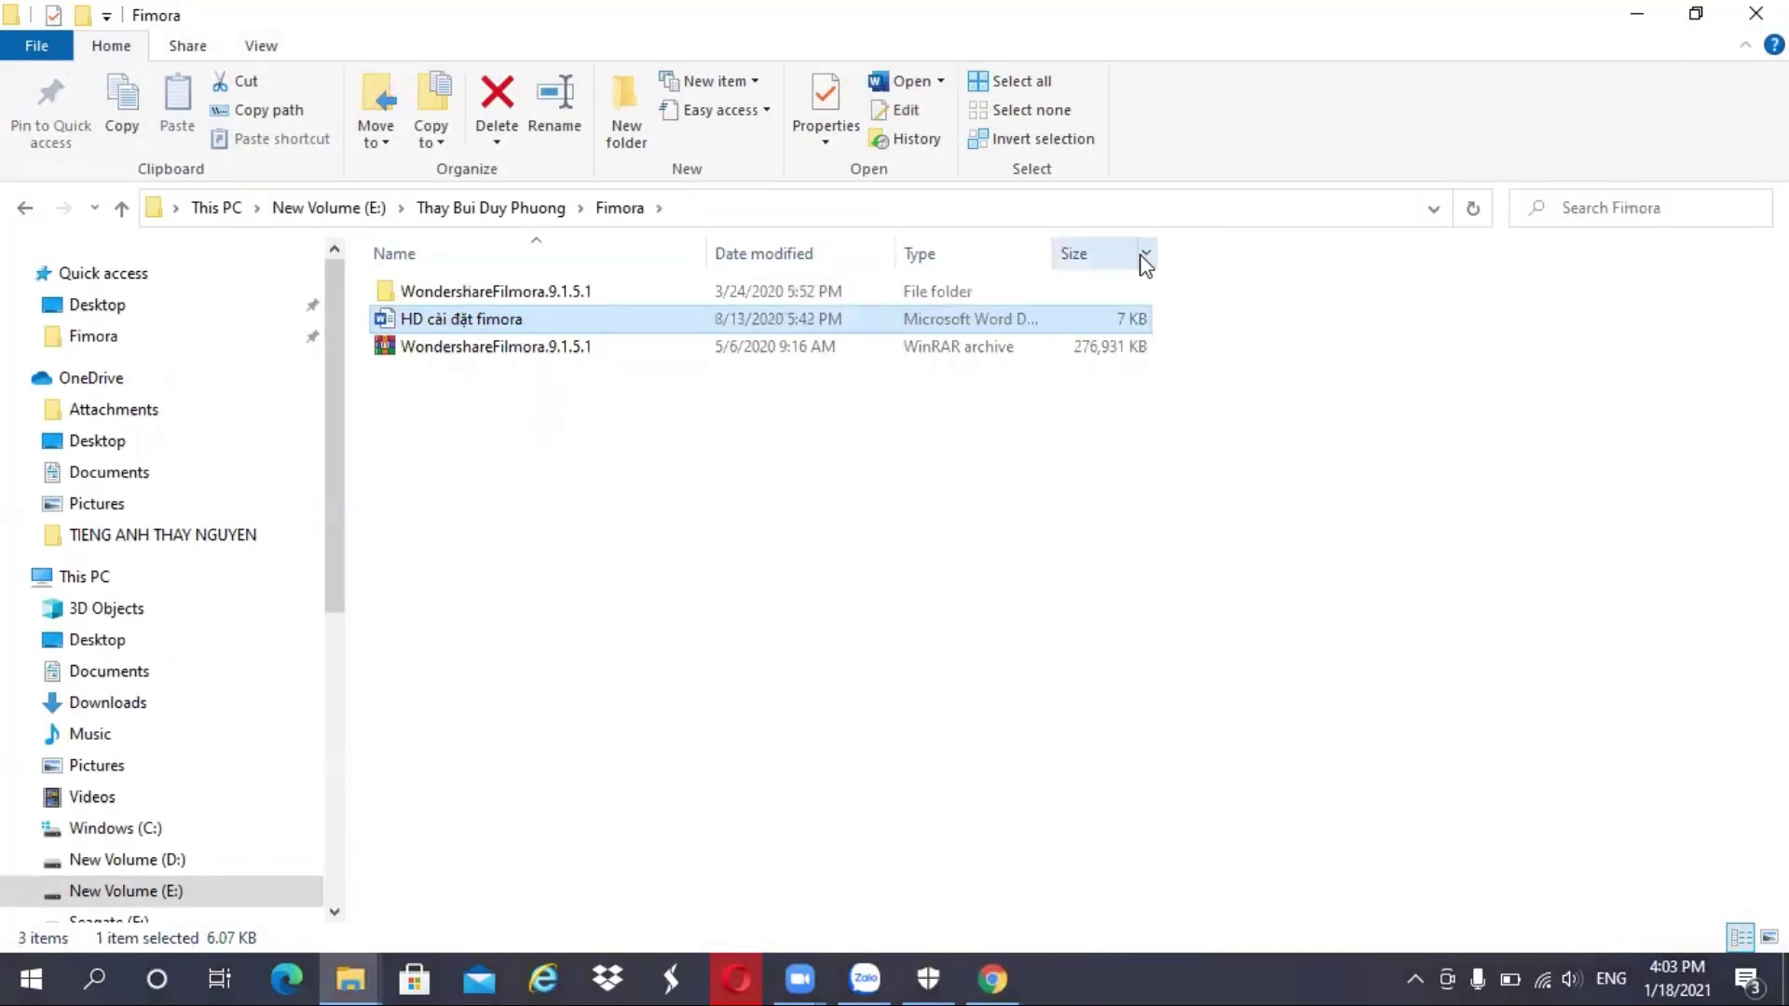
left_click(464, 207)
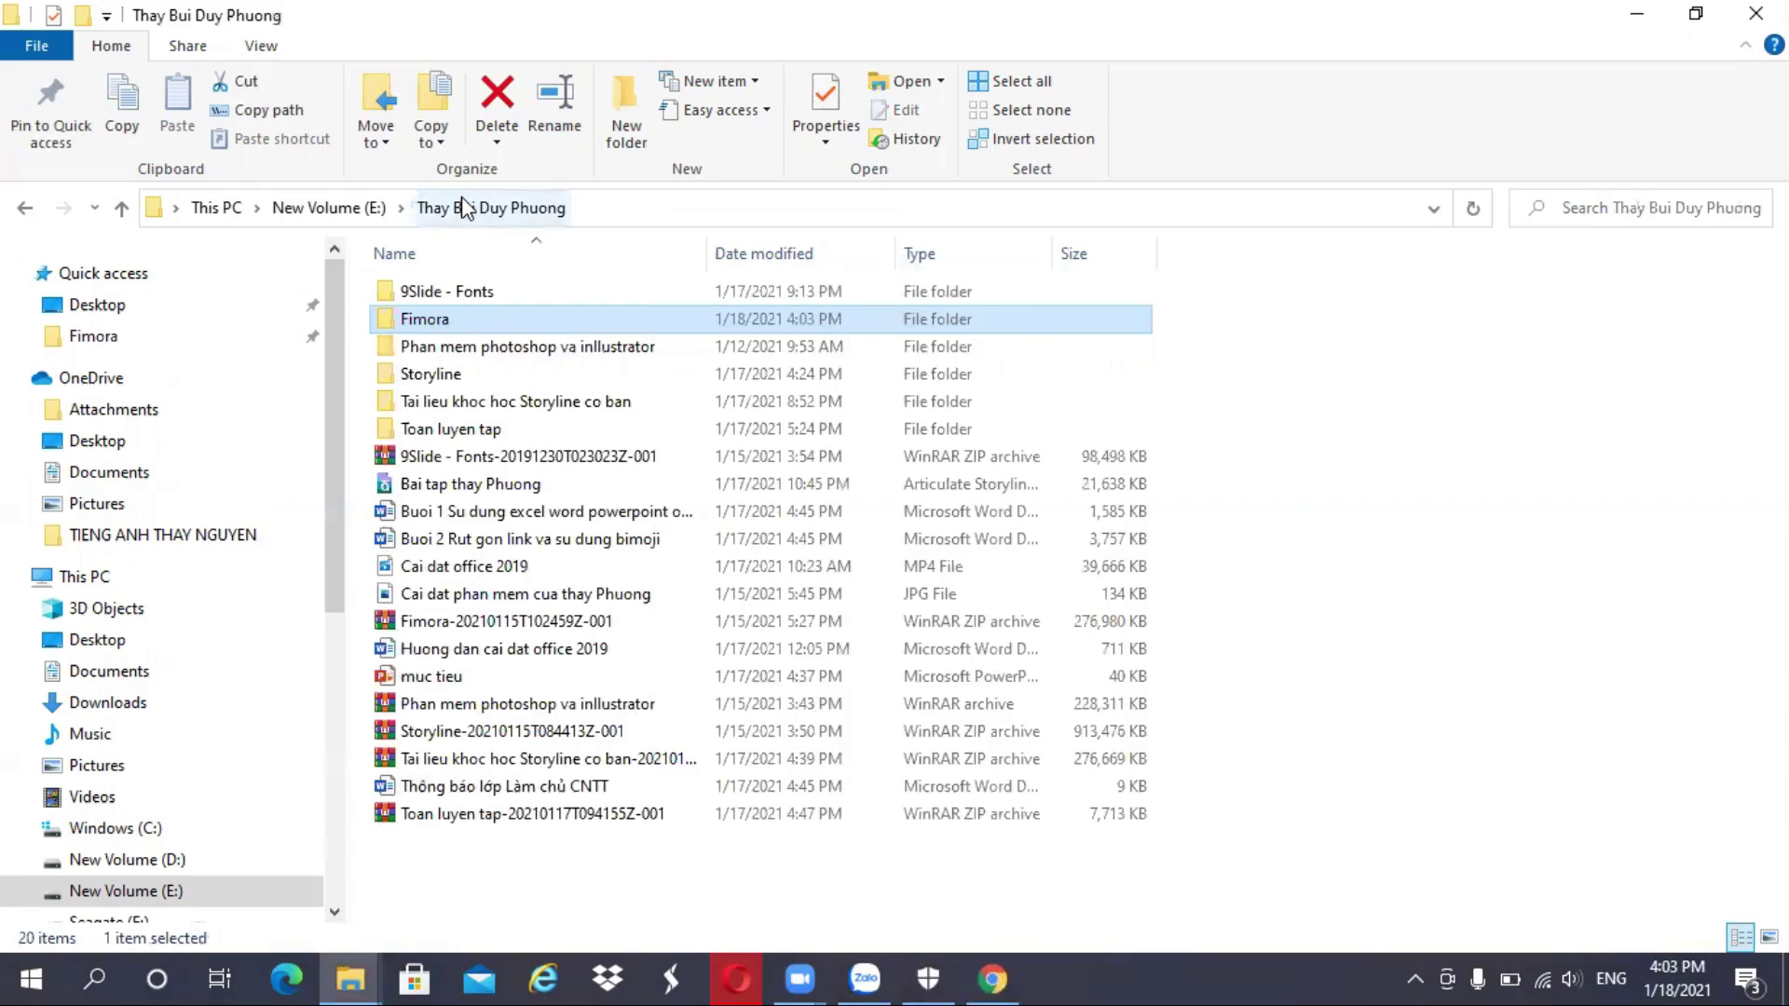